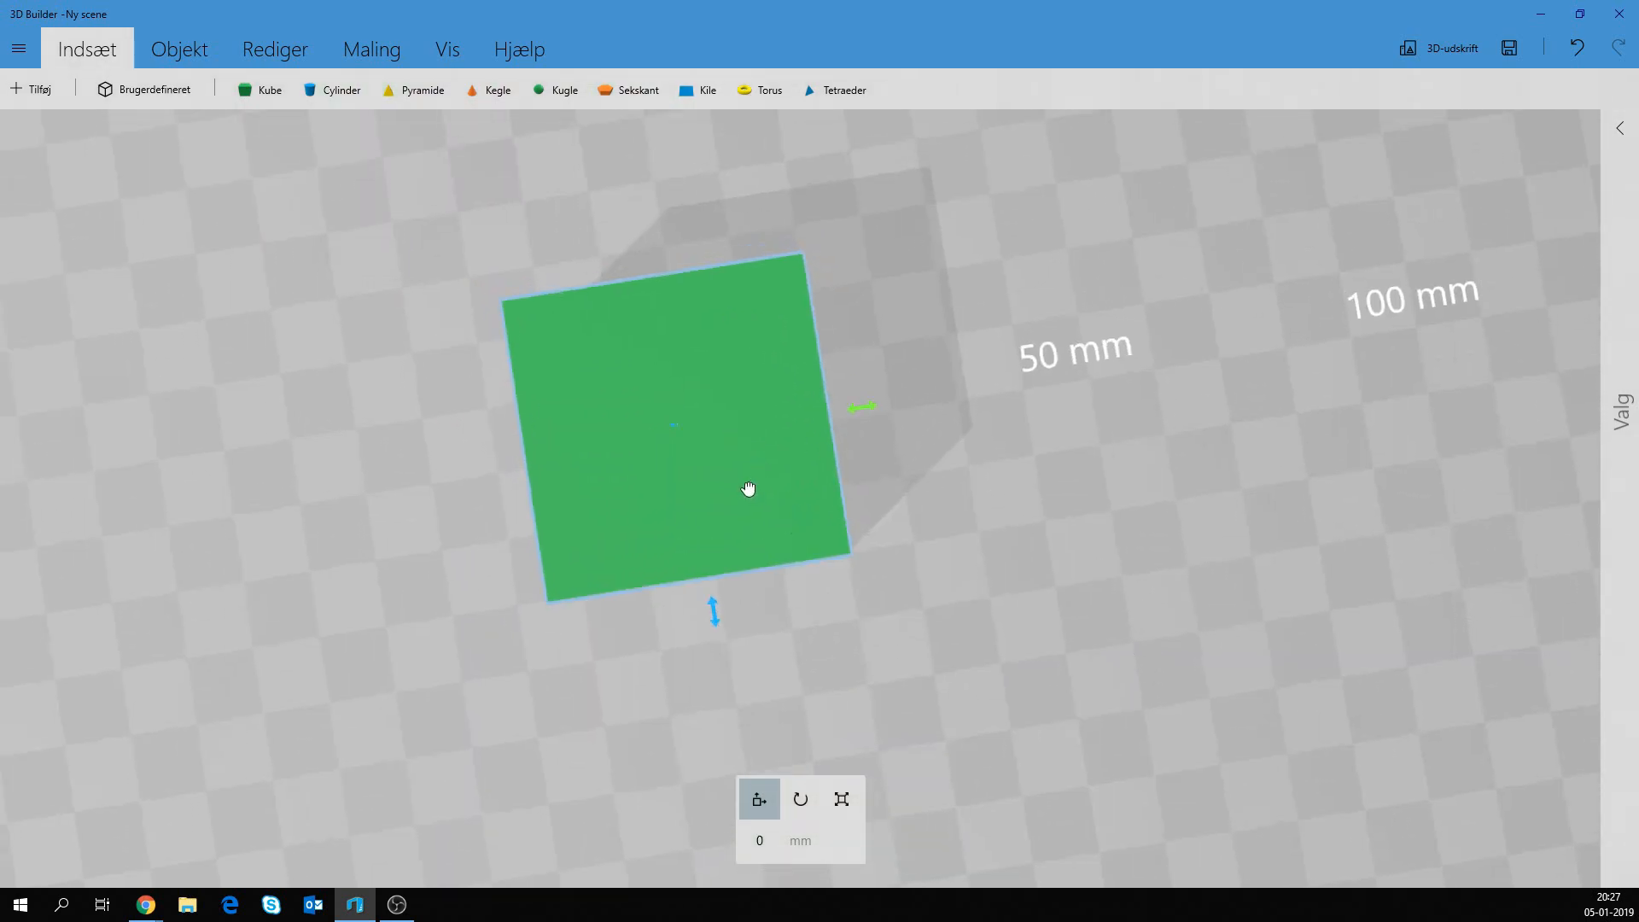
# Move the cube across the grid to about 32.8 mm.
pyautogui.moveTo(746, 486); pyautogui.dragTo(966, 205)
pyautogui.moveTo(1220, 402); pyautogui.dragTo(581, 555, button='right')
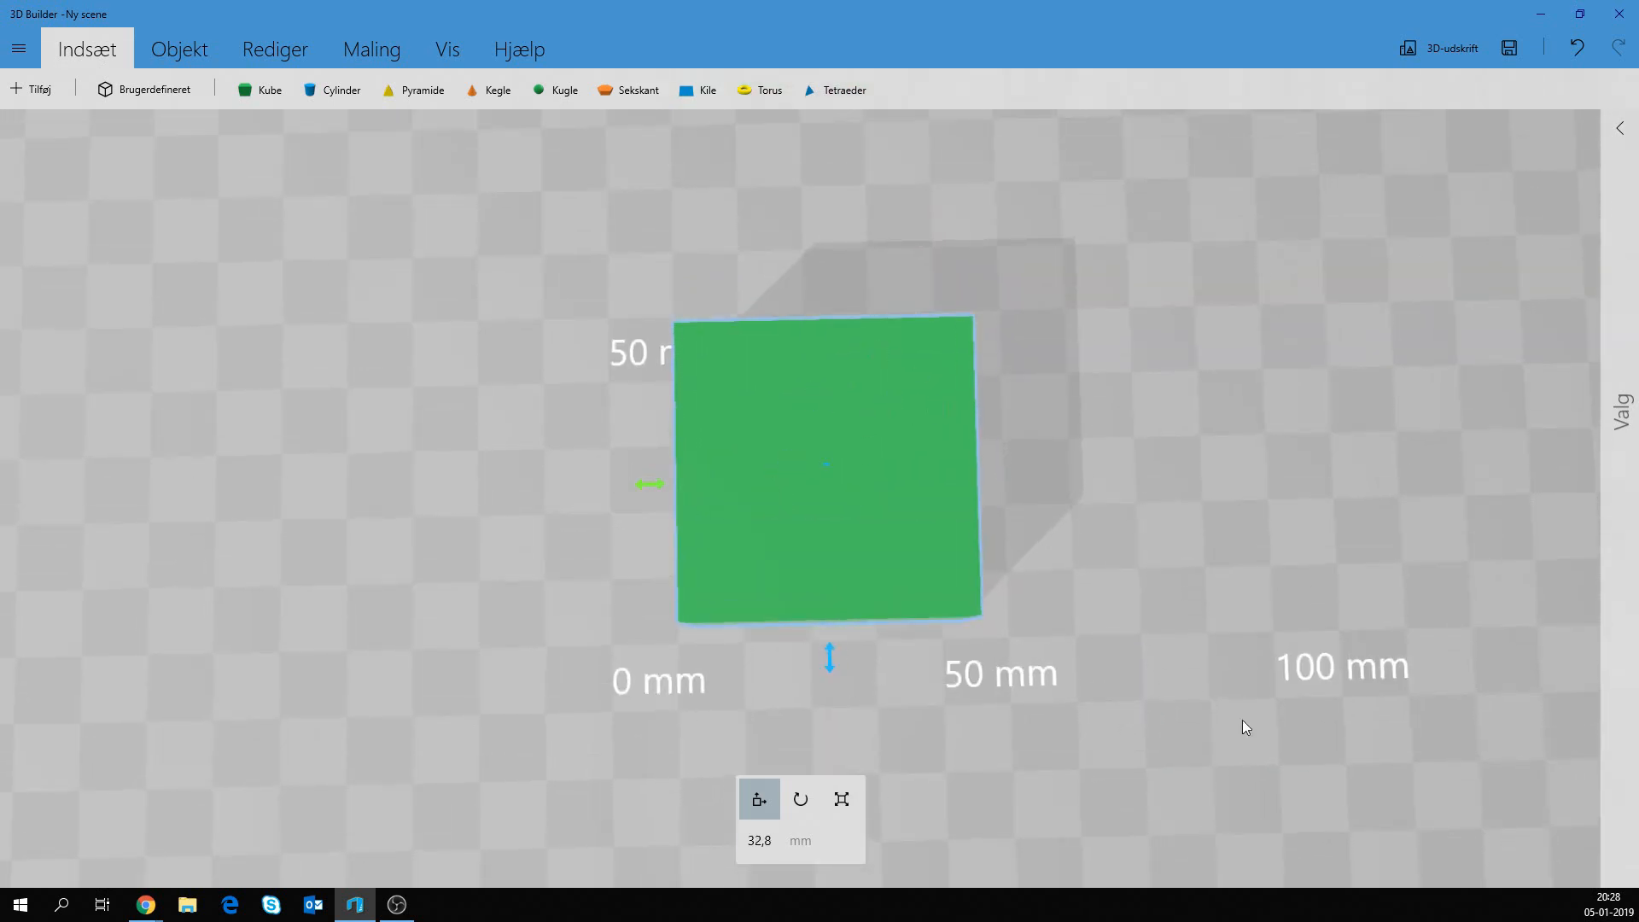
pyautogui.moveTo(1242, 720); pyautogui.dragTo(1223, 661)
pyautogui.moveTo(1124, 720); pyautogui.dragTo(1088, 689)
pyautogui.moveTo(1088, 689); pyautogui.dragTo(1072, 403, button='right')
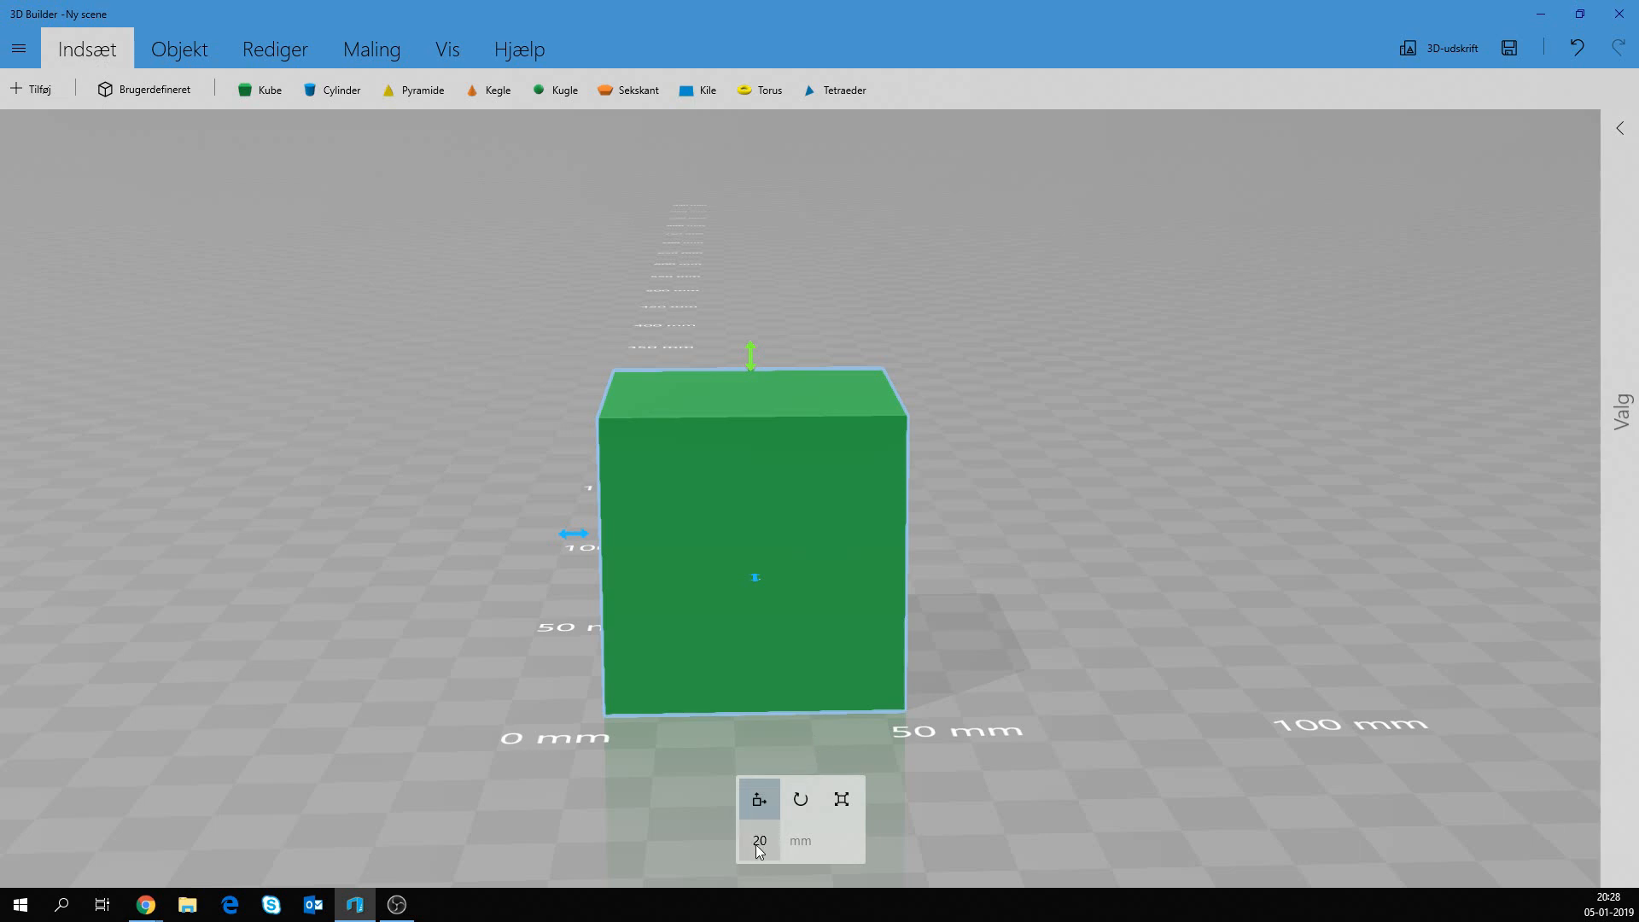
# Unlock proportional scaling and set the cube's width to 20 mm.
pyautogui.moveTo(776, 425); pyautogui.dragTo(1110, 809, button='right')
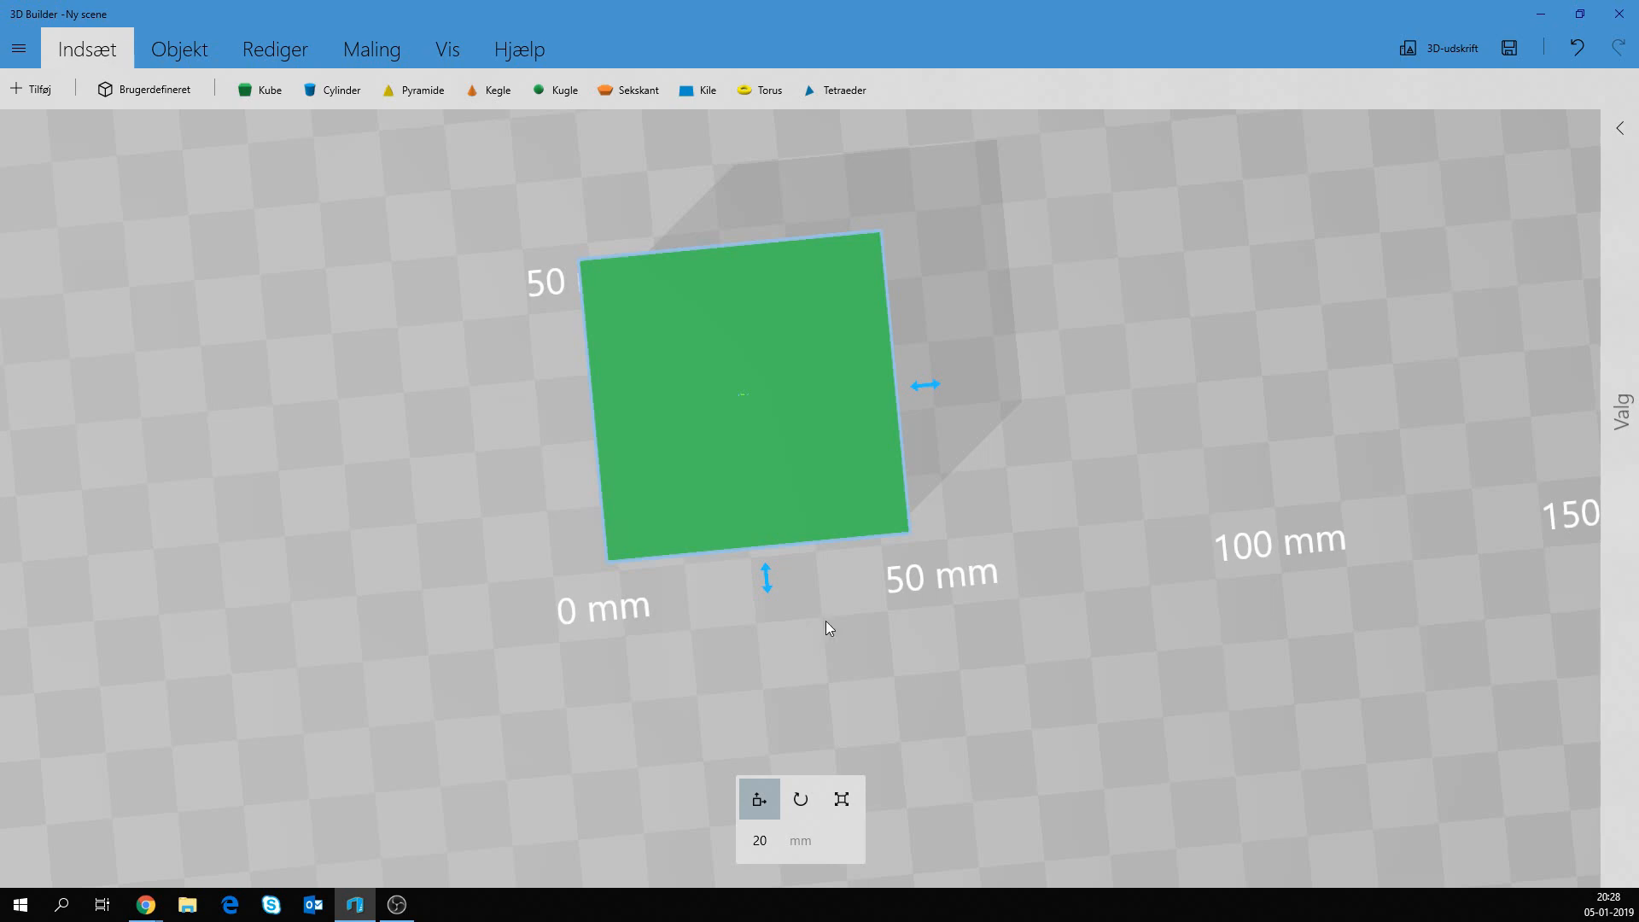
pyautogui.moveTo(1090, 626); pyautogui.dragTo(1055, 251, button='right')
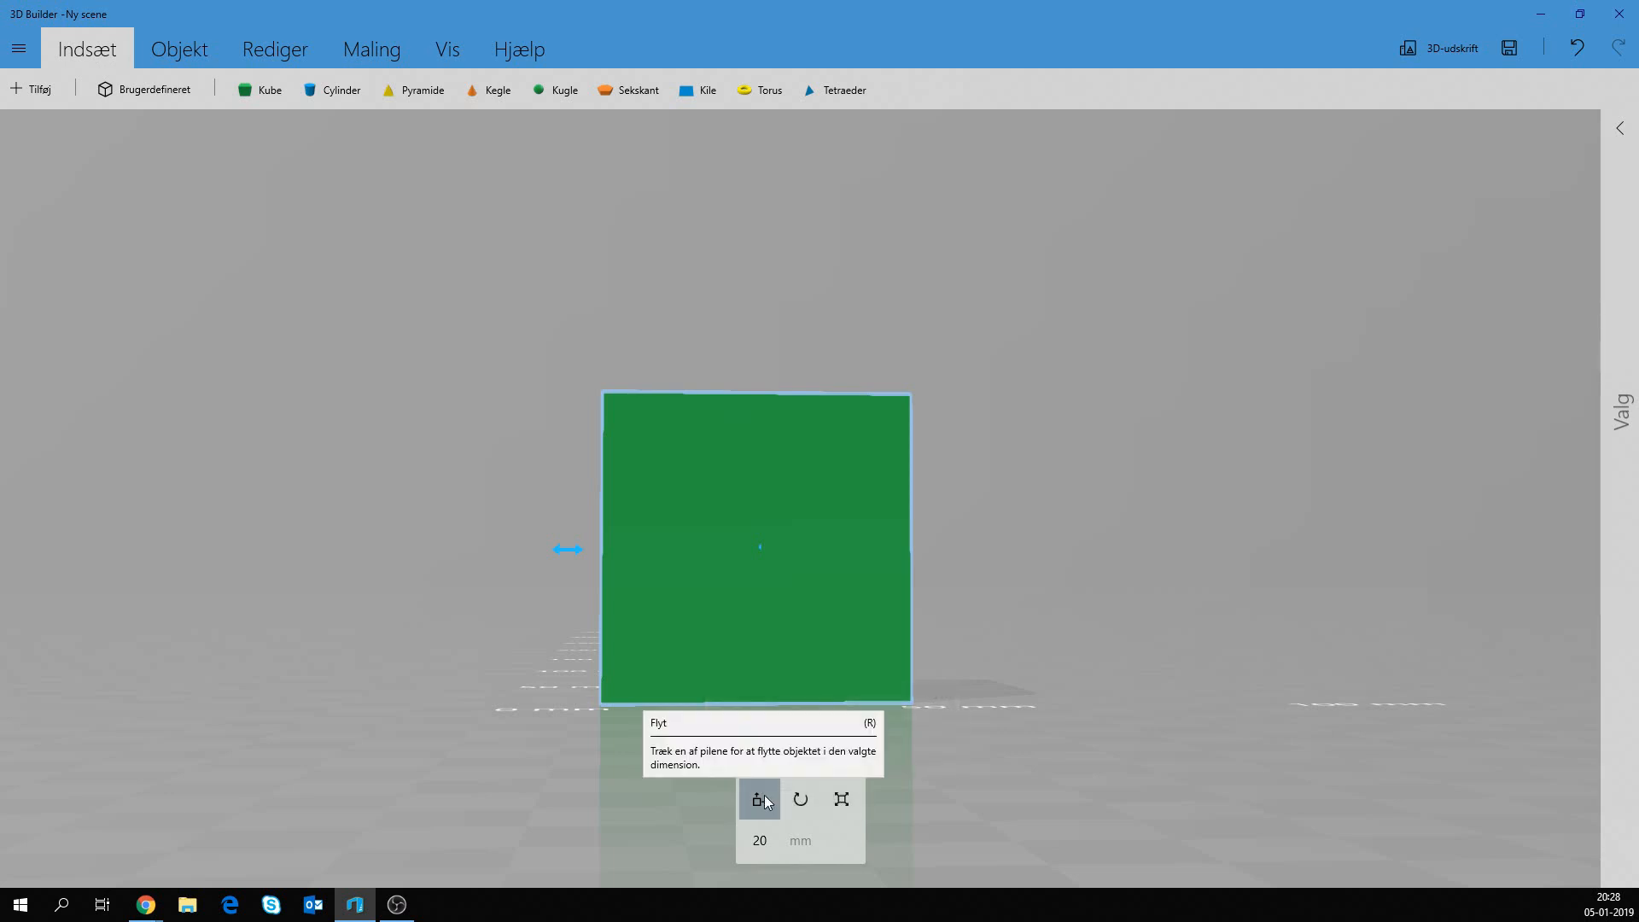
pyautogui.click(841, 803)
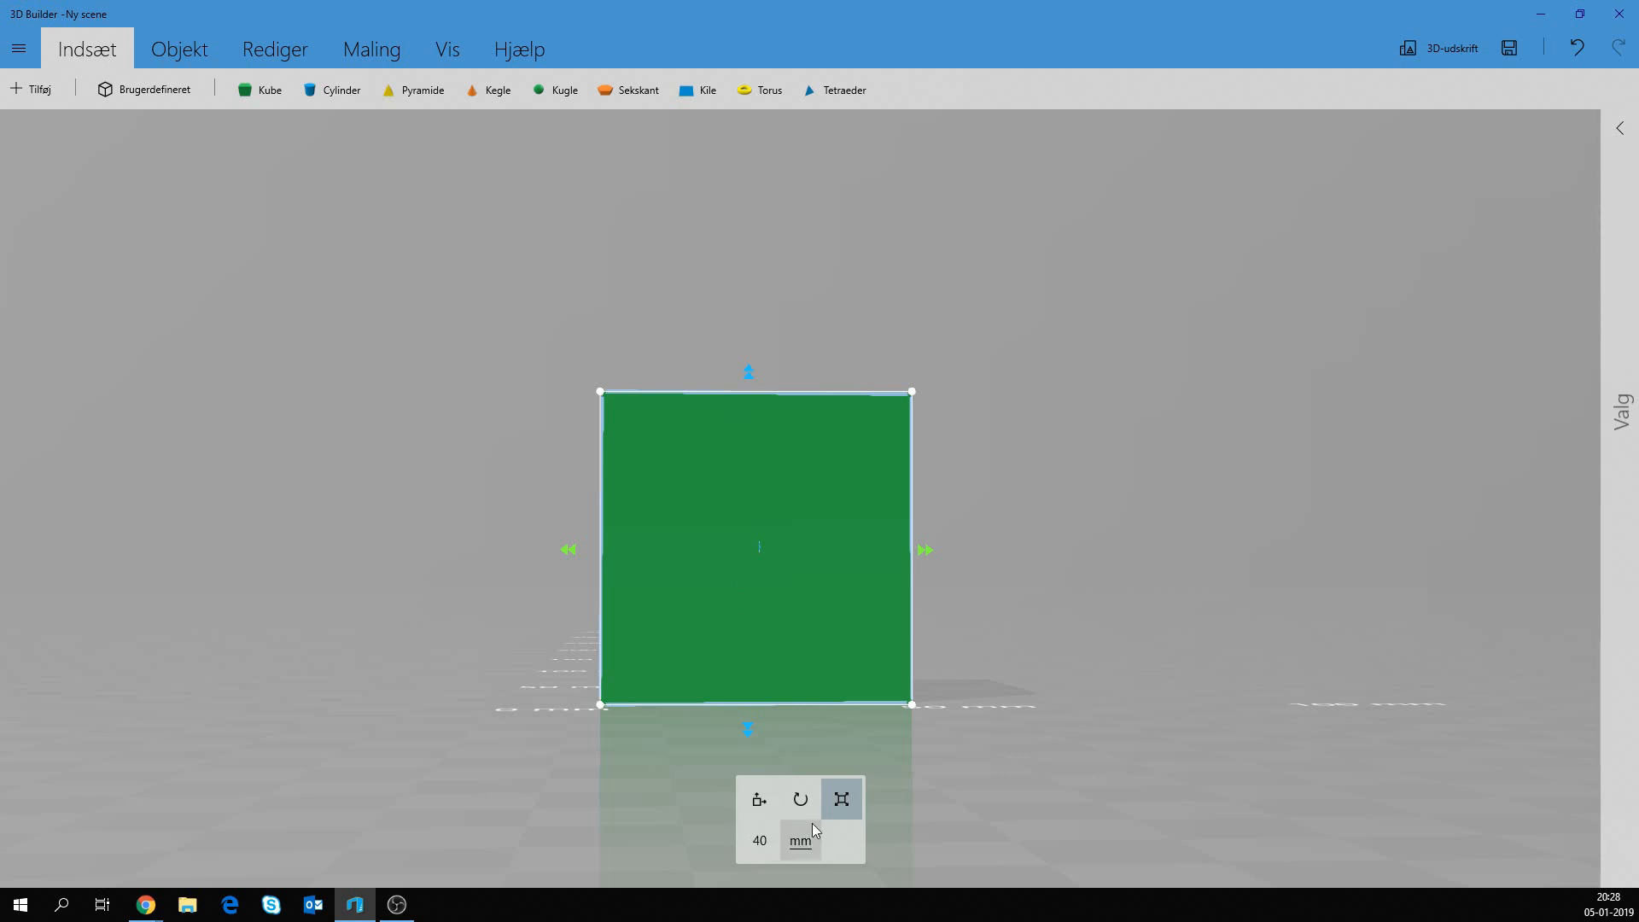
pyautogui.click(759, 840)
pyautogui.click(876, 787)
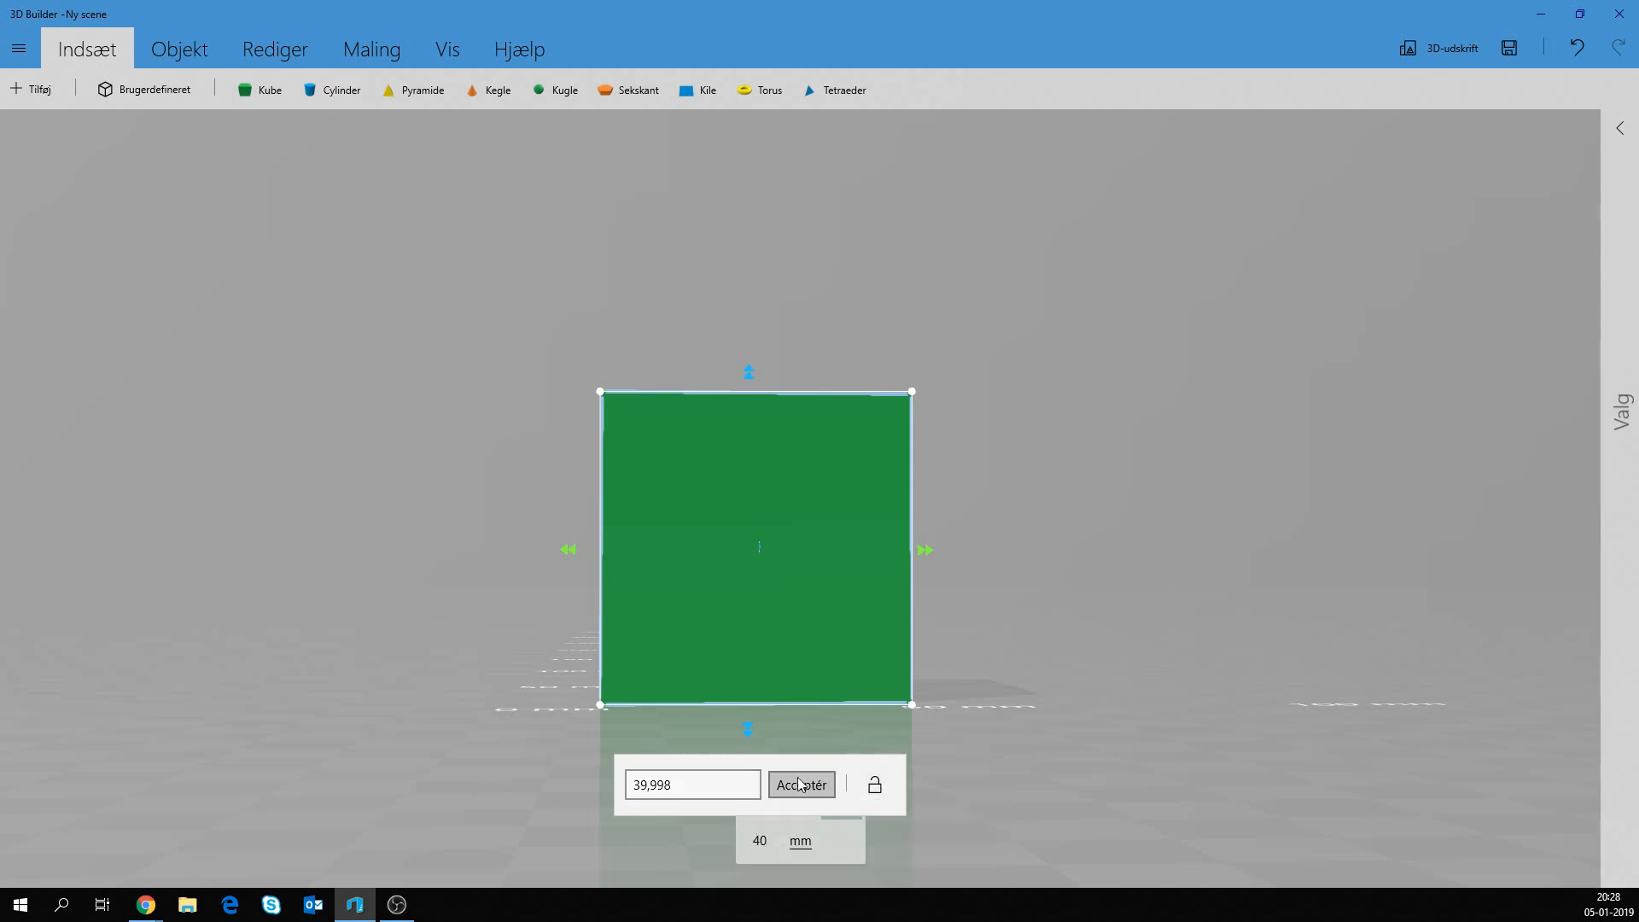
pyautogui.click(729, 783)
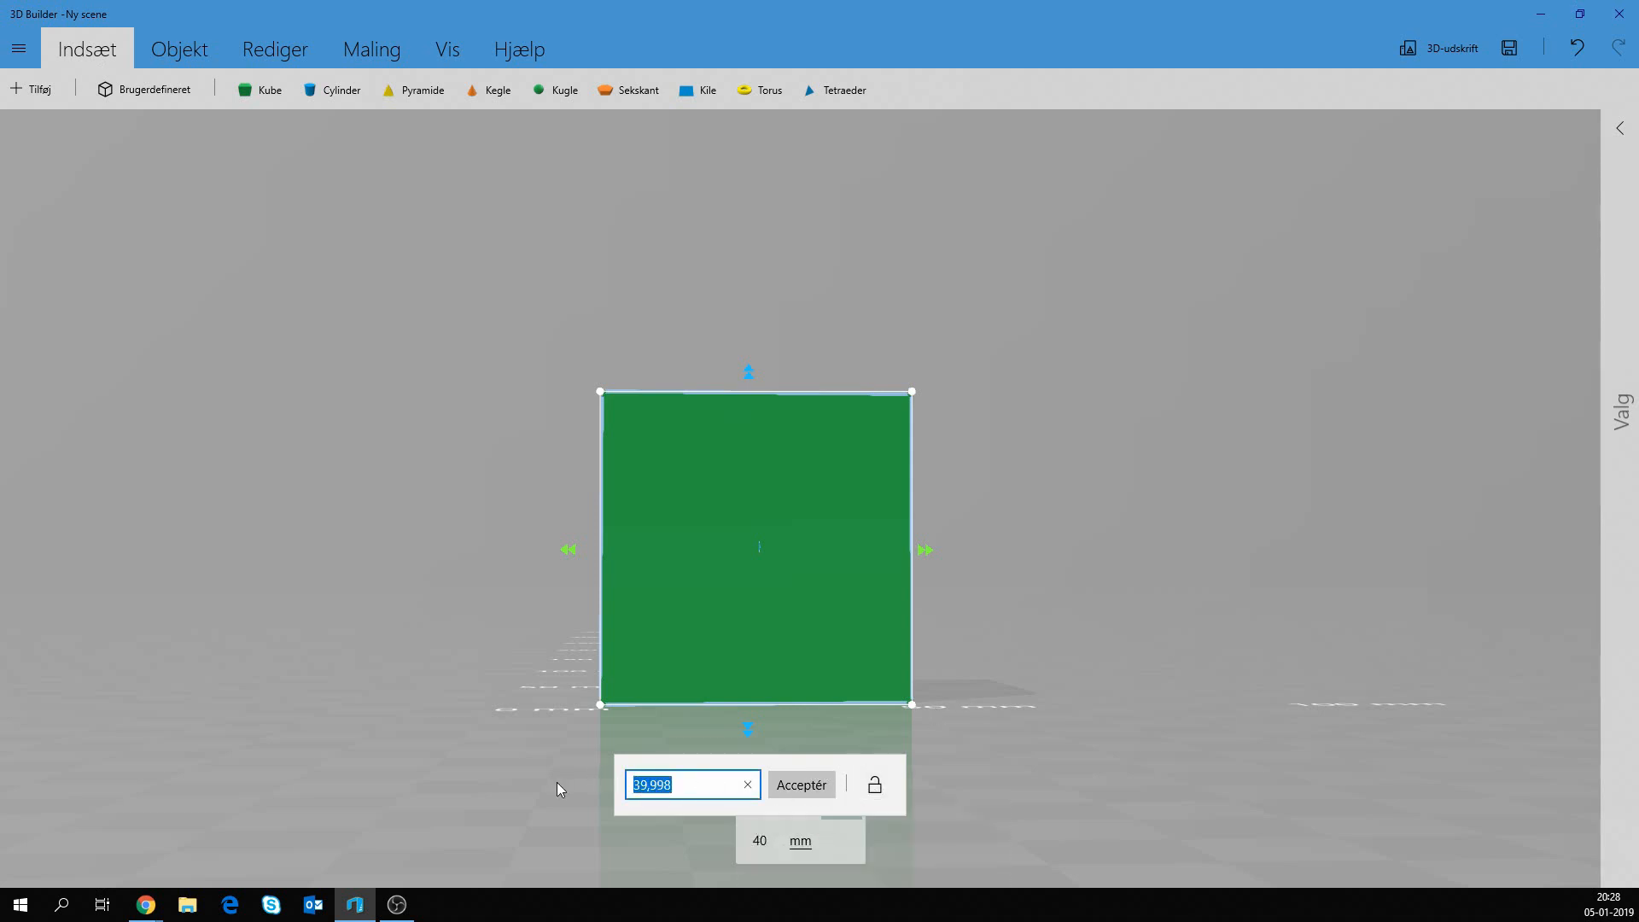
pyautogui.write('20')
pyautogui.press('Return')
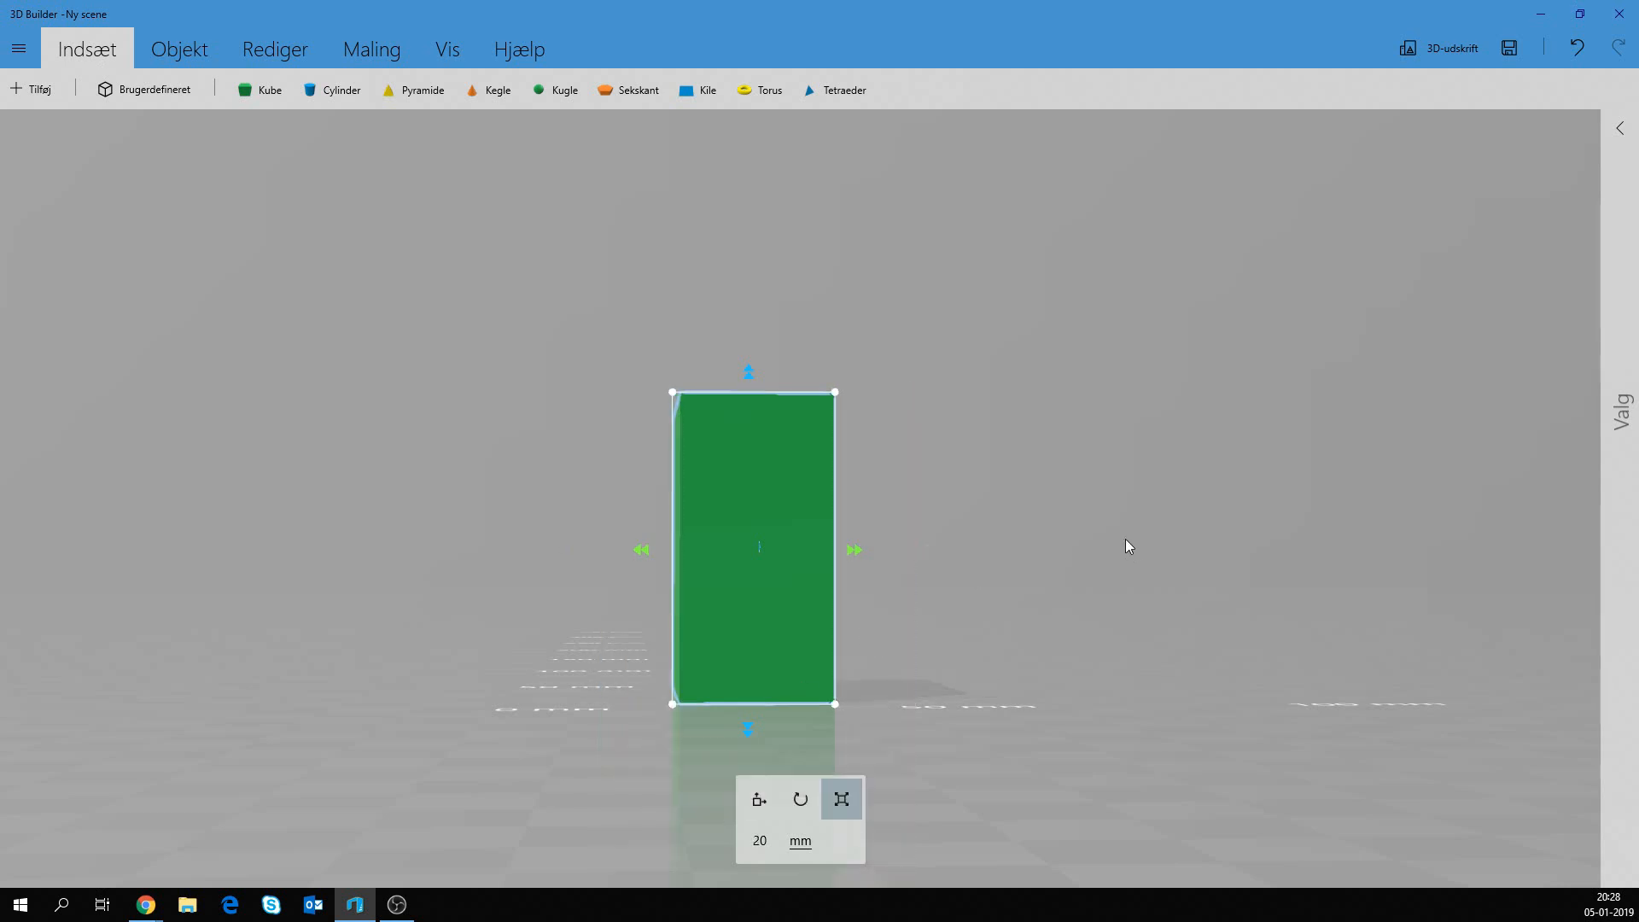
# Reduce the height of the green block to 20 mm.
pyautogui.click(749, 373)
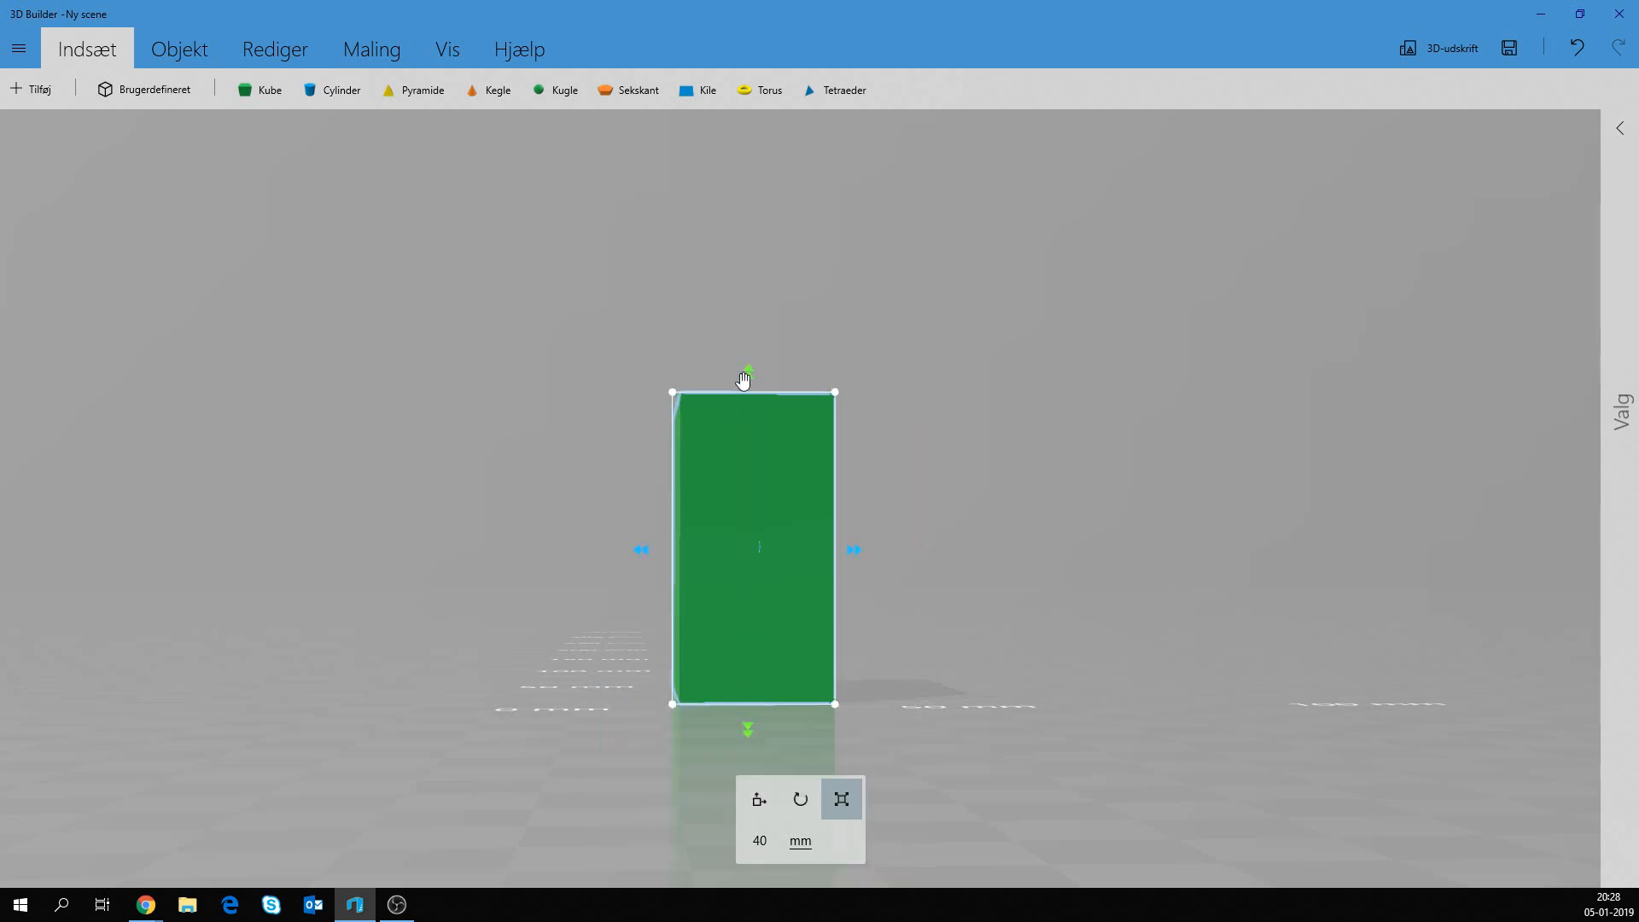
pyautogui.click(759, 841)
pyautogui.click(695, 792)
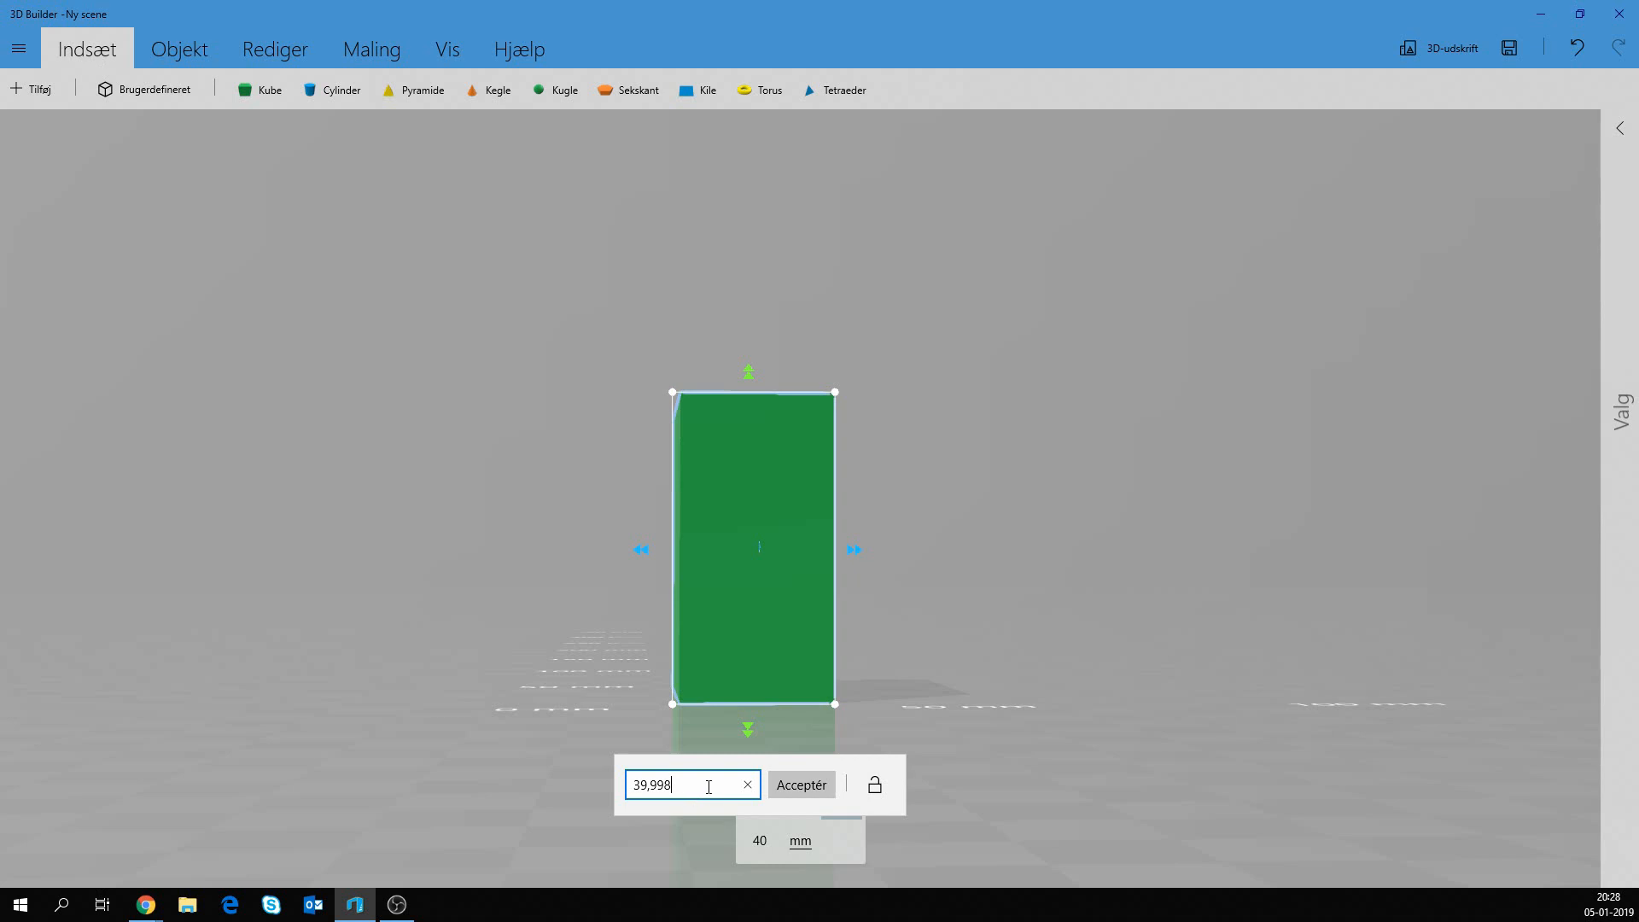
pyautogui.hotkey('ctrl', 'a')
pyautogui.write('20')
pyautogui.press('Return')
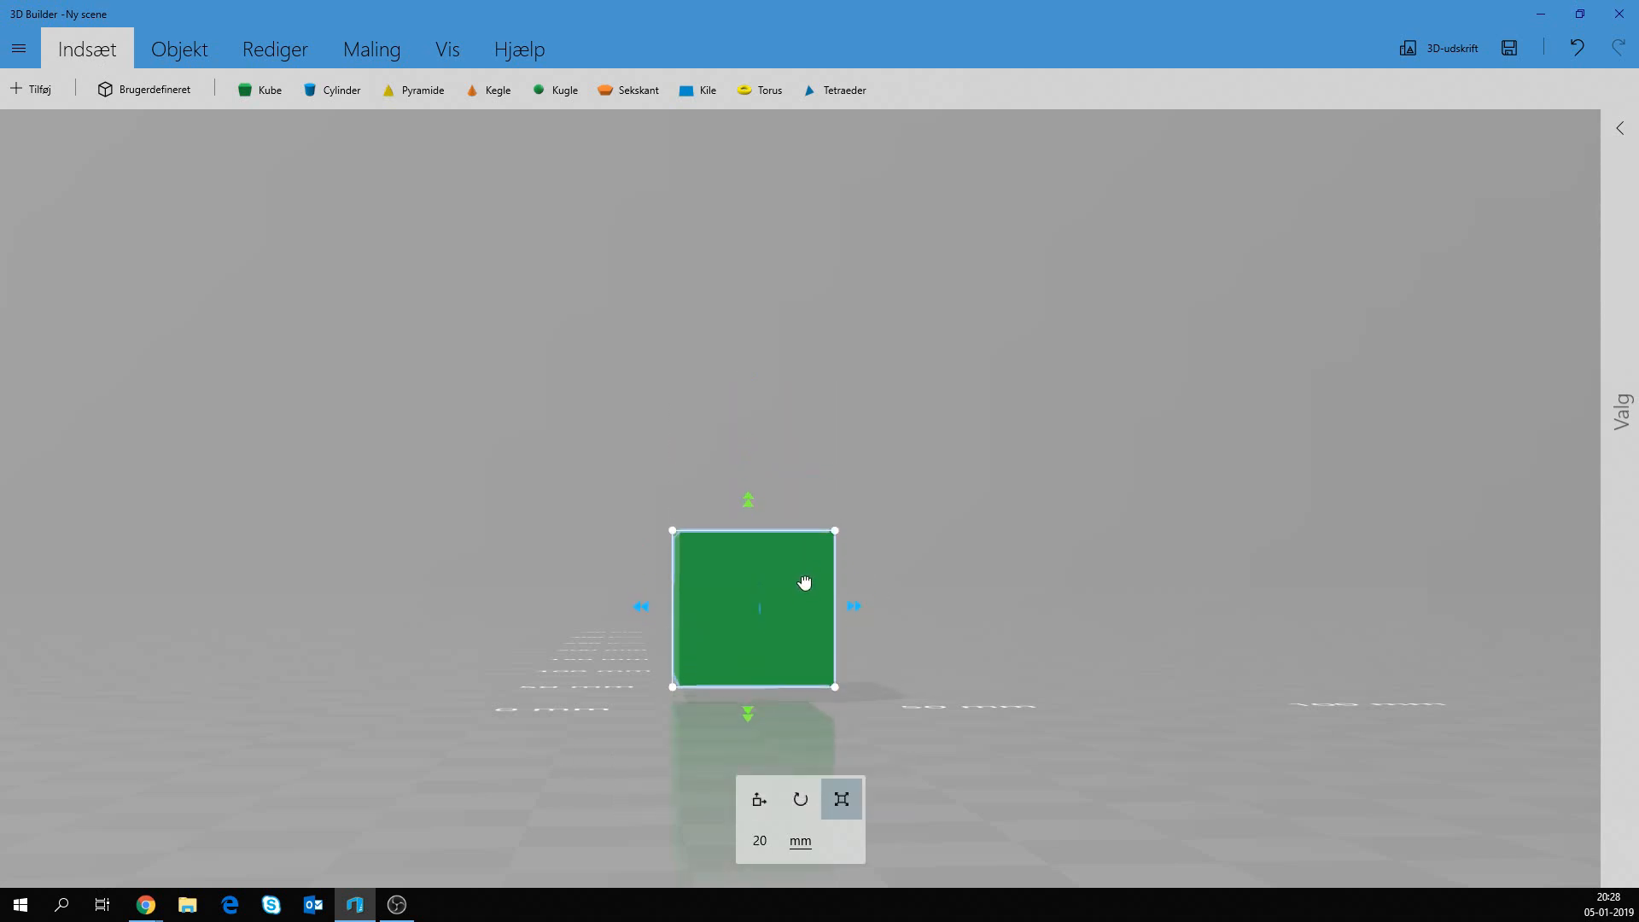
# Narrow the green block's width to 15 mm.
pyautogui.moveTo(999, 541); pyautogui.dragTo(971, 728)
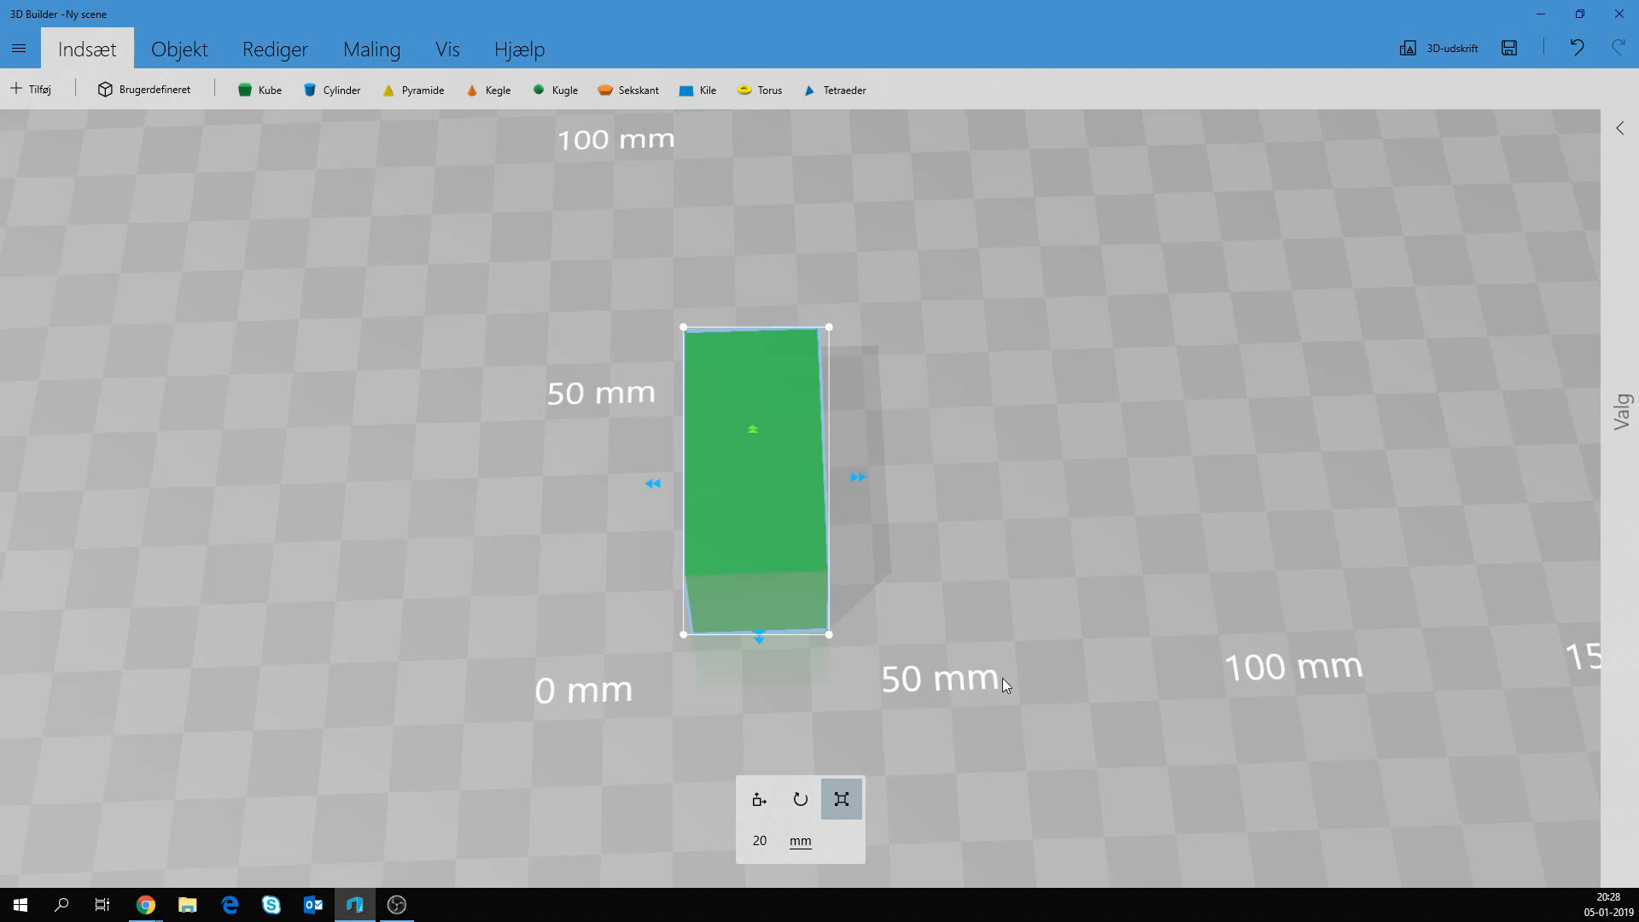
pyautogui.moveTo(1081, 589); pyautogui.dragTo(1091, 653)
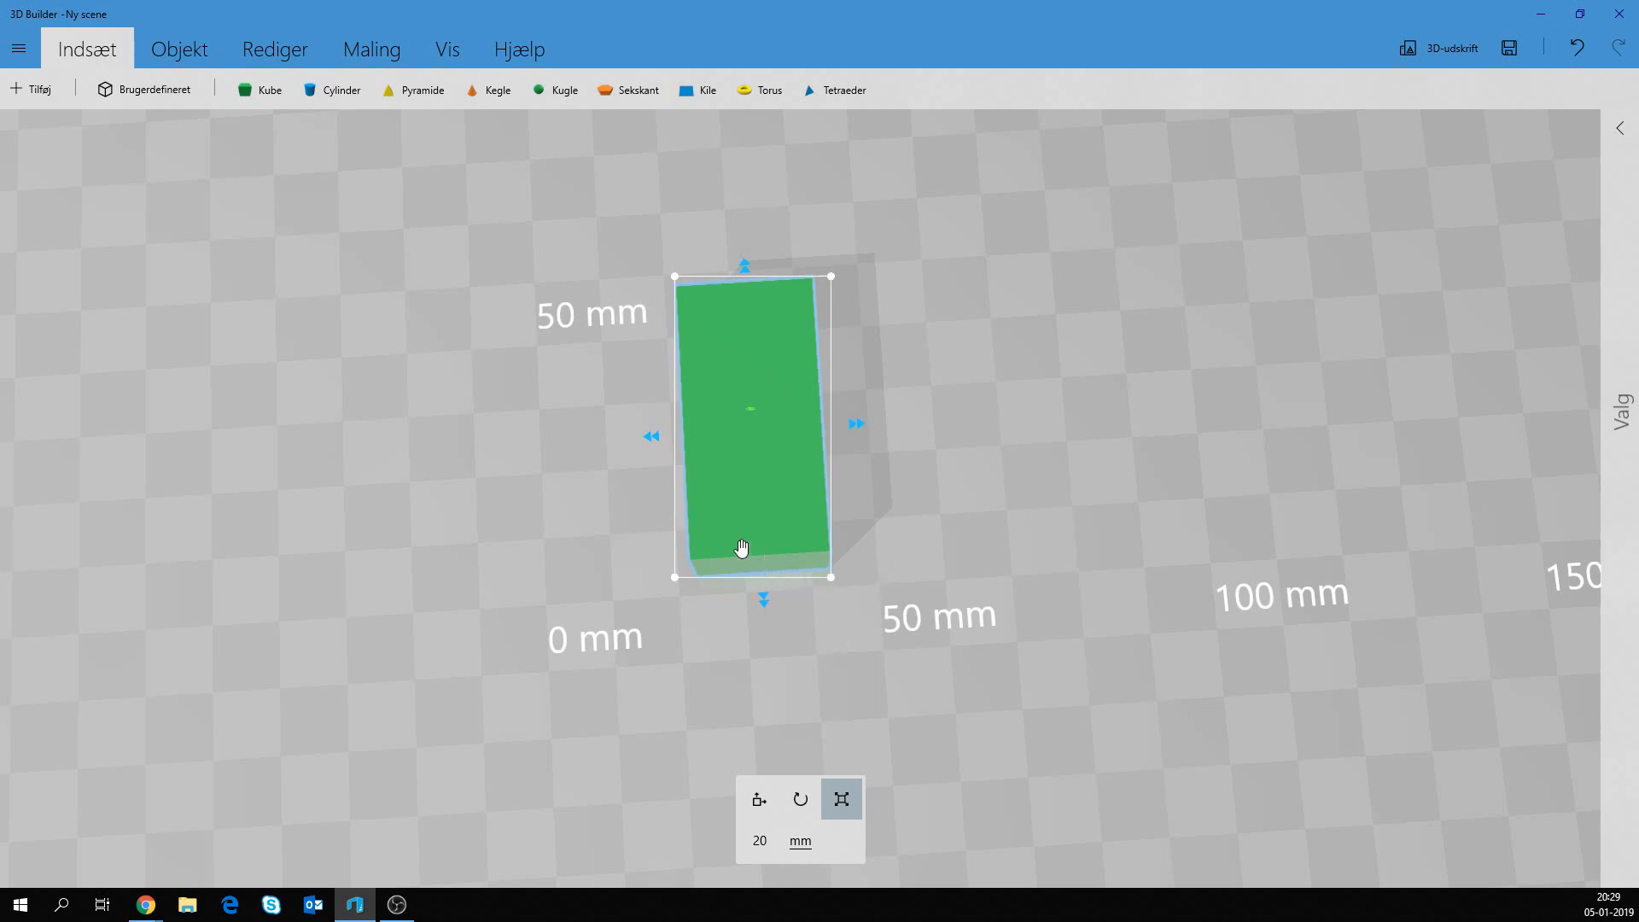
pyautogui.click(652, 437)
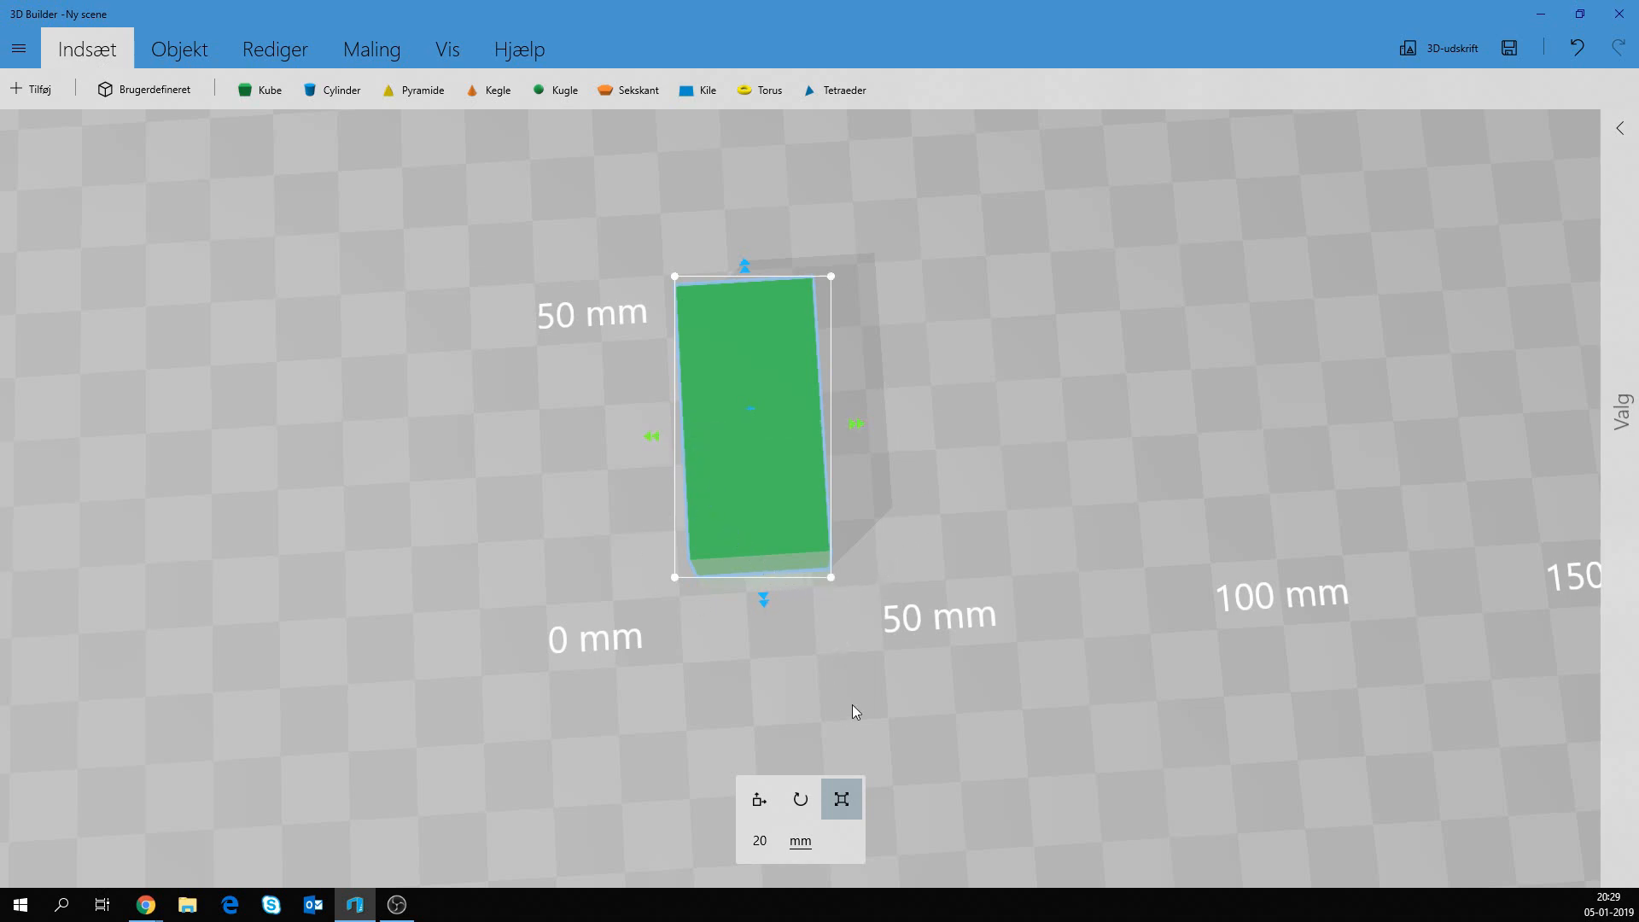
pyautogui.click(759, 840)
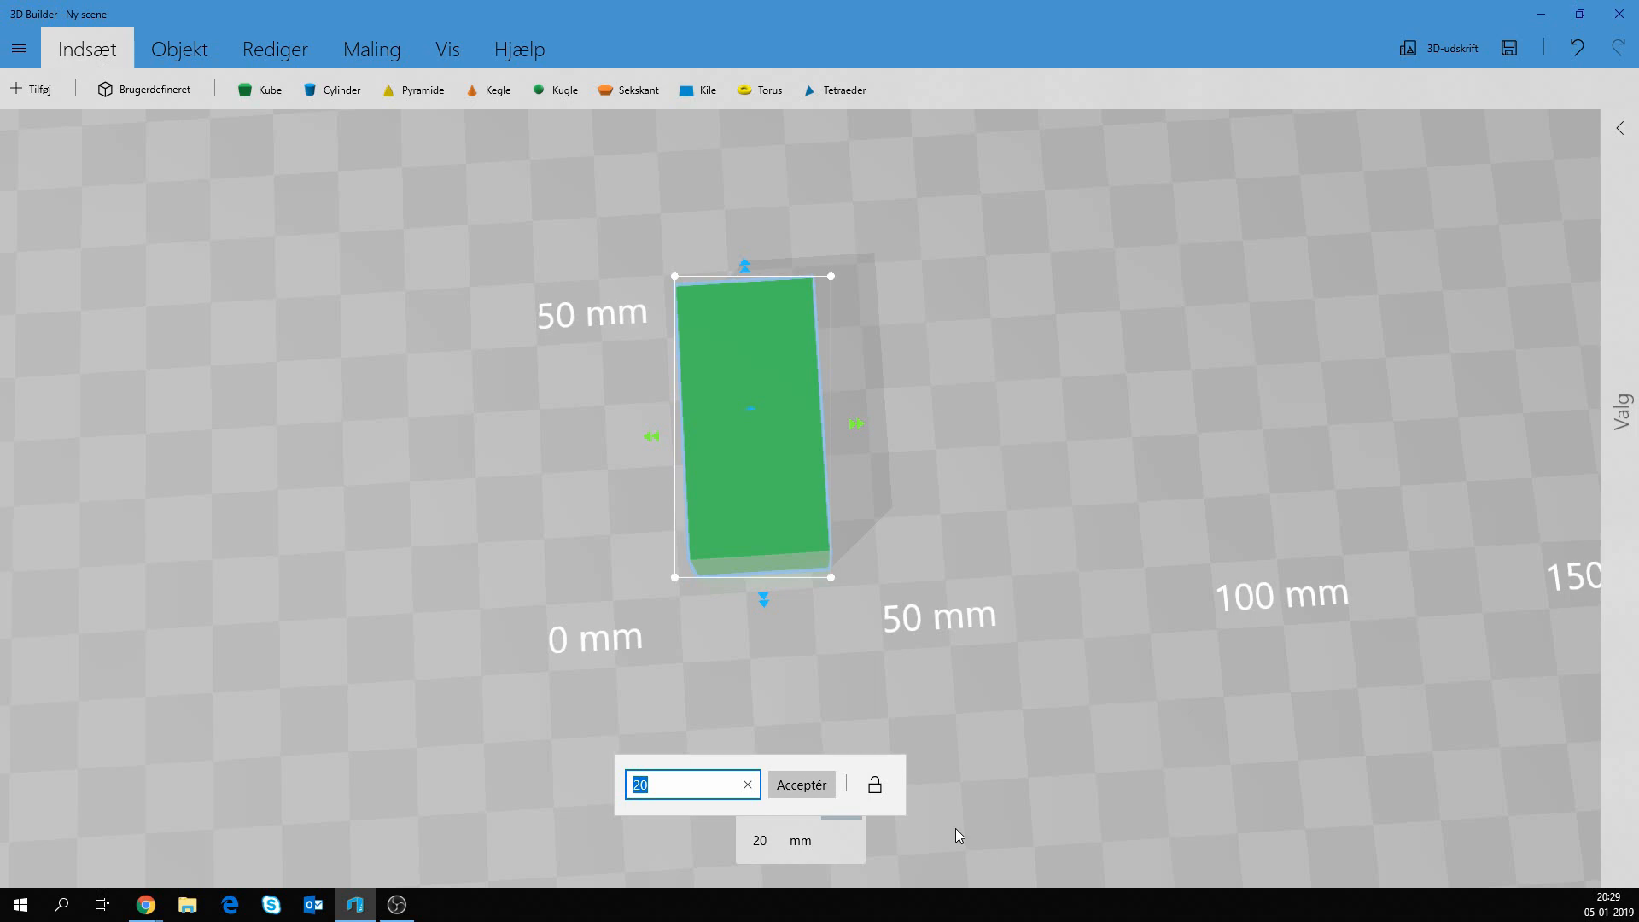
pyautogui.press('Return')
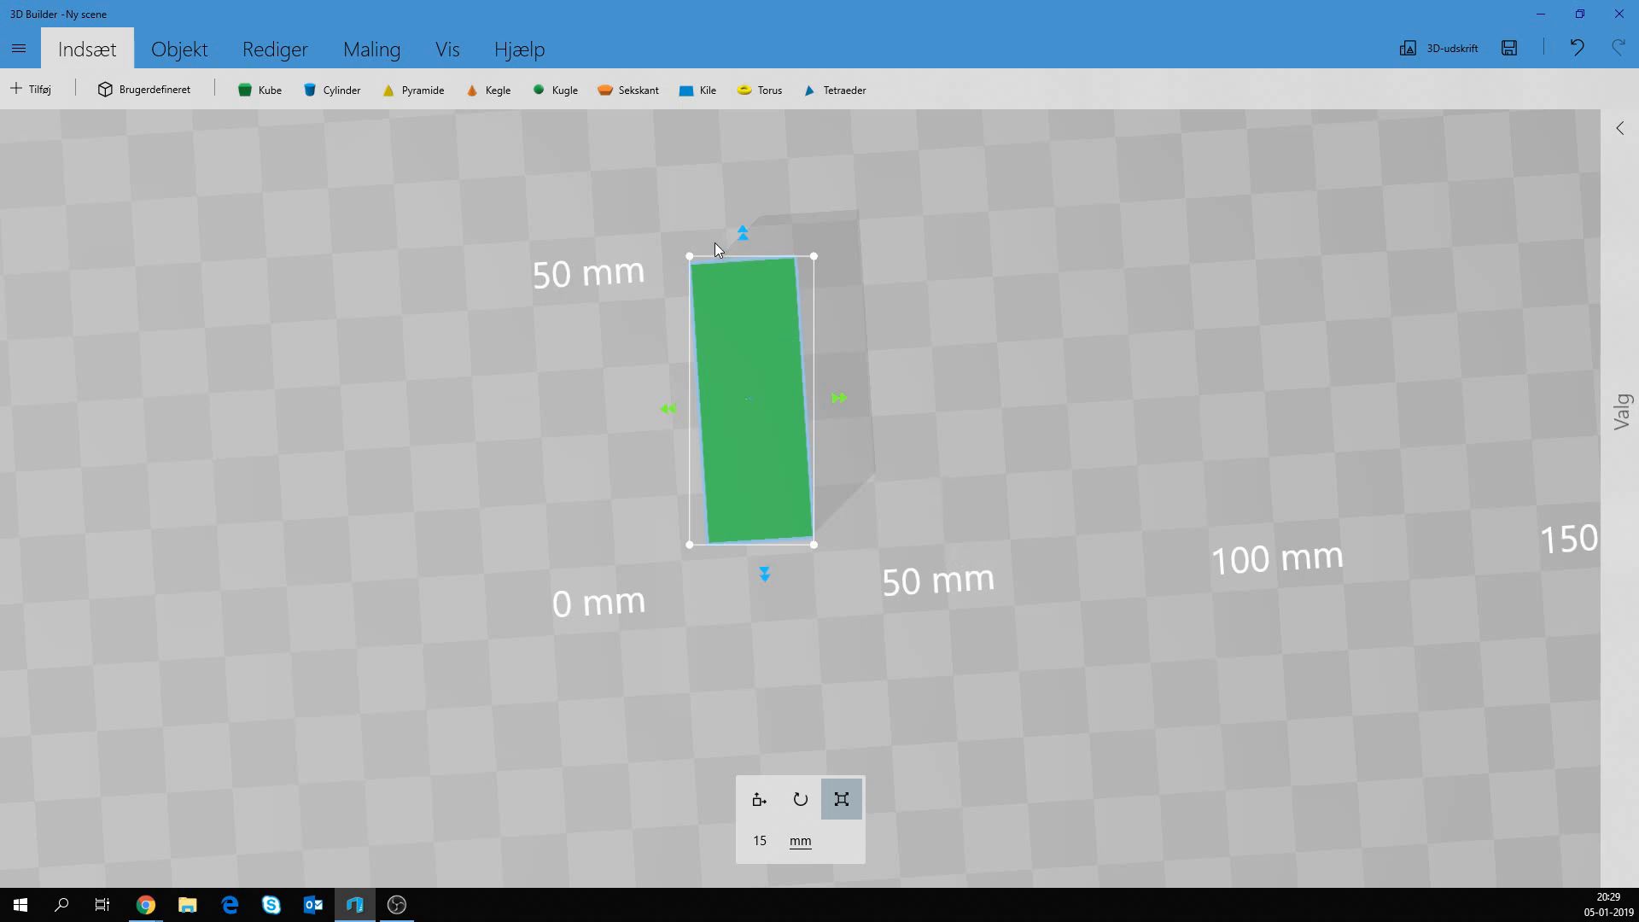
# Extend the green block's length to 48 mm.
pyautogui.click(743, 234)
pyautogui.click(754, 845)
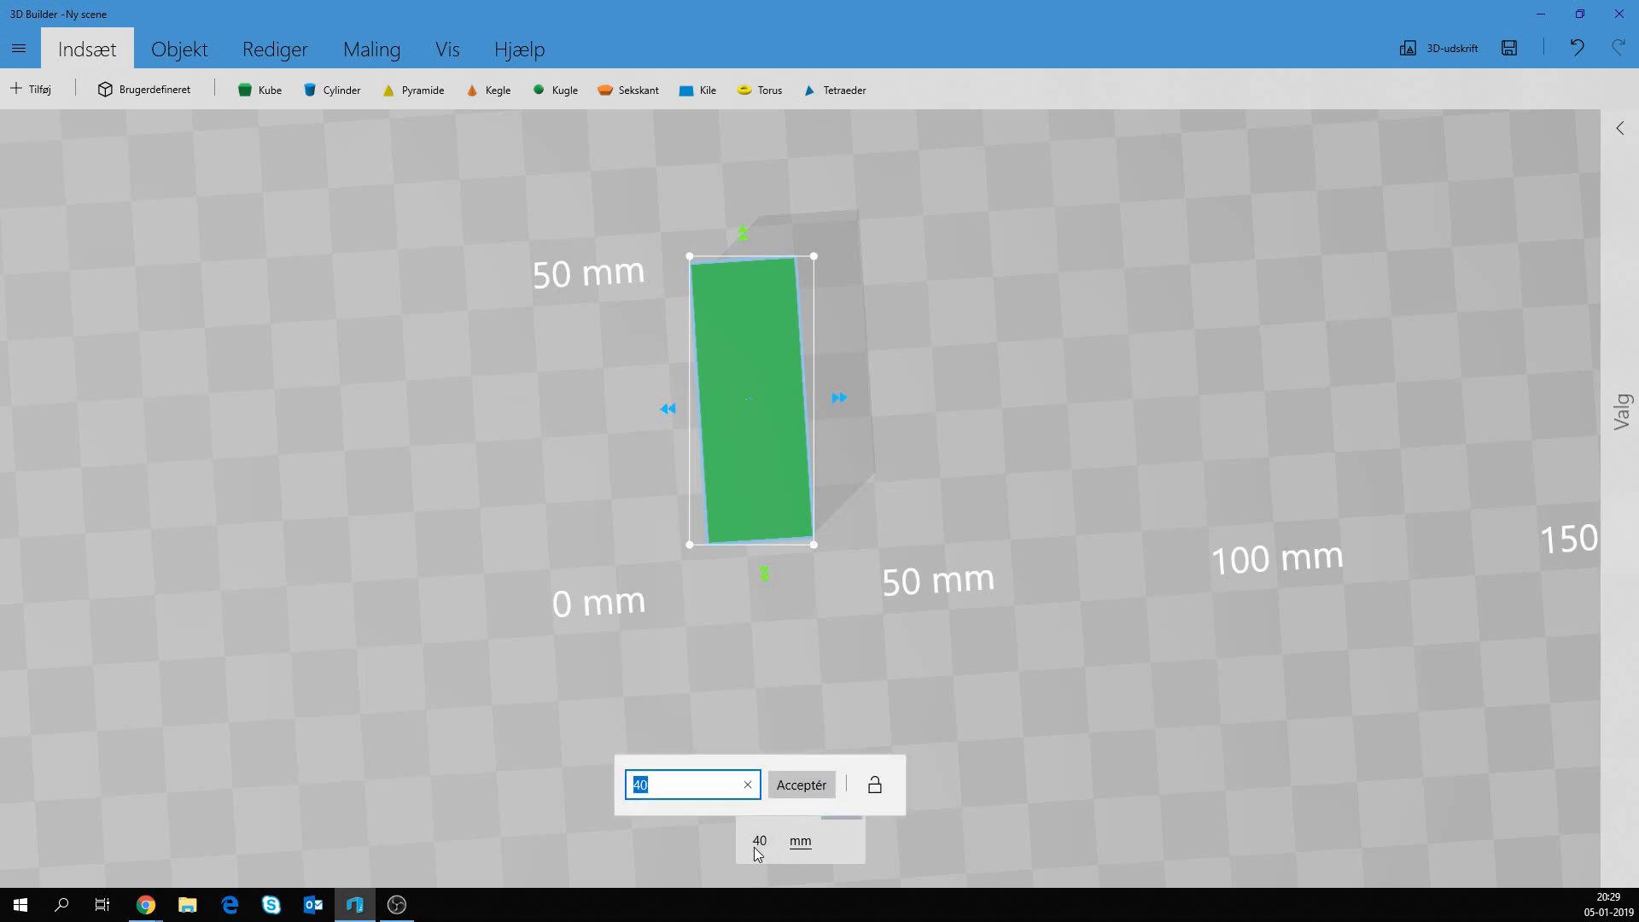
pyautogui.write('48')
pyautogui.press('Return')
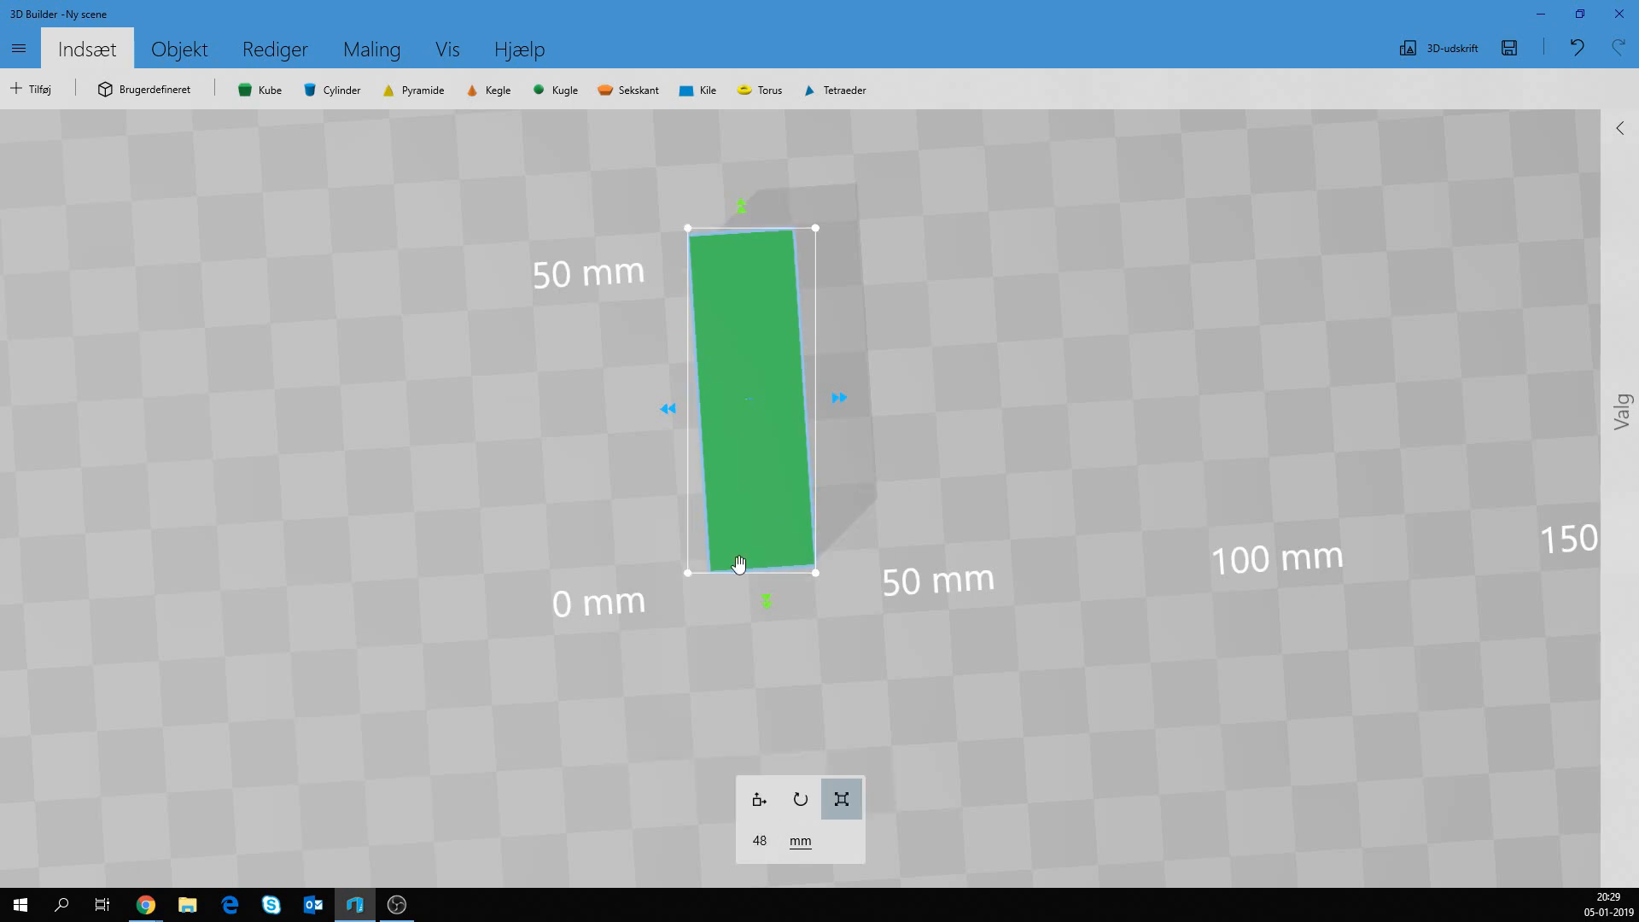
# Insert a wedge (Kile) into the scene beside the green block.
pyautogui.moveTo(929, 442); pyautogui.dragTo(1056, 553)
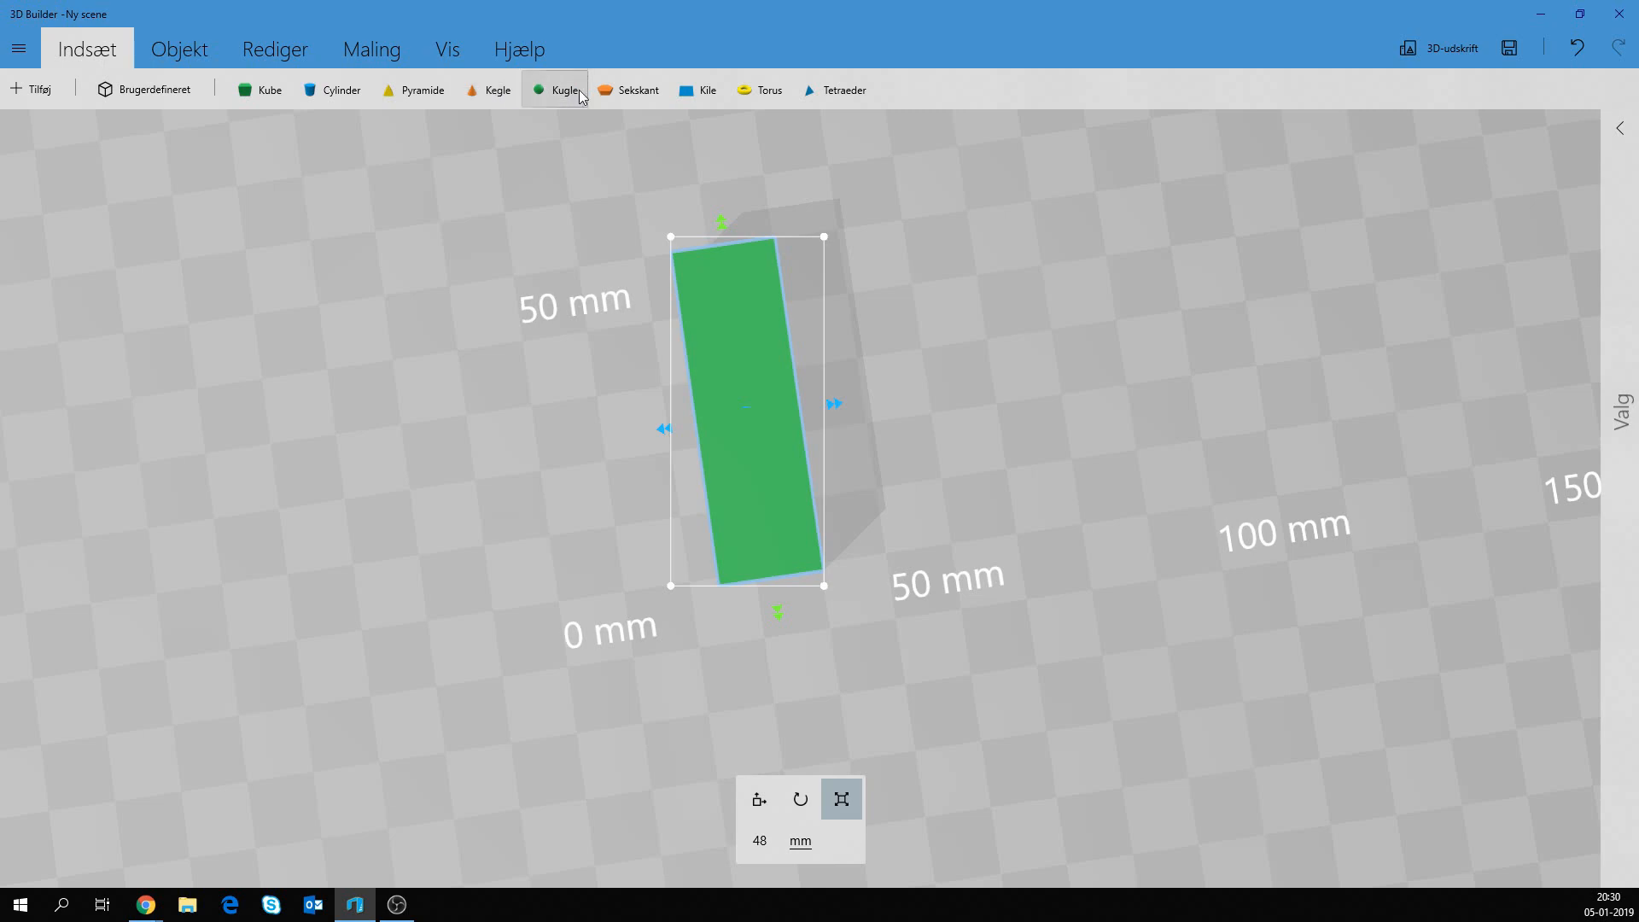
pyautogui.click(698, 91)
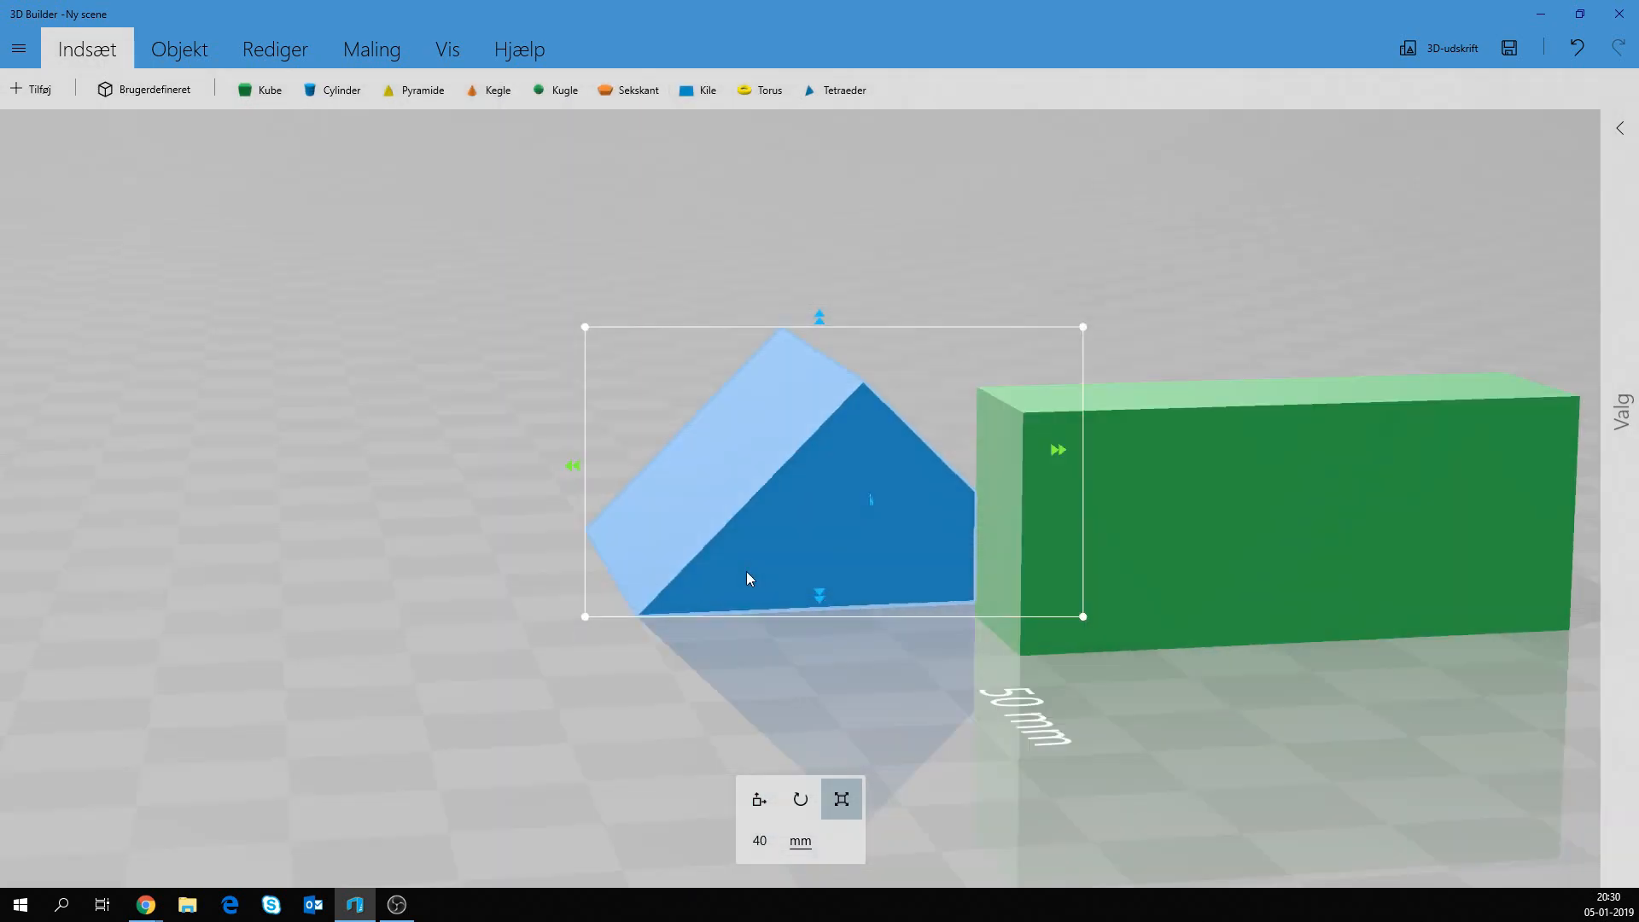
pyautogui.moveTo(746, 571)
pyautogui.mouseDown(button='right')
pyautogui.moveTo(694, 410)
pyautogui.moveTo(773, 510)
pyautogui.moveTo(695, 556)
pyautogui.moveTo(913, 592)
pyautogui.moveTo(852, 567)
pyautogui.moveTo(642, 568)
pyautogui.moveTo(749, 564)
pyautogui.mouseUp(button='right')
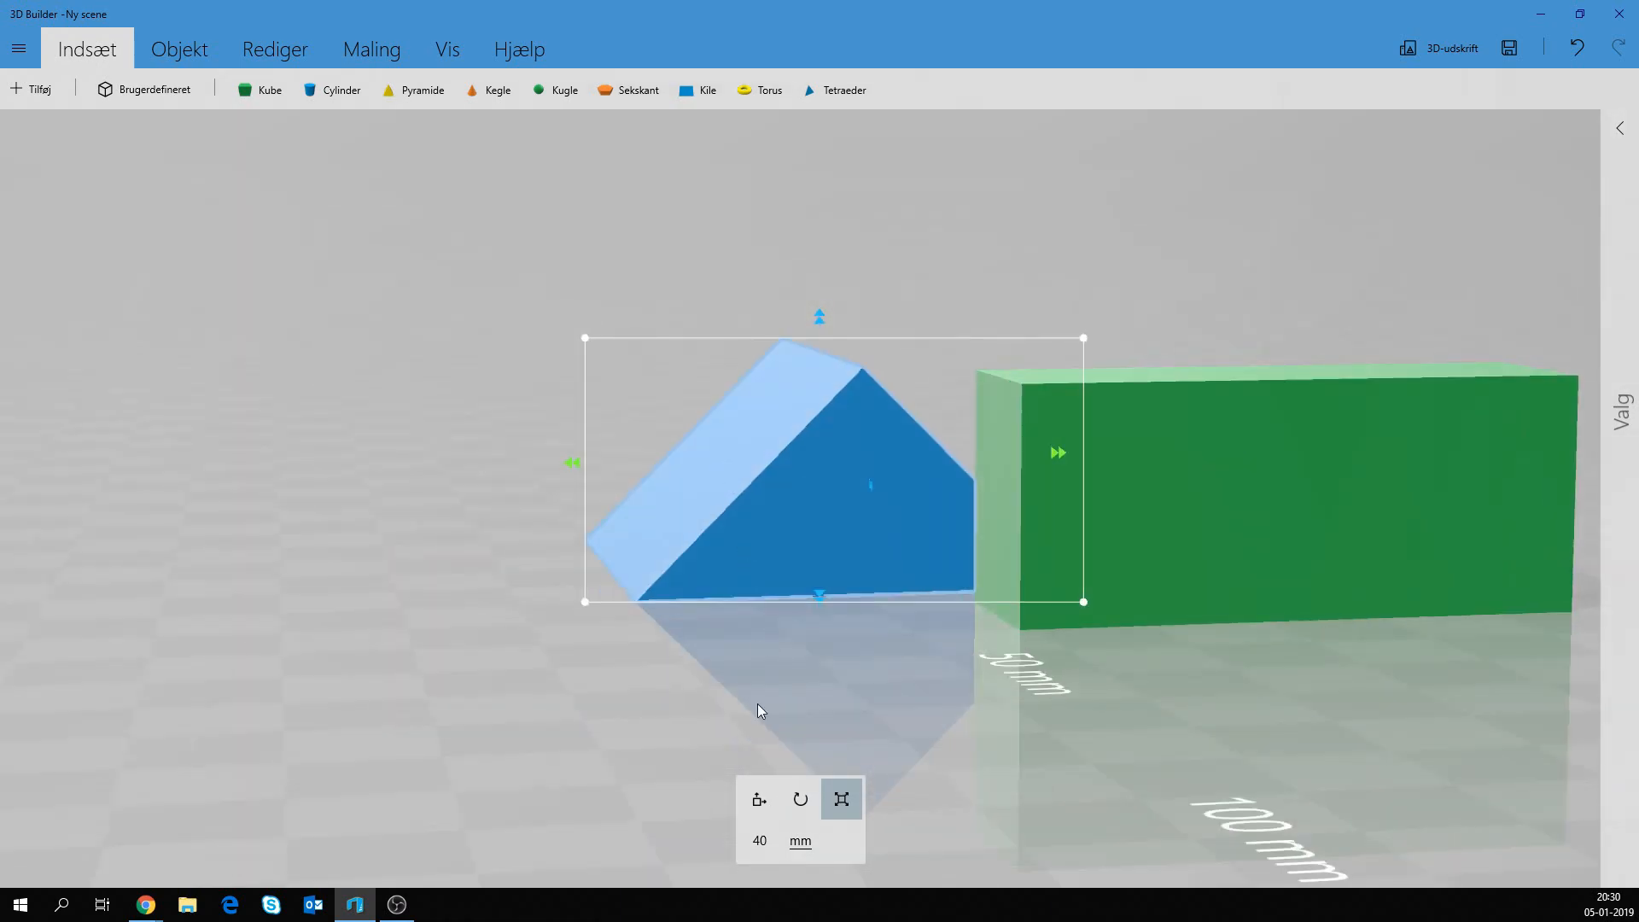
# Rotate the wedge to 270 degrees so that it stands on its triangular end face.
pyautogui.click(800, 798)
pyautogui.moveTo(821, 138); pyautogui.dragTo(801, 232)
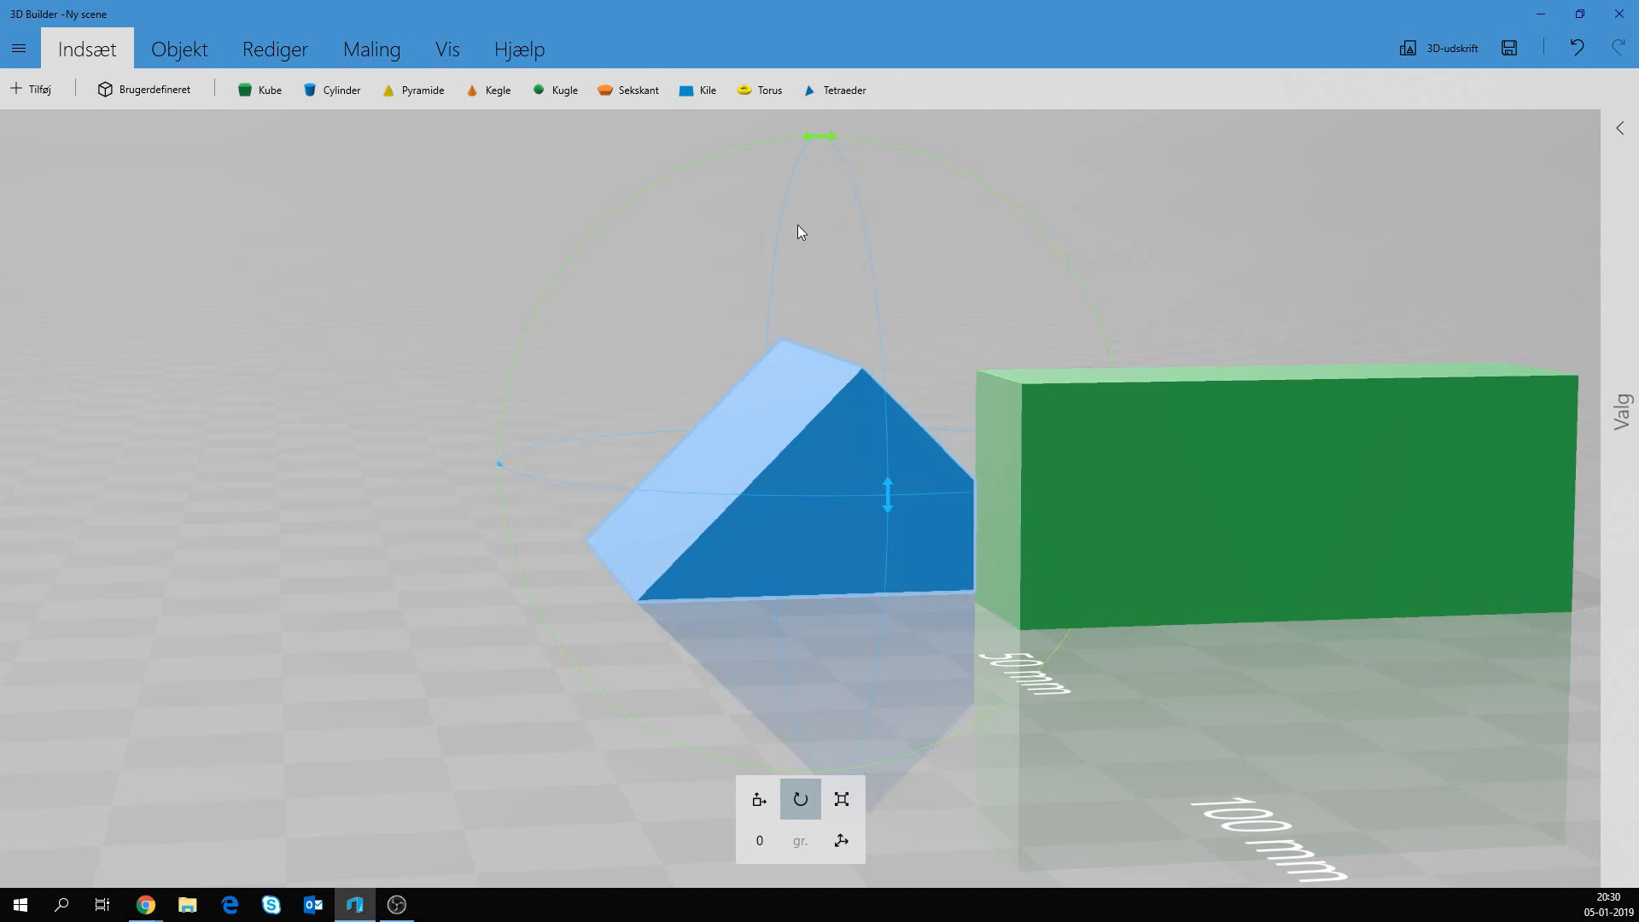
pyautogui.moveTo(1188, 269)
pyautogui.mouseDown()
pyautogui.moveTo(1123, 295)
pyautogui.moveTo(1194, 292)
pyautogui.mouseUp()
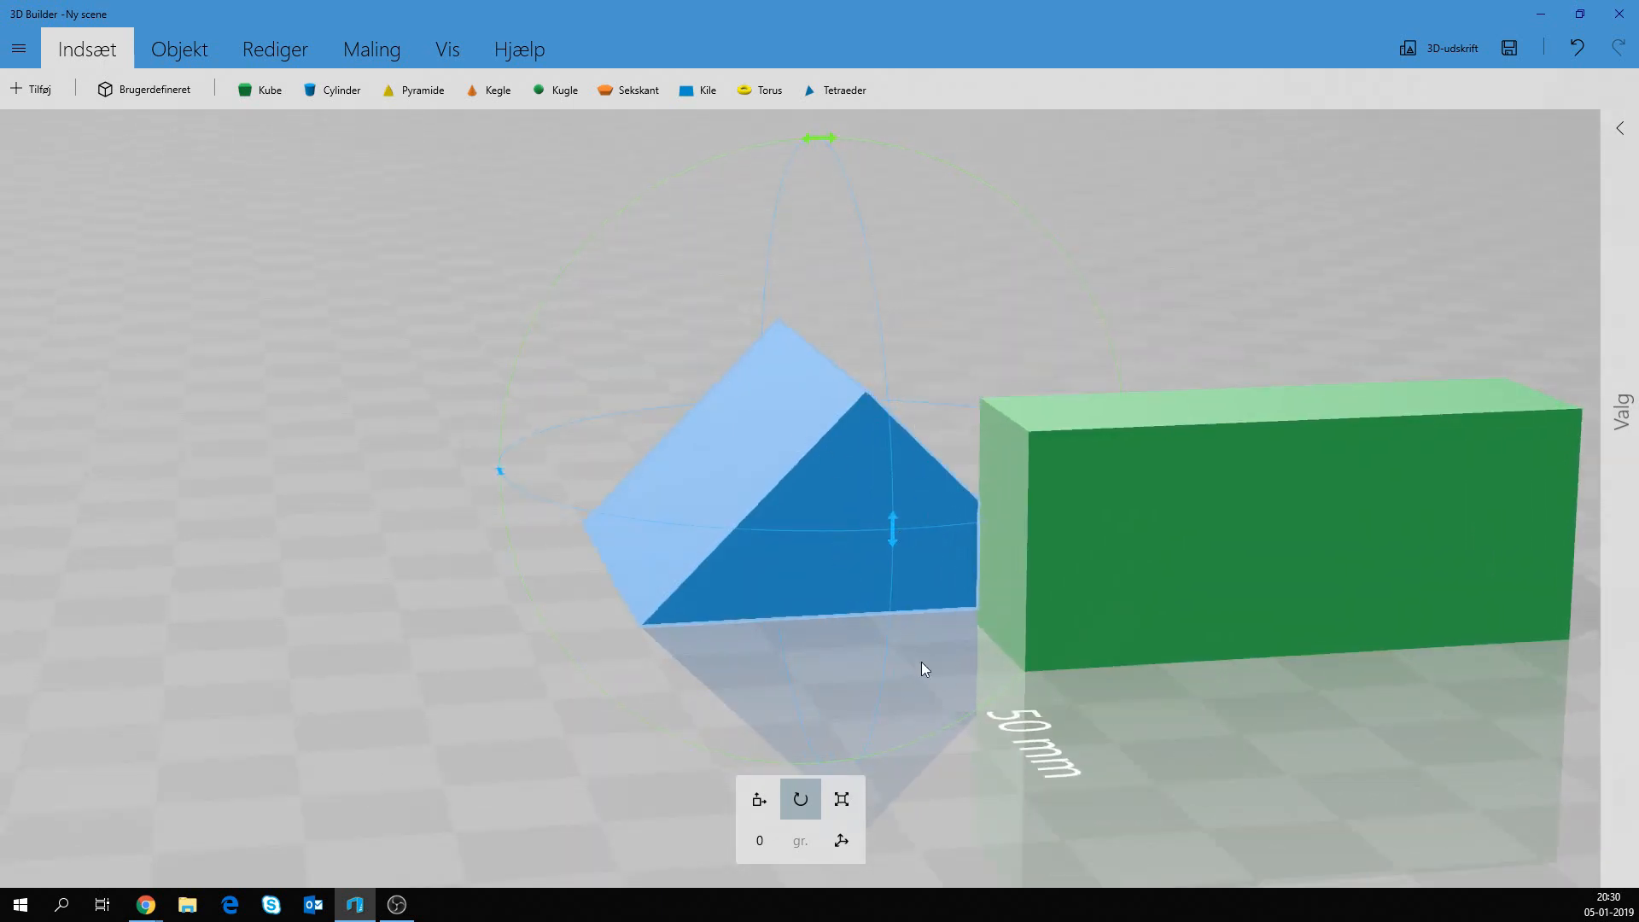
pyautogui.moveTo(920, 662); pyautogui.dragTo(834, 447)
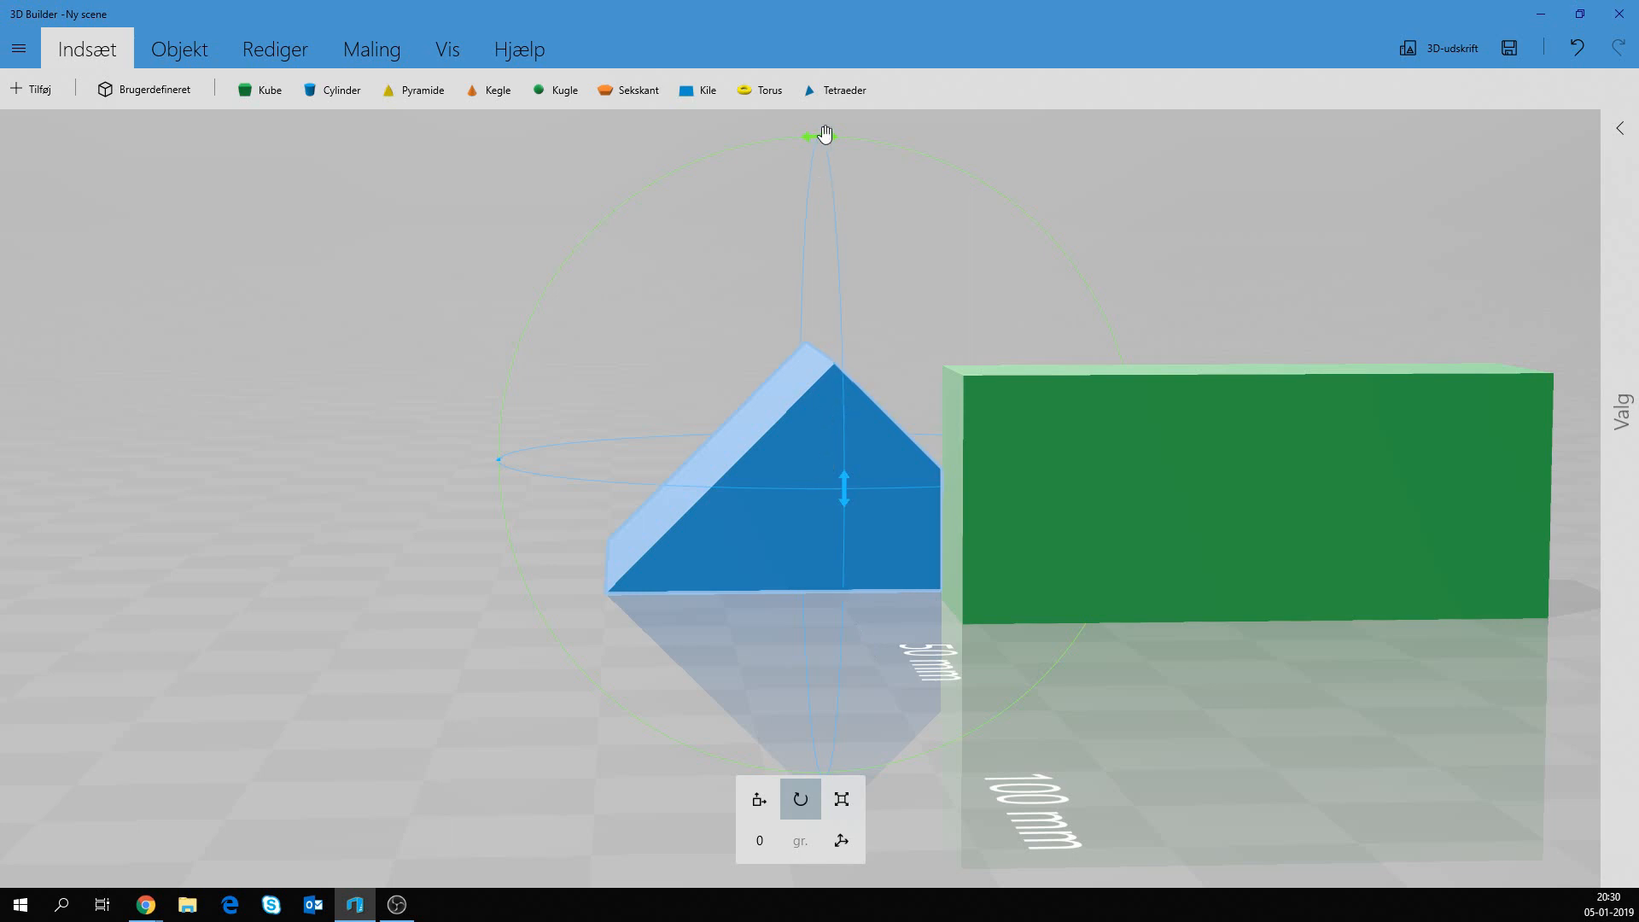
pyautogui.moveTo(824, 134); pyautogui.dragTo(1240, 316)
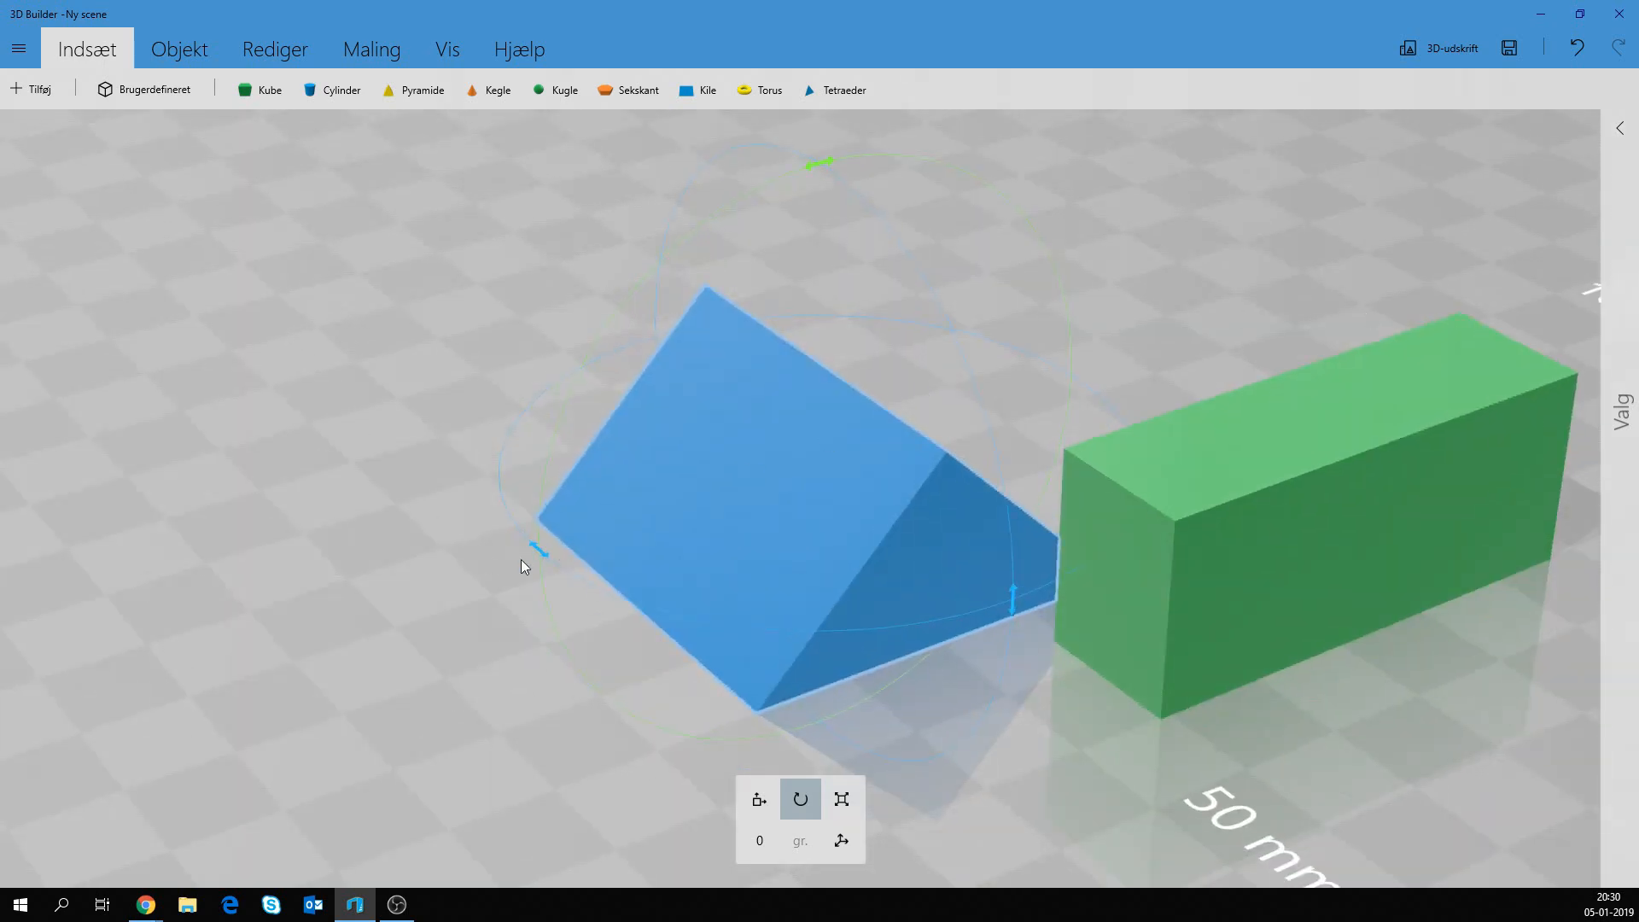
pyautogui.moveTo(834, 715); pyautogui.dragTo(1088, 429)
pyautogui.moveTo(500, 462); pyautogui.dragTo(799, 658)
# Turn the standing wedge about the vertical axis to 315 degrees, aligning its short sides with the grid.
pyautogui.moveTo(1223, 394); pyautogui.dragTo(1134, 549)
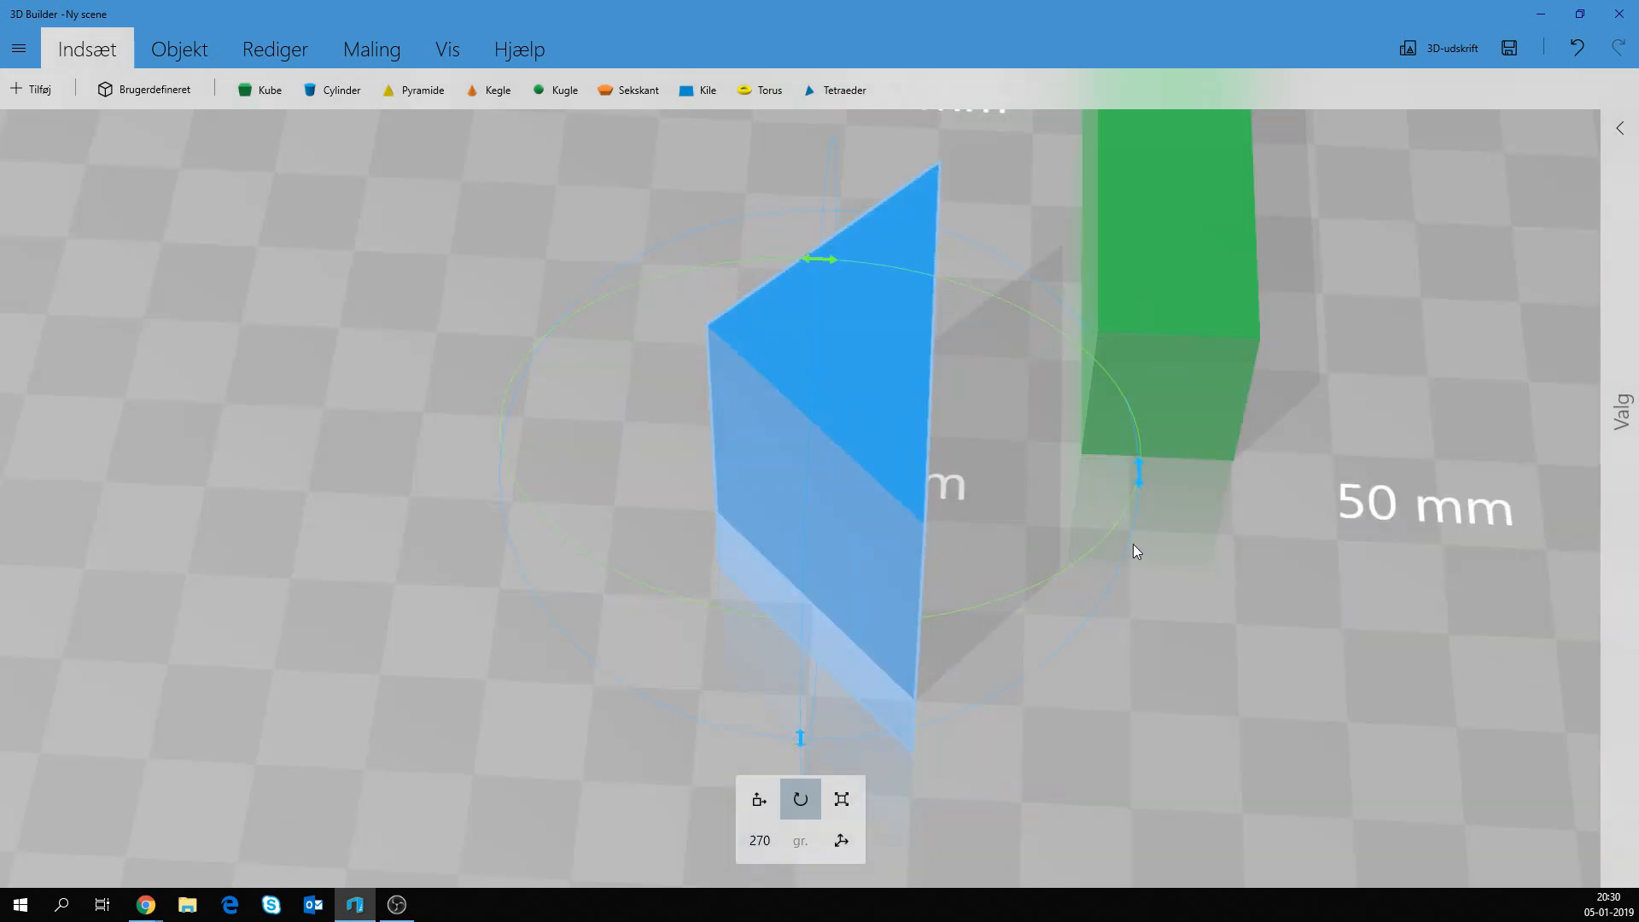
pyautogui.moveTo(1146, 475); pyautogui.dragTo(987, 597)
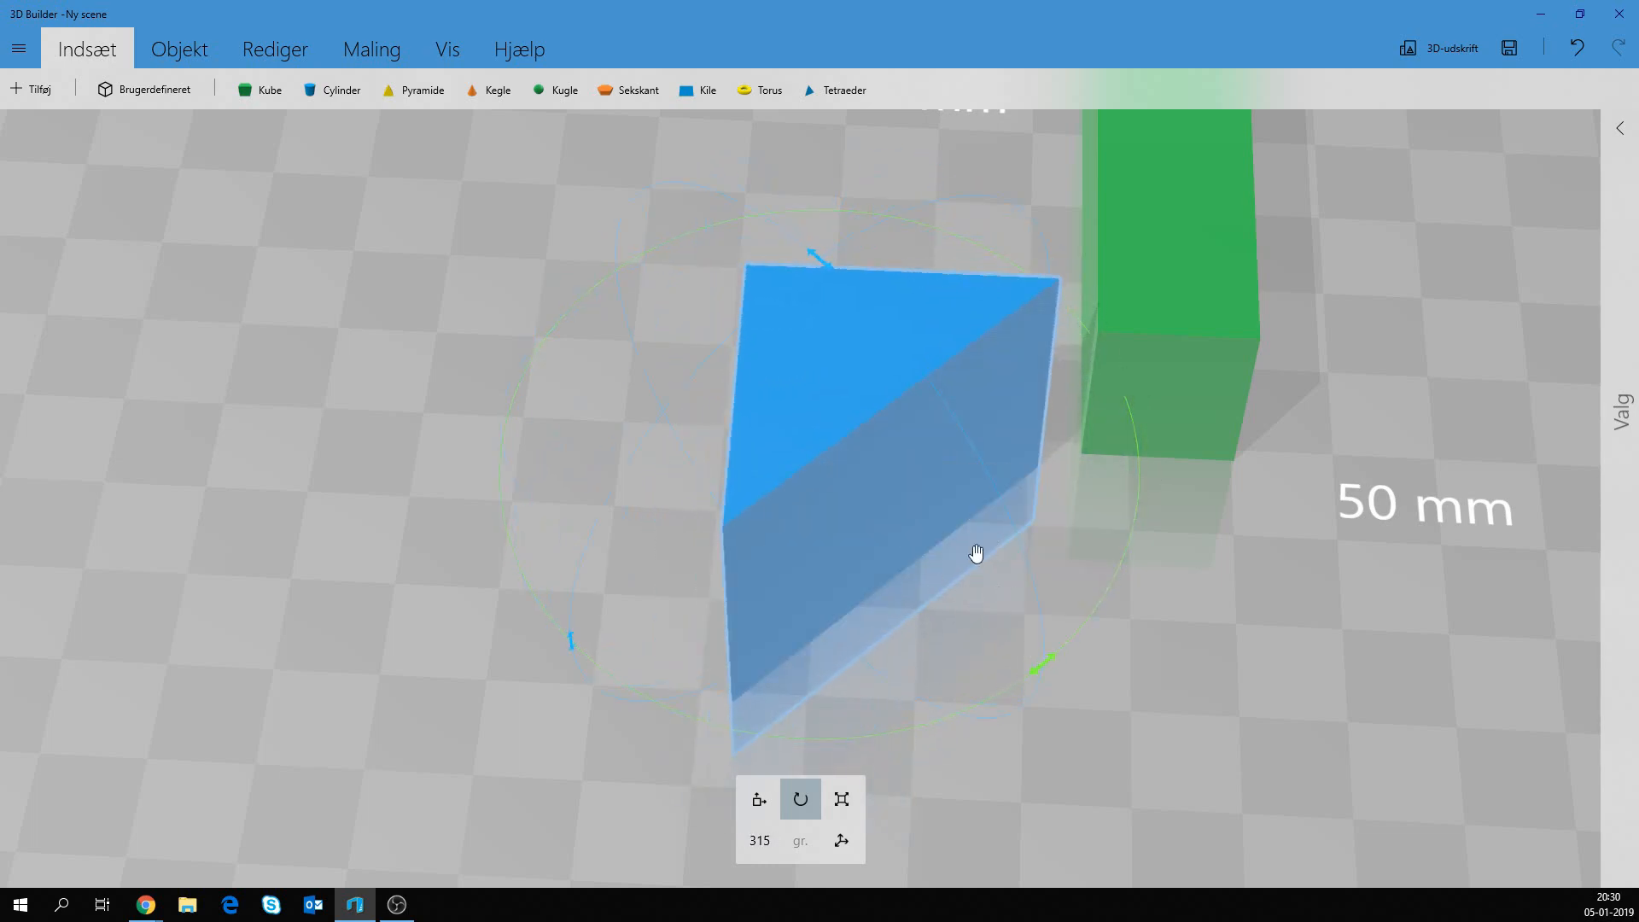
pyautogui.moveTo(1046, 529); pyautogui.dragTo(1113, 568)
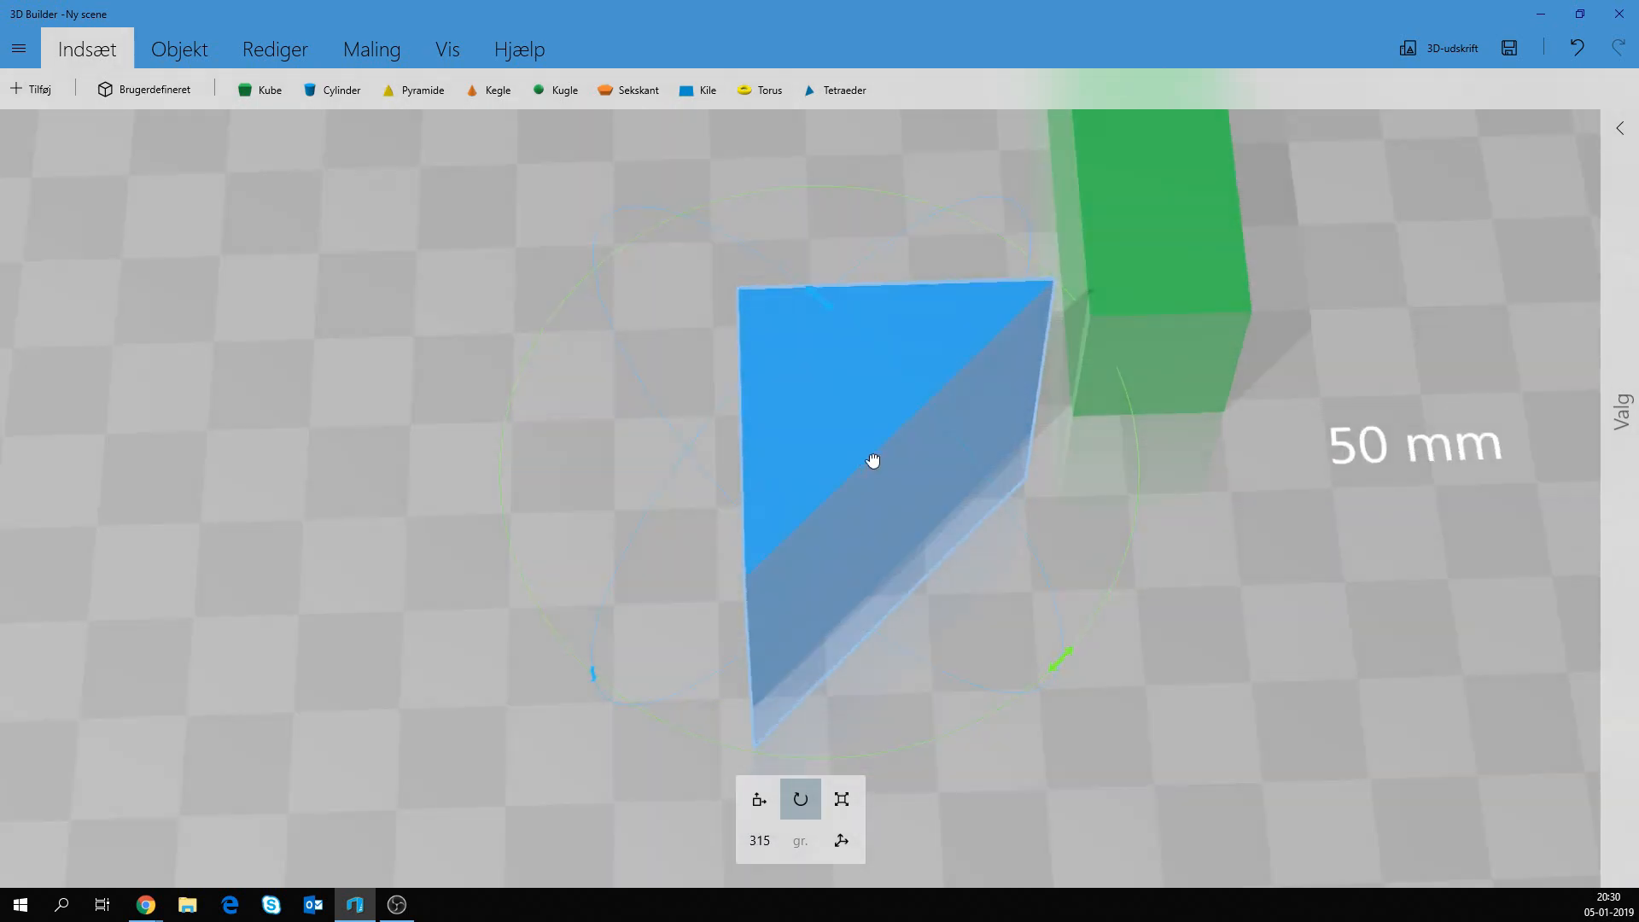
# Move the wedge to the opposite long side of the green block and place its straight side against it.
pyautogui.moveTo(873, 461); pyautogui.dragTo(1314, 576)
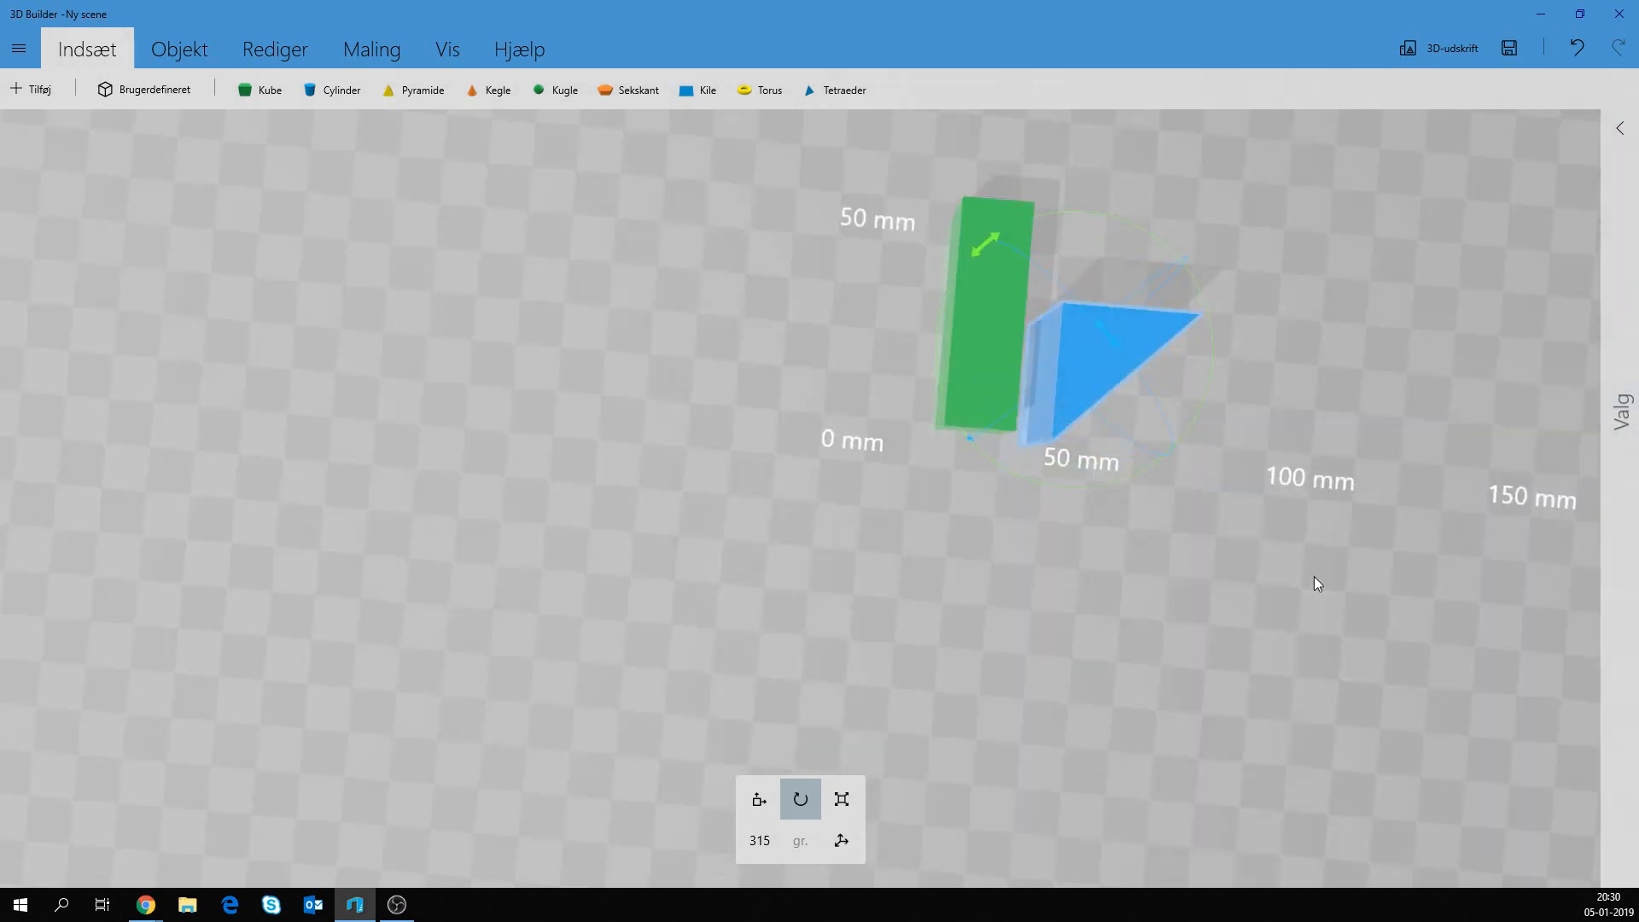
pyautogui.moveTo(1306, 440); pyautogui.dragTo(1036, 549)
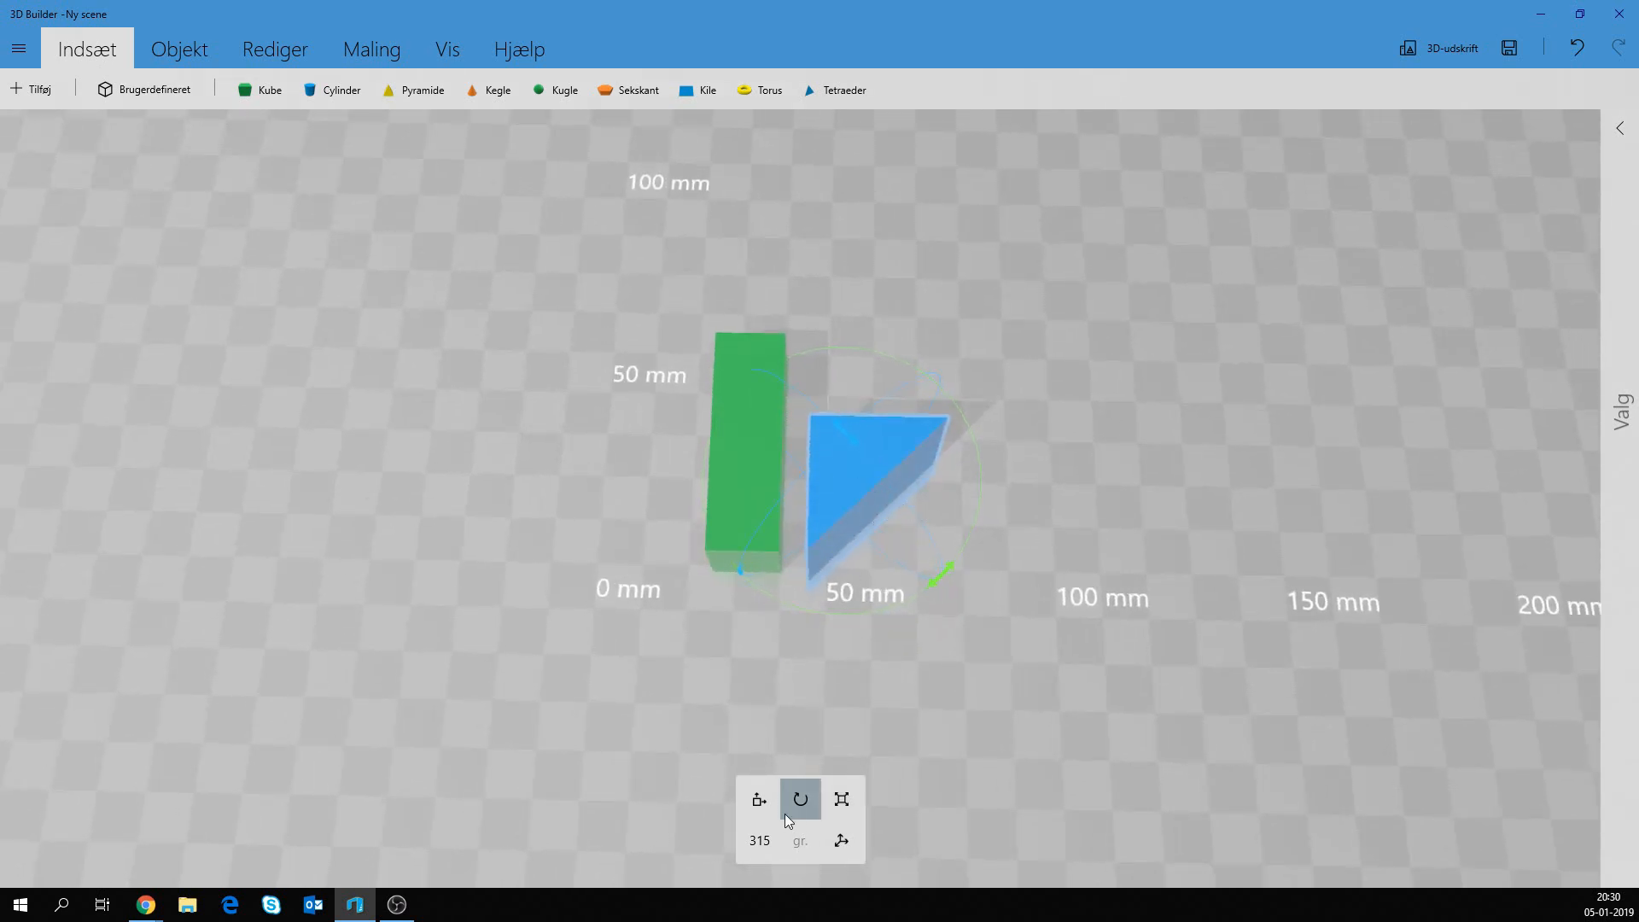
pyautogui.click(762, 803)
pyautogui.moveTo(848, 472); pyautogui.dragTo(823, 454)
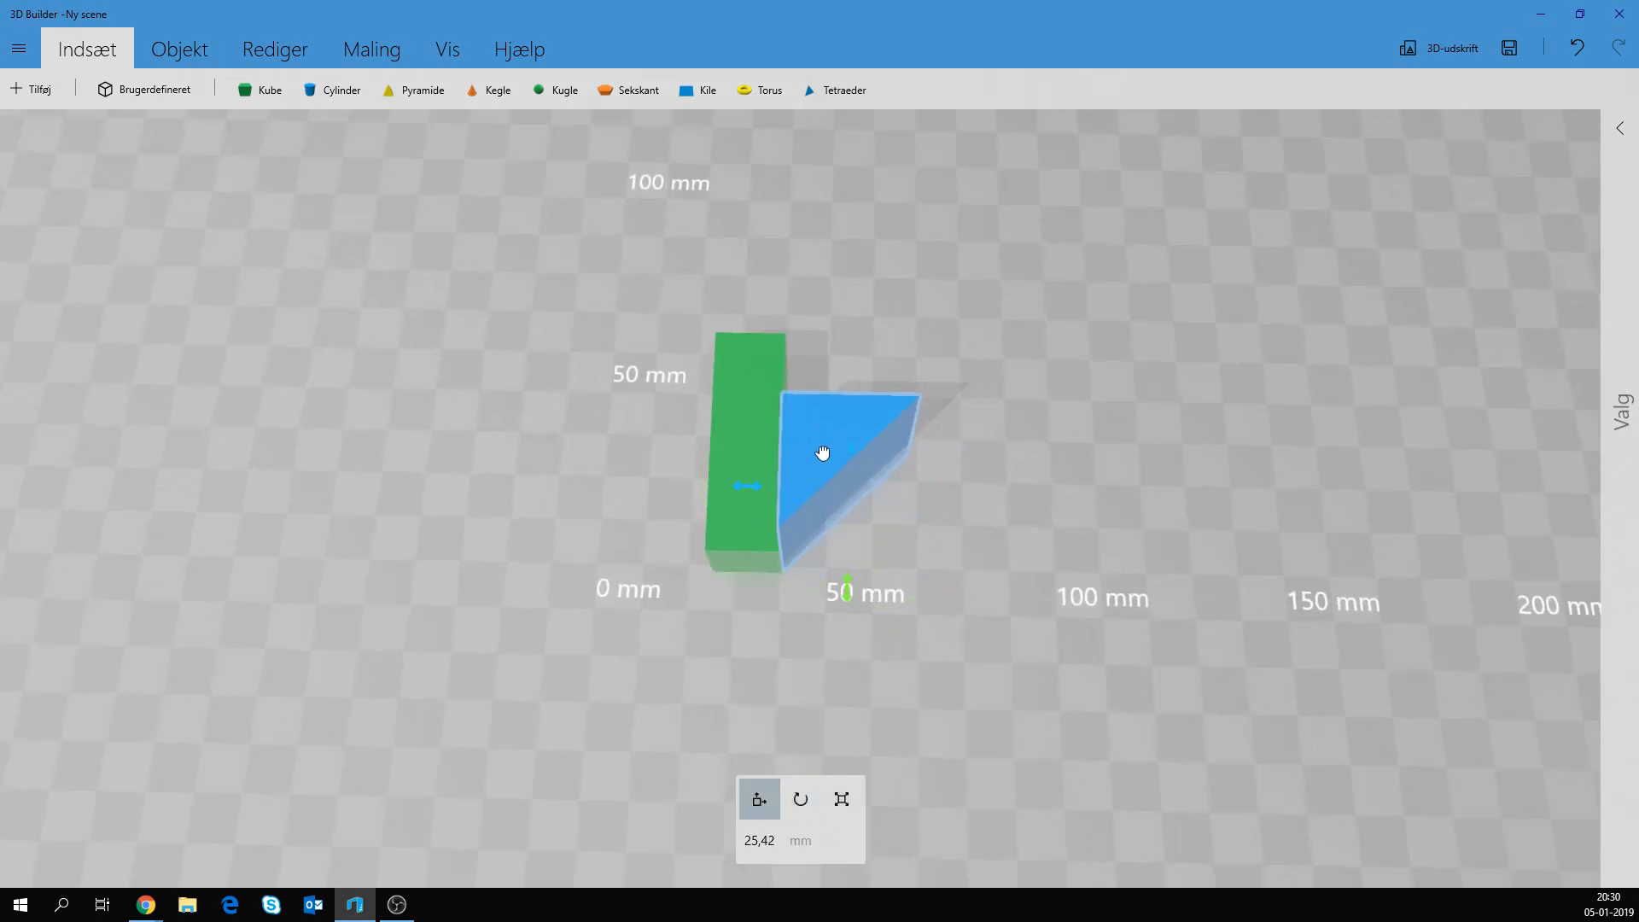
pyautogui.moveTo(973, 660); pyautogui.dragTo(932, 543)
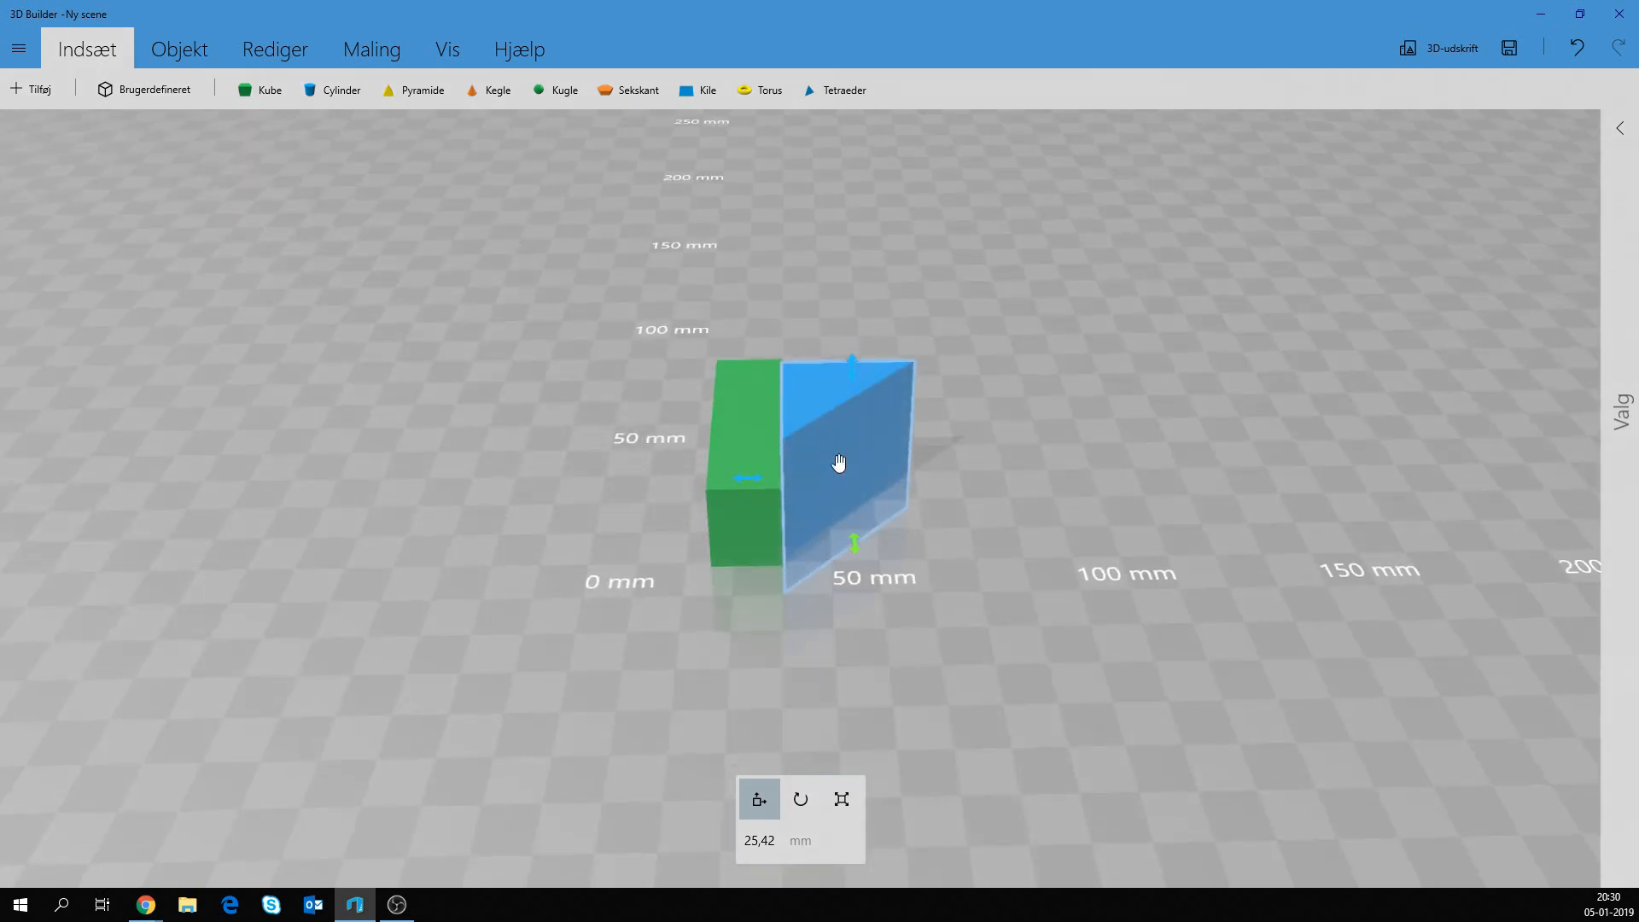
# Set the height of the standing wedge to 20 mm.
pyautogui.click(841, 799)
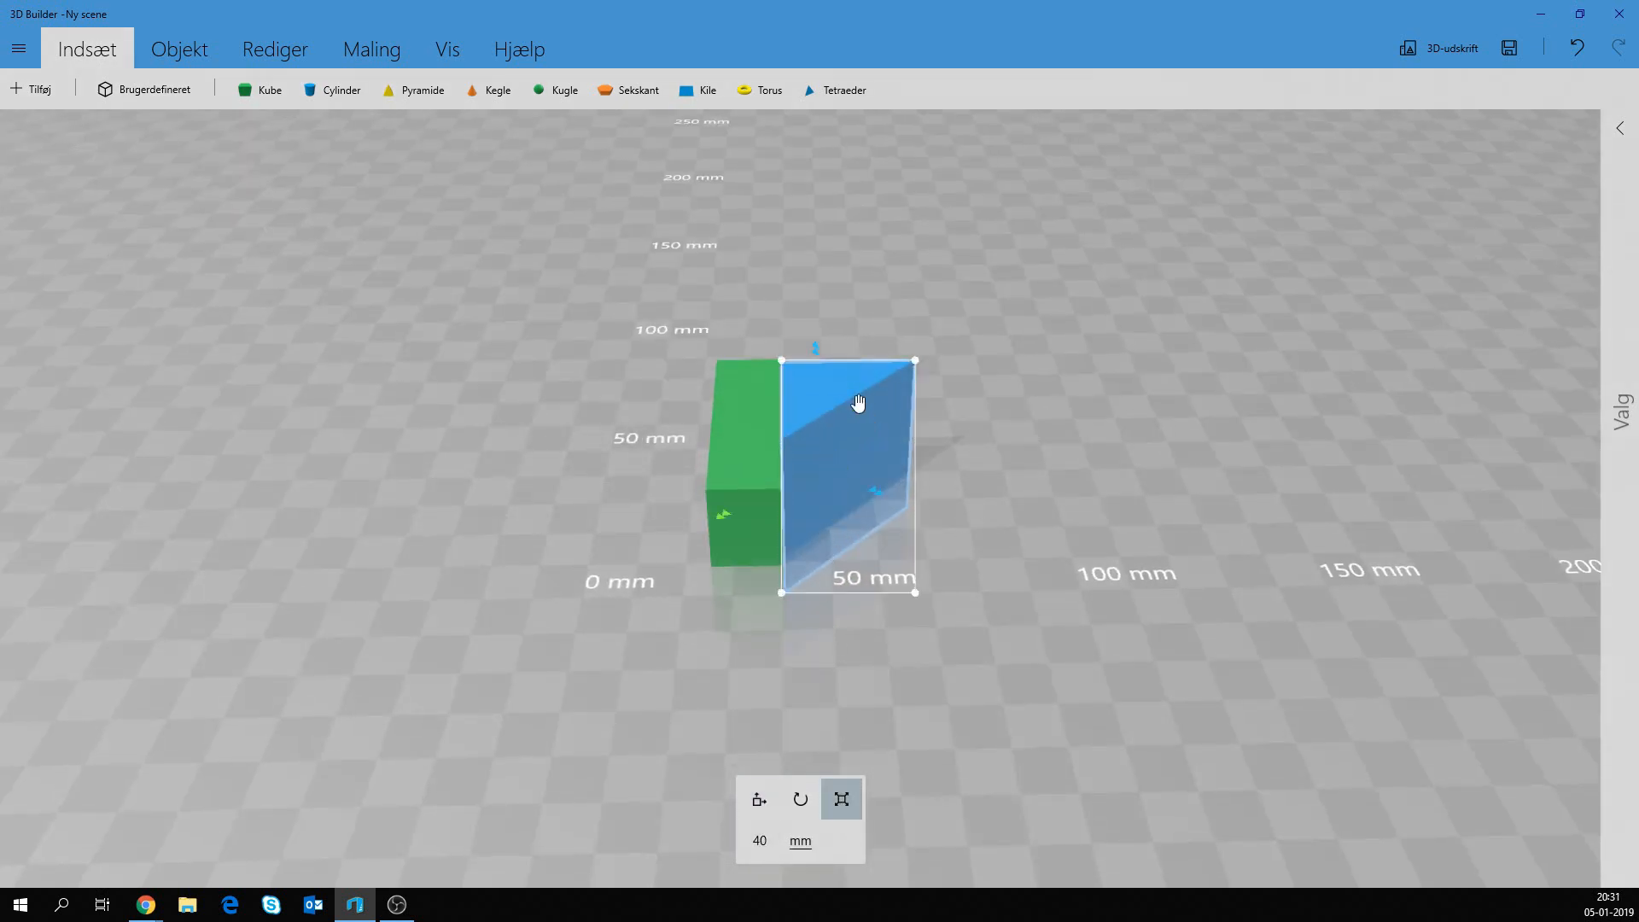
pyautogui.moveTo(959, 572); pyautogui.dragTo(960, 502)
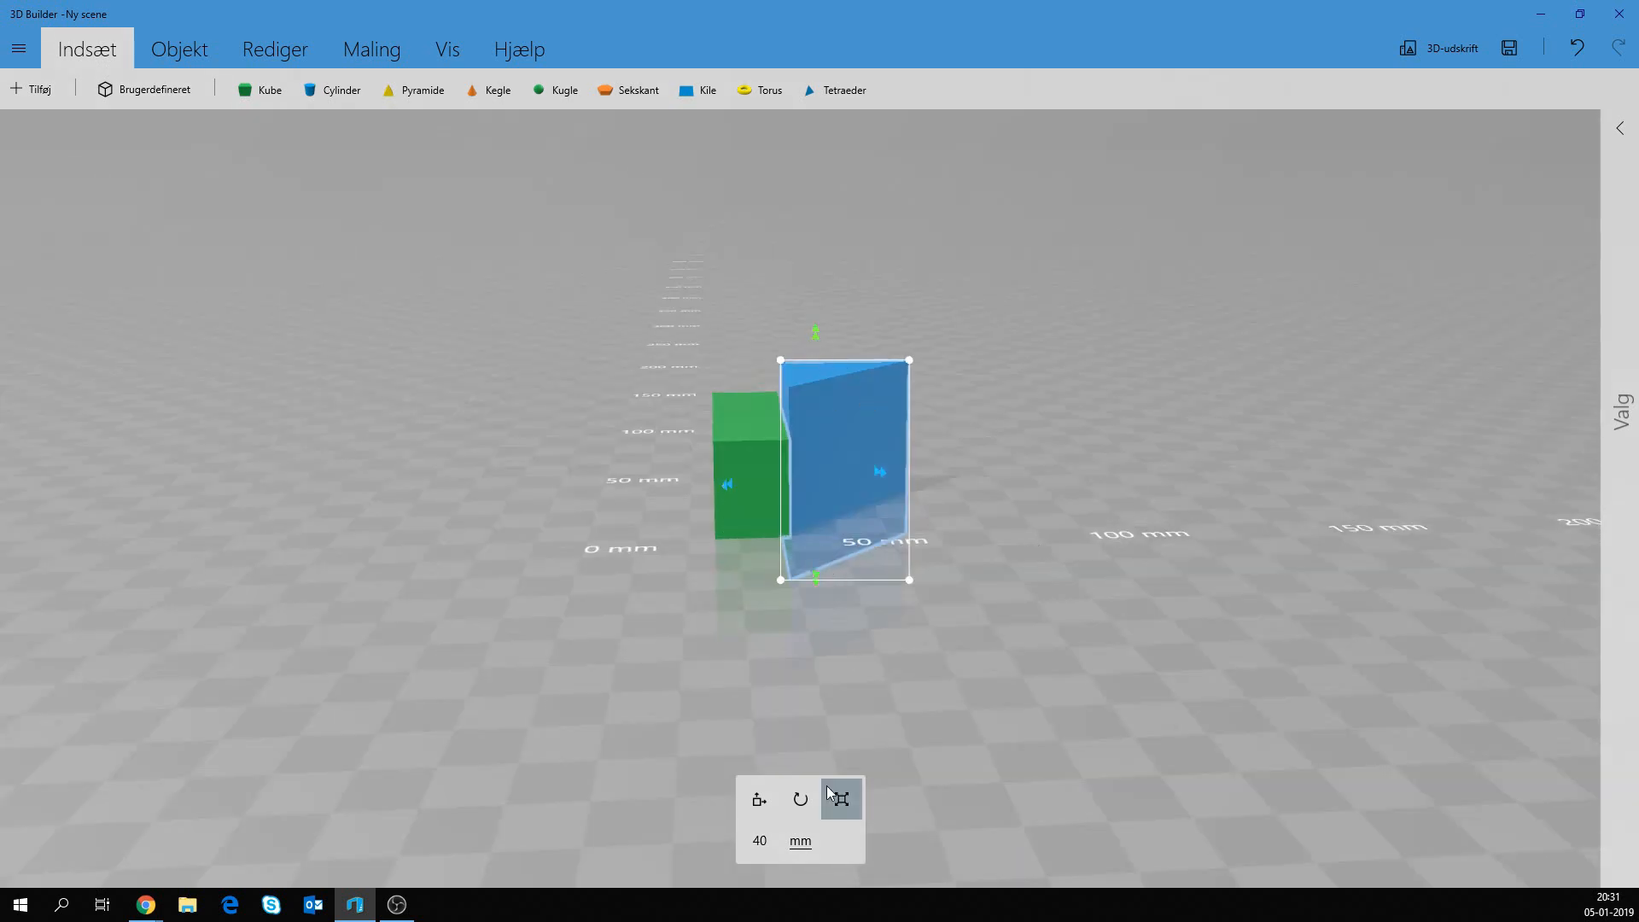
pyautogui.click(756, 840)
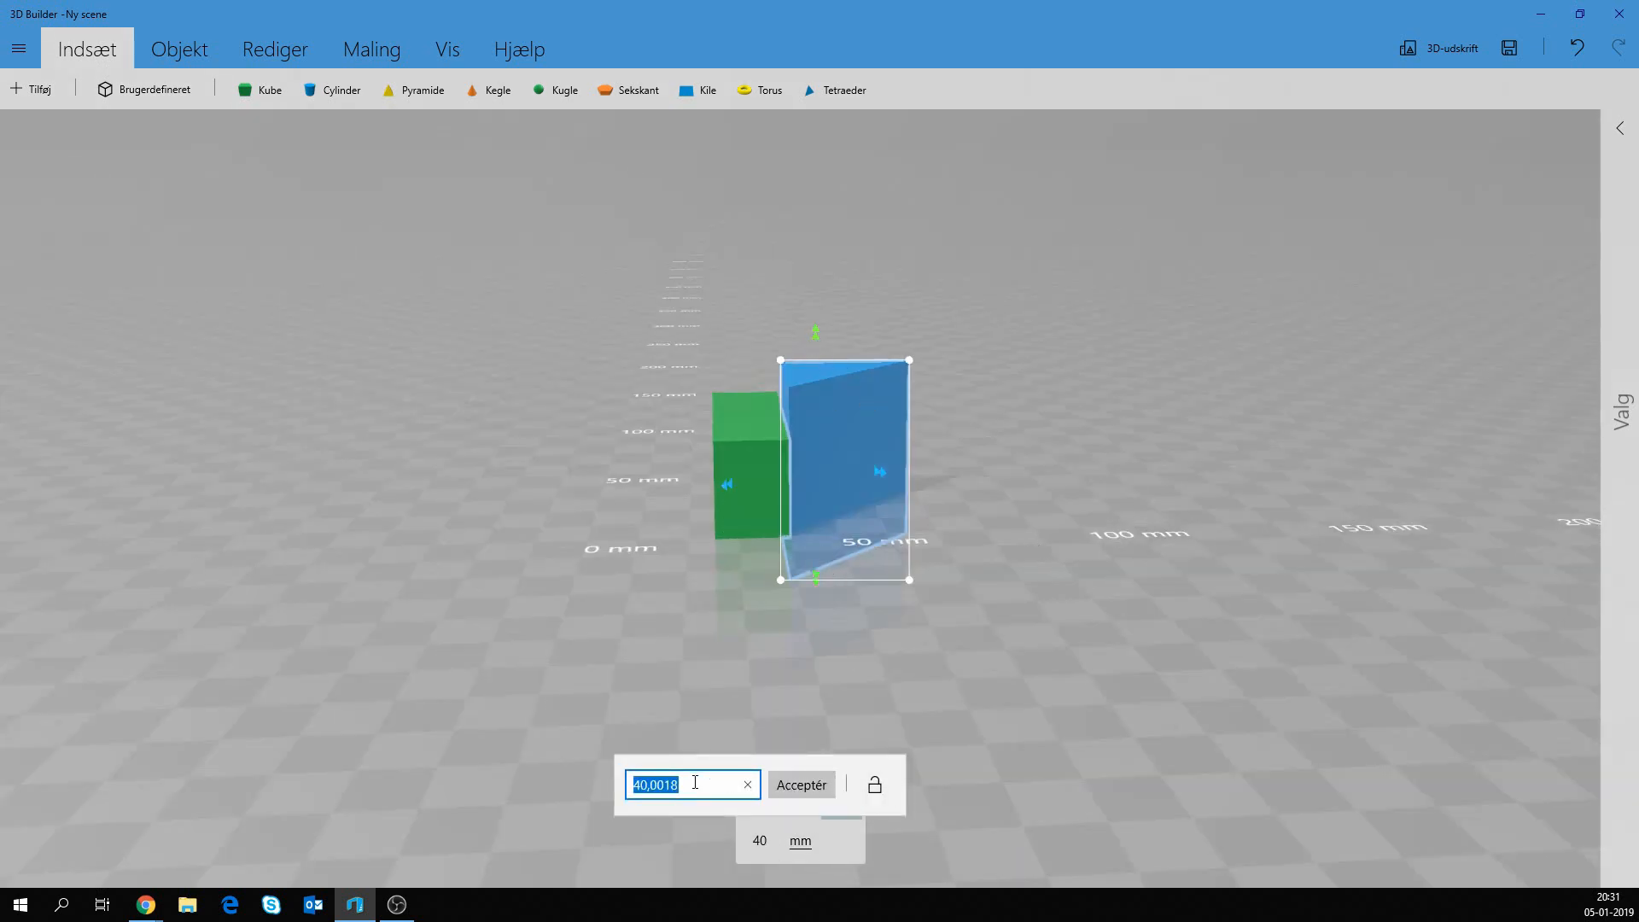
pyautogui.write('20')
pyautogui.press('Return')
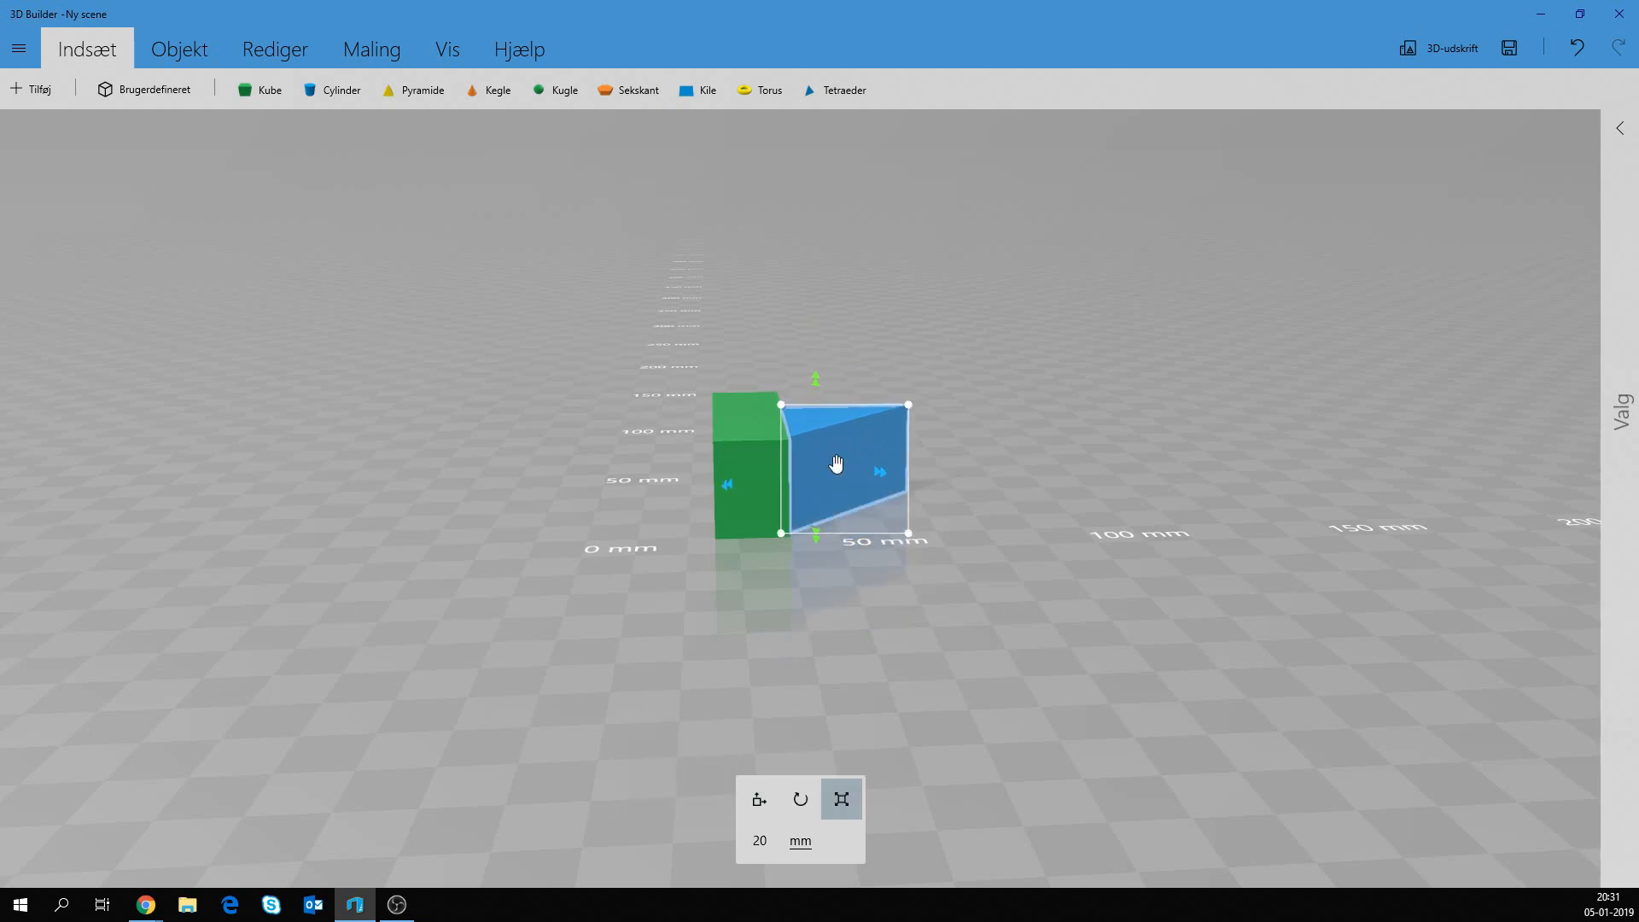
# Shrink the wedge to about 38.52 mm in the direction pointing away from the green block.
pyautogui.moveTo(1028, 478); pyautogui.dragTo(339, 600)
pyautogui.moveTo(345, 555); pyautogui.dragTo(597, 538, button='right')
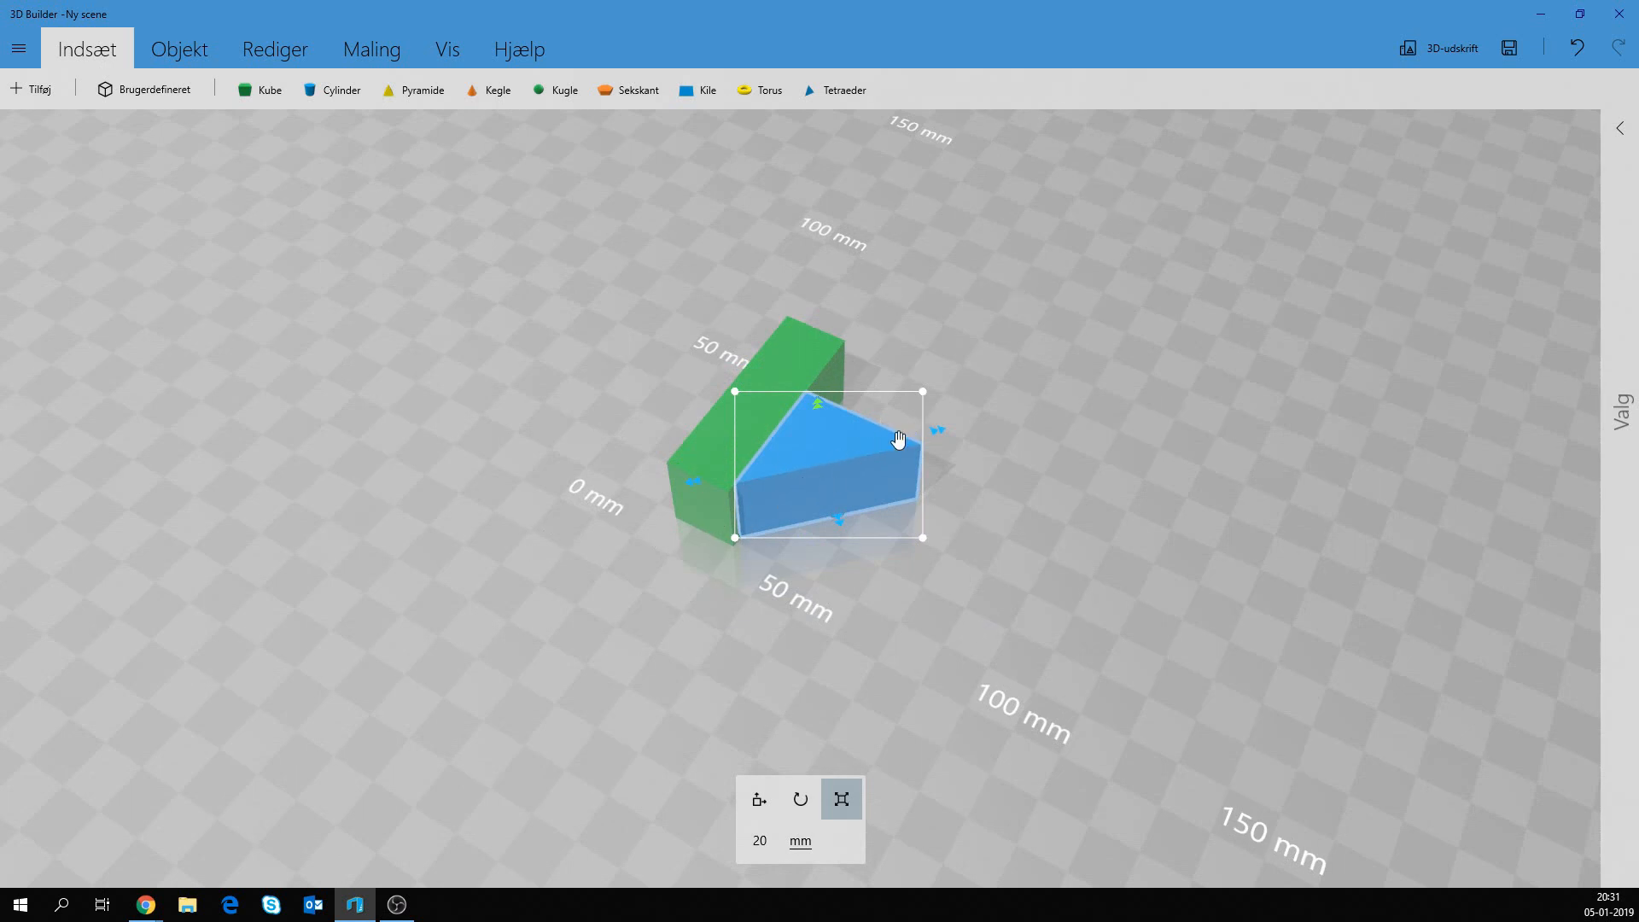
pyautogui.moveTo(935, 431)
pyautogui.mouseDown()
pyautogui.moveTo(1053, 392)
pyautogui.moveTo(900, 446)
pyautogui.moveTo(965, 432)
pyautogui.moveTo(942, 453)
pyautogui.mouseUp()
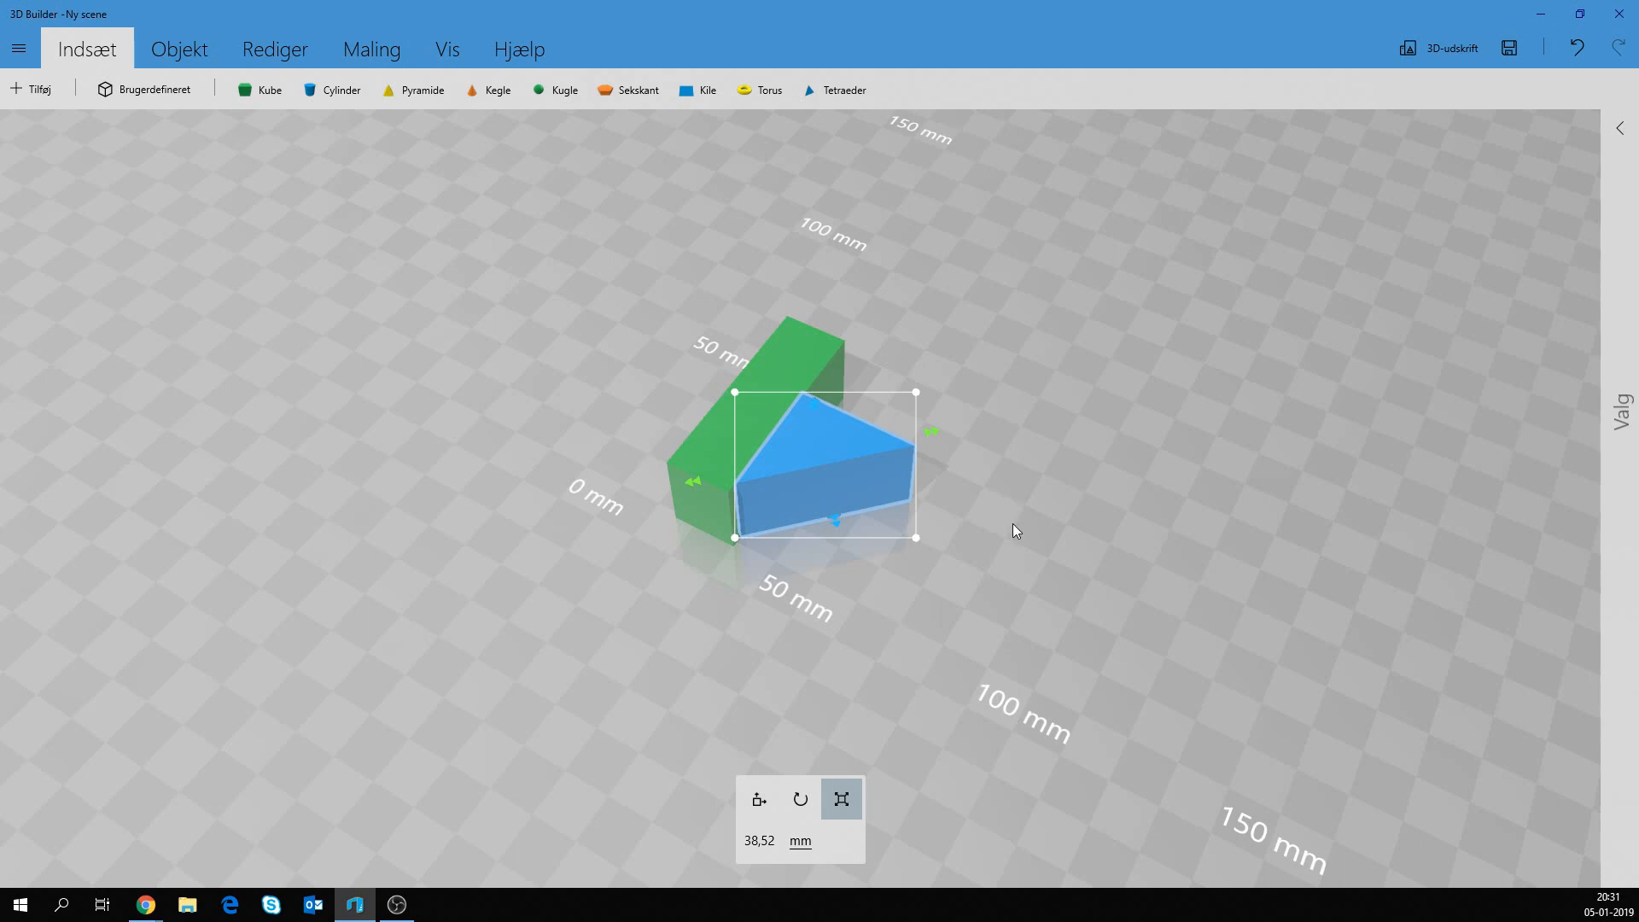
pyautogui.moveTo(1013, 535)
pyautogui.mouseDown(button='right')
pyautogui.moveTo(1210, 337)
pyautogui.moveTo(1180, 602)
pyautogui.moveTo(987, 542)
pyautogui.mouseUp(button='right')
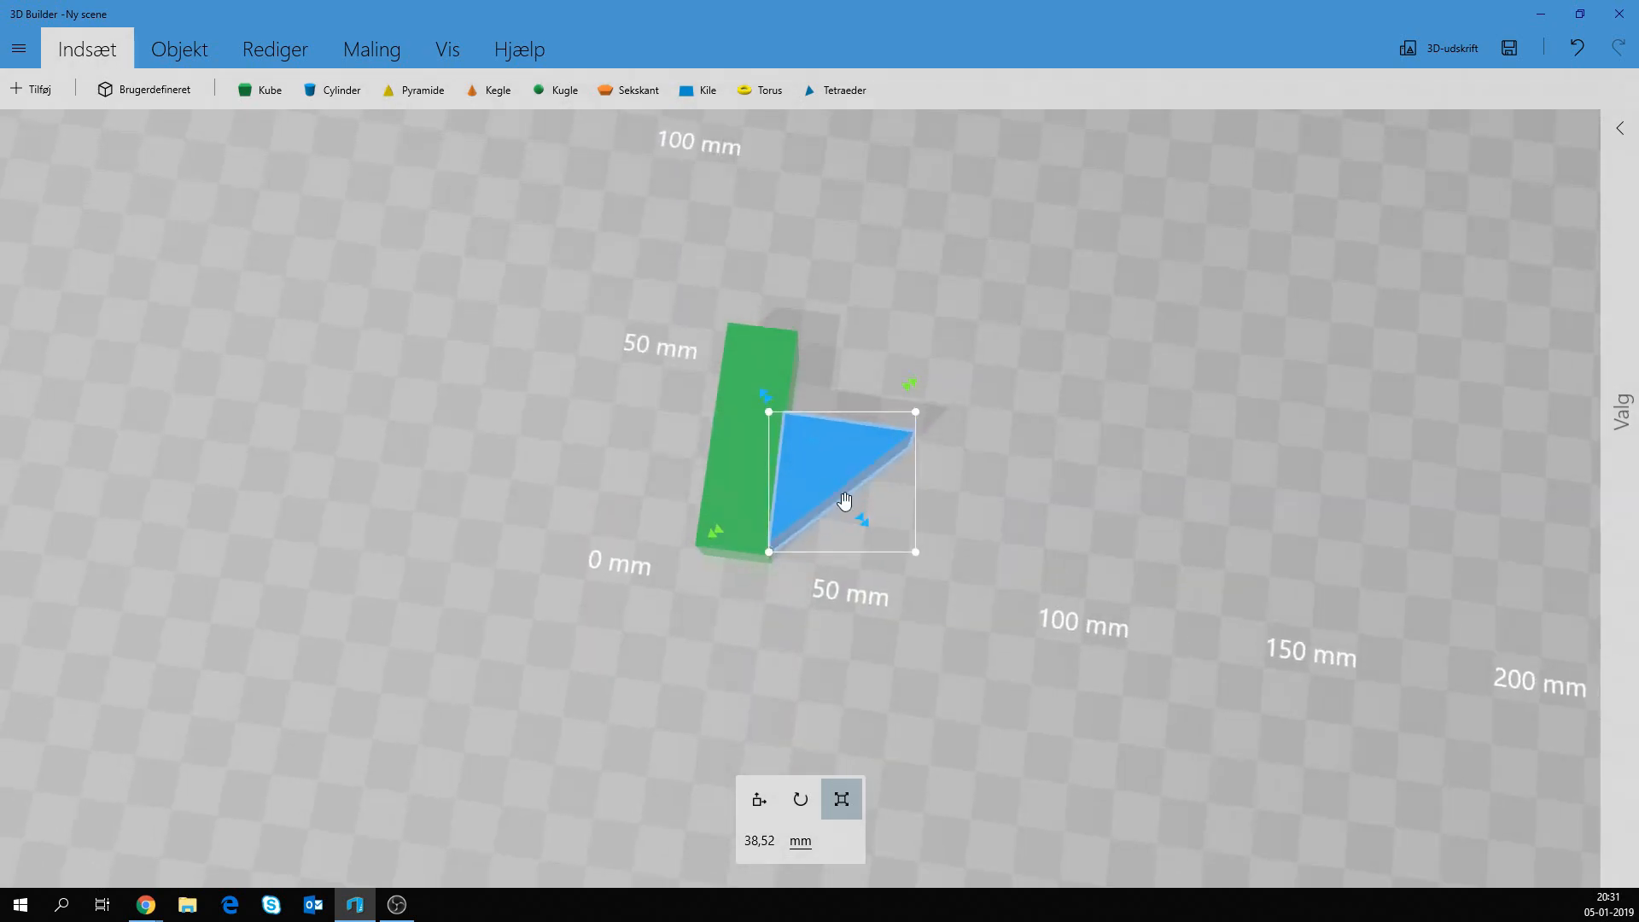
# Delete the wedge and insert a new wedge (Kile), placed well clear of the green block.
pyautogui.press('Delete')
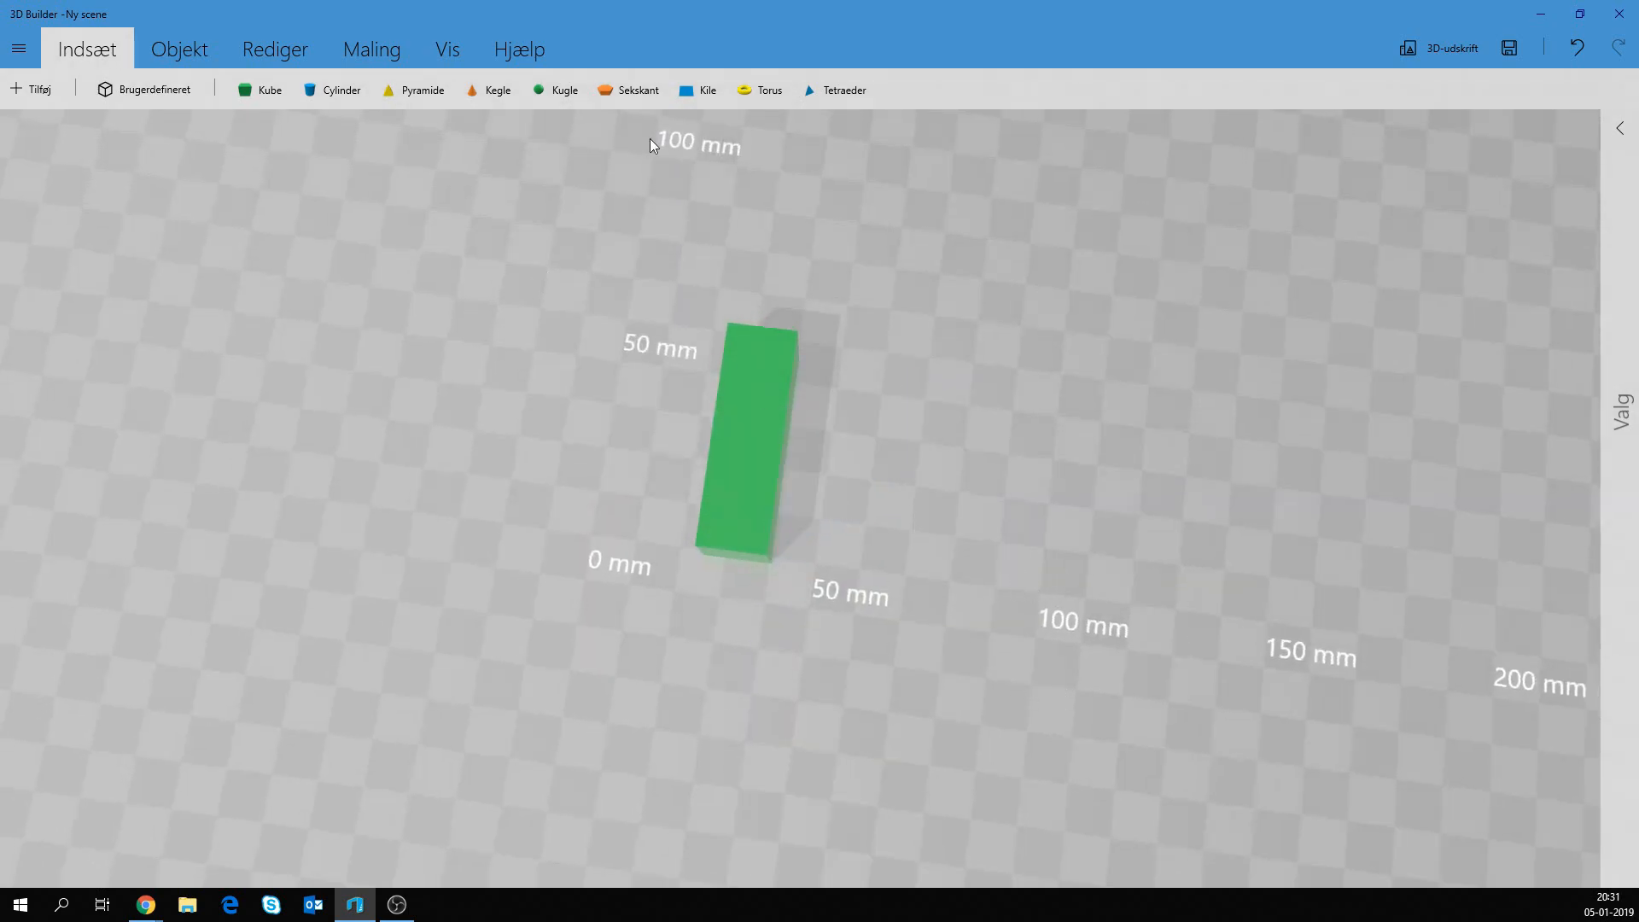
pyautogui.click(698, 89)
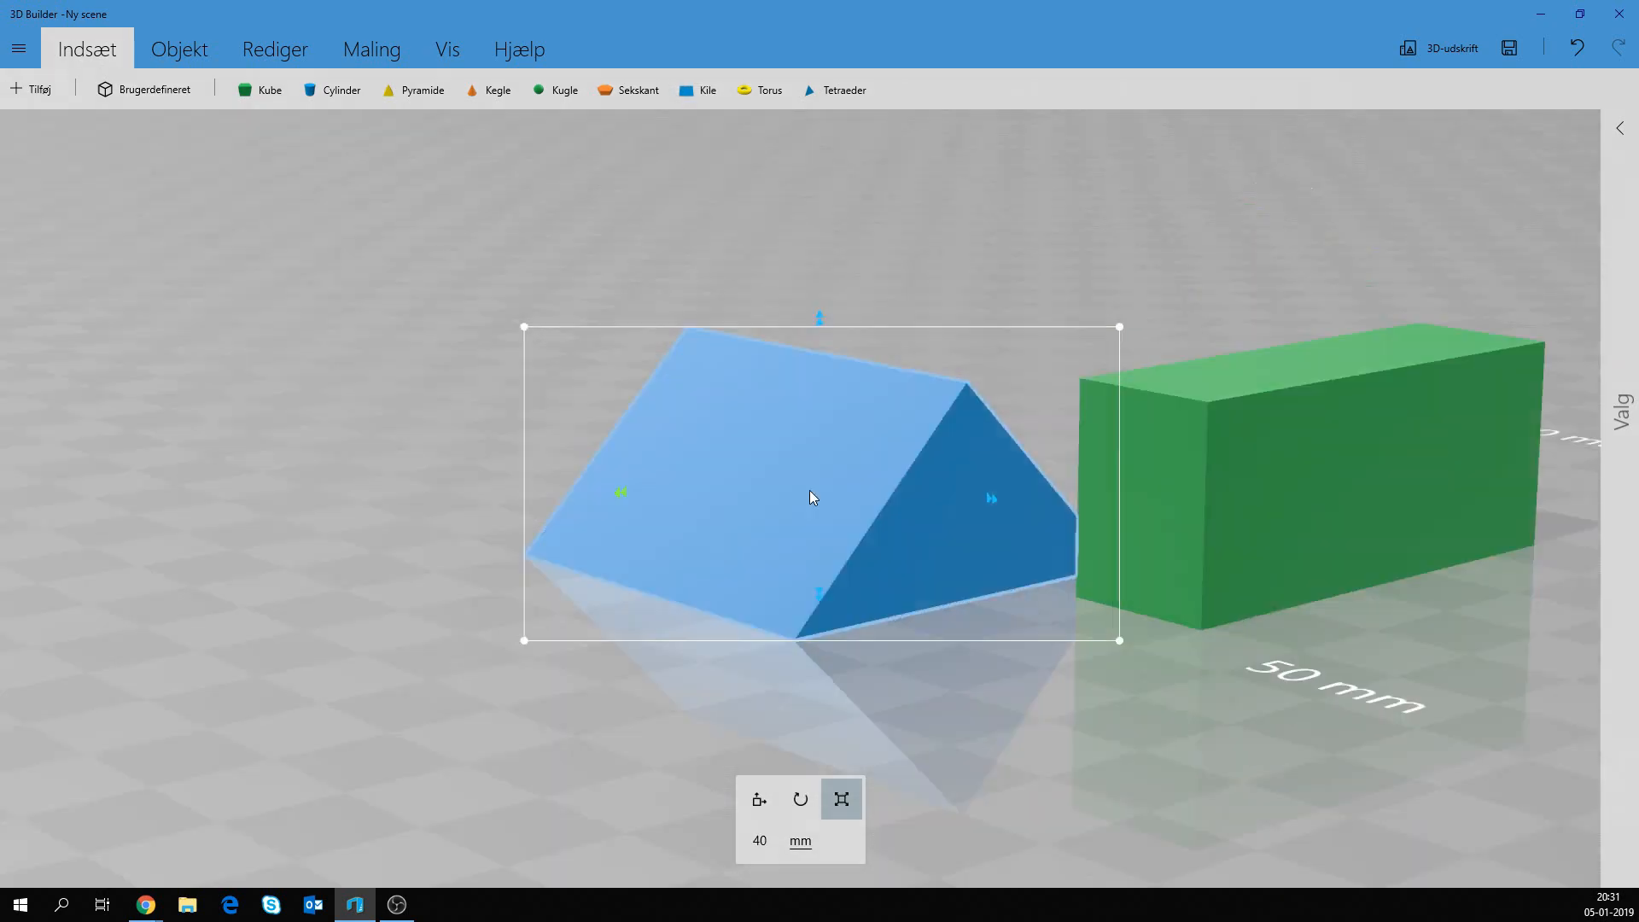
pyautogui.moveTo(809, 498); pyautogui.dragTo(717, 502, button='right')
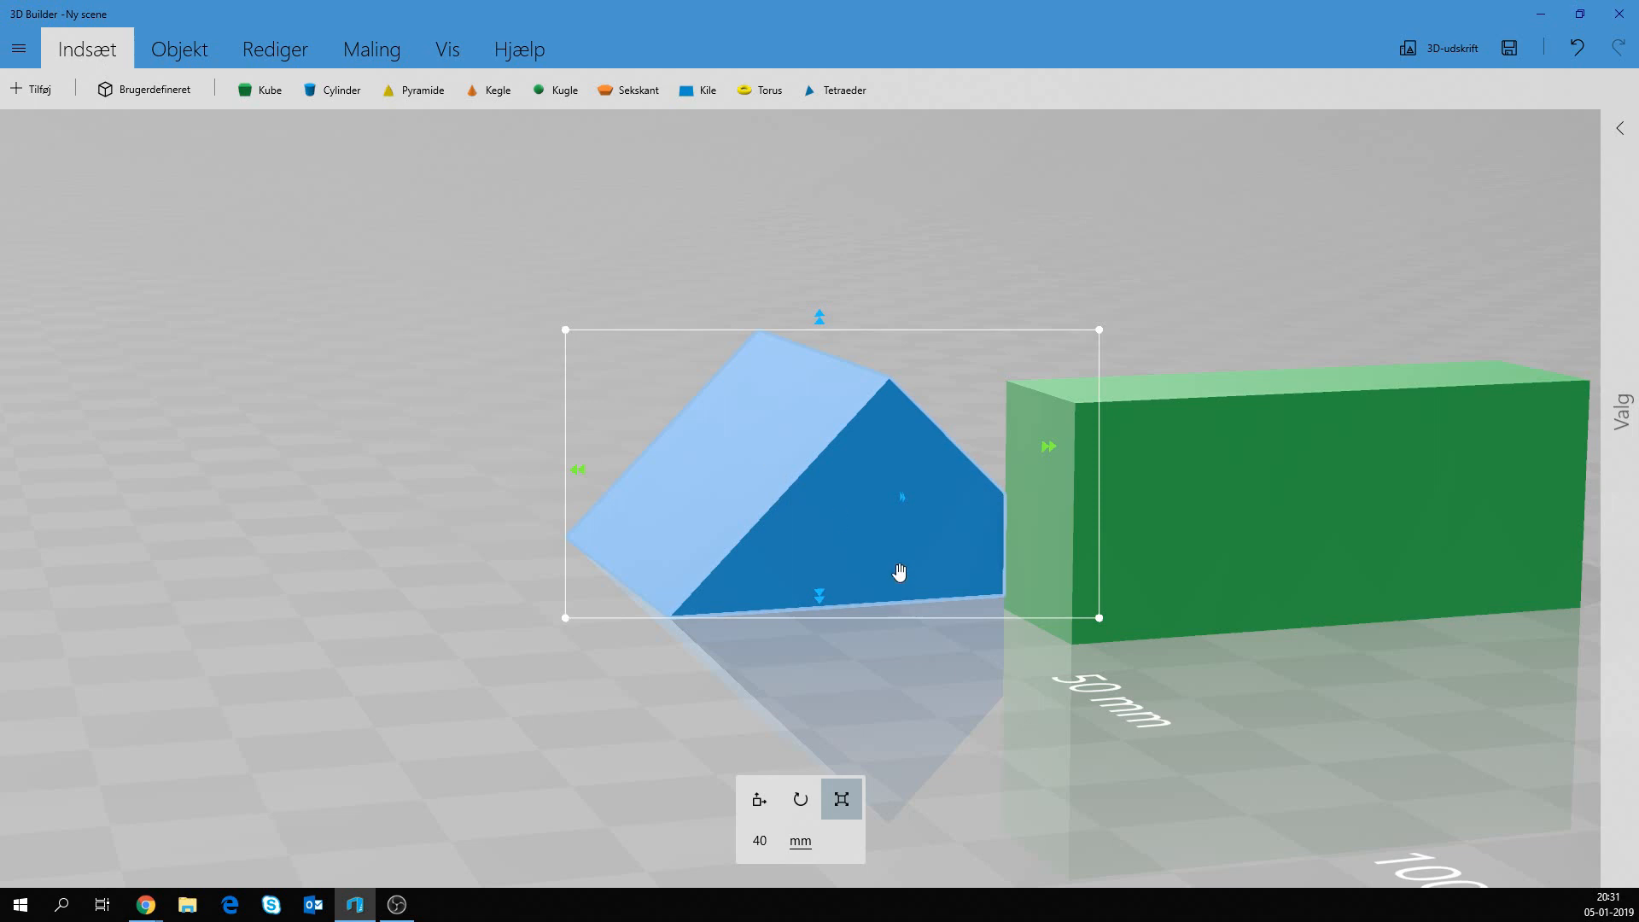
pyautogui.moveTo(838, 535); pyautogui.dragTo(554, 573)
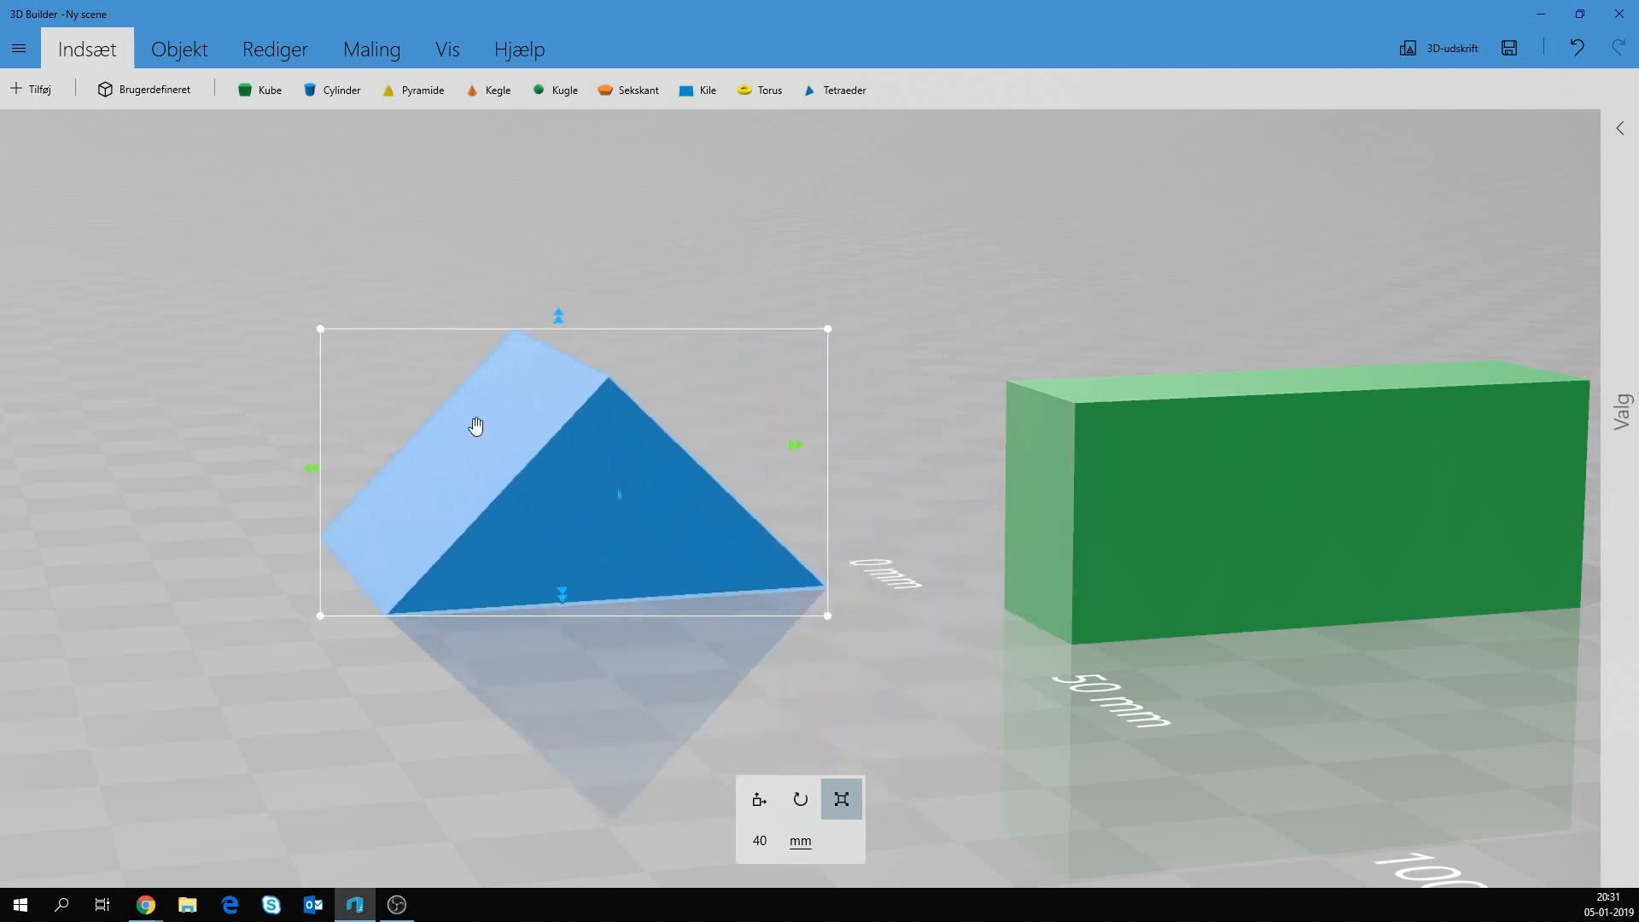
# Split the new wedge with a cutting plane rotated to 90 degrees, keeping only the upper part.
pyautogui.click(277, 51)
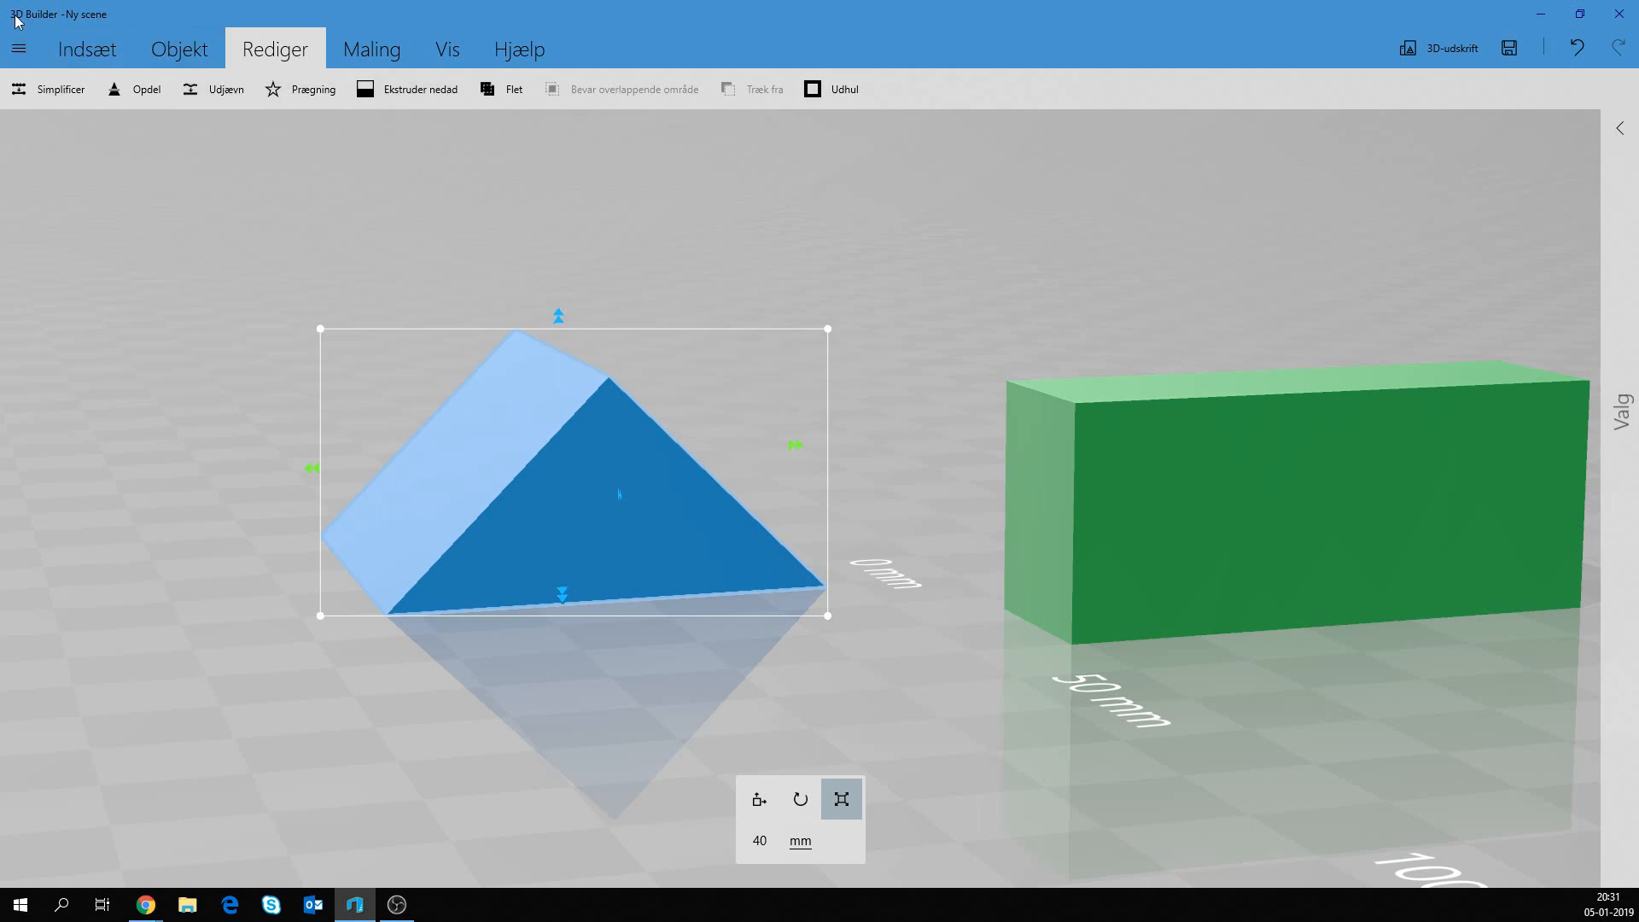
pyautogui.click(14, 58)
pyautogui.click(18, 53)
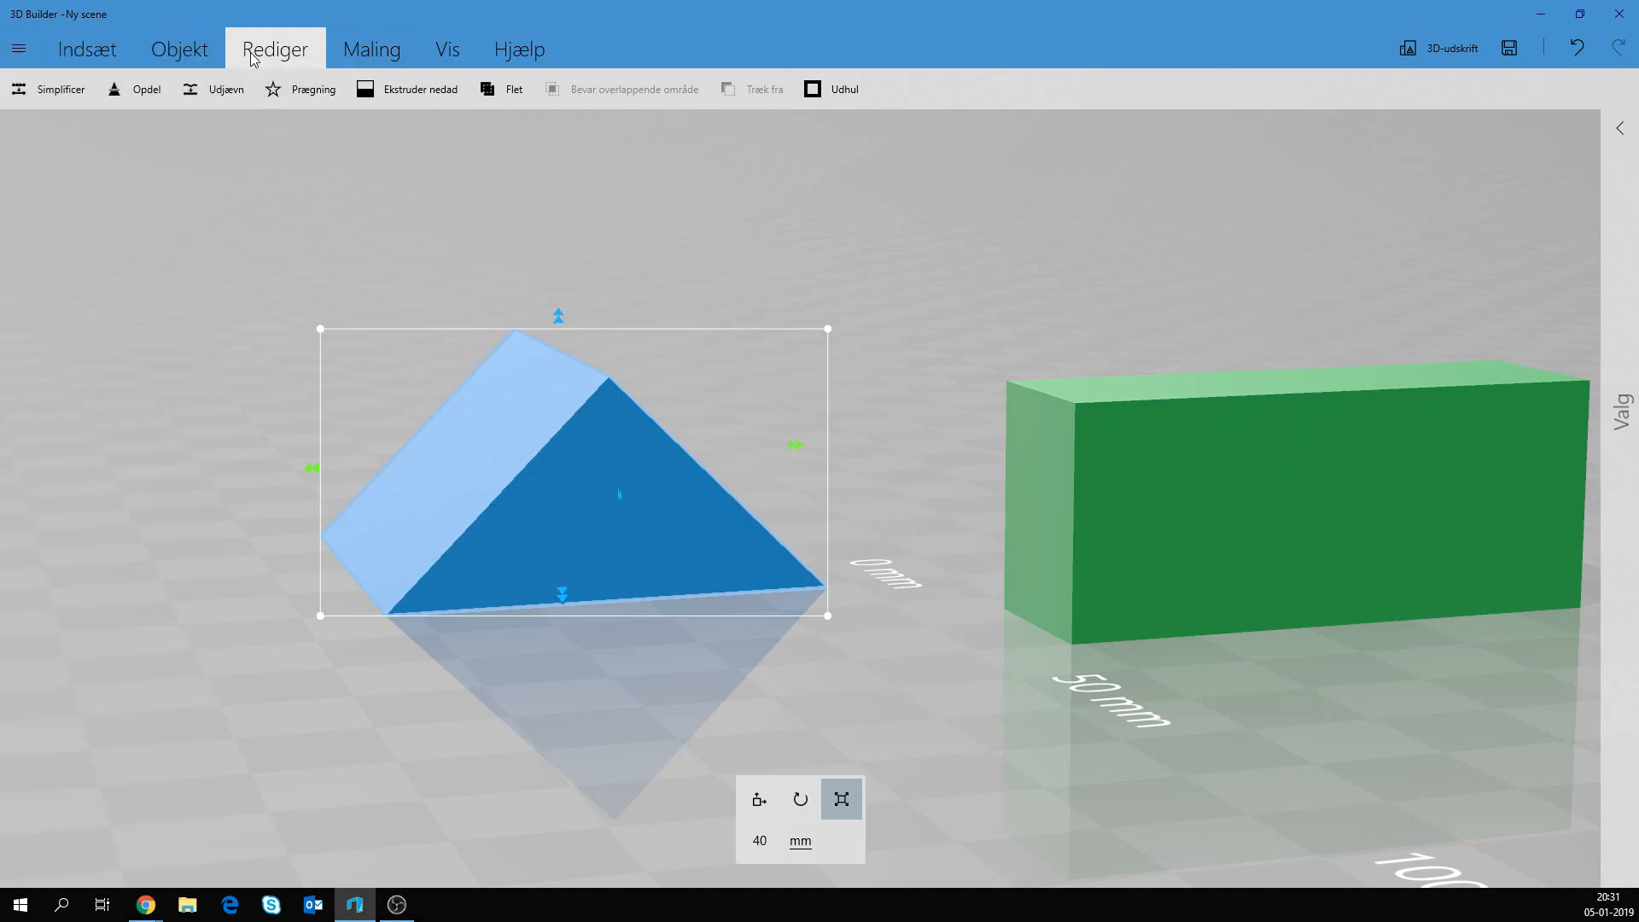
pyautogui.click(147, 90)
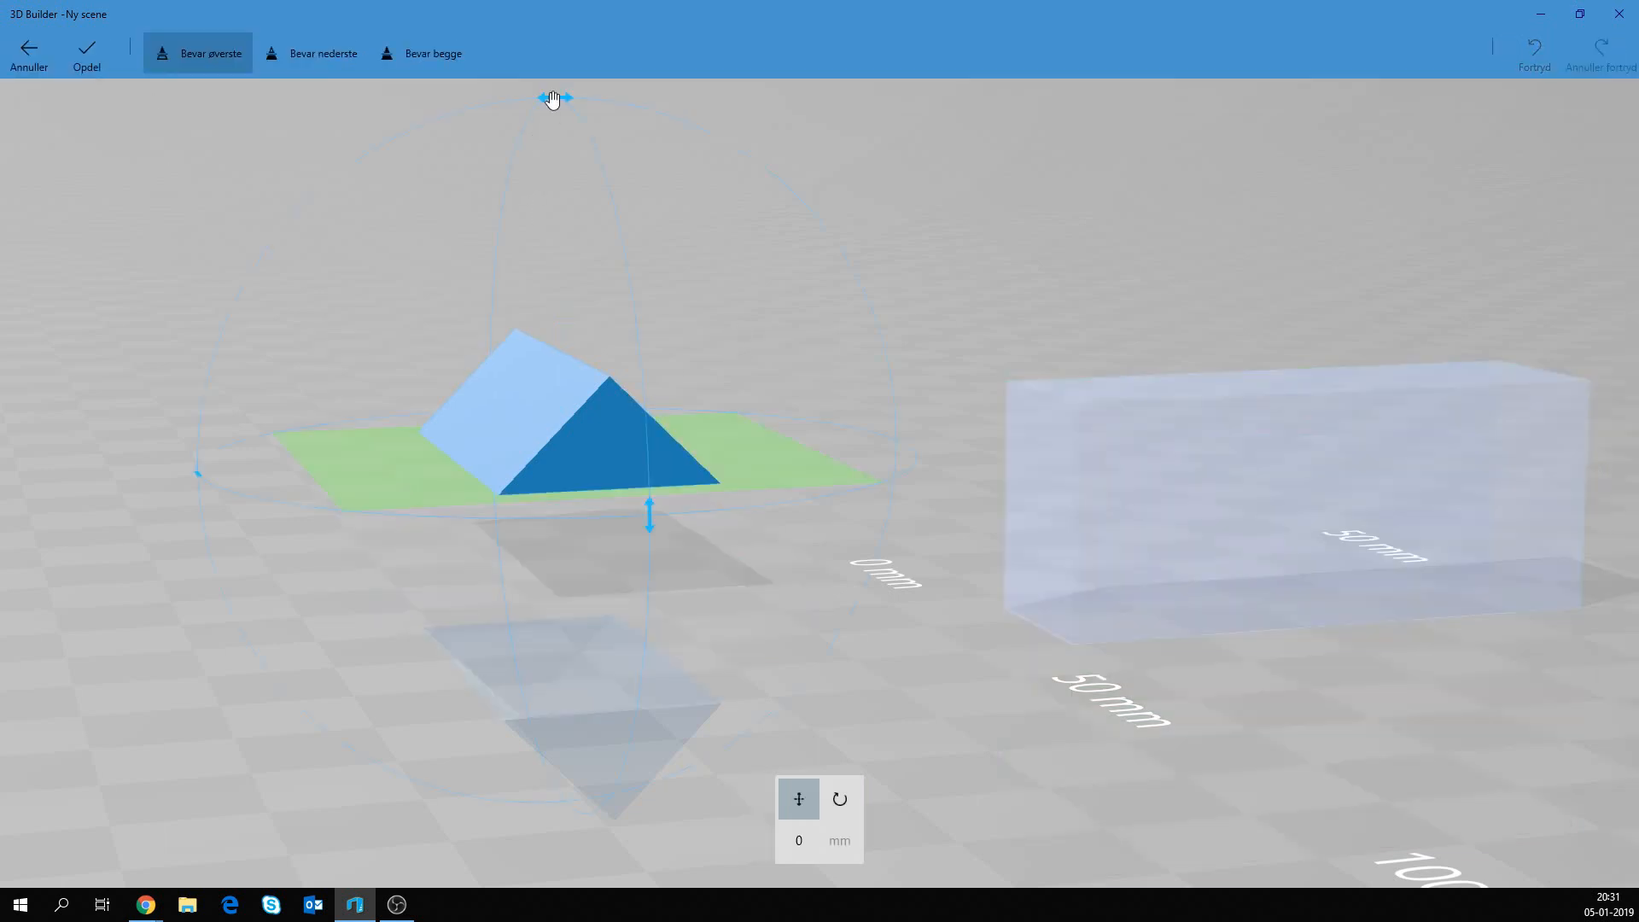
pyautogui.moveTo(553, 99); pyautogui.dragTo(944, 465)
pyautogui.click(857, 863)
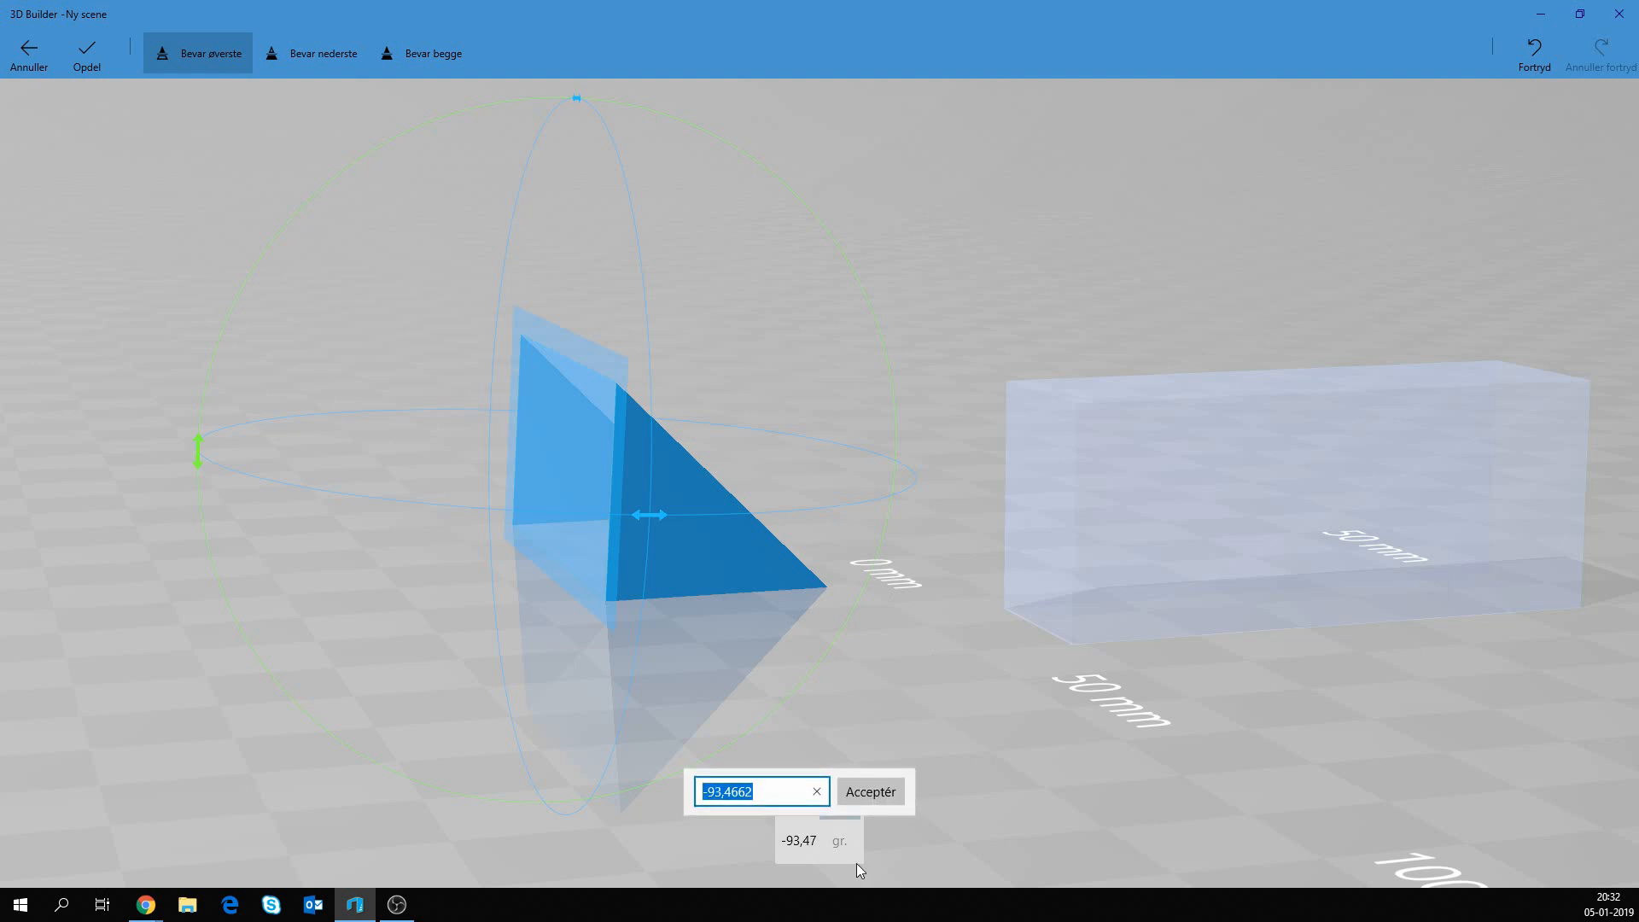
pyautogui.write('90')
pyautogui.press('Return')
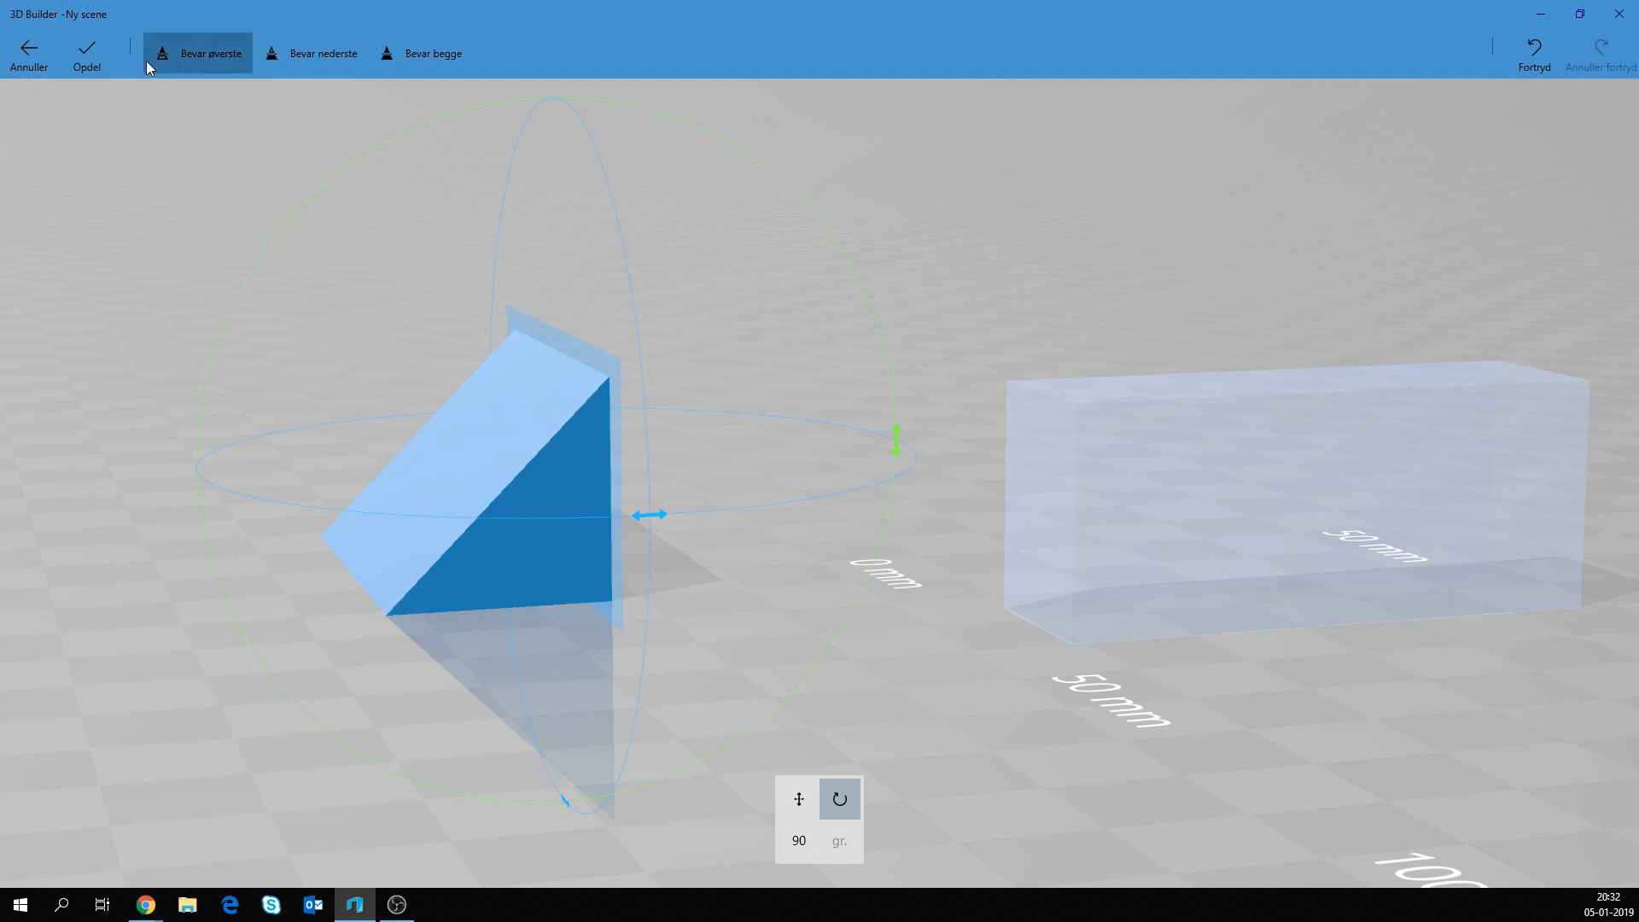
pyautogui.click(102, 58)
# Rotate the remaining half wedge 90 degrees so that it stands on its triangular end face.
pyautogui.moveTo(738, 365); pyautogui.dragTo(1031, 425)
pyautogui.click(800, 799)
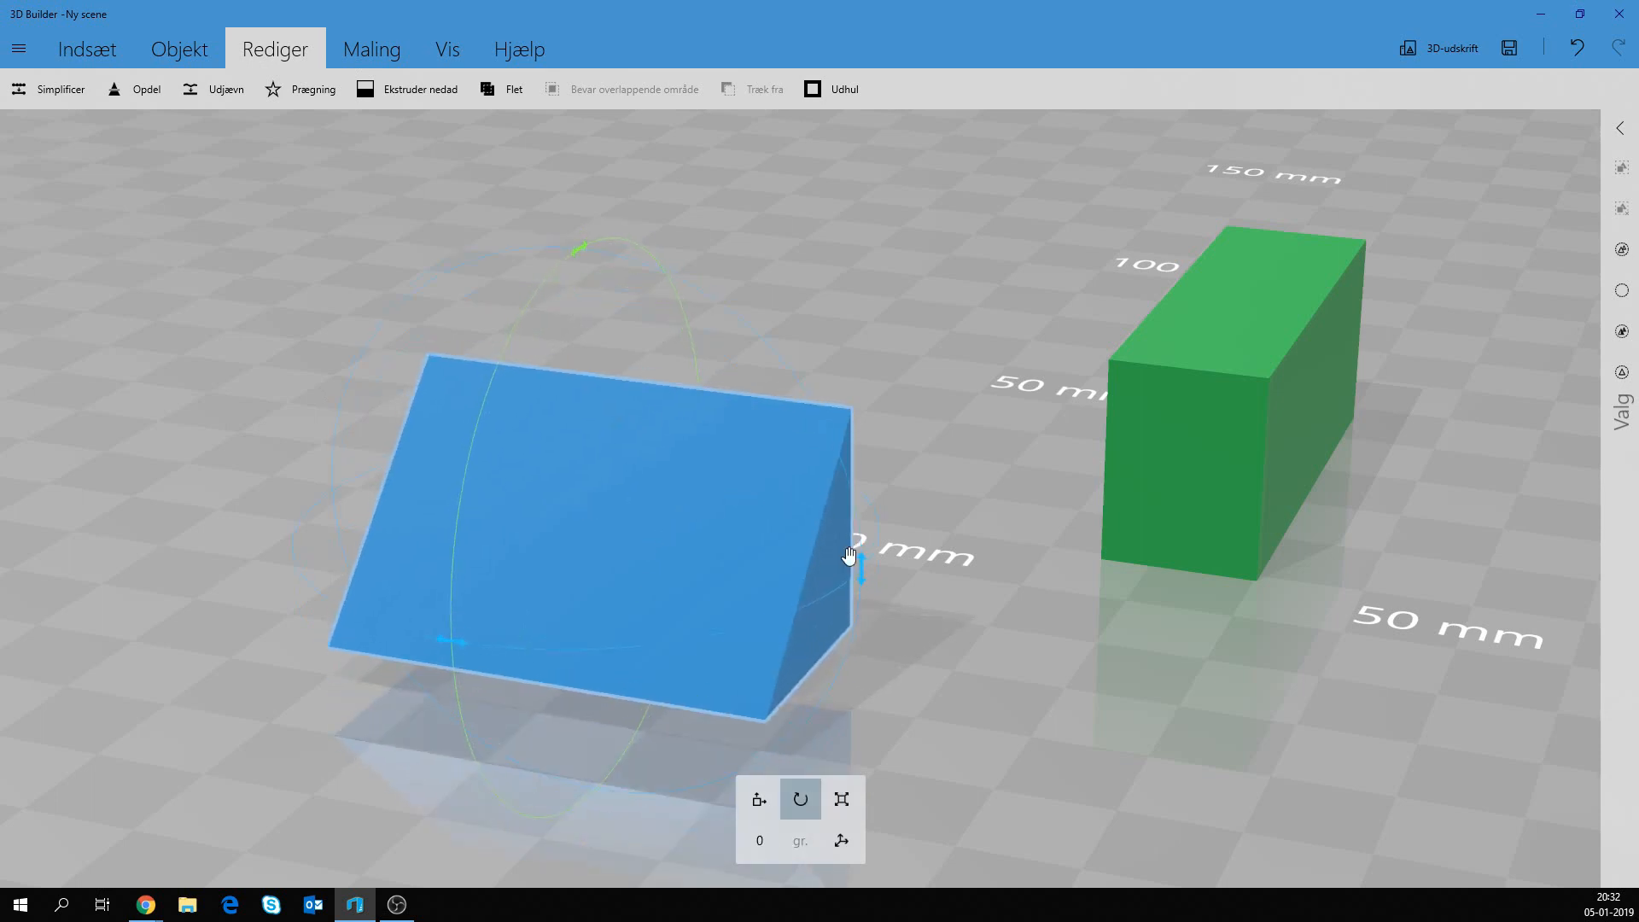
pyautogui.moveTo(861, 566); pyautogui.dragTo(593, 783)
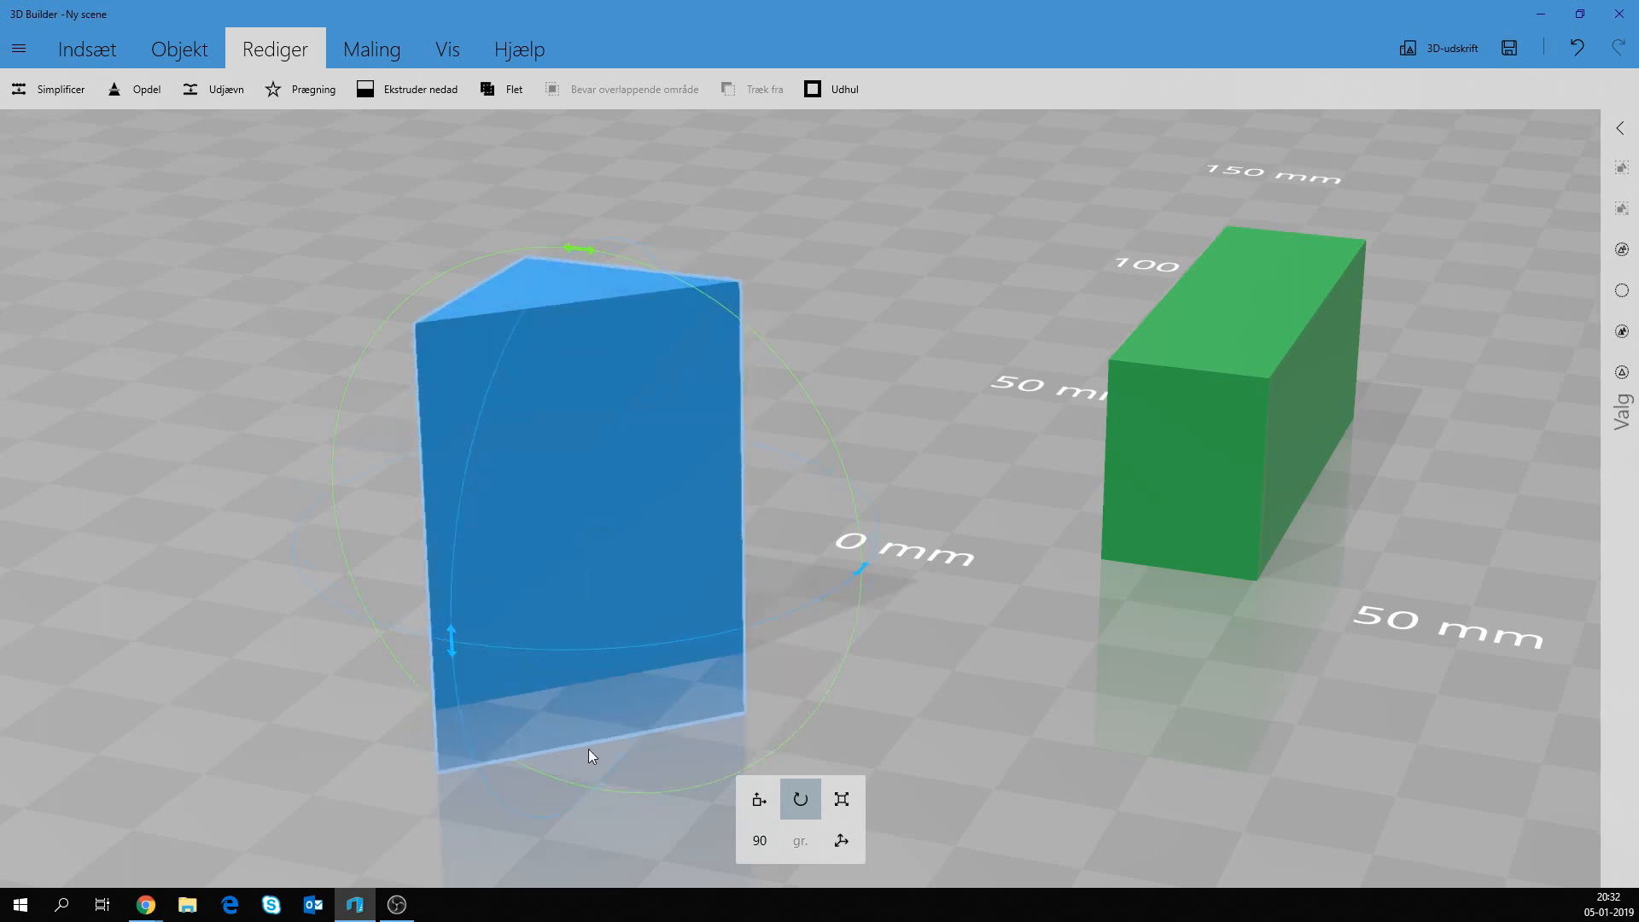
# Move the half wedge to the long side of the green block and set its height to 20 mm.
pyautogui.moveTo(518, 507); pyautogui.dragTo(1345, 366)
pyautogui.click(842, 799)
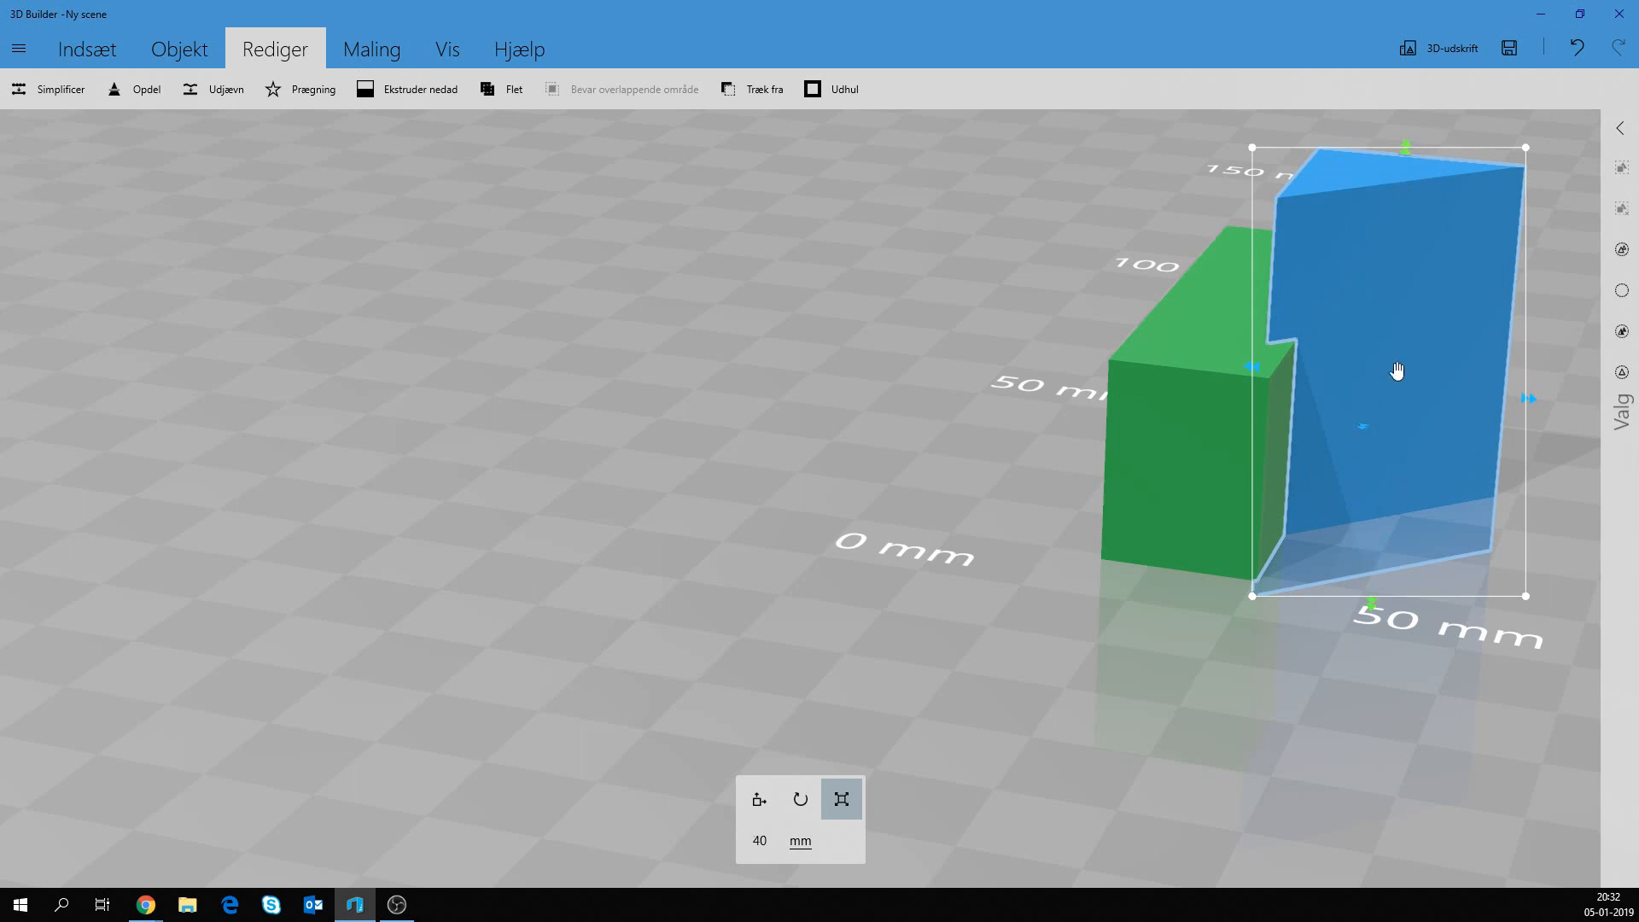
pyautogui.click(759, 842)
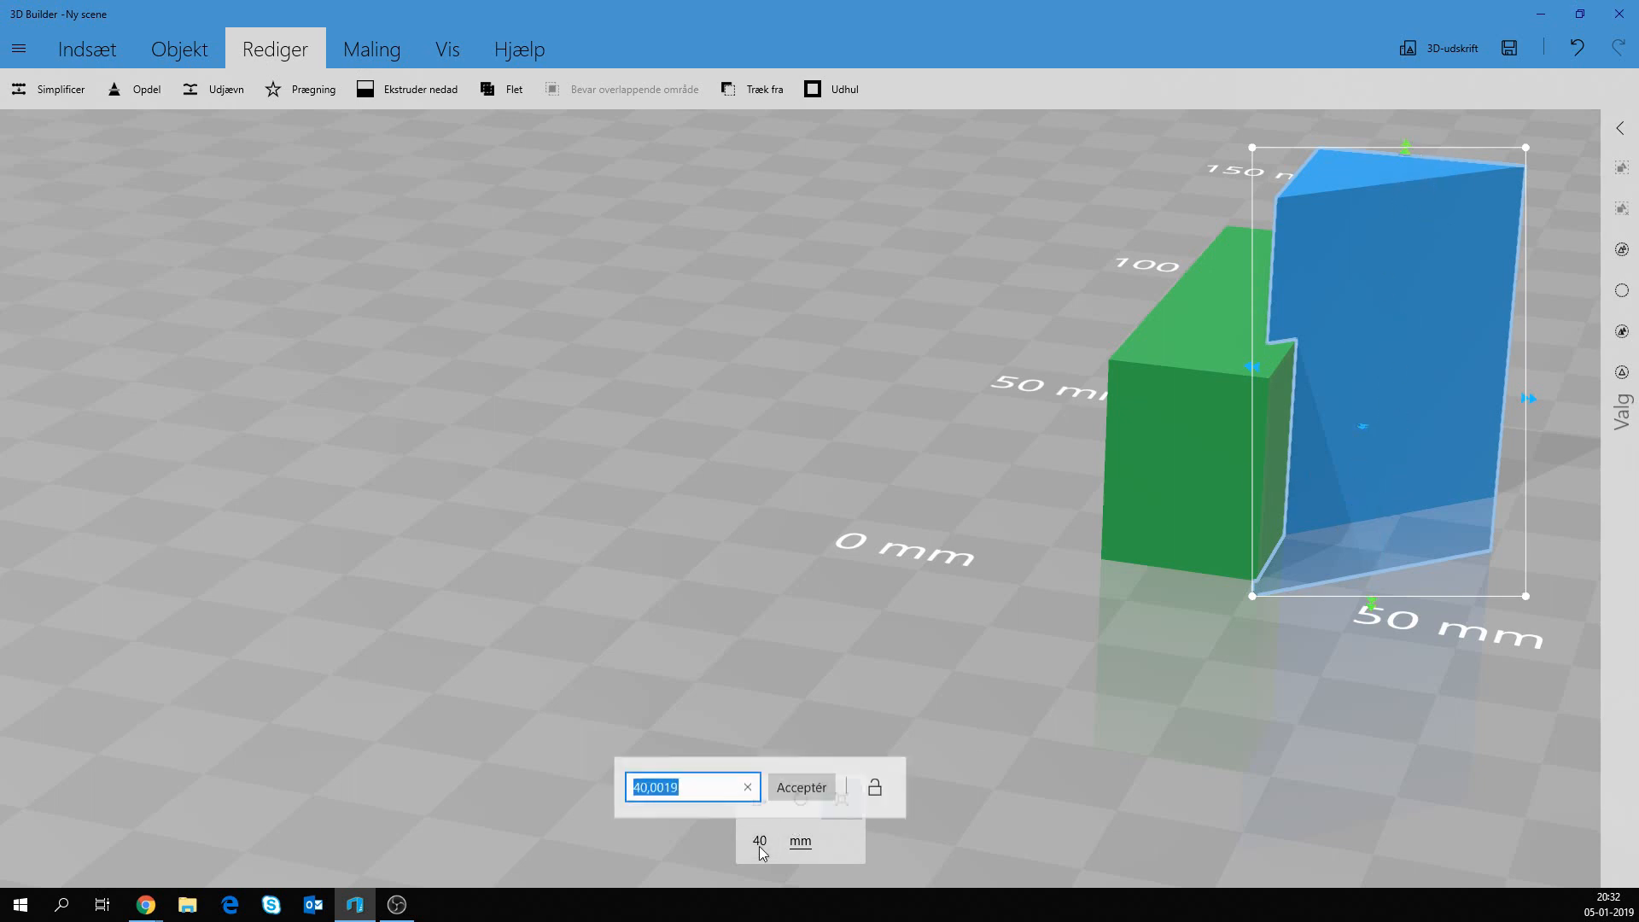
pyautogui.write('20')
pyautogui.press('Return')
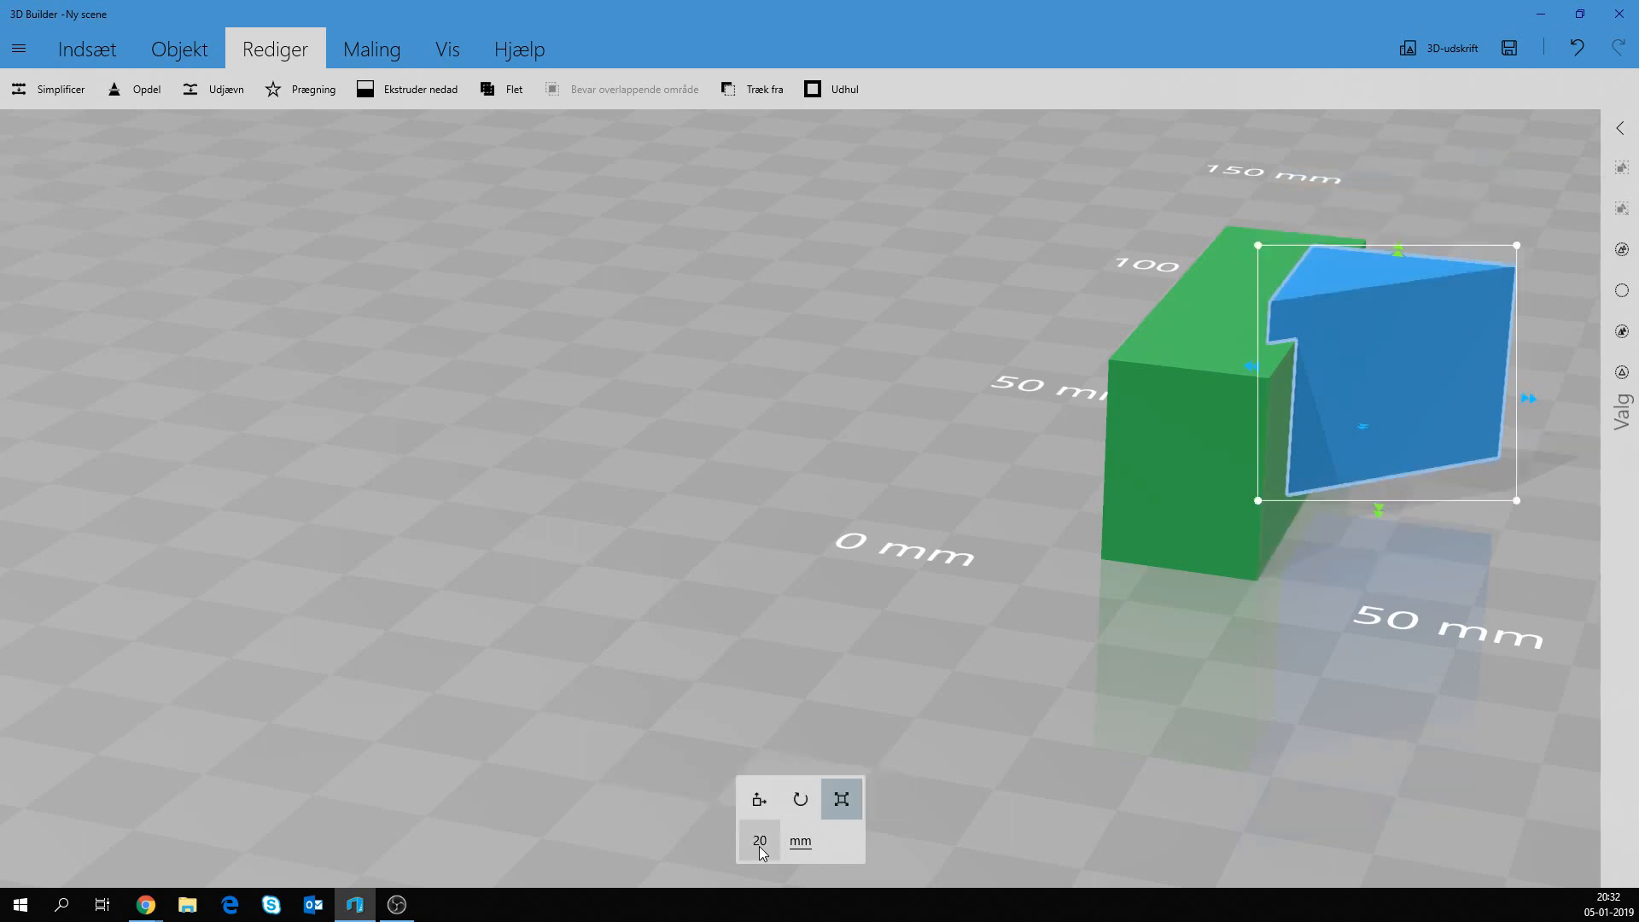
# Lower the half wedge onto the ground and stretch it along the green block to about 30.3 mm.
pyautogui.moveTo(1130, 615); pyautogui.dragTo(951, 629)
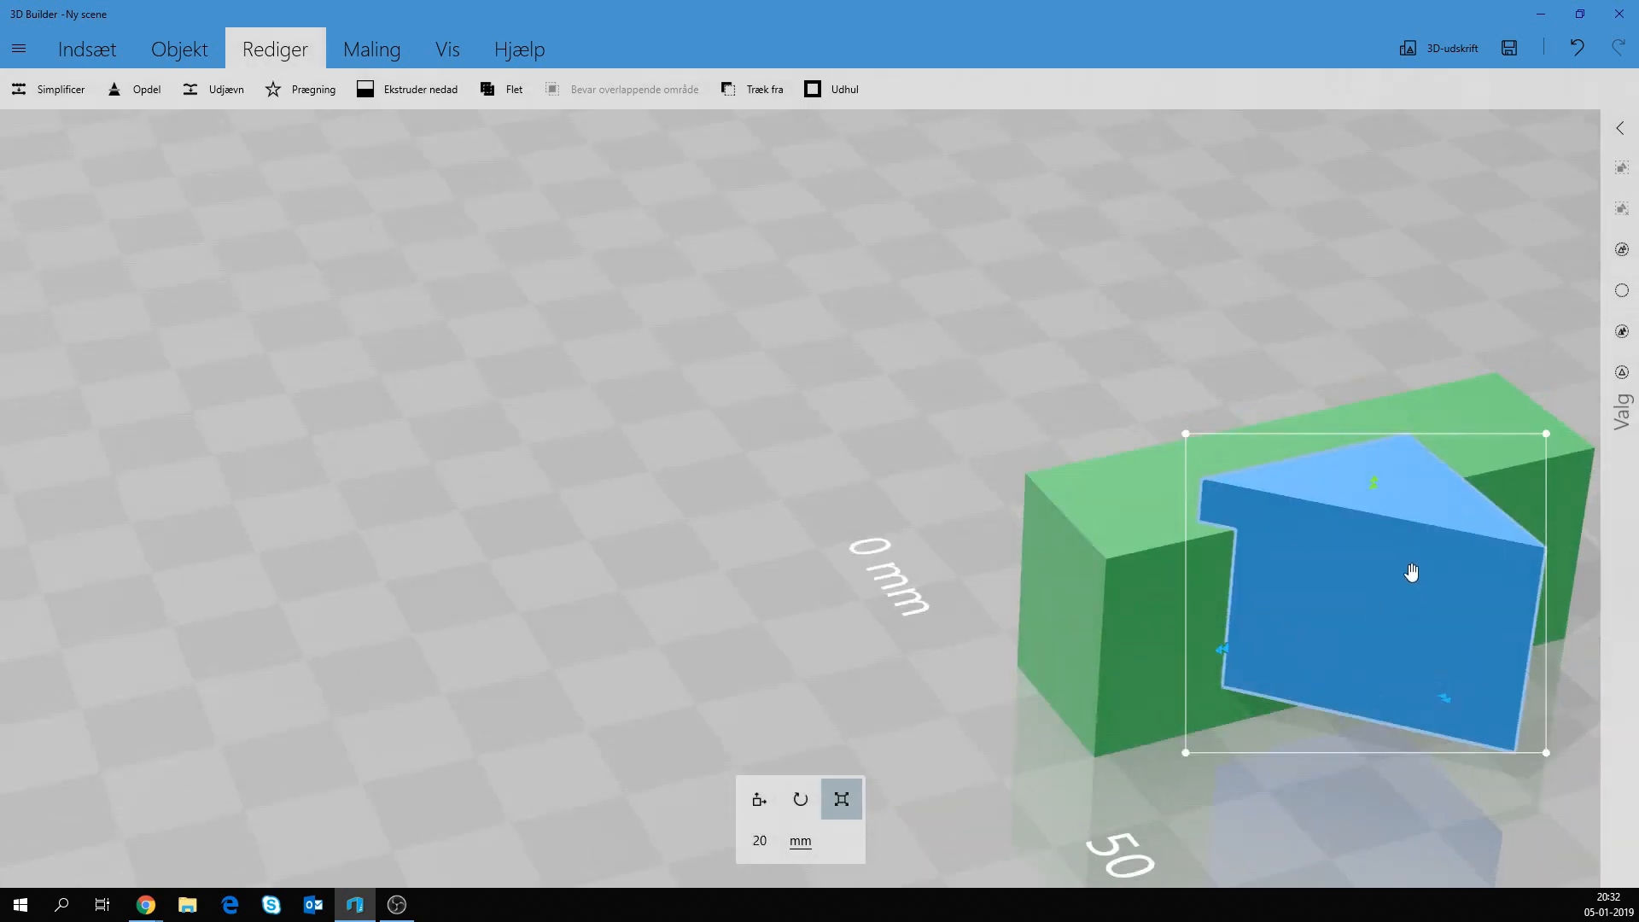
pyautogui.moveTo(1412, 571); pyautogui.dragTo(1400, 634)
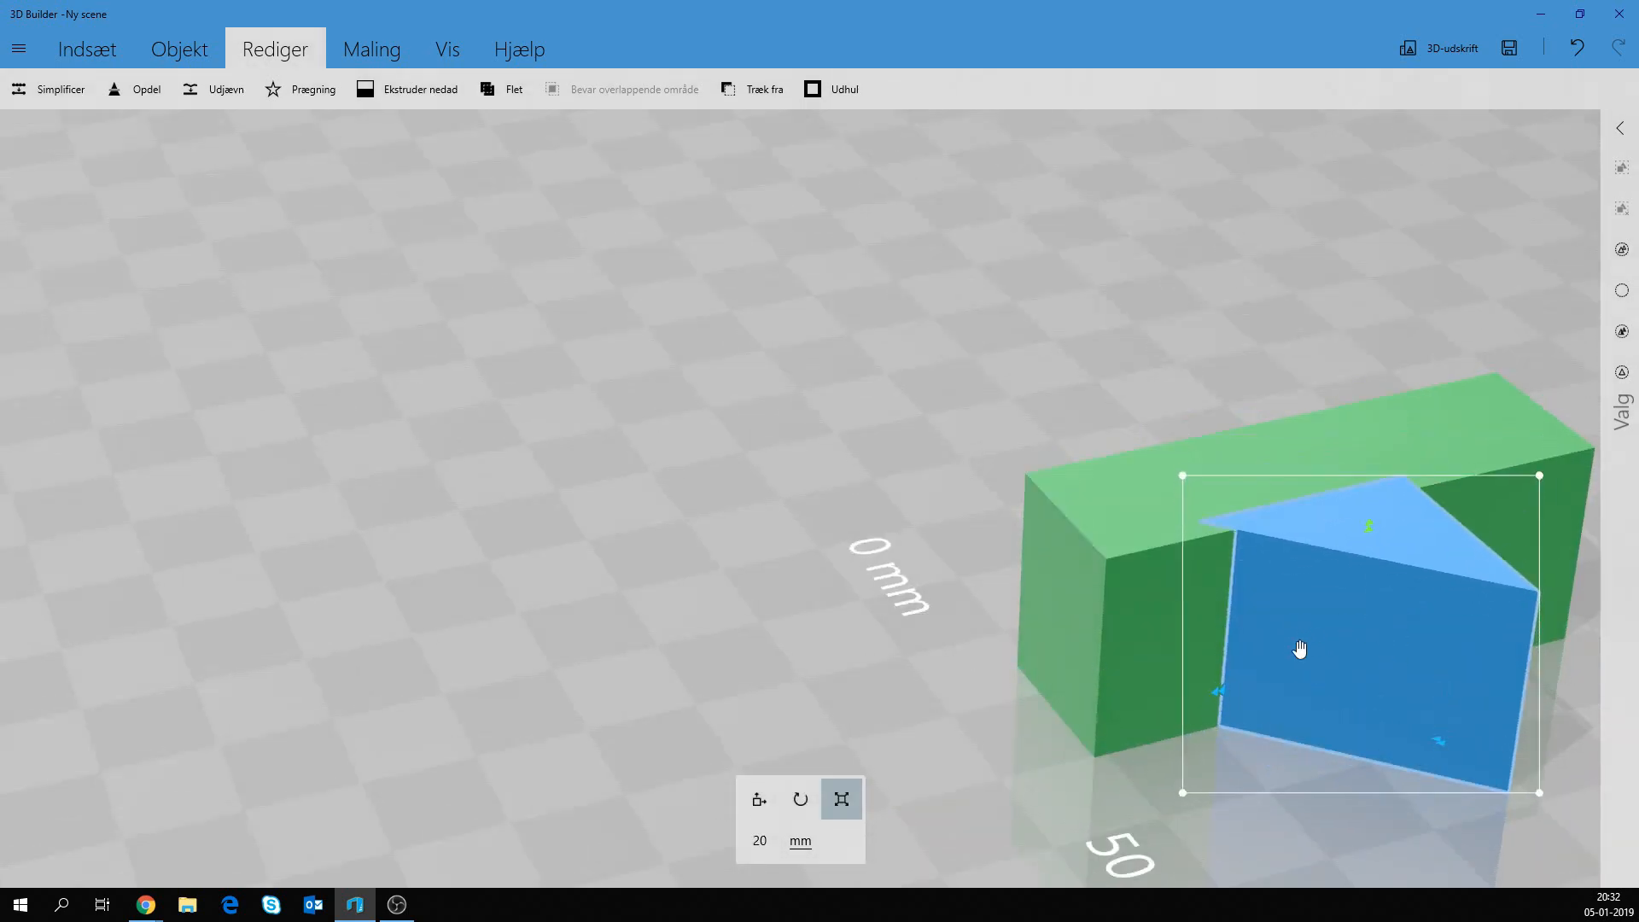
pyautogui.moveTo(1220, 694); pyautogui.dragTo(1105, 736)
pyautogui.scroll(-5, 911, 677)
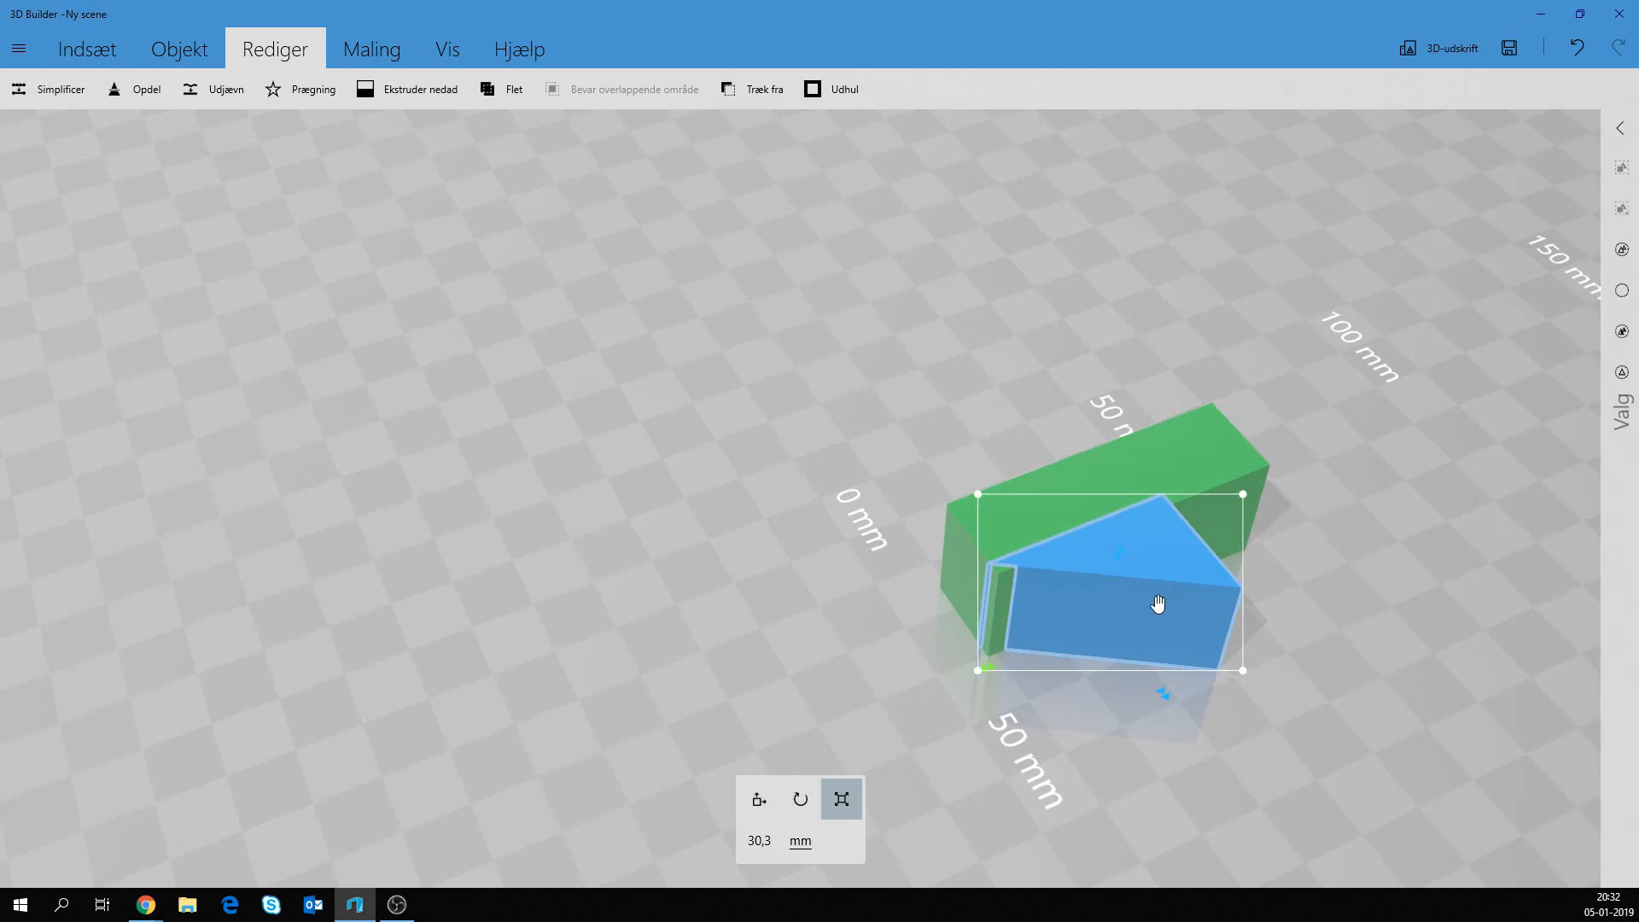
# Move the half wedge outward until its straight side lies flush against the green block's long side.
pyautogui.click(759, 799)
pyautogui.moveTo(1072, 622); pyautogui.dragTo(1185, 619)
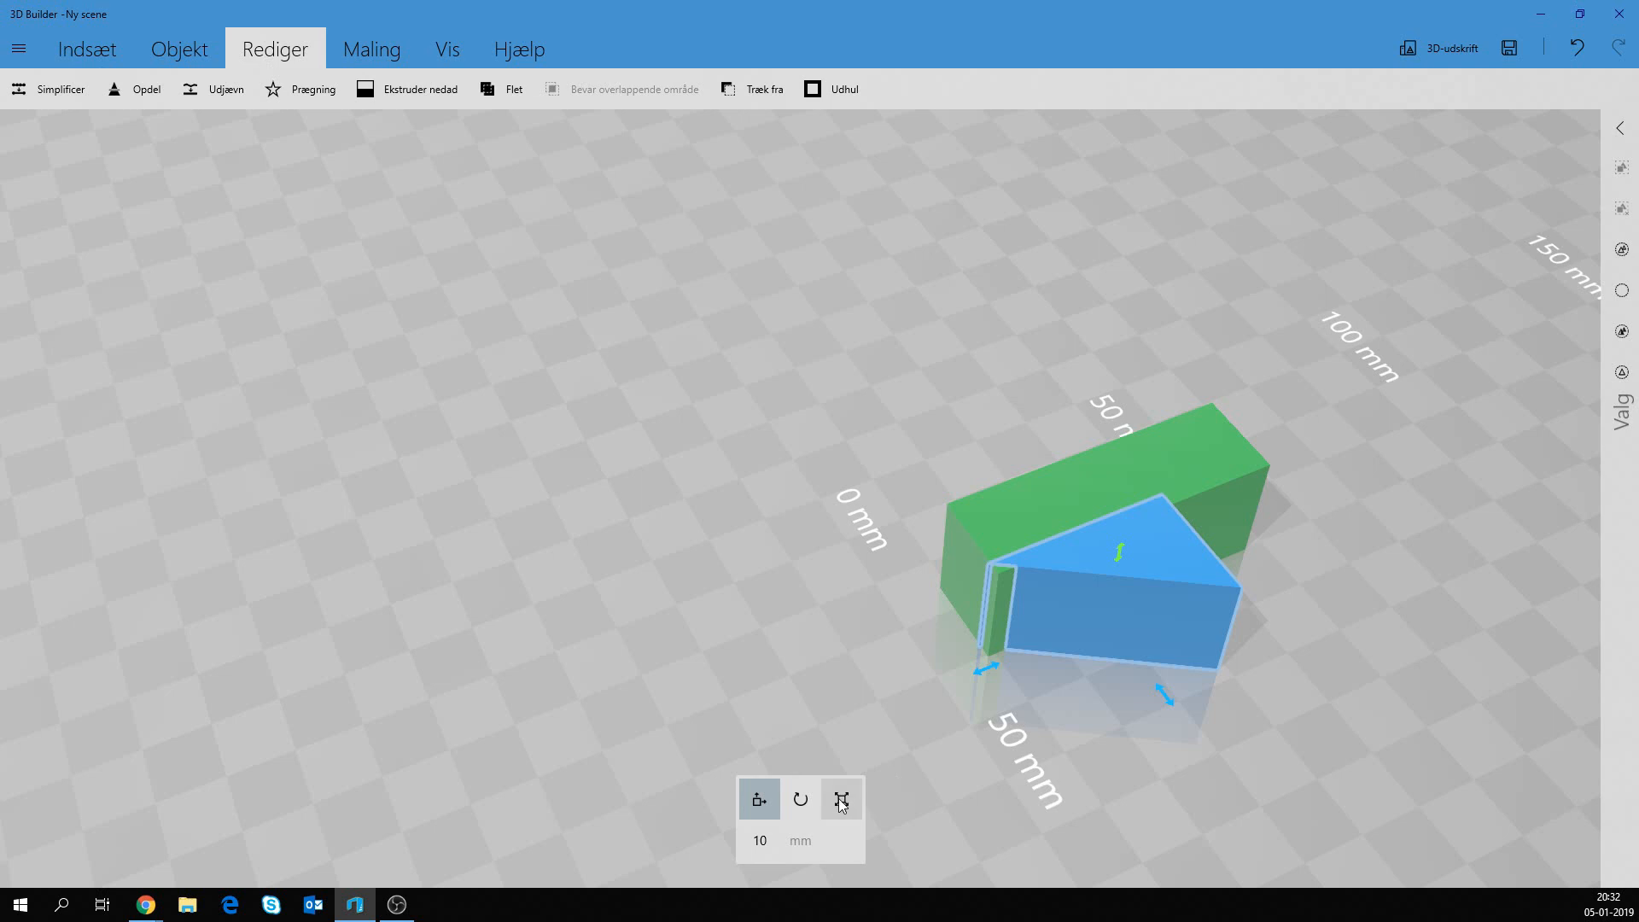
pyautogui.moveTo(1171, 707)
pyautogui.mouseDown()
pyautogui.moveTo(1186, 731)
pyautogui.moveTo(1183, 717)
pyautogui.mouseUp()
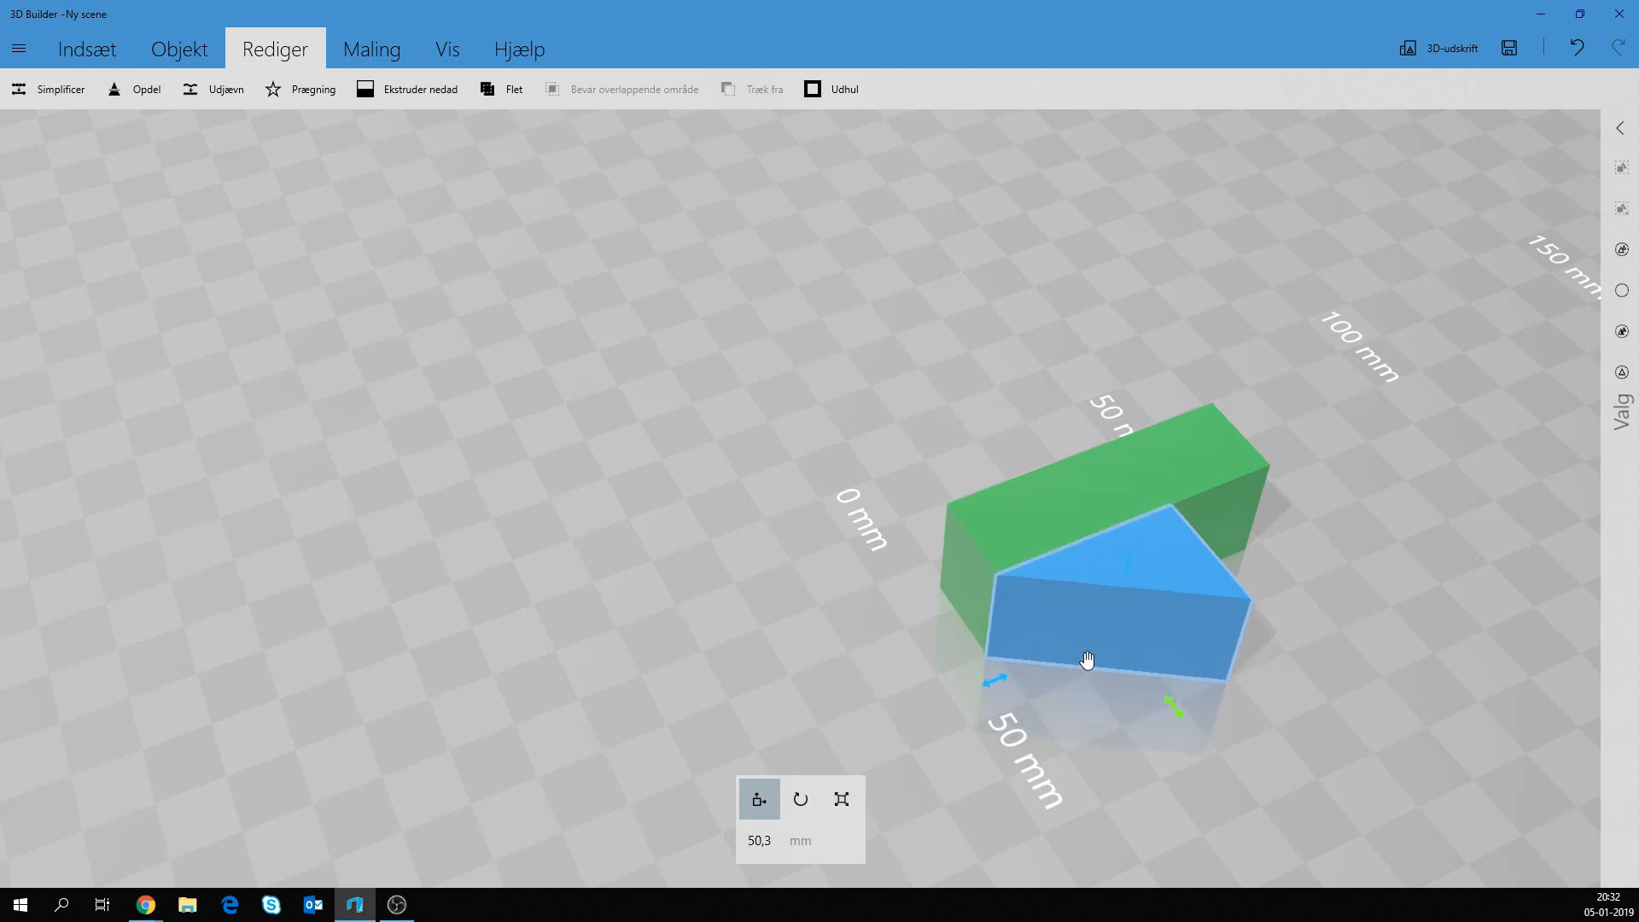
# Set the half wedge's length along the green block to 48 mm and shift it so their ends line up.
pyautogui.moveTo(1352, 559); pyautogui.dragTo(896, 741)
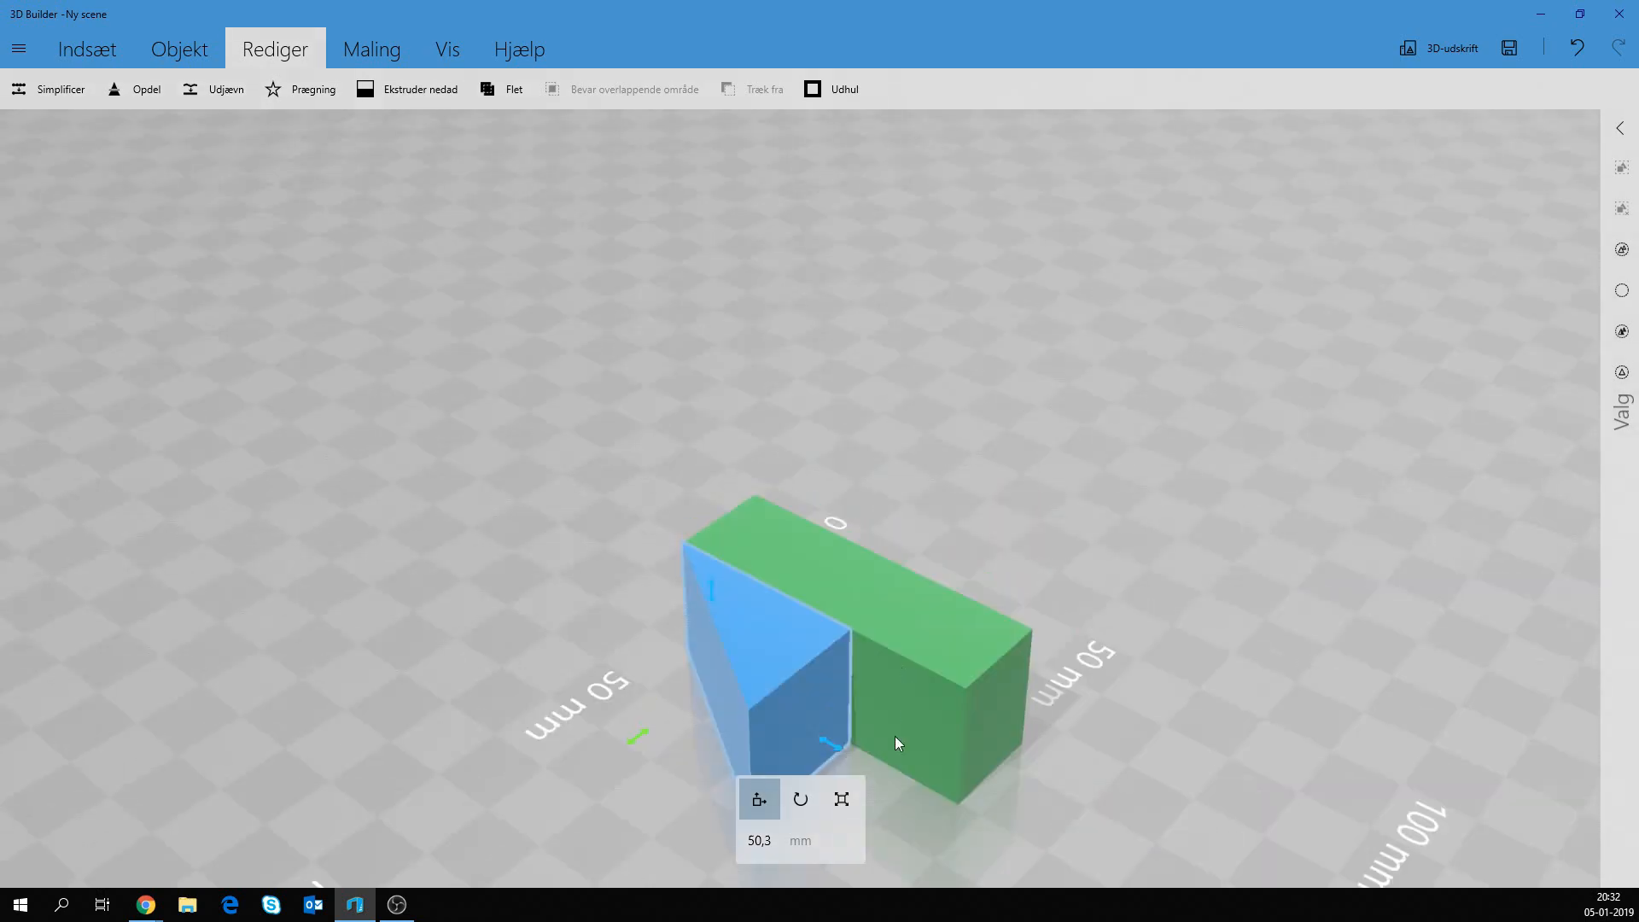
pyautogui.click(839, 804)
pyautogui.moveTo(1031, 721); pyautogui.dragTo(1271, 710)
pyautogui.click(758, 841)
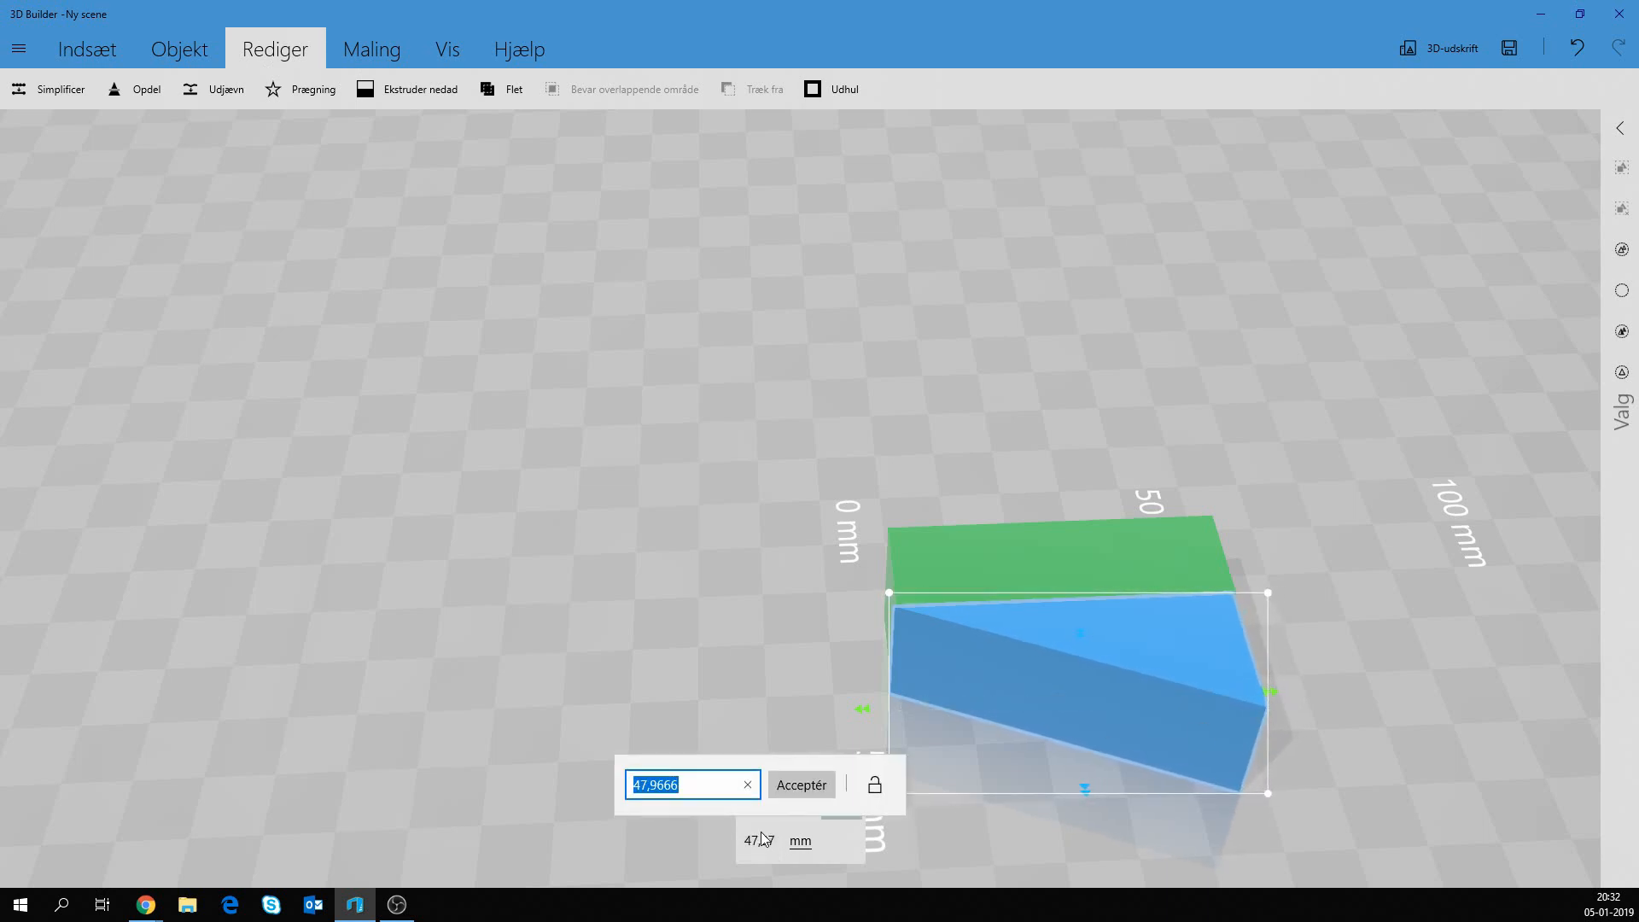
pyautogui.write('48')
pyautogui.press('Return')
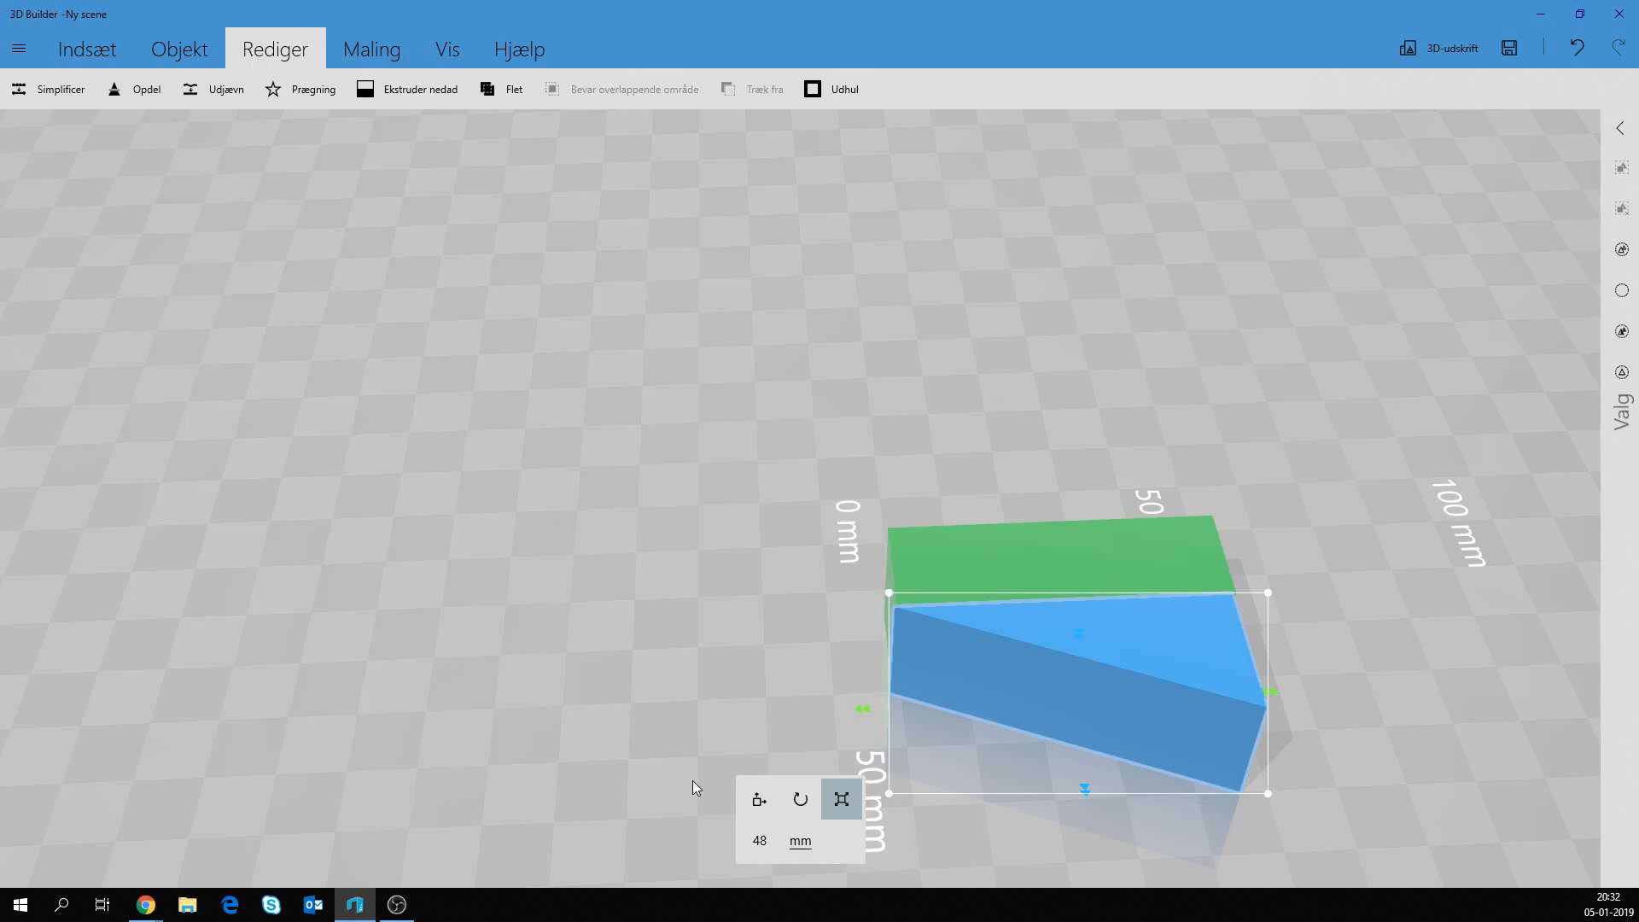
pyautogui.click(759, 799)
pyautogui.moveTo(1207, 706); pyautogui.dragTo(1199, 714)
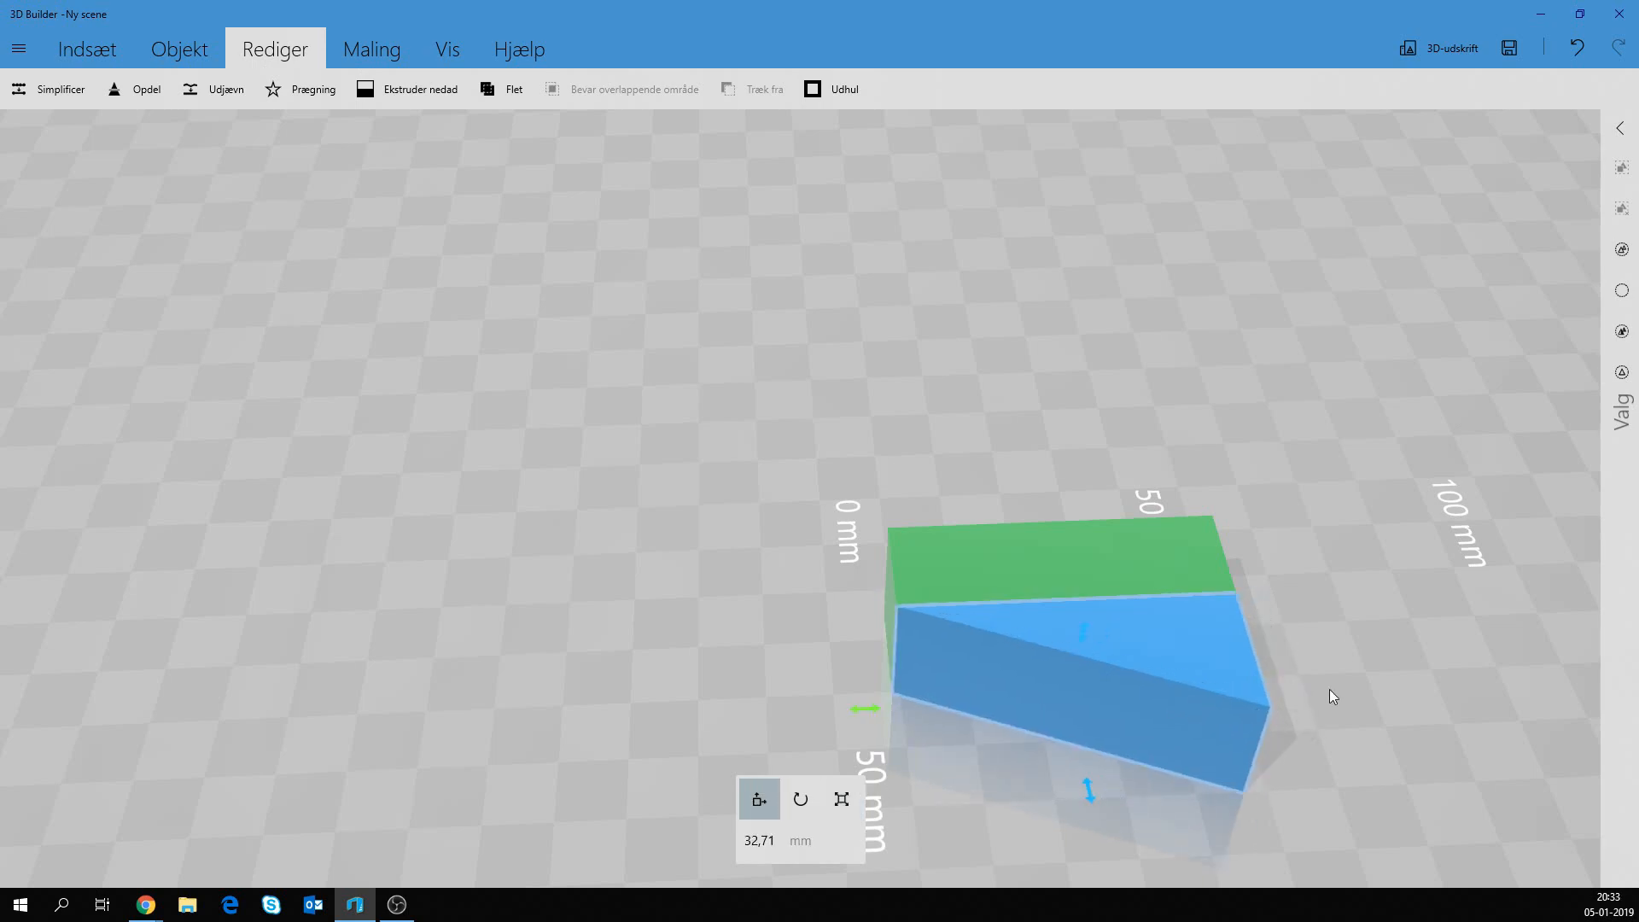
# Set the half wedge's width, measured outward from the green block, to 48 mm.
pyautogui.moveTo(1330, 696); pyautogui.dragTo(1391, 462, button='right')
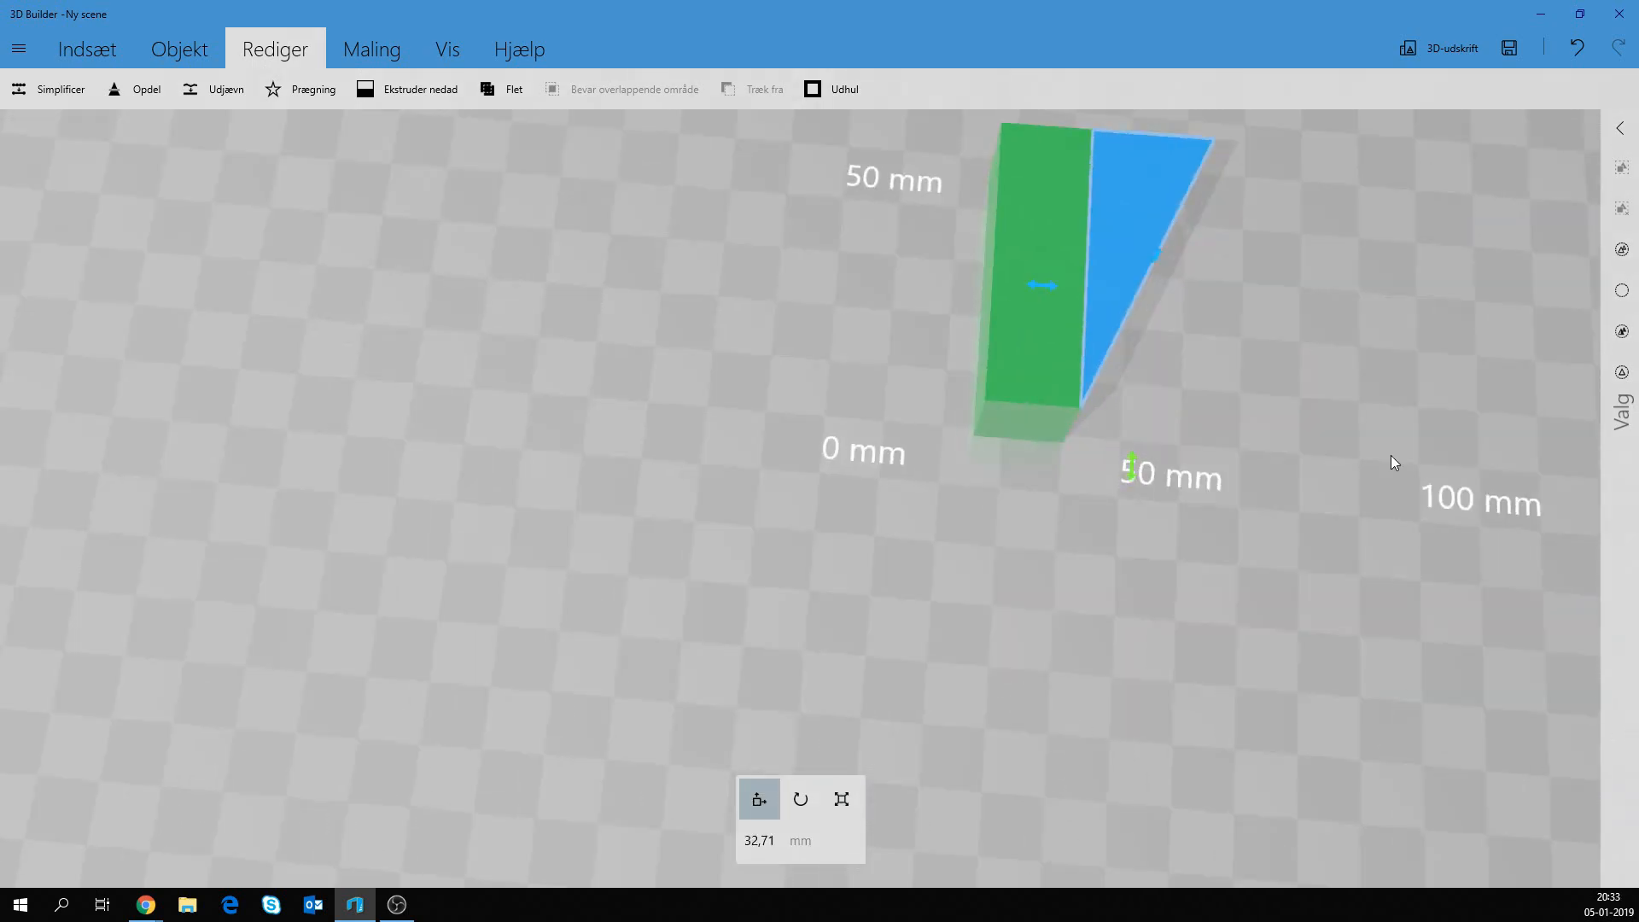
pyautogui.moveTo(1391, 456); pyautogui.dragTo(1349, 465)
pyautogui.moveTo(1408, 517); pyautogui.dragTo(1086, 670, button='right')
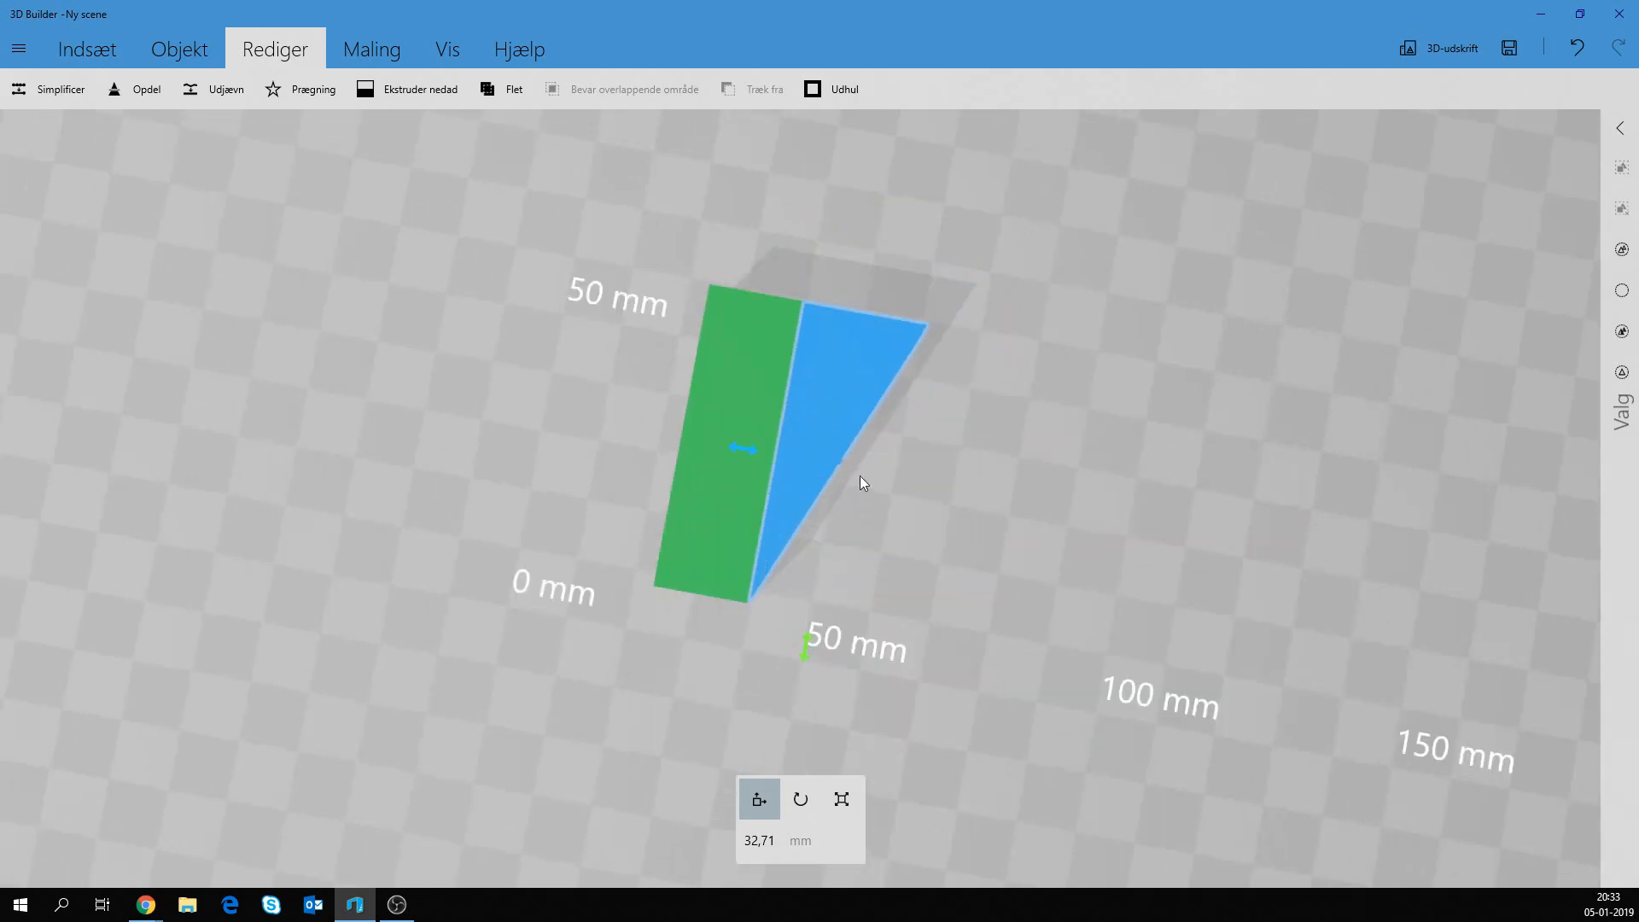
pyautogui.click(841, 798)
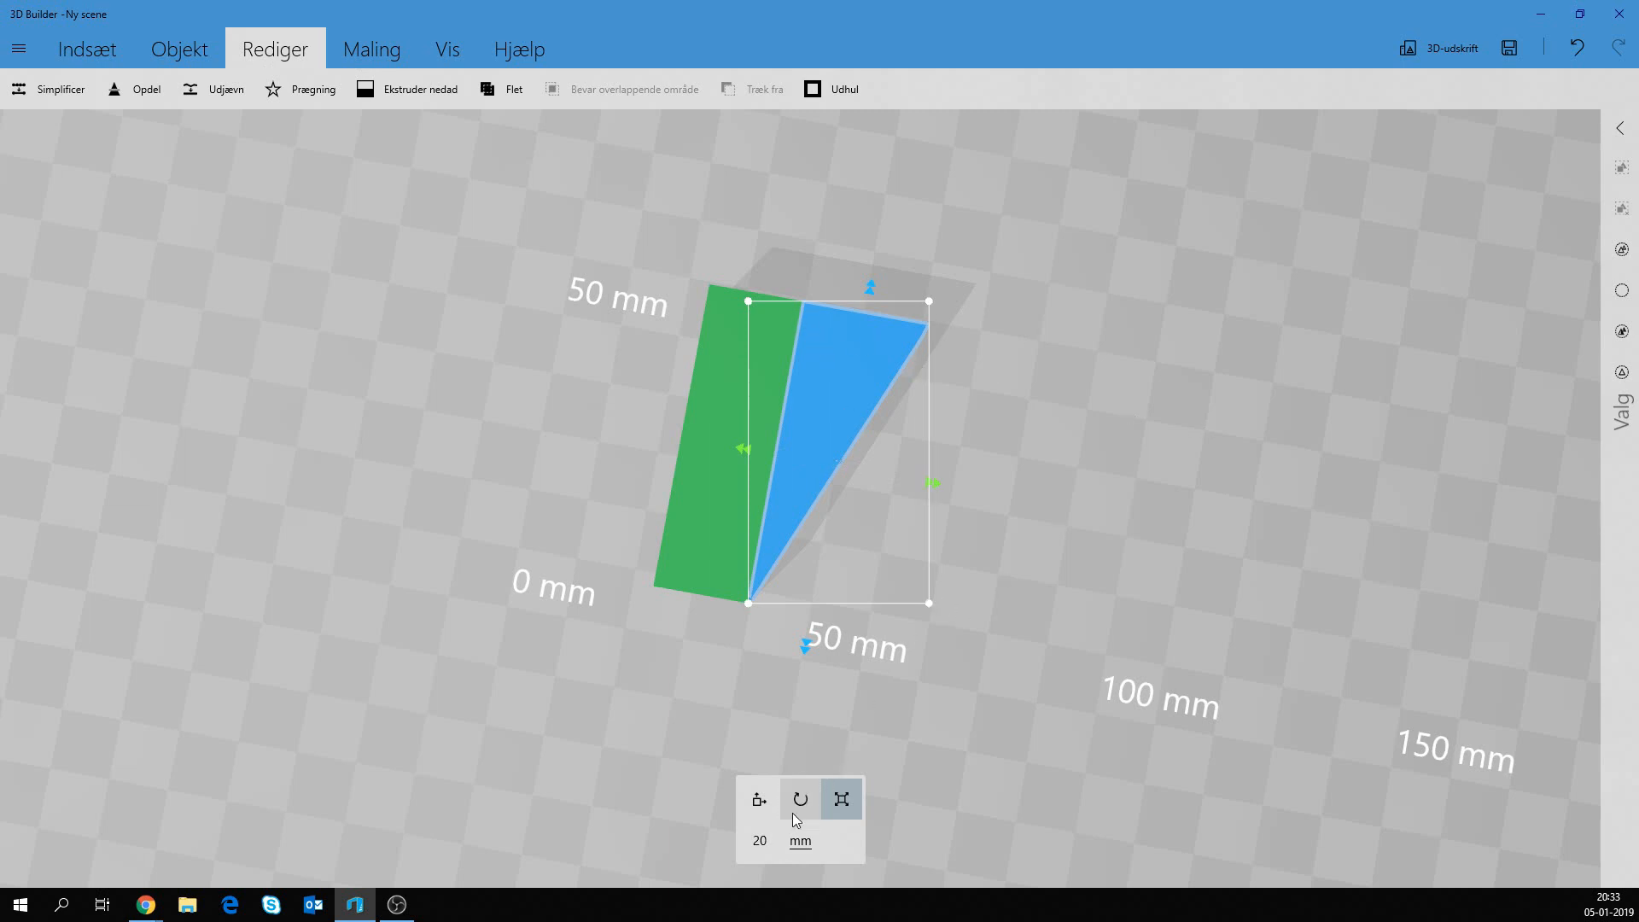
pyautogui.click(759, 840)
pyautogui.write('48')
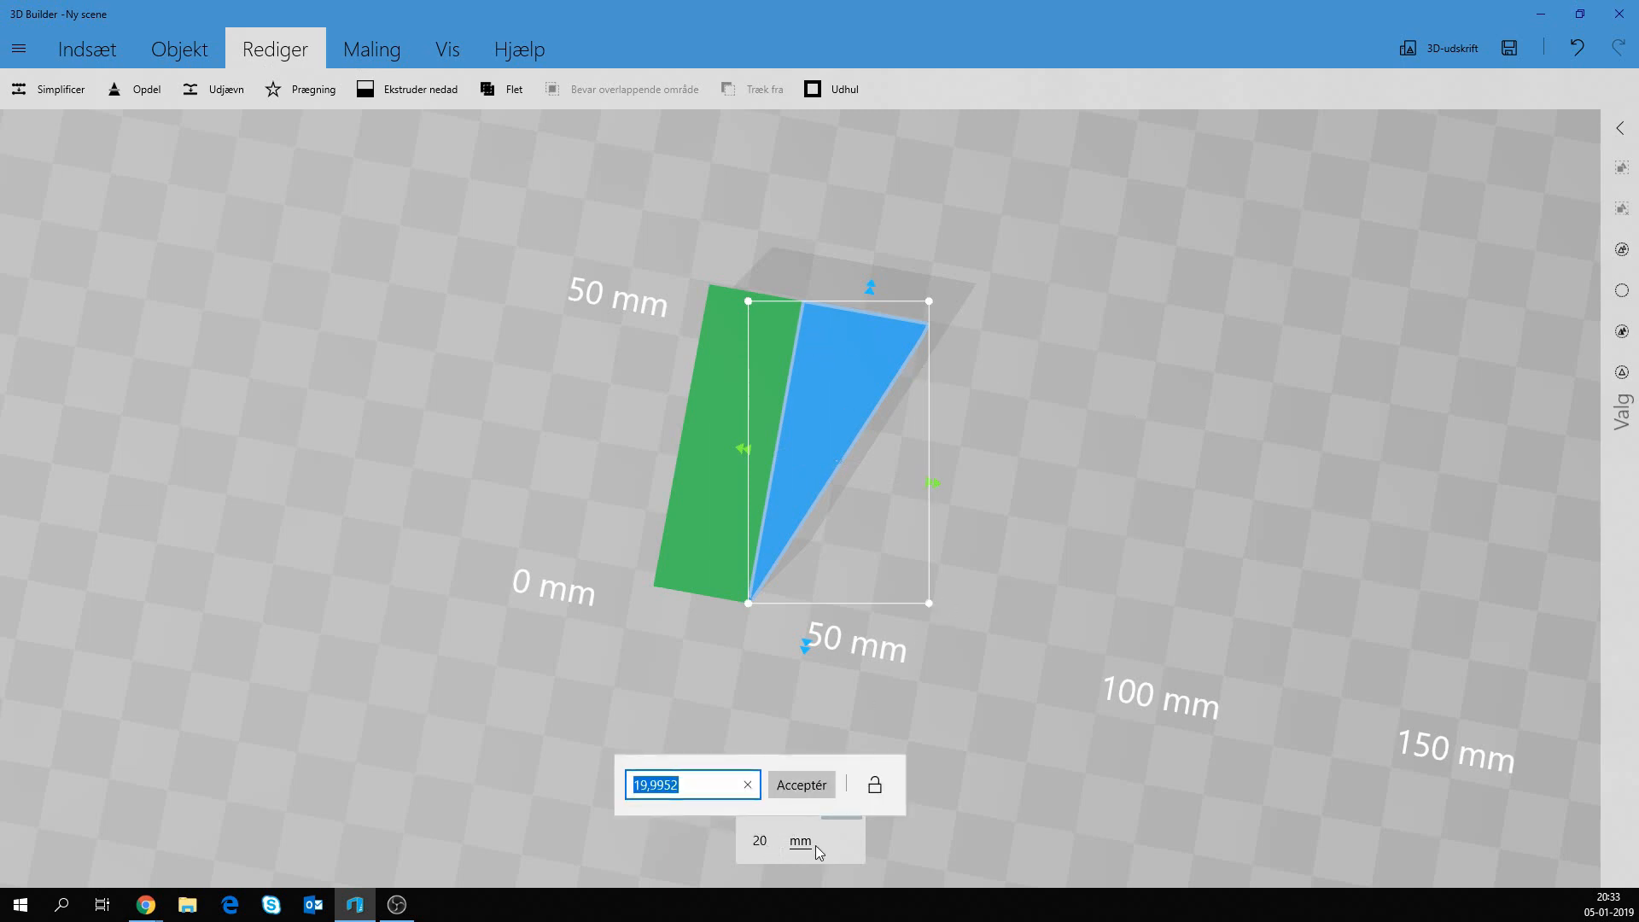
pyautogui.press('Return')
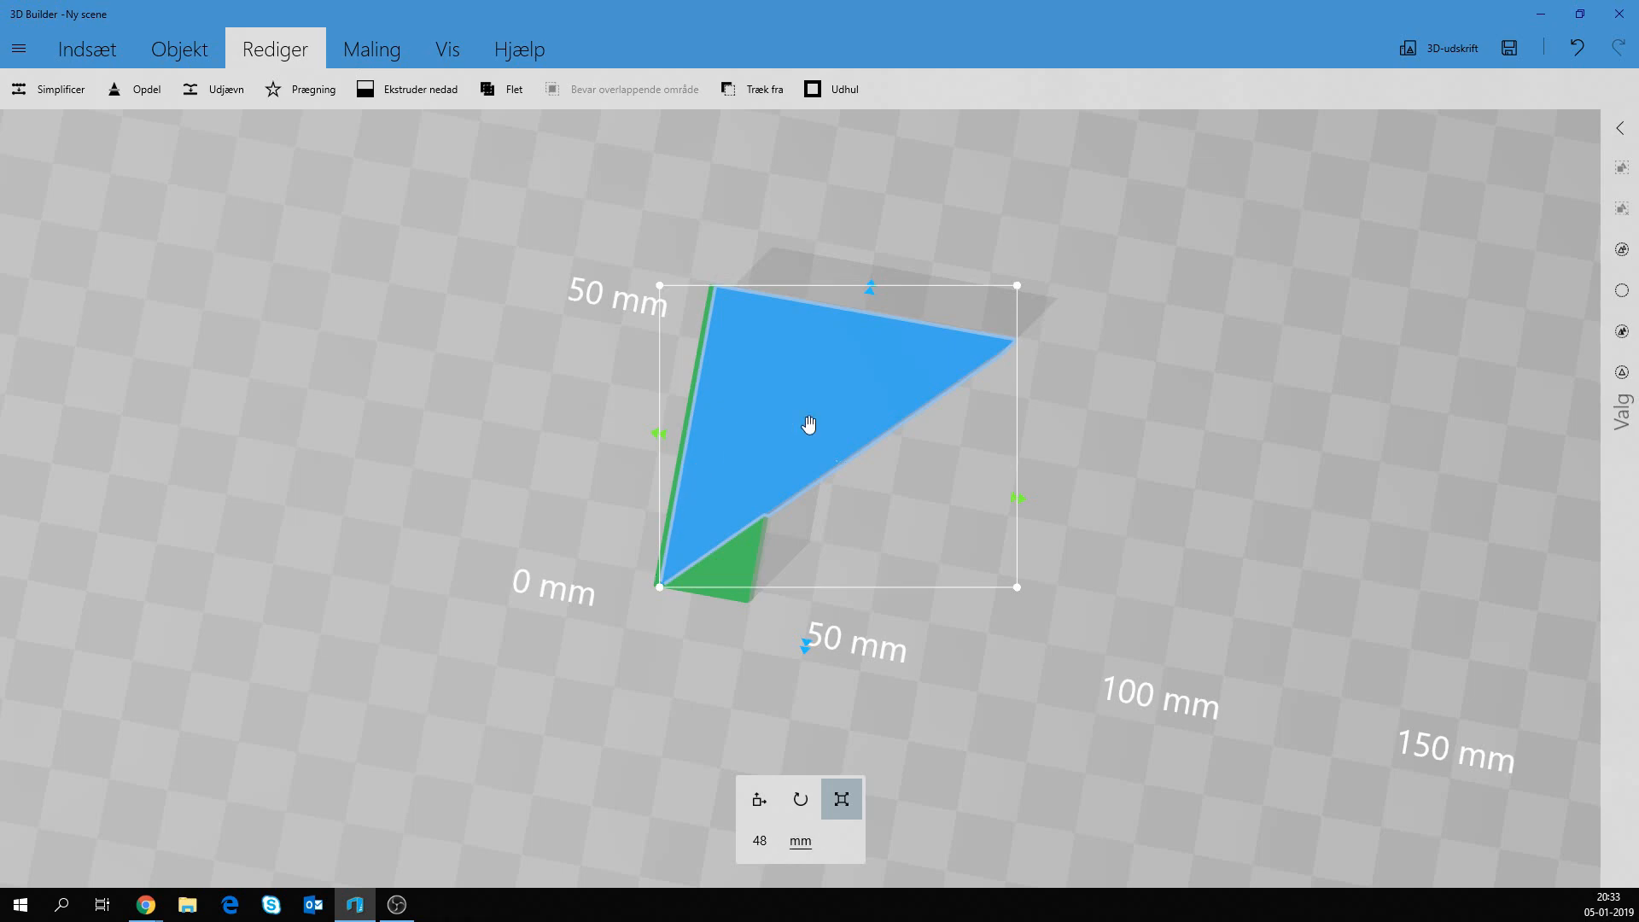
# Set the half wedge's outward width to 48 mm and move it flush against the green block's long side.
pyautogui.moveTo(809, 425); pyautogui.dragTo(898, 441)
pyautogui.moveTo(1248, 399); pyautogui.dragTo(811, 598)
pyautogui.moveTo(1105, 421); pyautogui.dragTo(1067, 427)
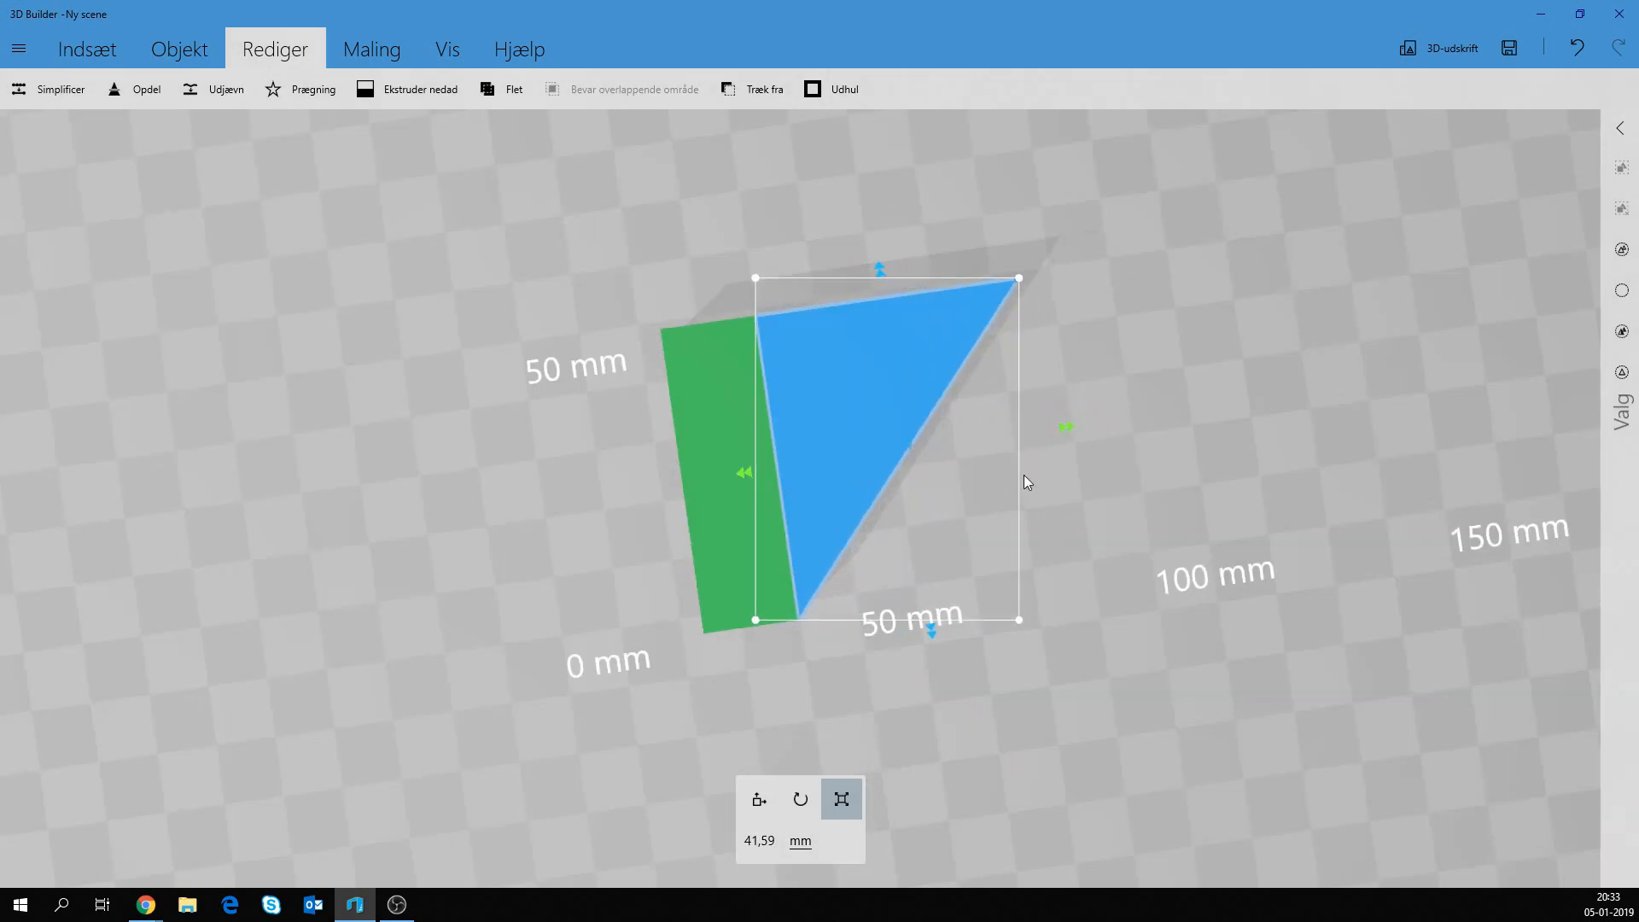
pyautogui.click(762, 842)
pyautogui.write('48')
pyautogui.press('Return')
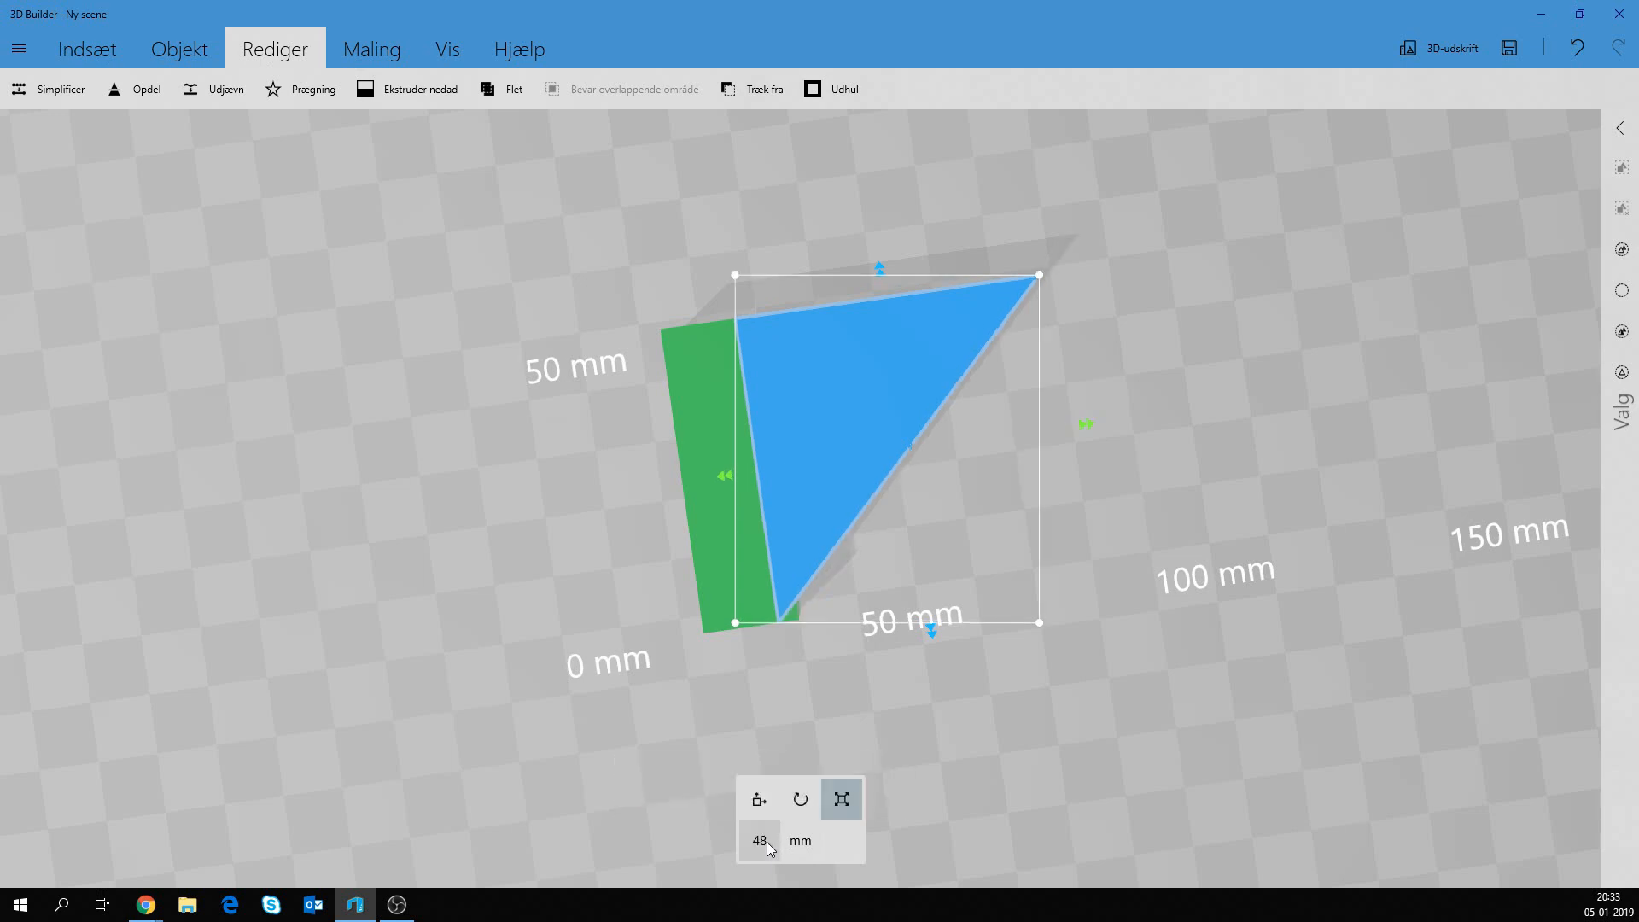
pyautogui.click(759, 799)
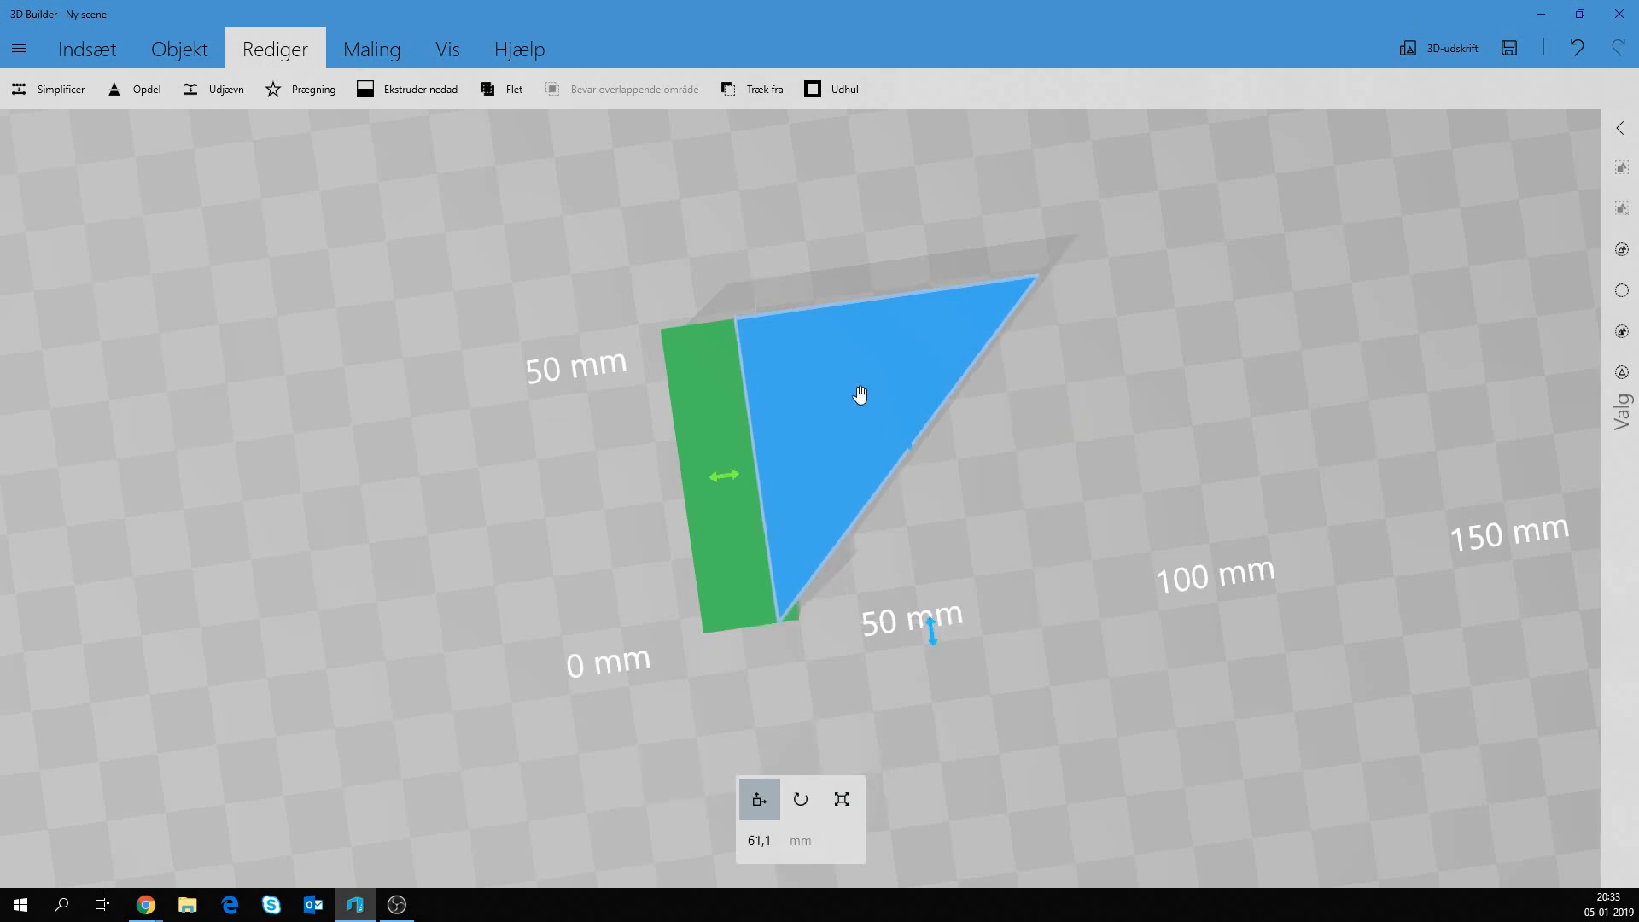
pyautogui.moveTo(859, 395)
pyautogui.mouseDown()
pyautogui.moveTo(904, 407)
pyautogui.moveTo(878, 405)
pyautogui.mouseUp()
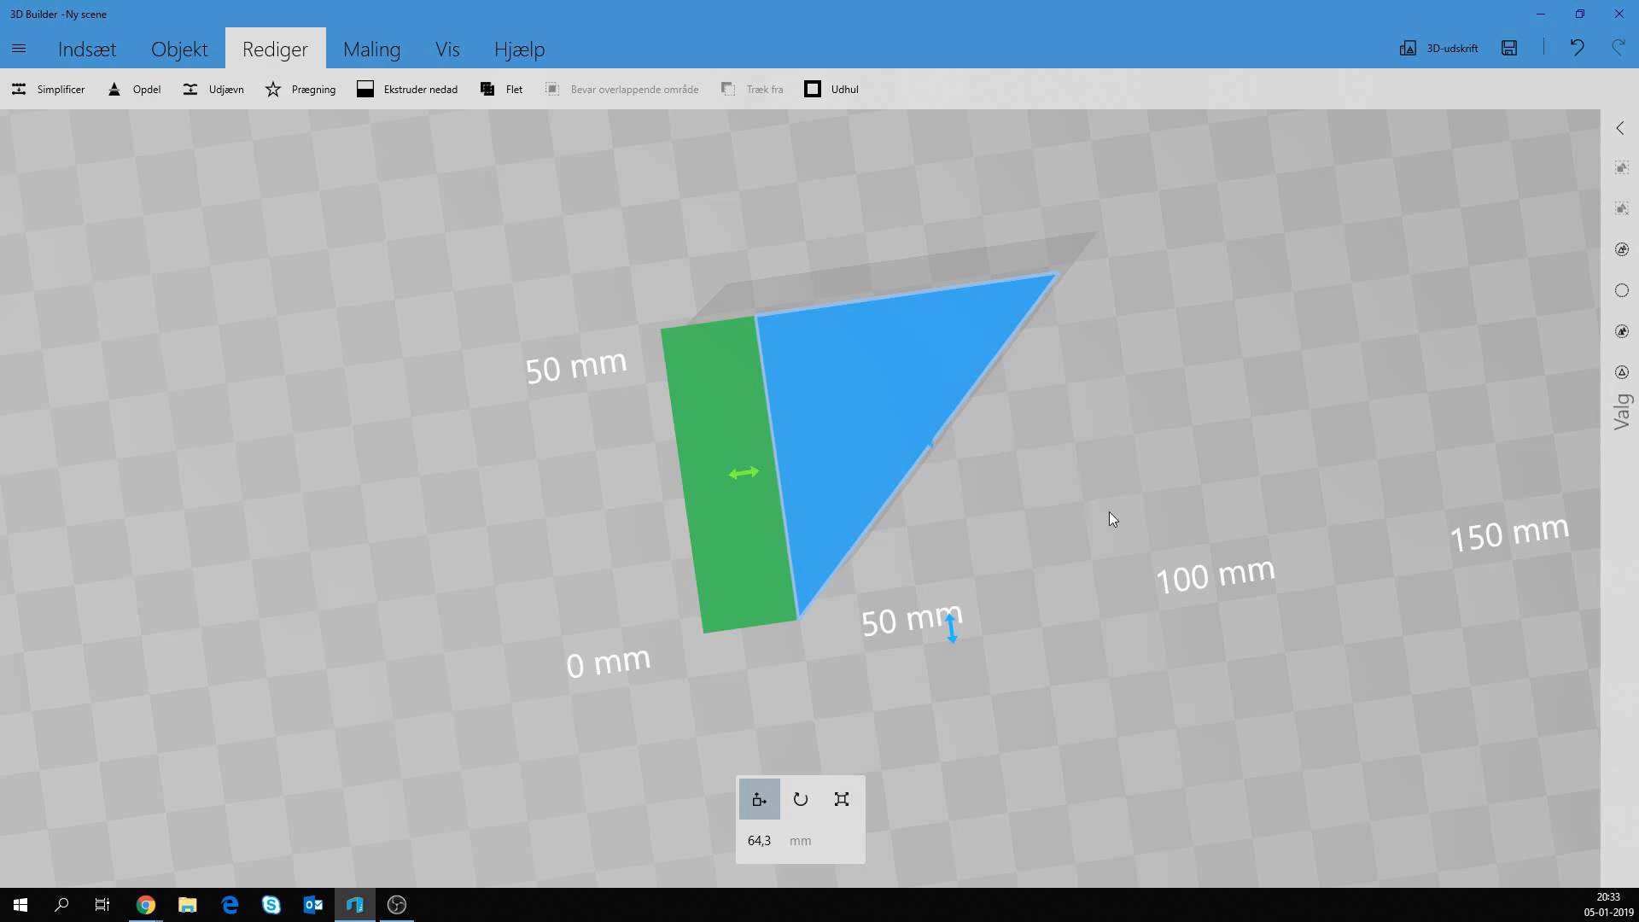
# Duplicate the half wedge and place the copy over the original, overlapping the green block.
pyautogui.moveTo(1108, 511); pyautogui.dragTo(1236, 570)
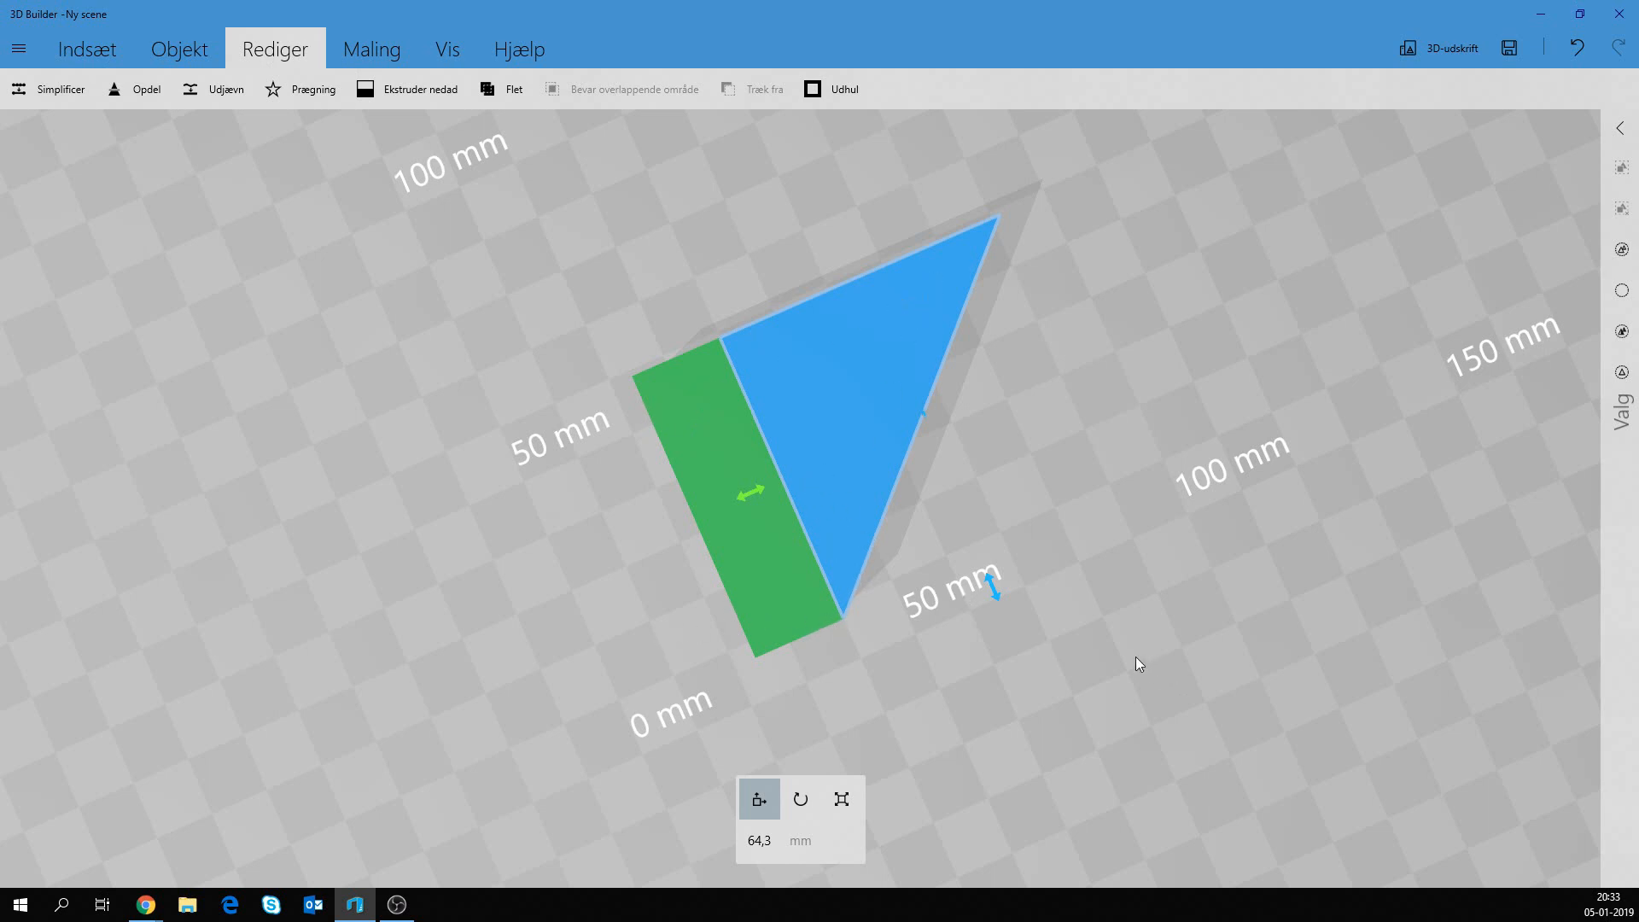
pyautogui.hotkey('ctrl', 'v')
pyautogui.moveTo(589, 556); pyautogui.dragTo(822, 458)
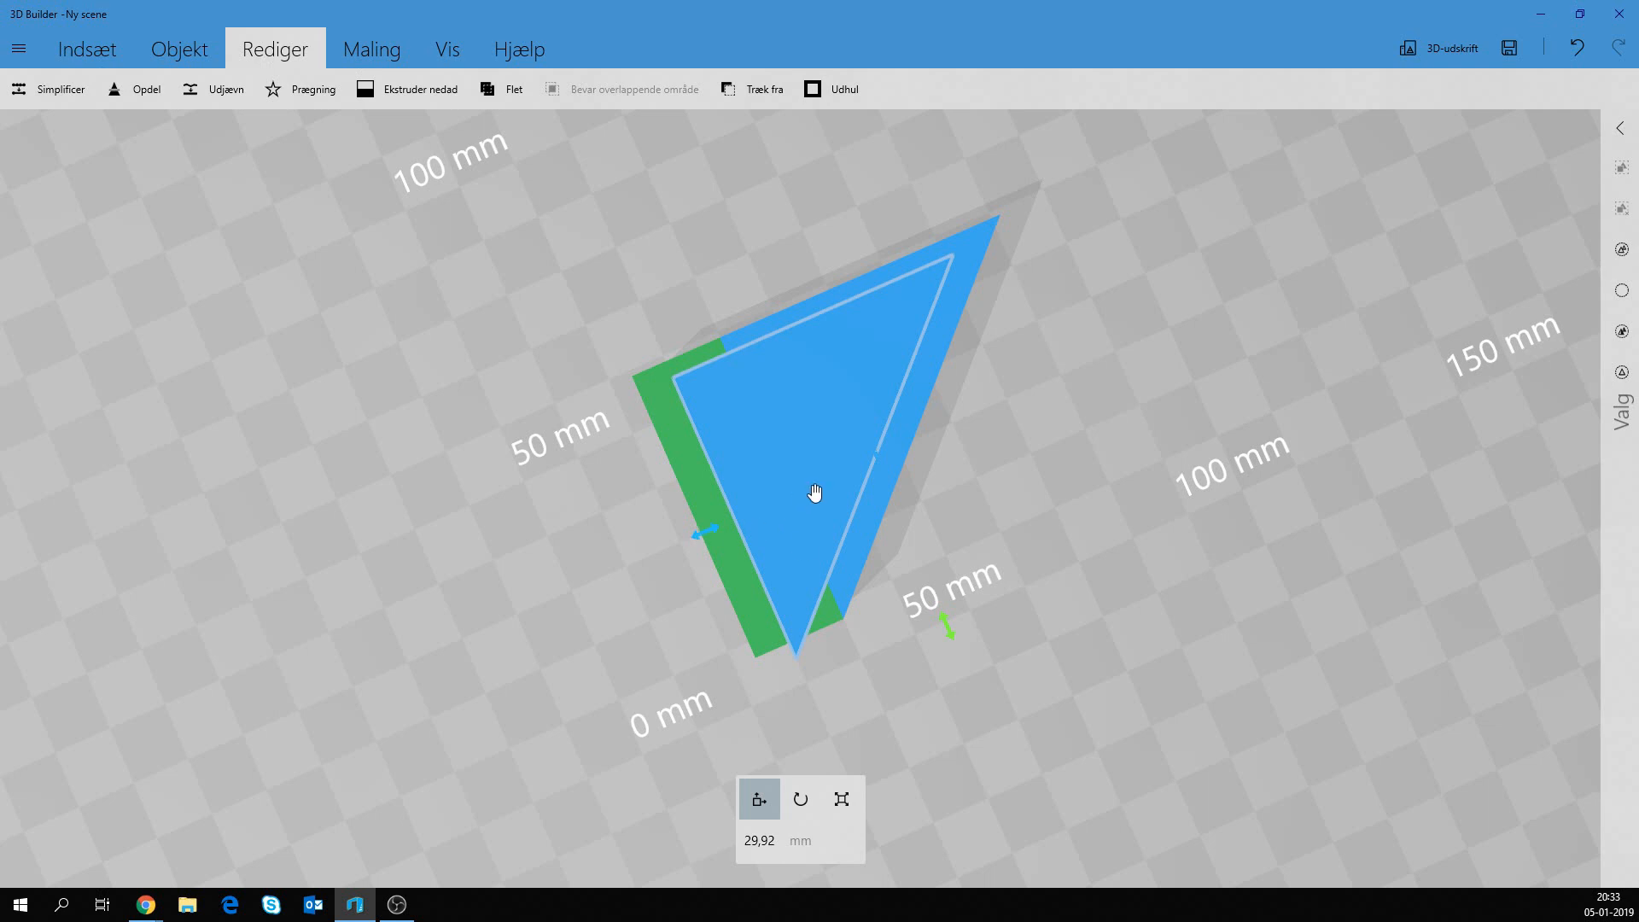
# Scale the wedge copy proportionally to 45 mm.
pyautogui.click(842, 799)
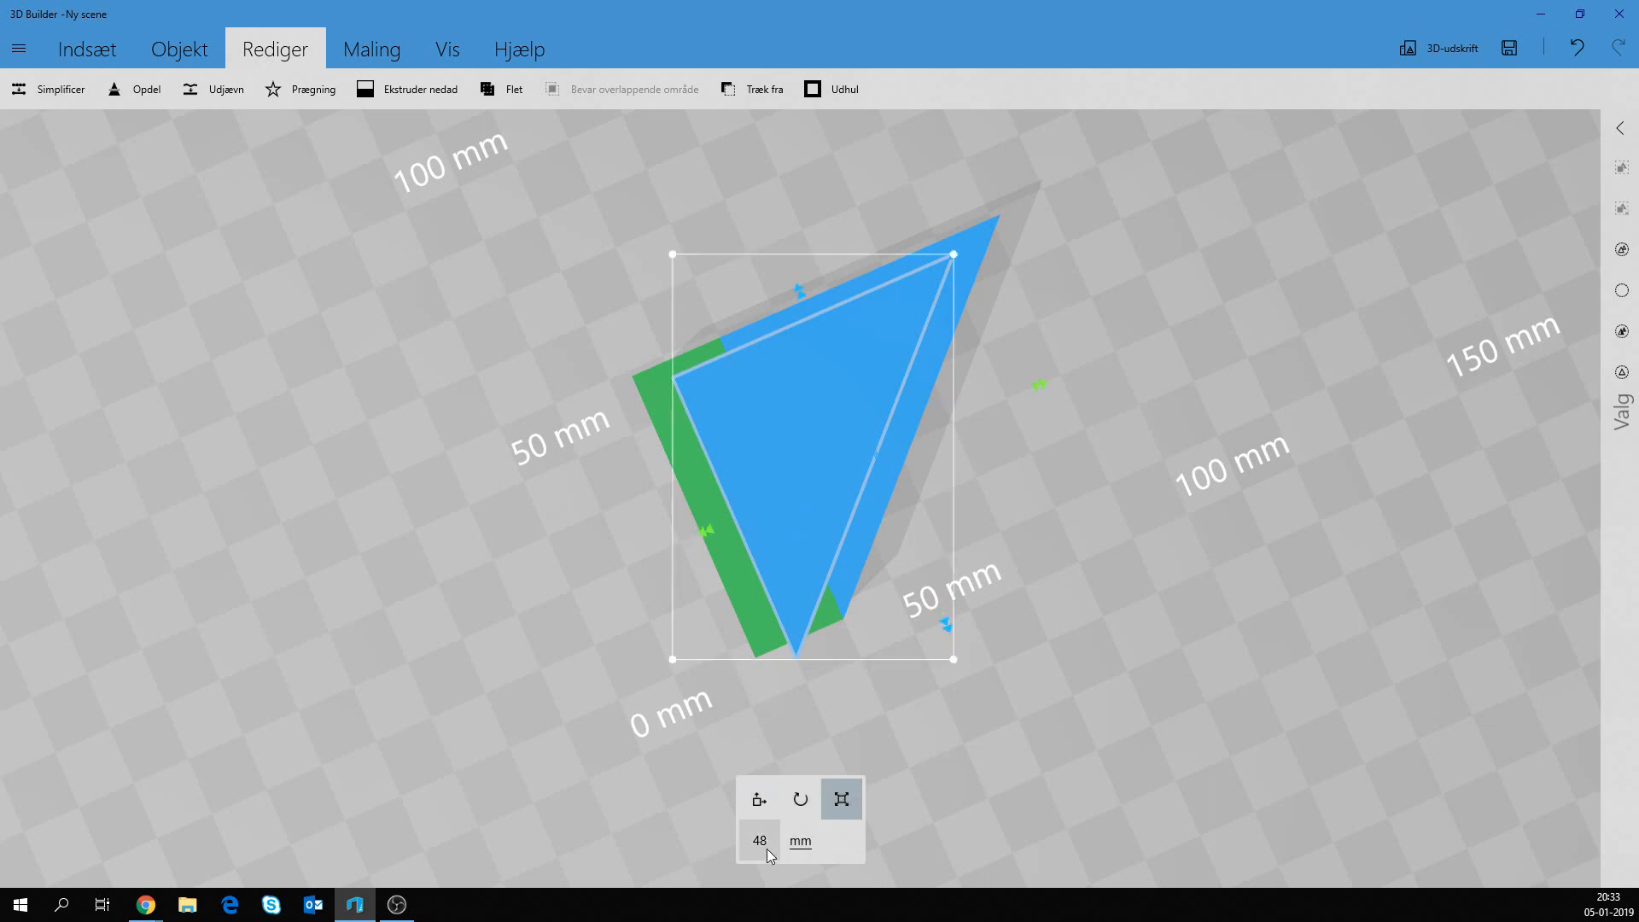
pyautogui.click(800, 841)
pyautogui.click(800, 841)
pyautogui.click(800, 844)
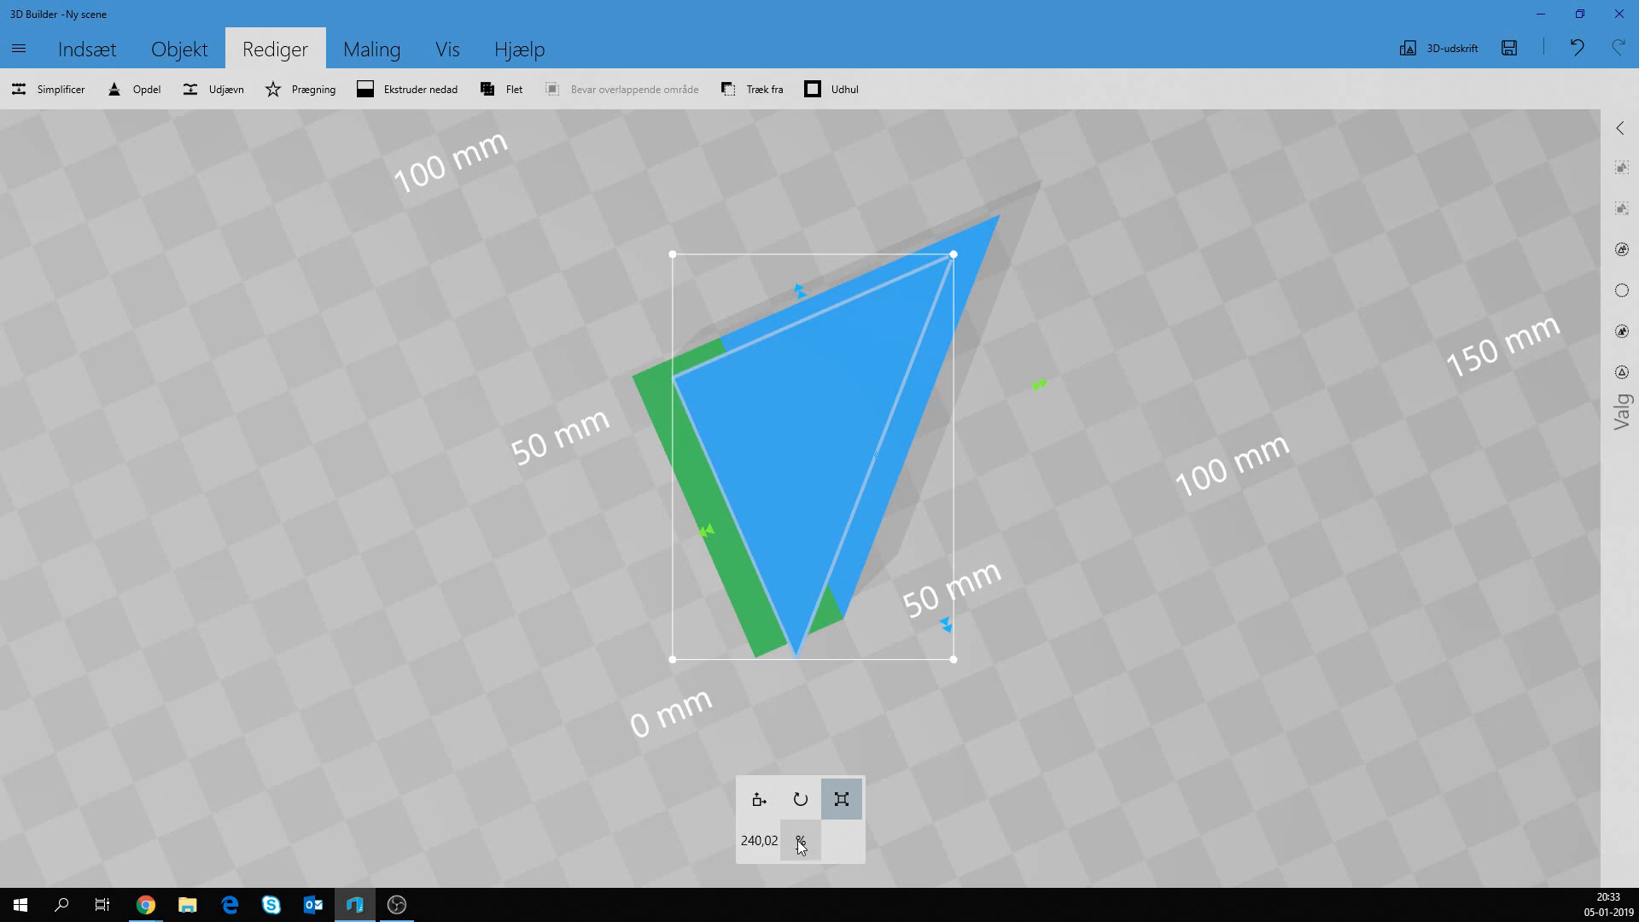
pyautogui.click(797, 844)
pyautogui.click(759, 841)
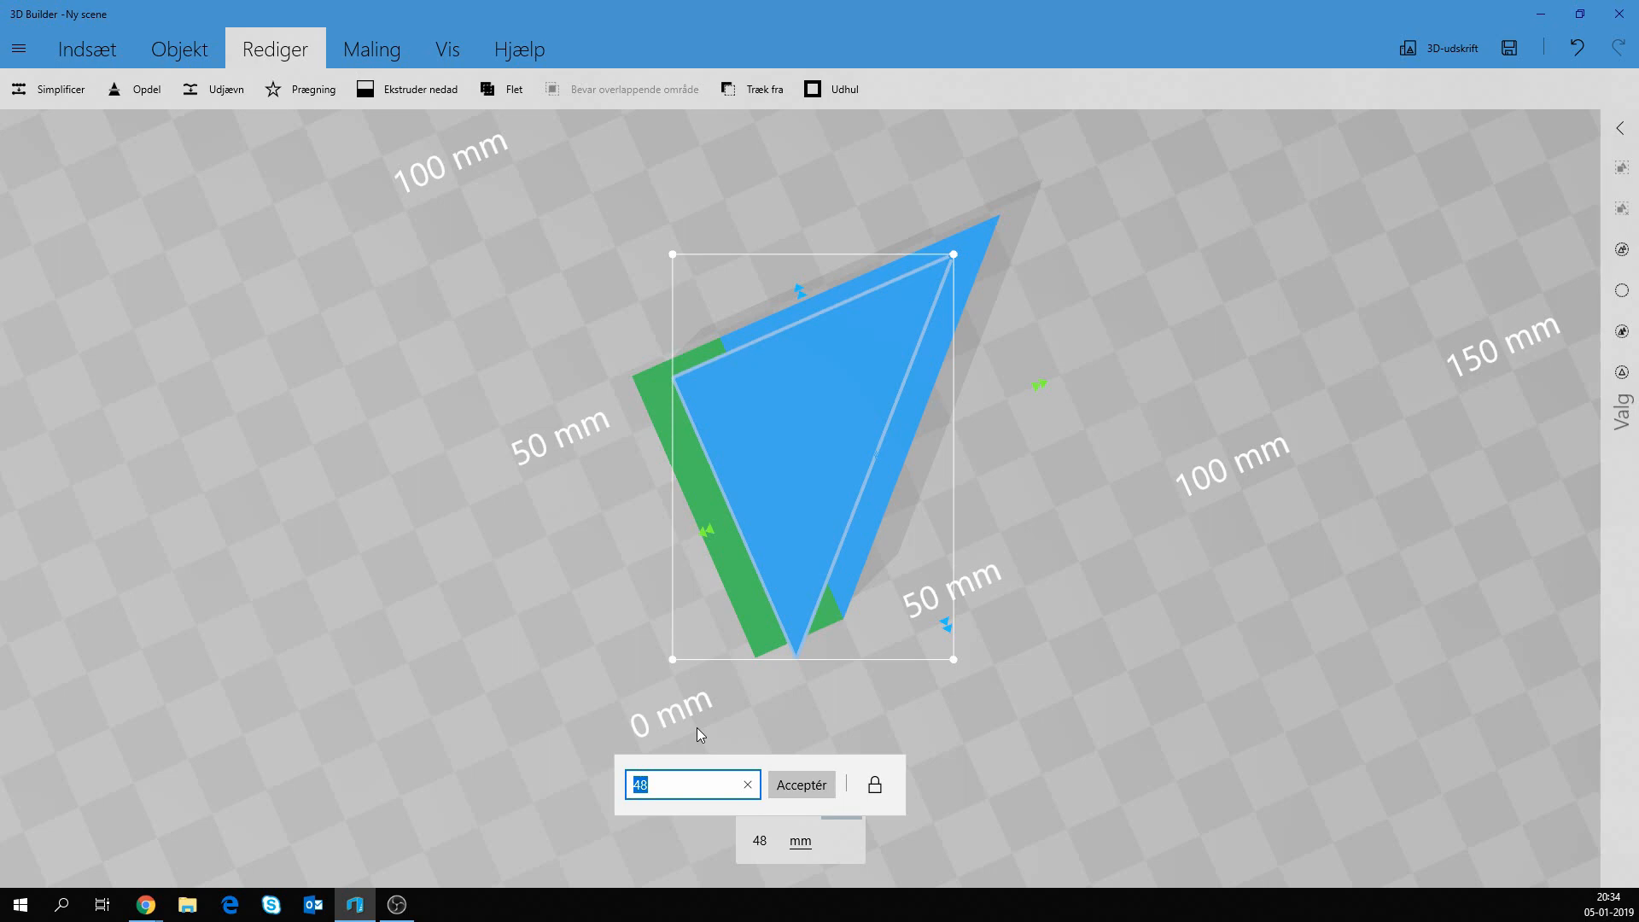
pyautogui.write('45')
pyautogui.press('Return')
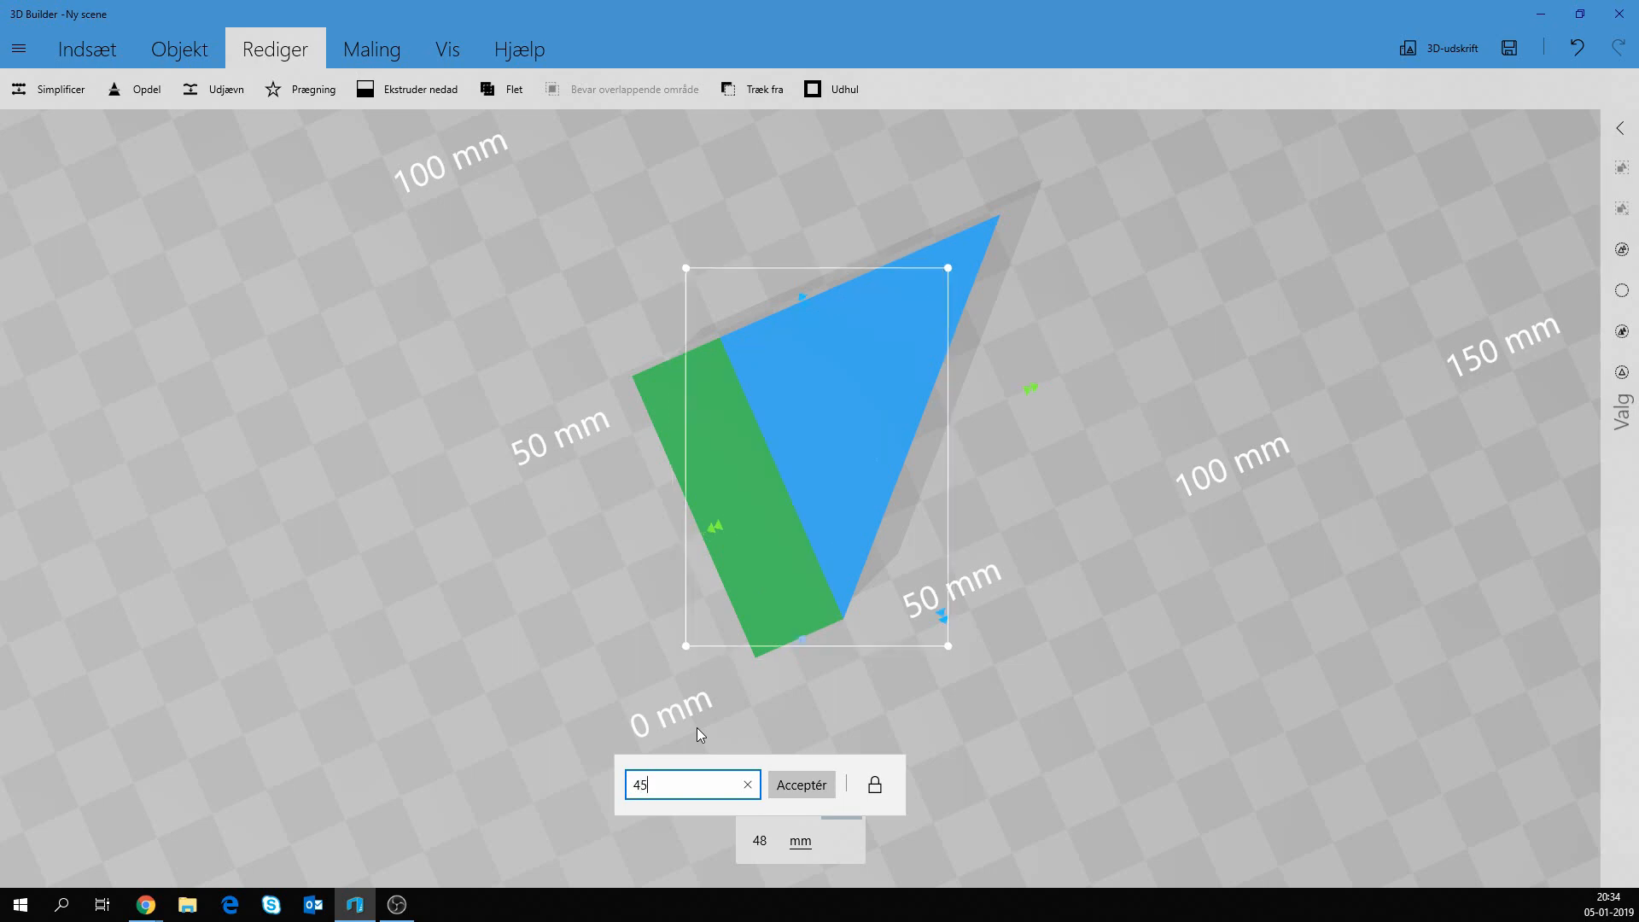
# Unlock the wedge copy's proportions and stretch its height upward to about 35 mm.
pyautogui.moveTo(1074, 770); pyautogui.dragTo(976, 530)
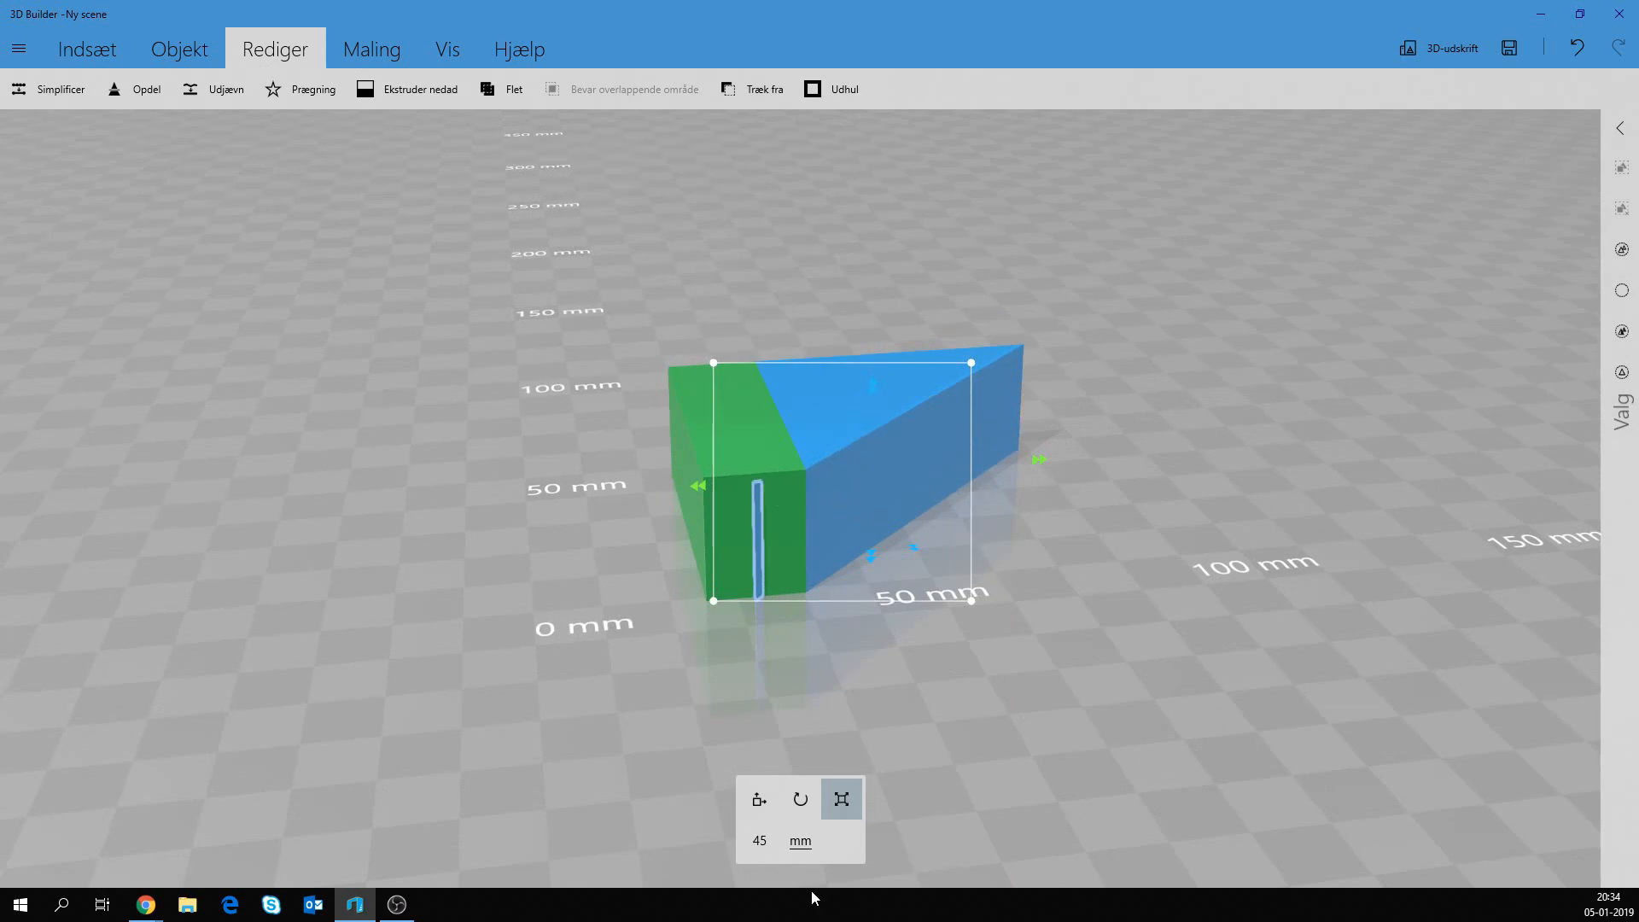
pyautogui.click(759, 841)
pyautogui.click(872, 792)
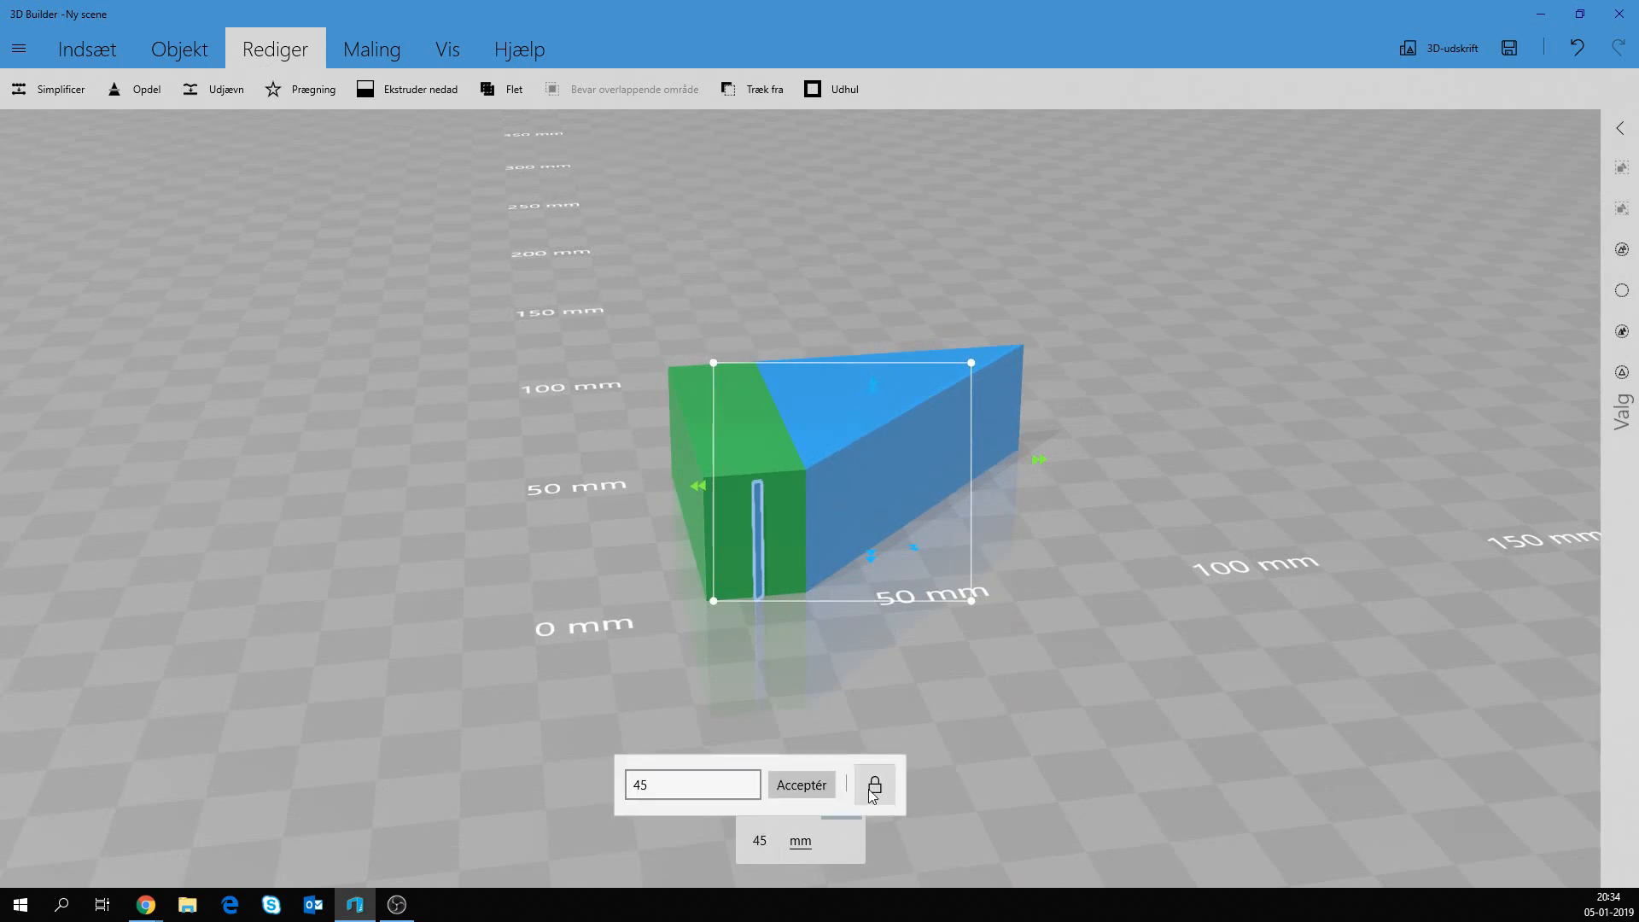
pyautogui.click(871, 384)
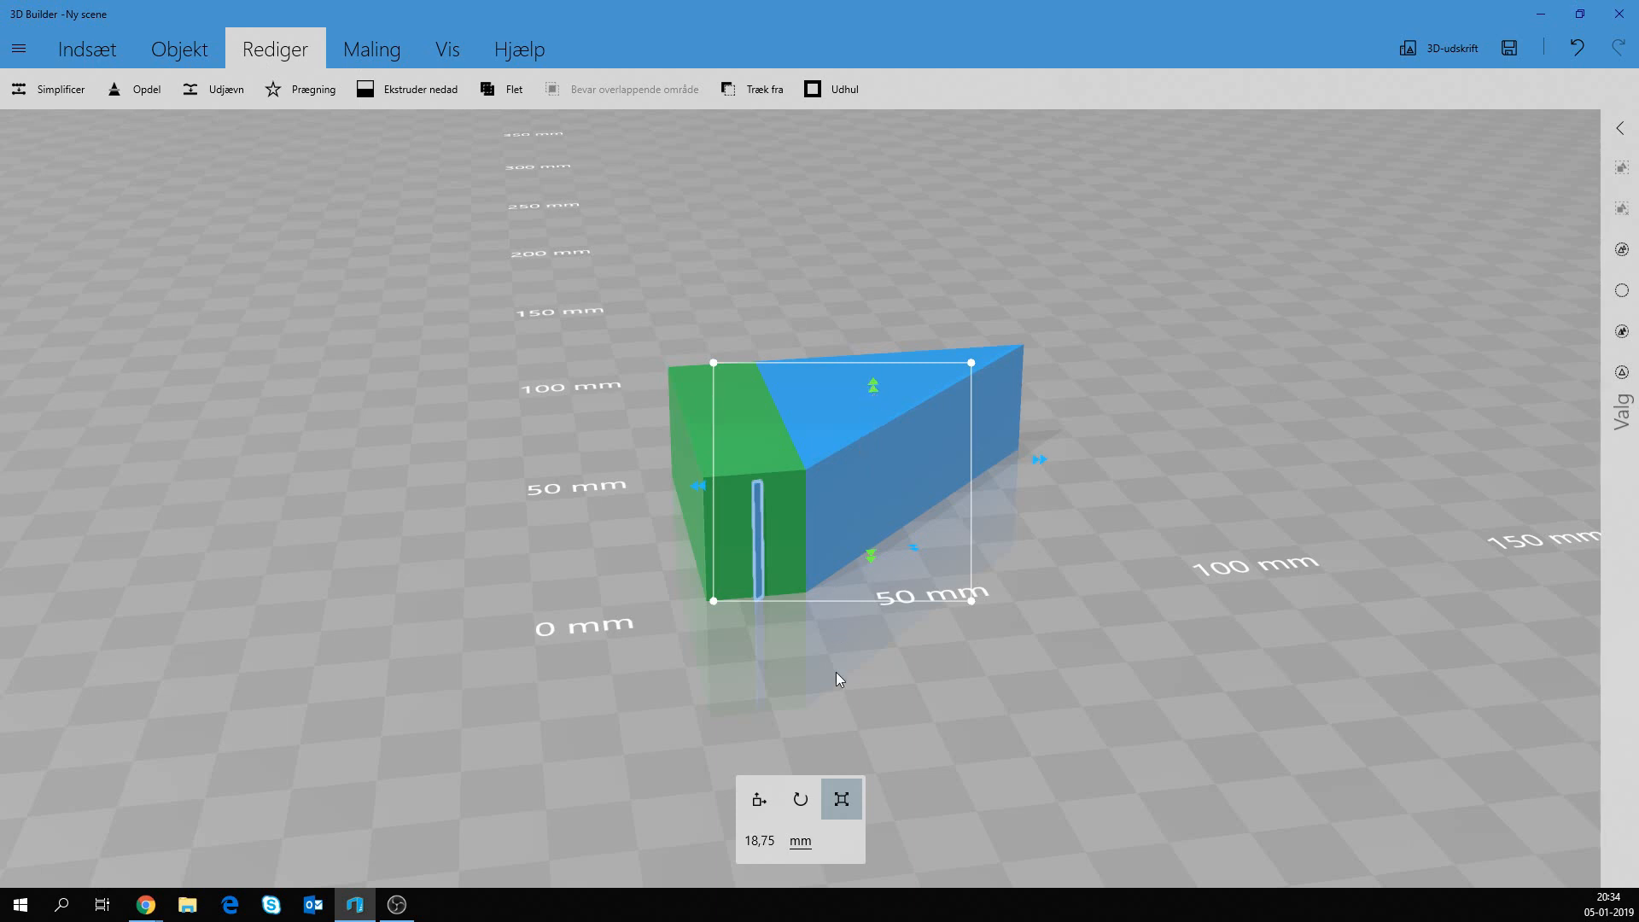
pyautogui.moveTo(872, 384); pyautogui.dragTo(878, 290)
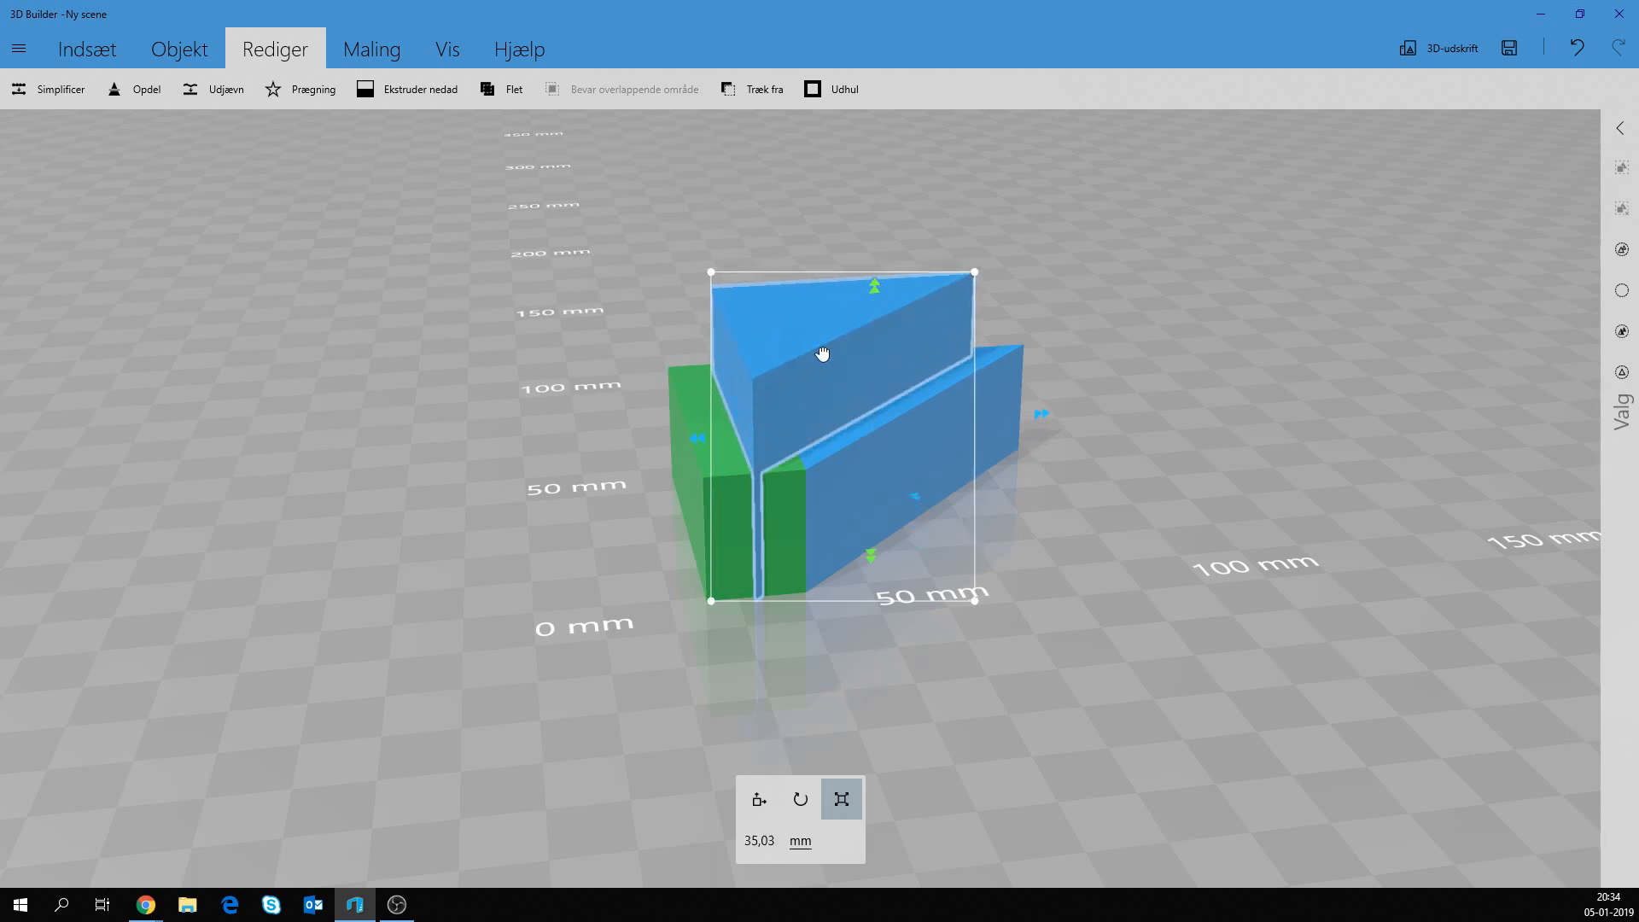
# Shift the wedge copy forward and lower it so it extends both above and below the original wedge.
pyautogui.moveTo(824, 348); pyautogui.dragTo(824, 361)
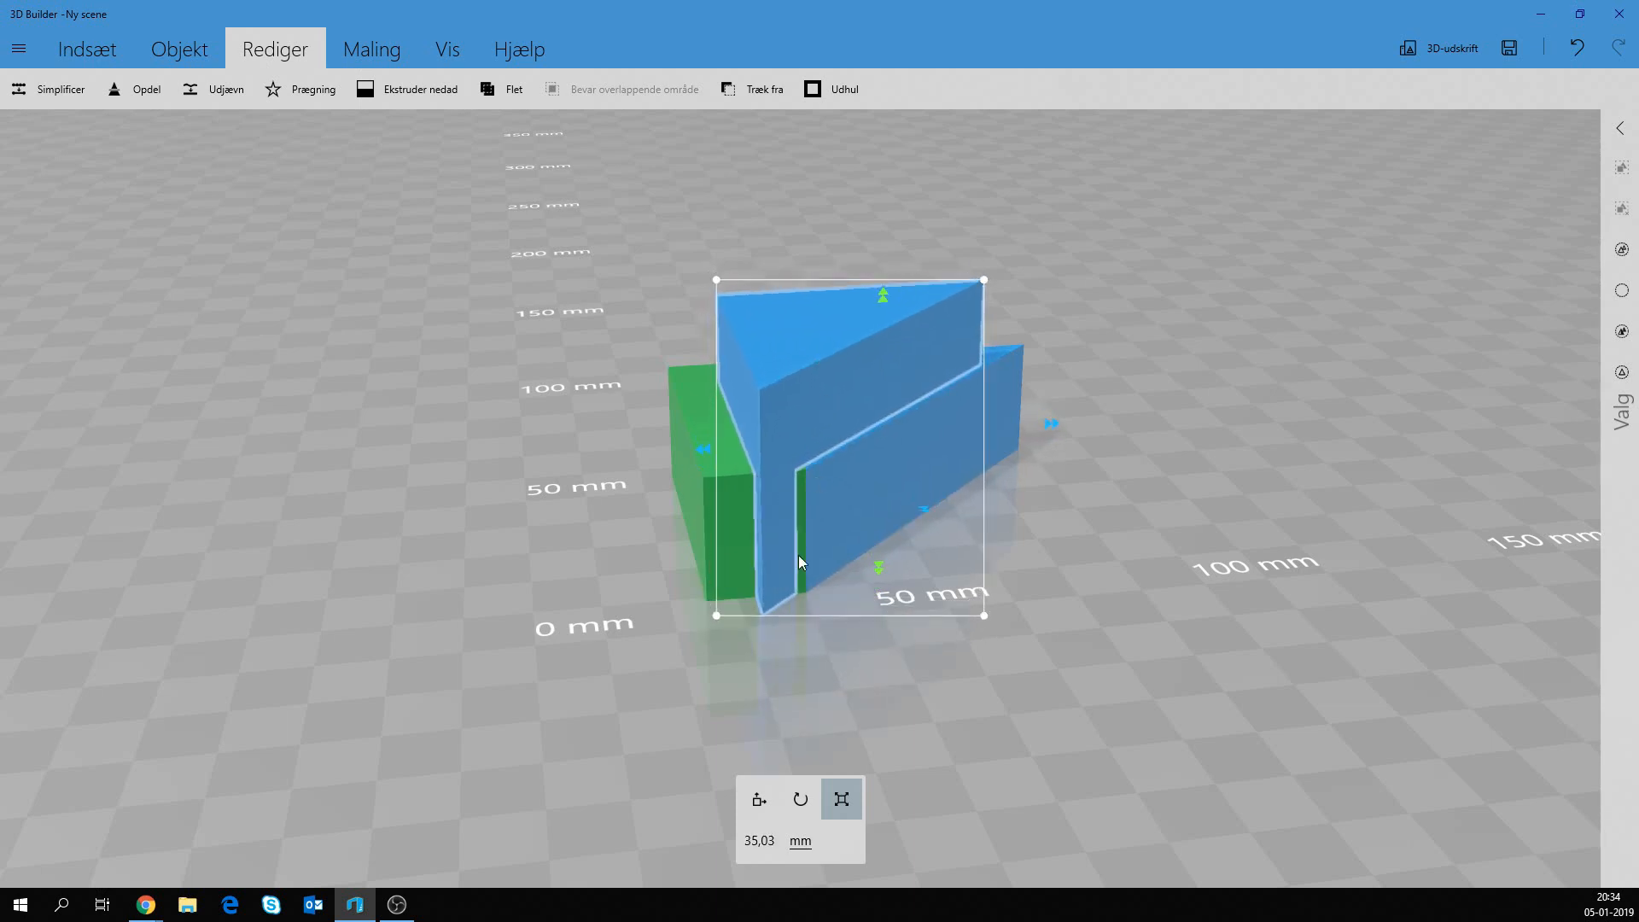
pyautogui.click(757, 801)
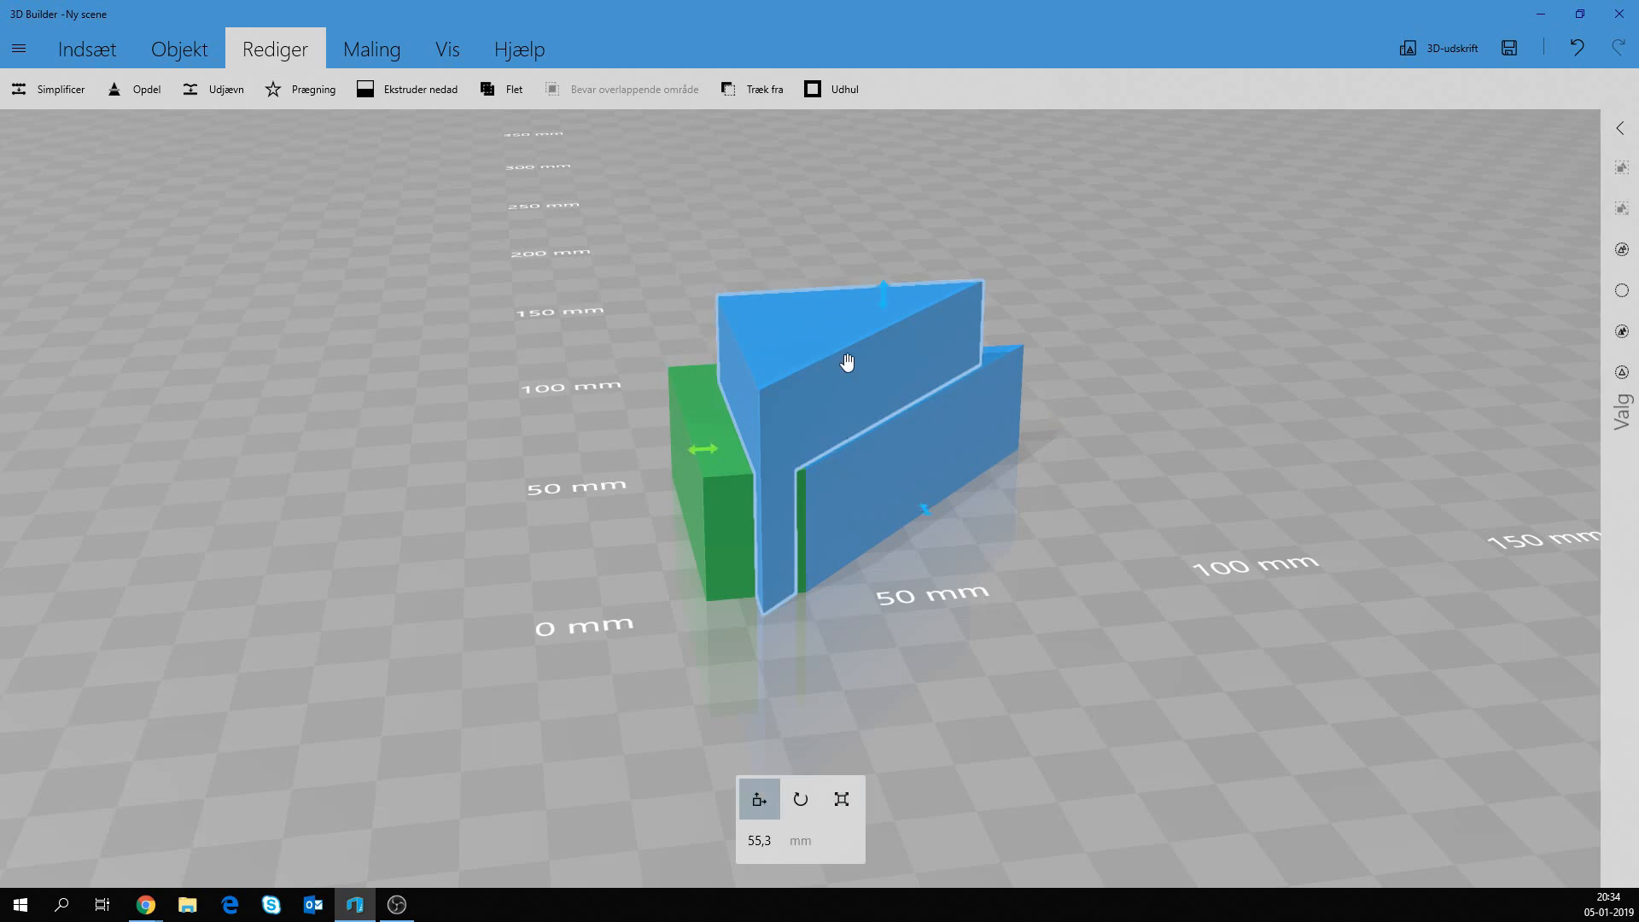
pyautogui.moveTo(847, 362); pyautogui.dragTo(852, 396)
# Move the wedge copy inside the original's outline, leaving thin walls along the two sides away from the green block.
pyautogui.moveTo(1025, 386); pyautogui.dragTo(1328, 559)
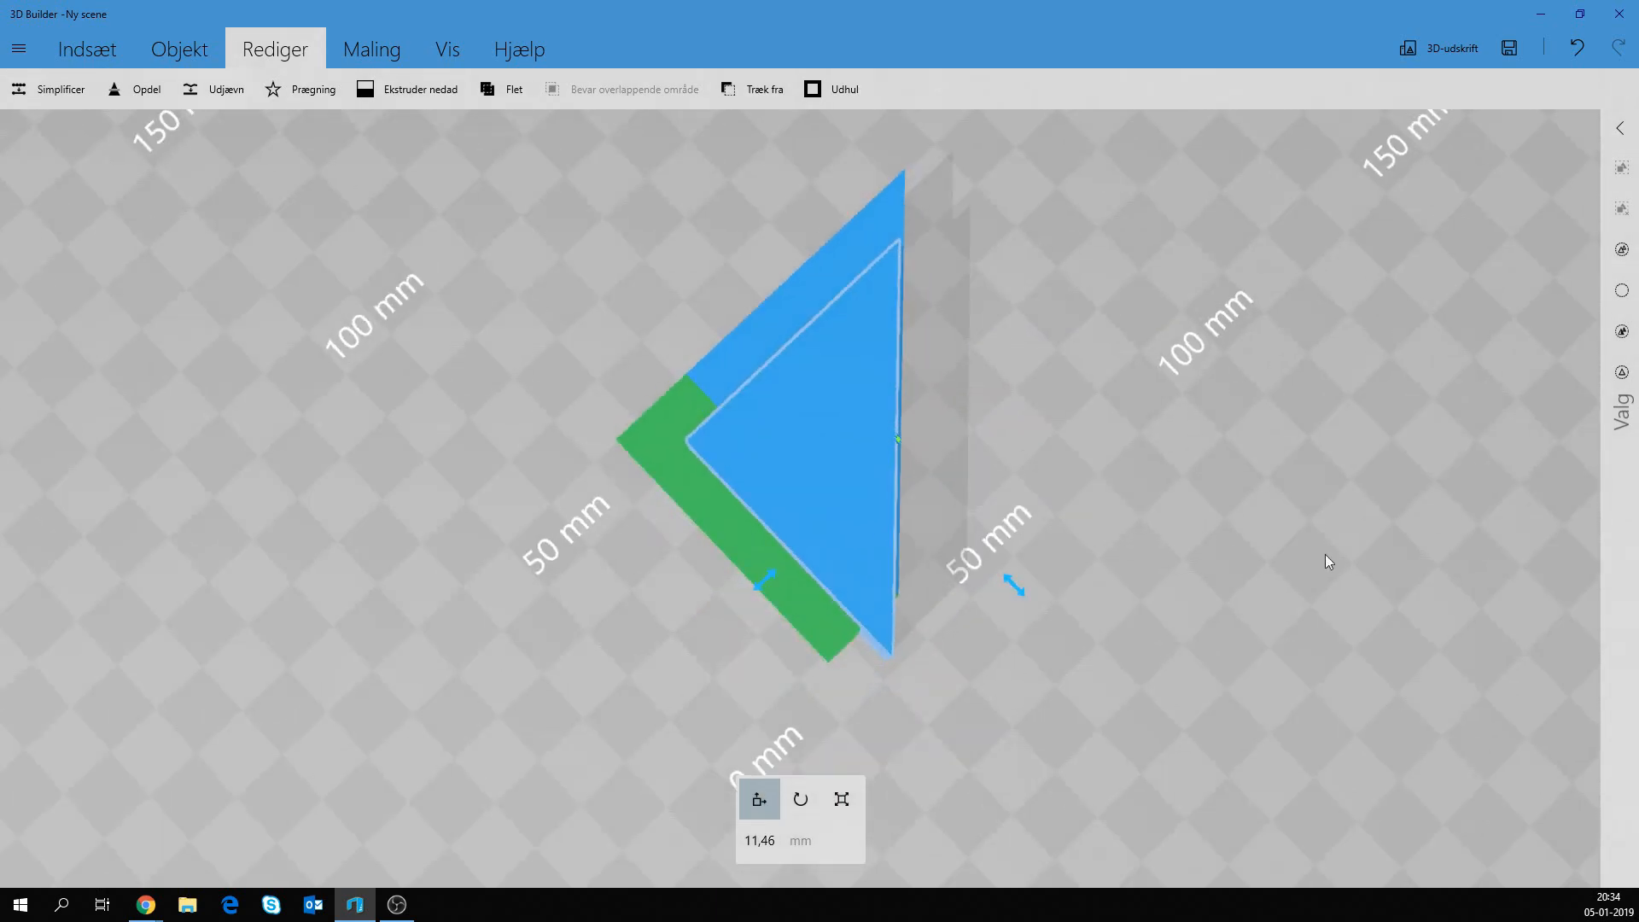
pyautogui.moveTo(828, 538); pyautogui.dragTo(819, 498)
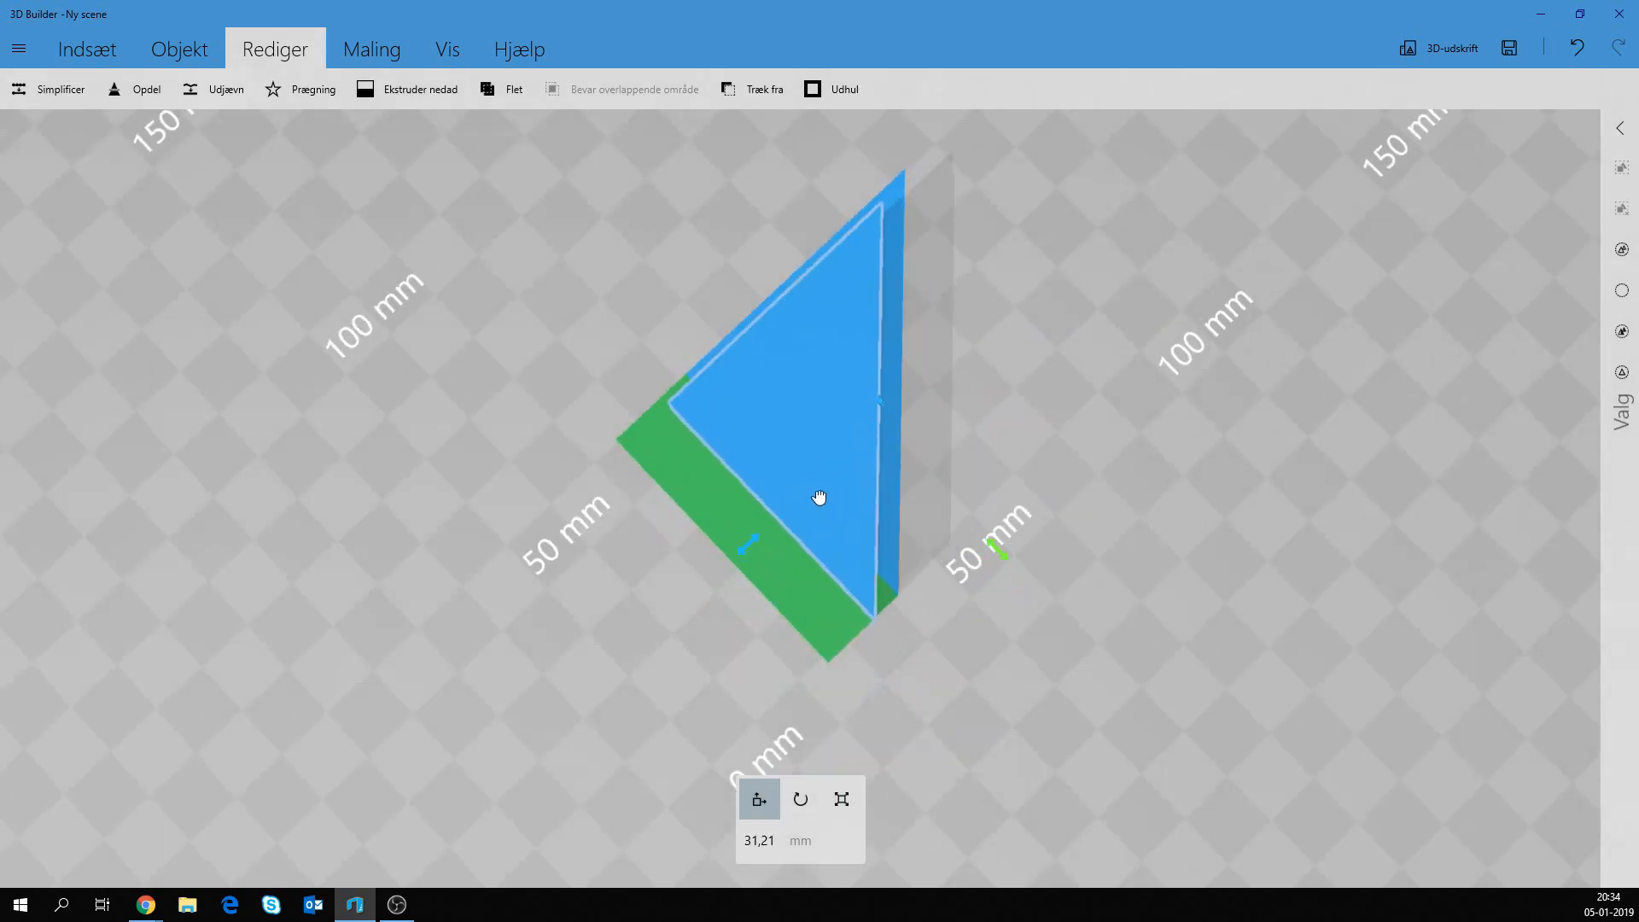
pyautogui.moveTo(1007, 587); pyautogui.dragTo(820, 416)
pyautogui.moveTo(1062, 350); pyautogui.dragTo(765, 507)
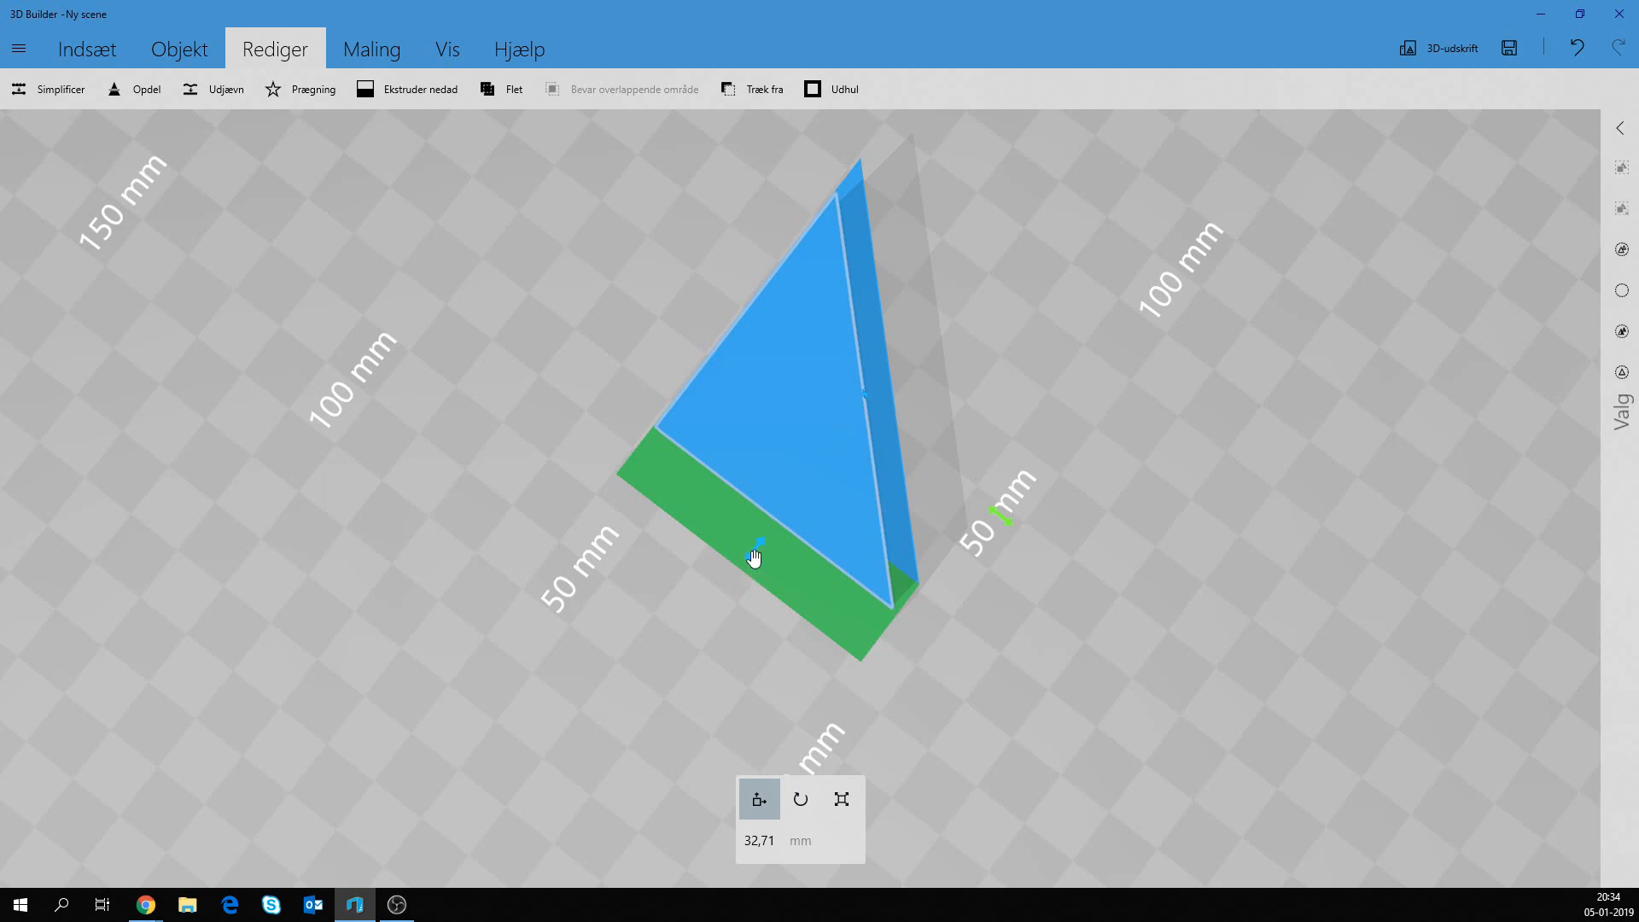
pyautogui.moveTo(755, 557); pyautogui.dragTo(777, 539)
pyautogui.moveTo(779, 536); pyautogui.dragTo(772, 627, button='right')
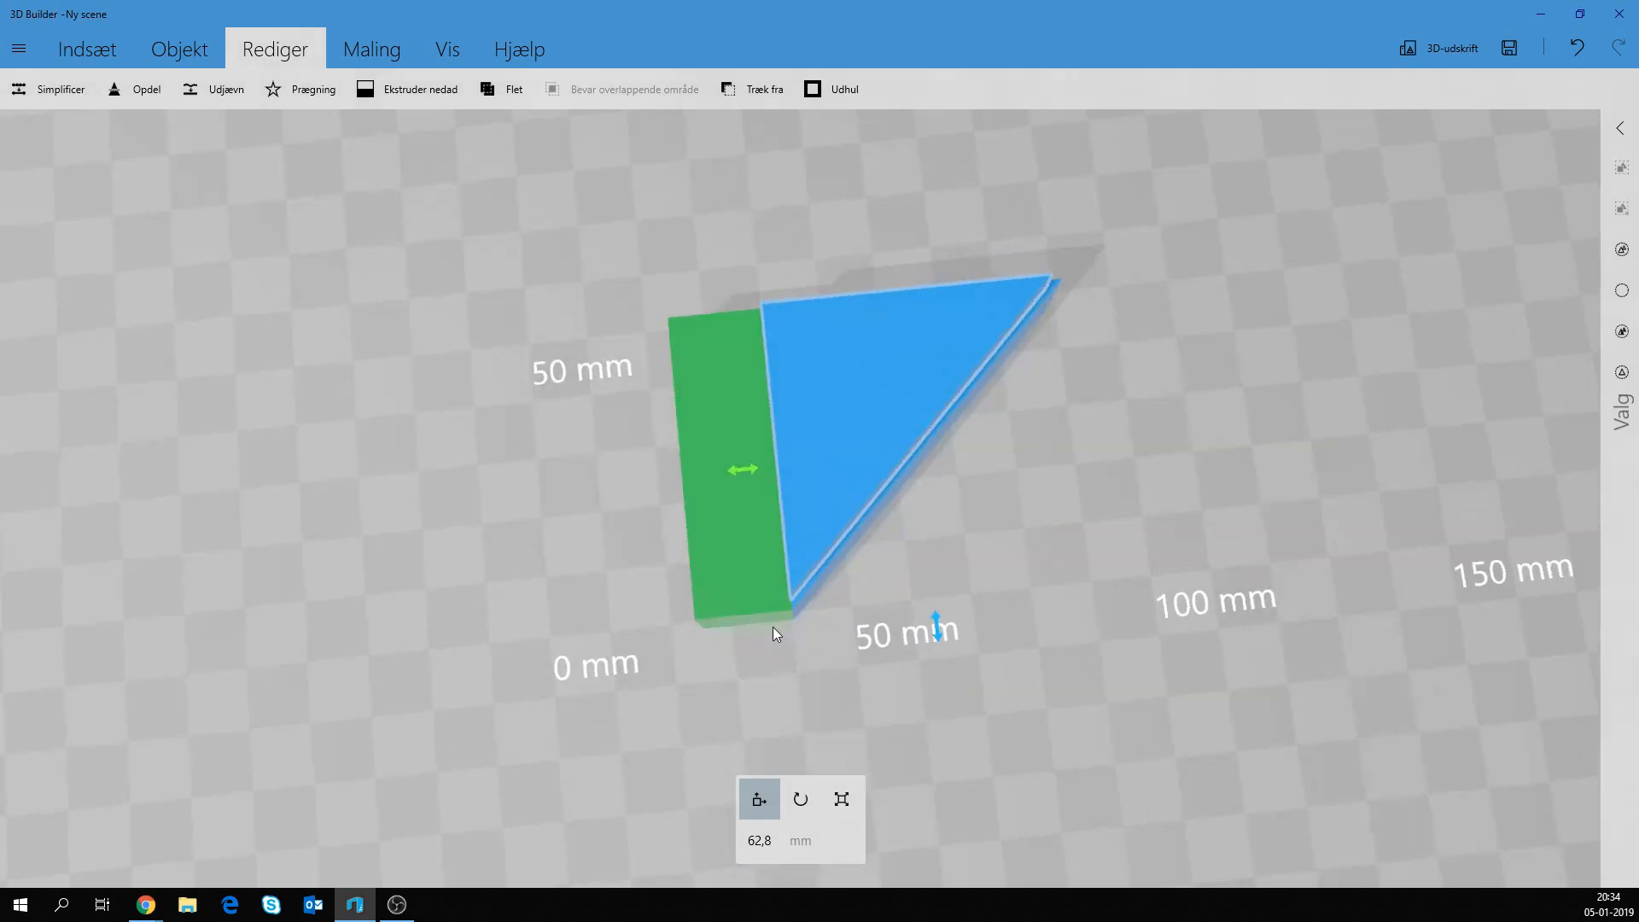
# Subtract the tall wedge copy from the original wedge to hollow it out.
pyautogui.moveTo(999, 664); pyautogui.dragTo(843, 485, button='right')
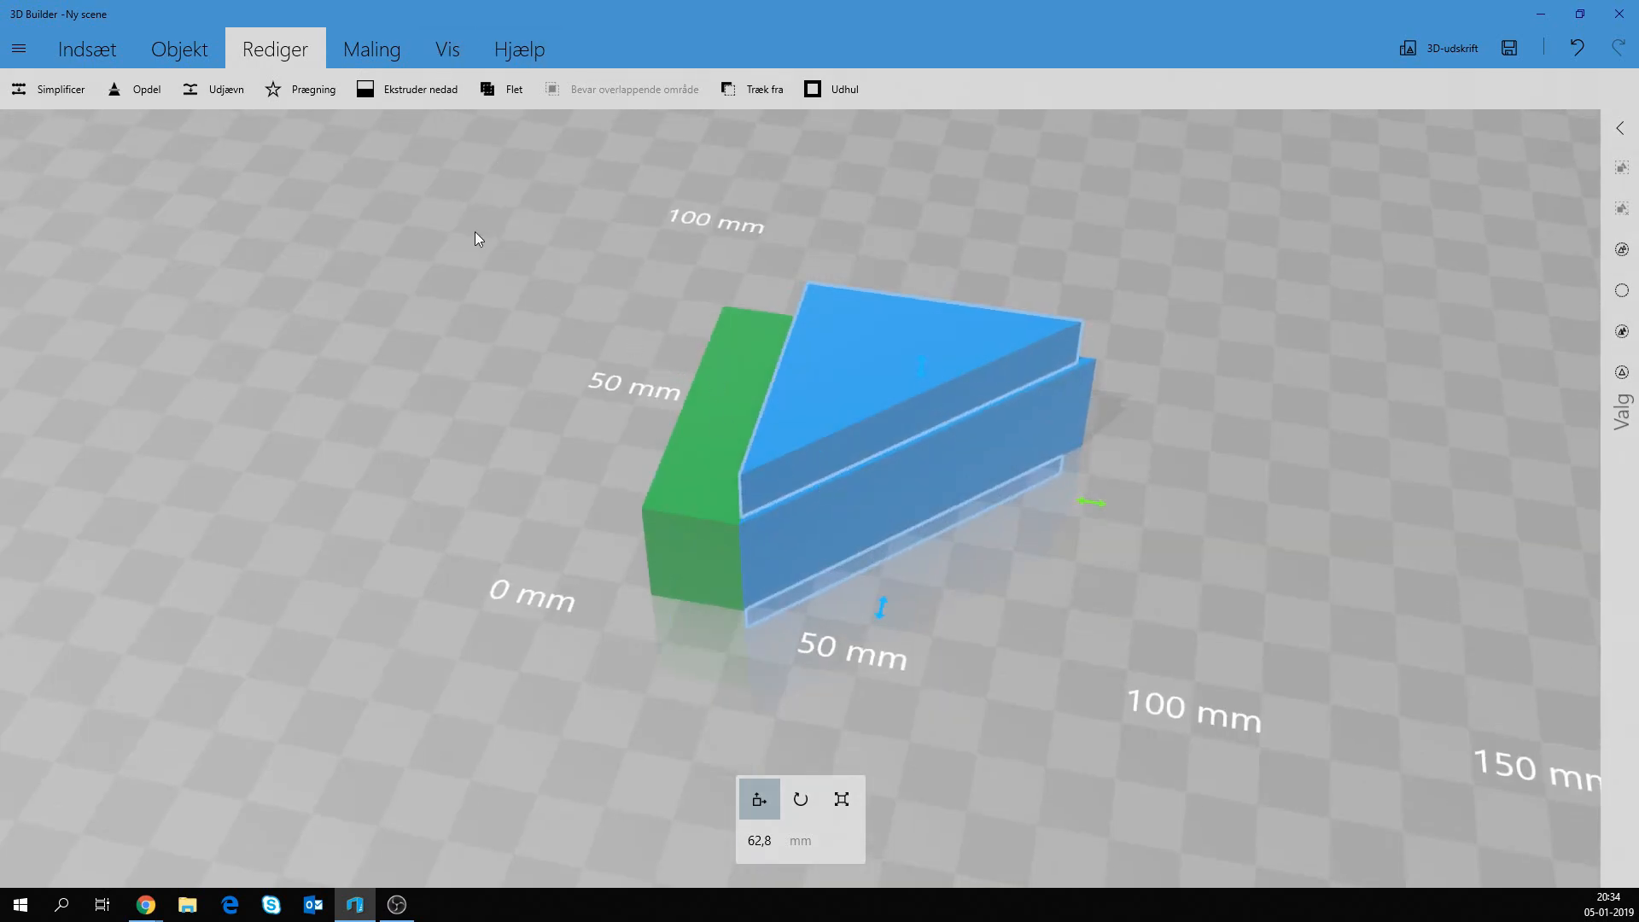
pyautogui.click(765, 93)
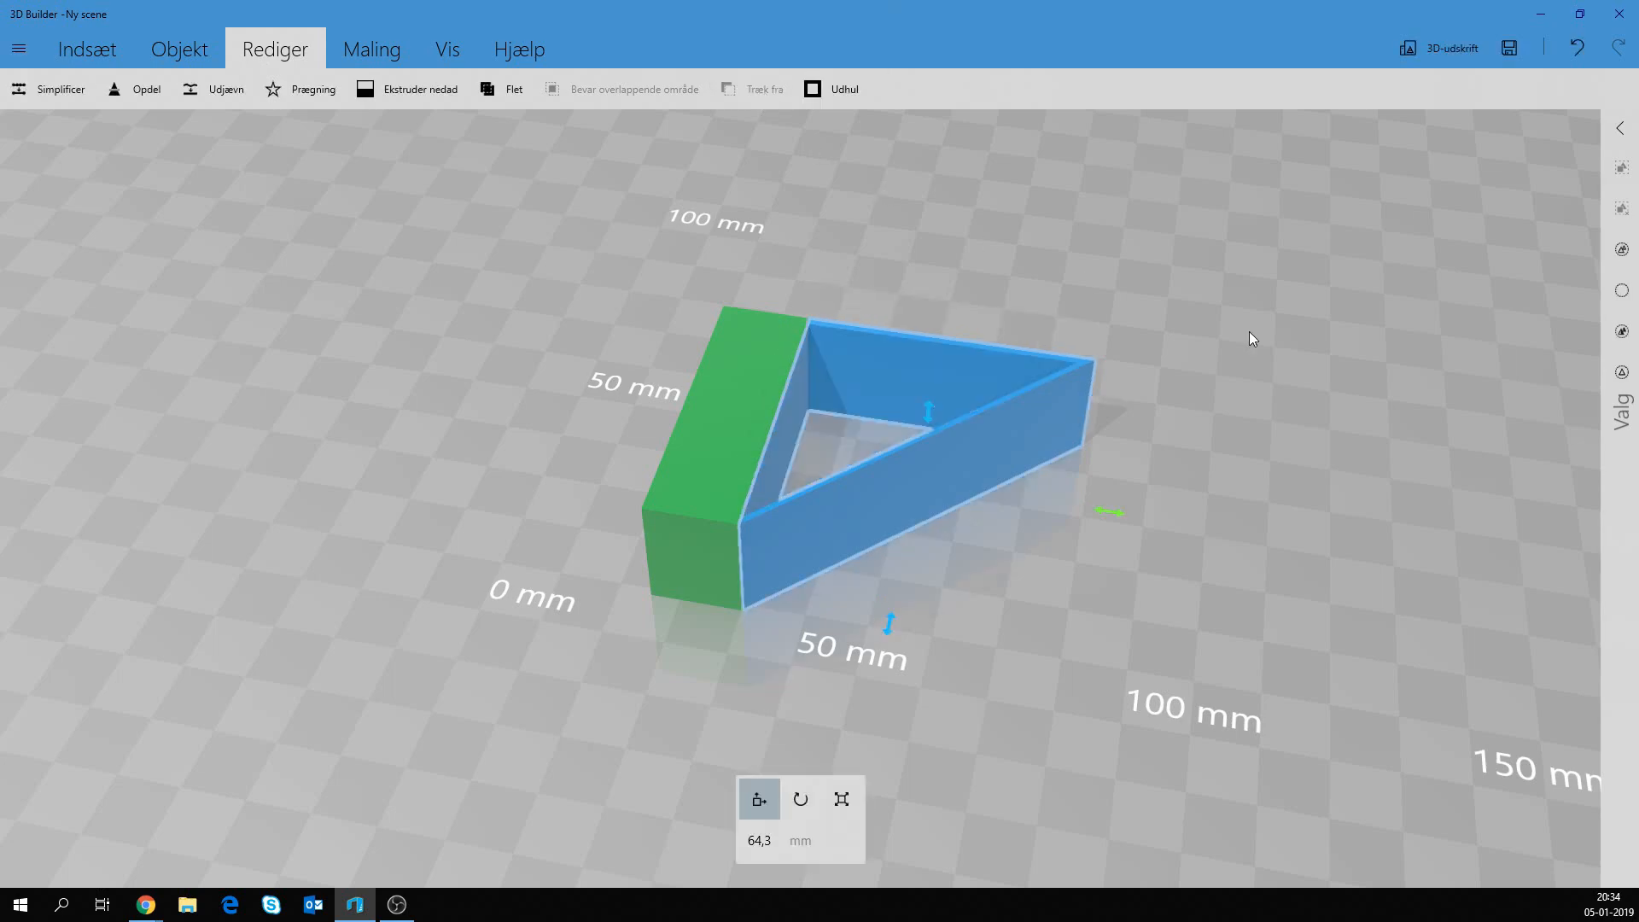
pyautogui.moveTo(1251, 336); pyautogui.dragTo(1448, 495, button='right')
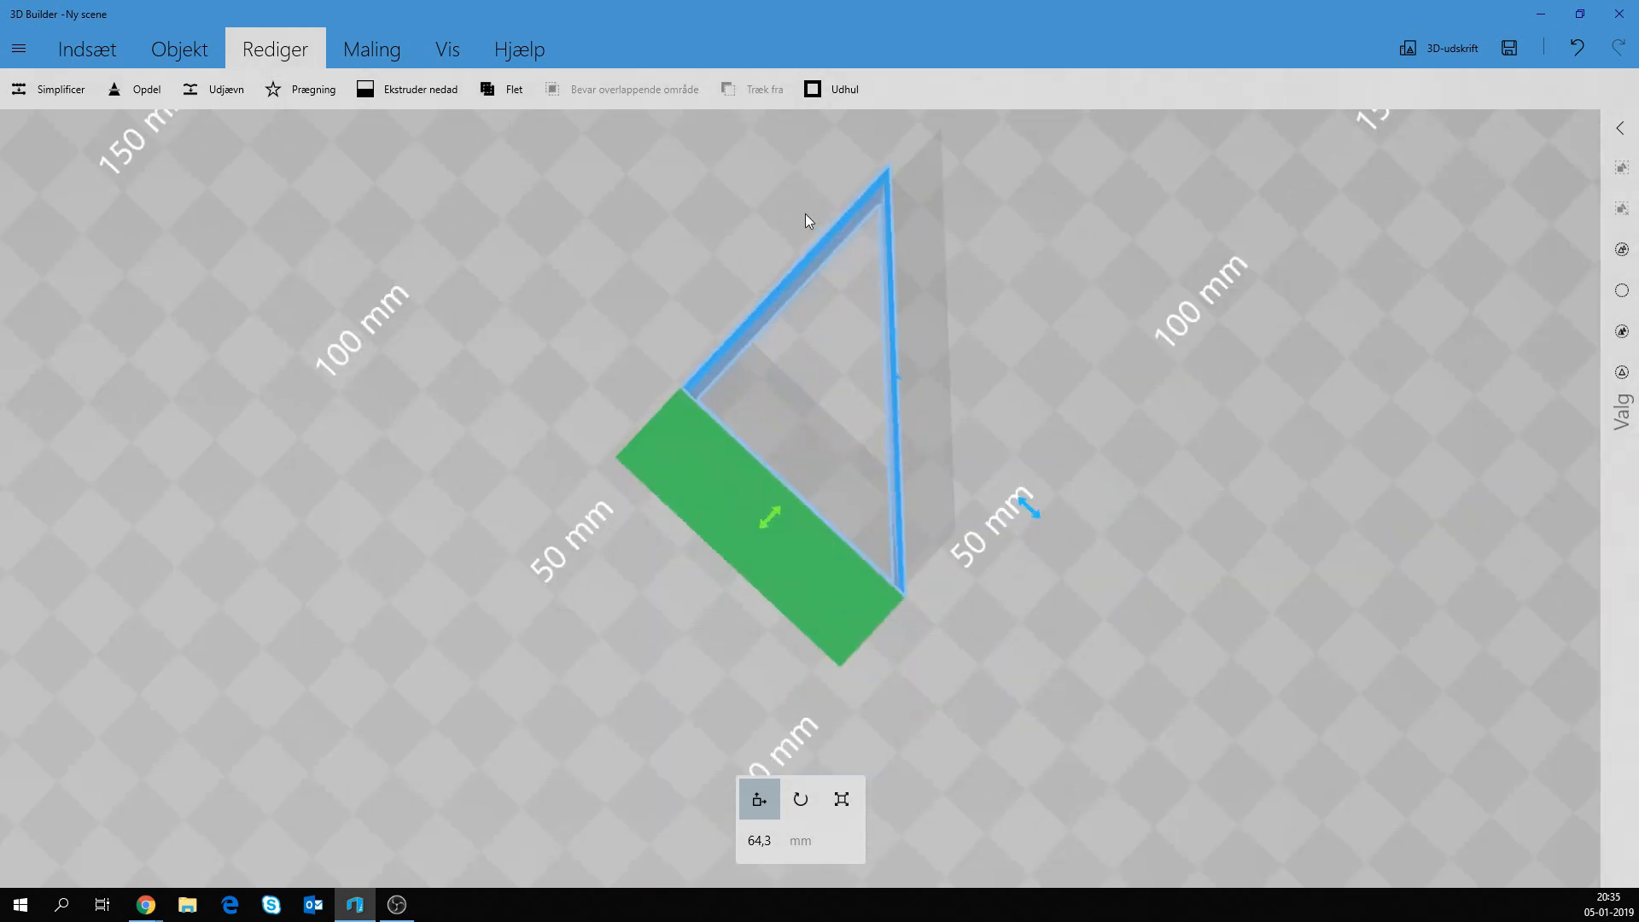
pyautogui.moveTo(841, 279); pyautogui.dragTo(997, 521, button='right')
# Duplicate the green block and place the copy in the open area beside the original.
pyautogui.moveTo(767, 499); pyautogui.dragTo(899, 479)
pyautogui.moveTo(904, 479); pyautogui.dragTo(1067, 470, button='right')
pyautogui.click(752, 451)
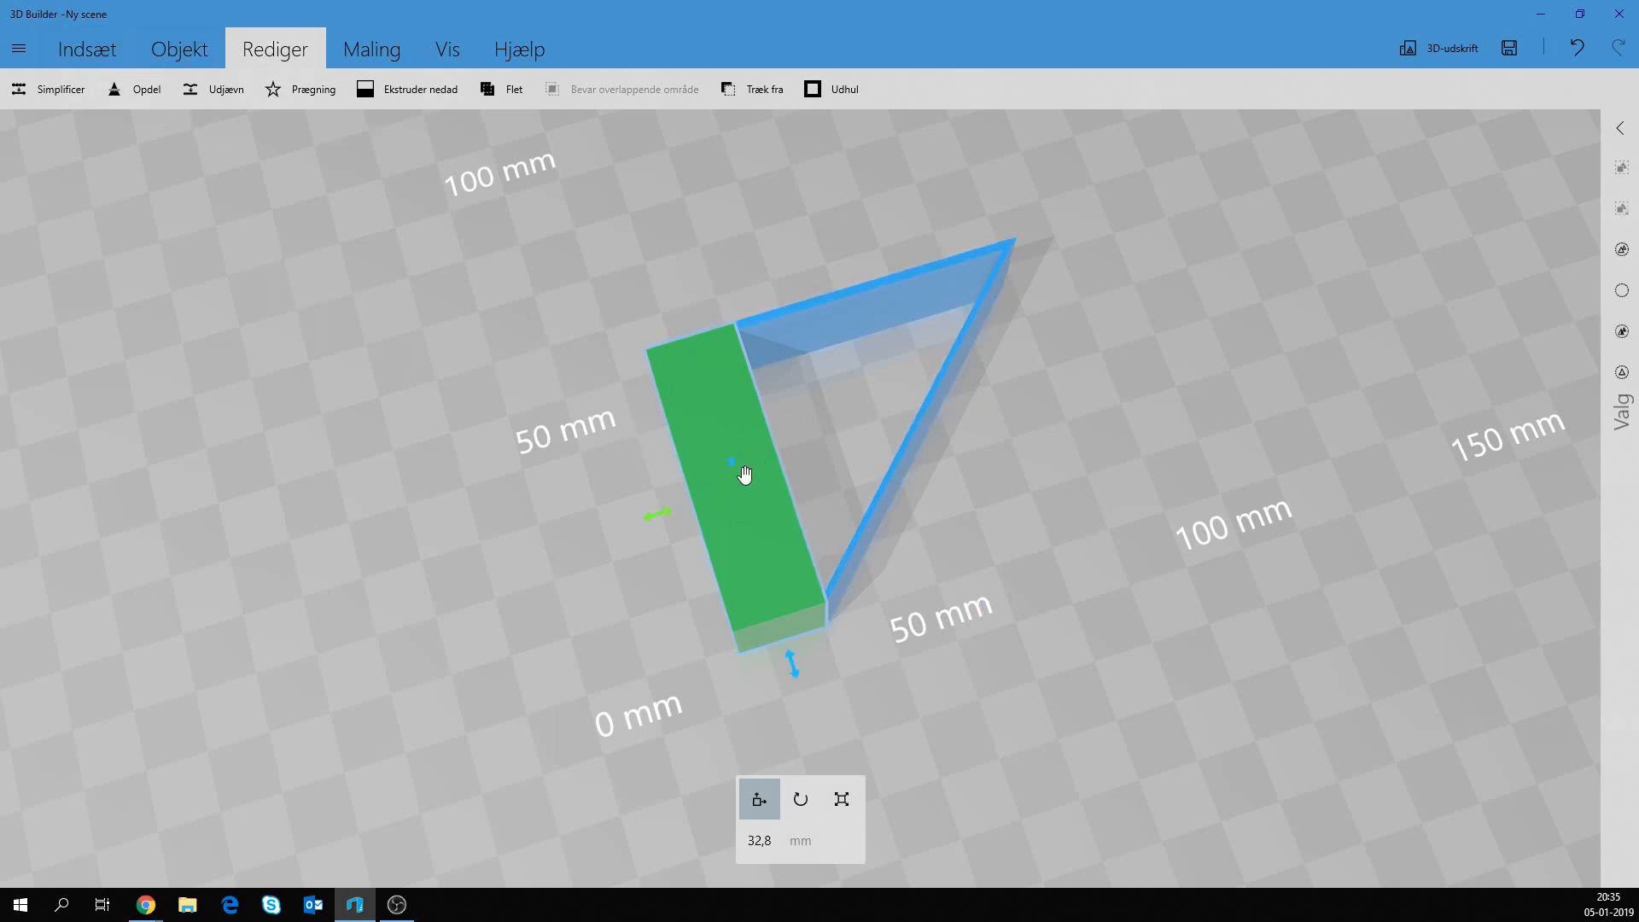
pyautogui.hotkey('ctrl', 'd')
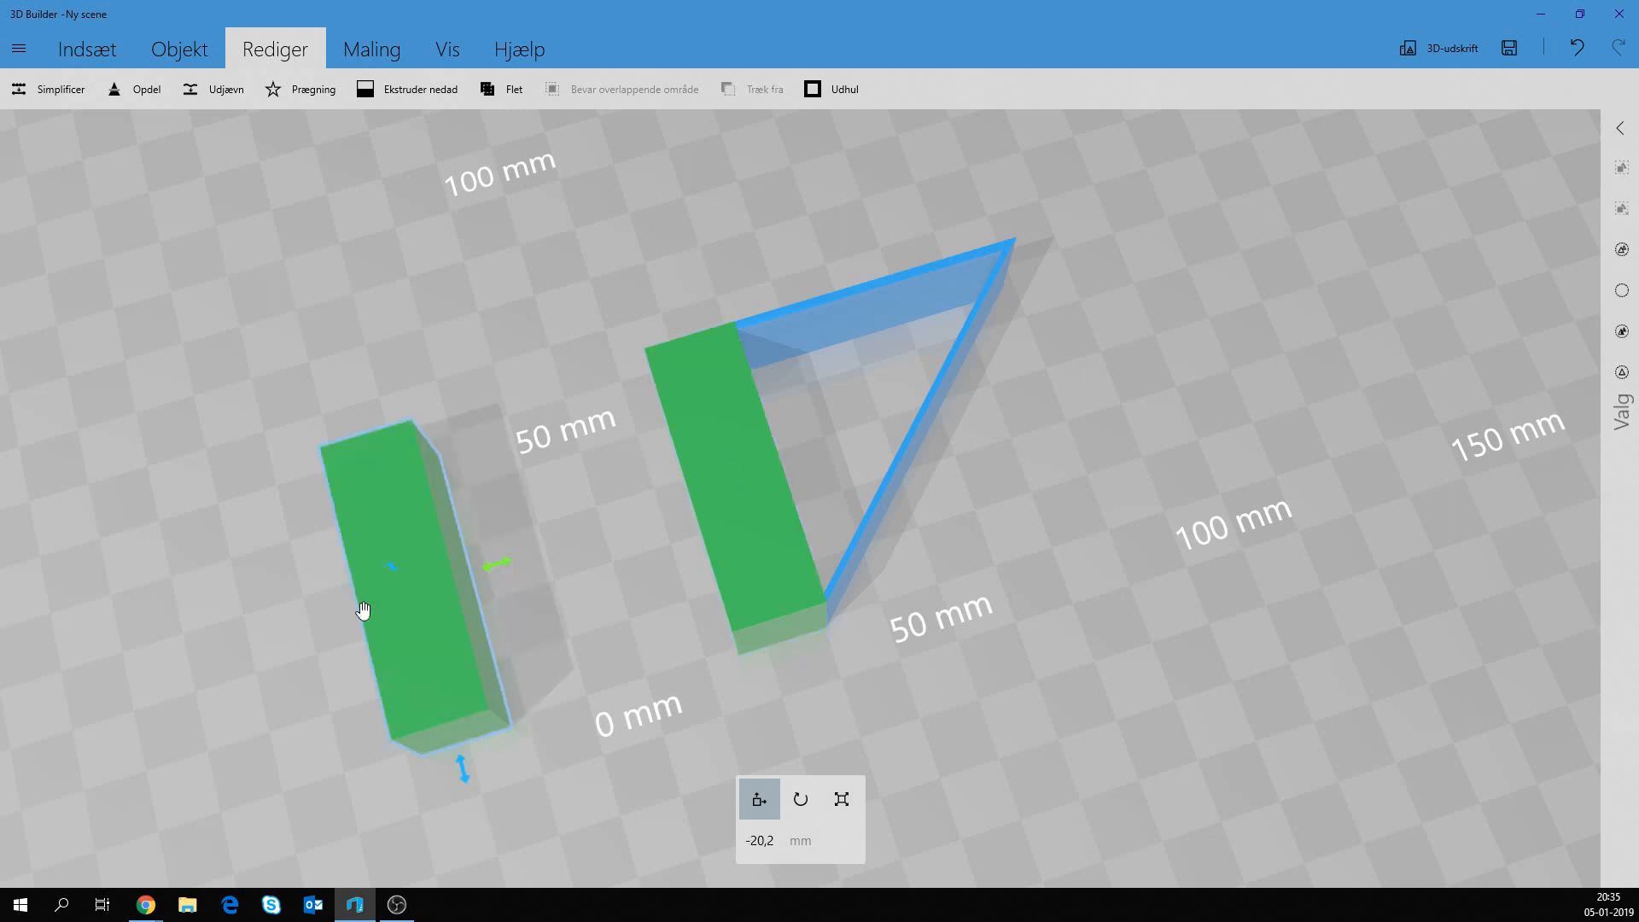
pyautogui.moveTo(429, 616); pyautogui.dragTo(453, 588)
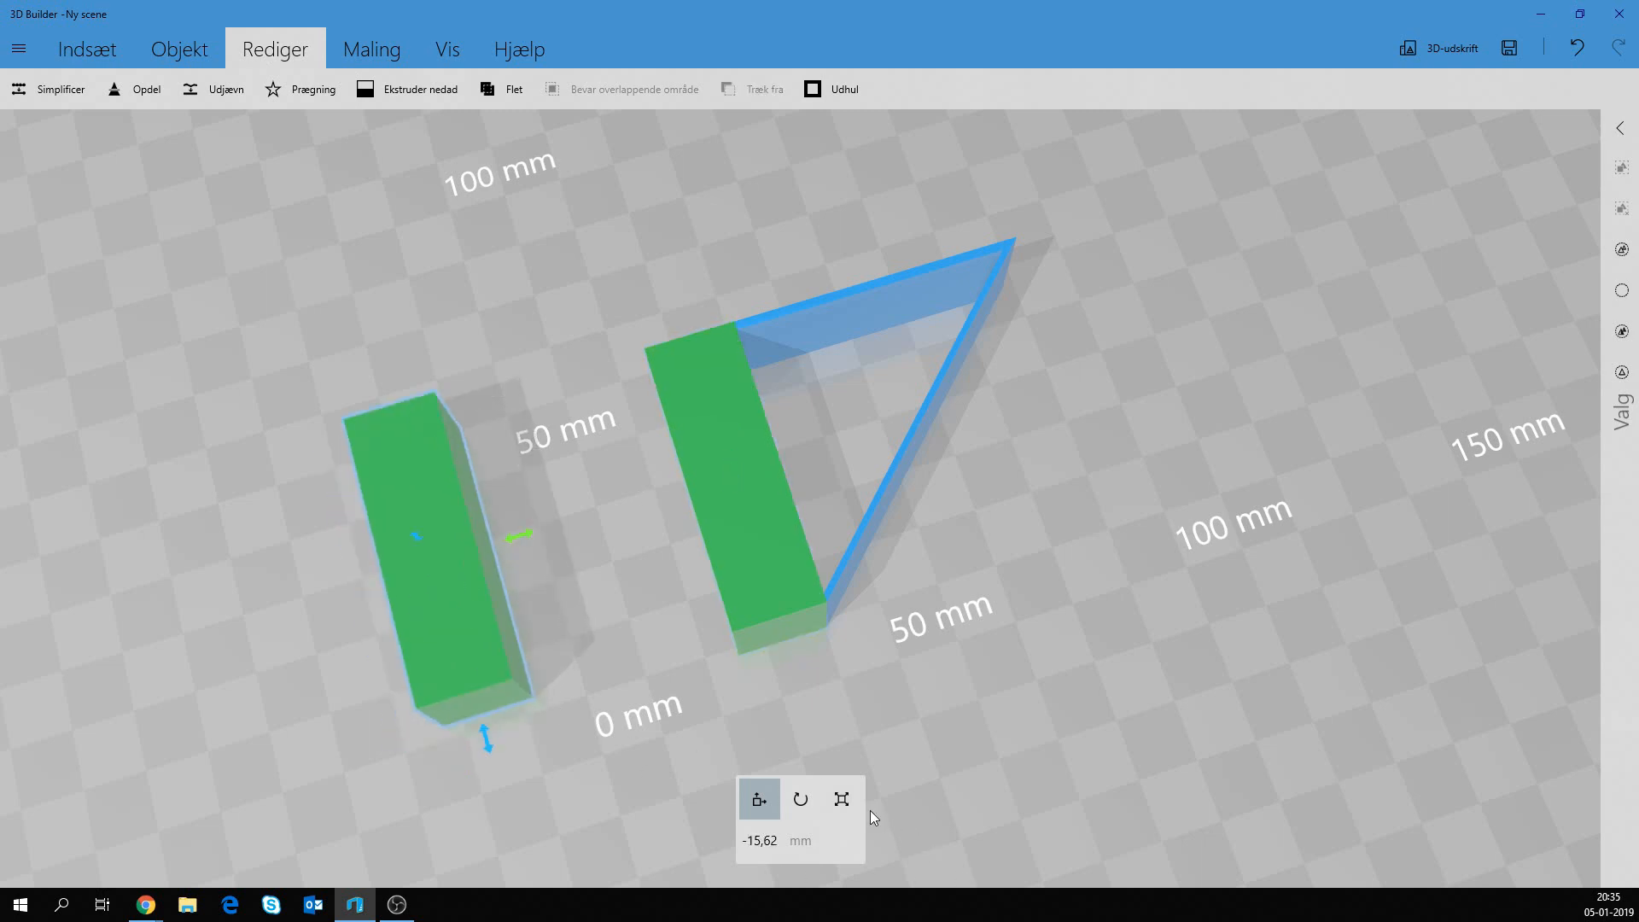
# Scale the green block's copy proportionally to a length of 45 mm.
pyautogui.click(841, 799)
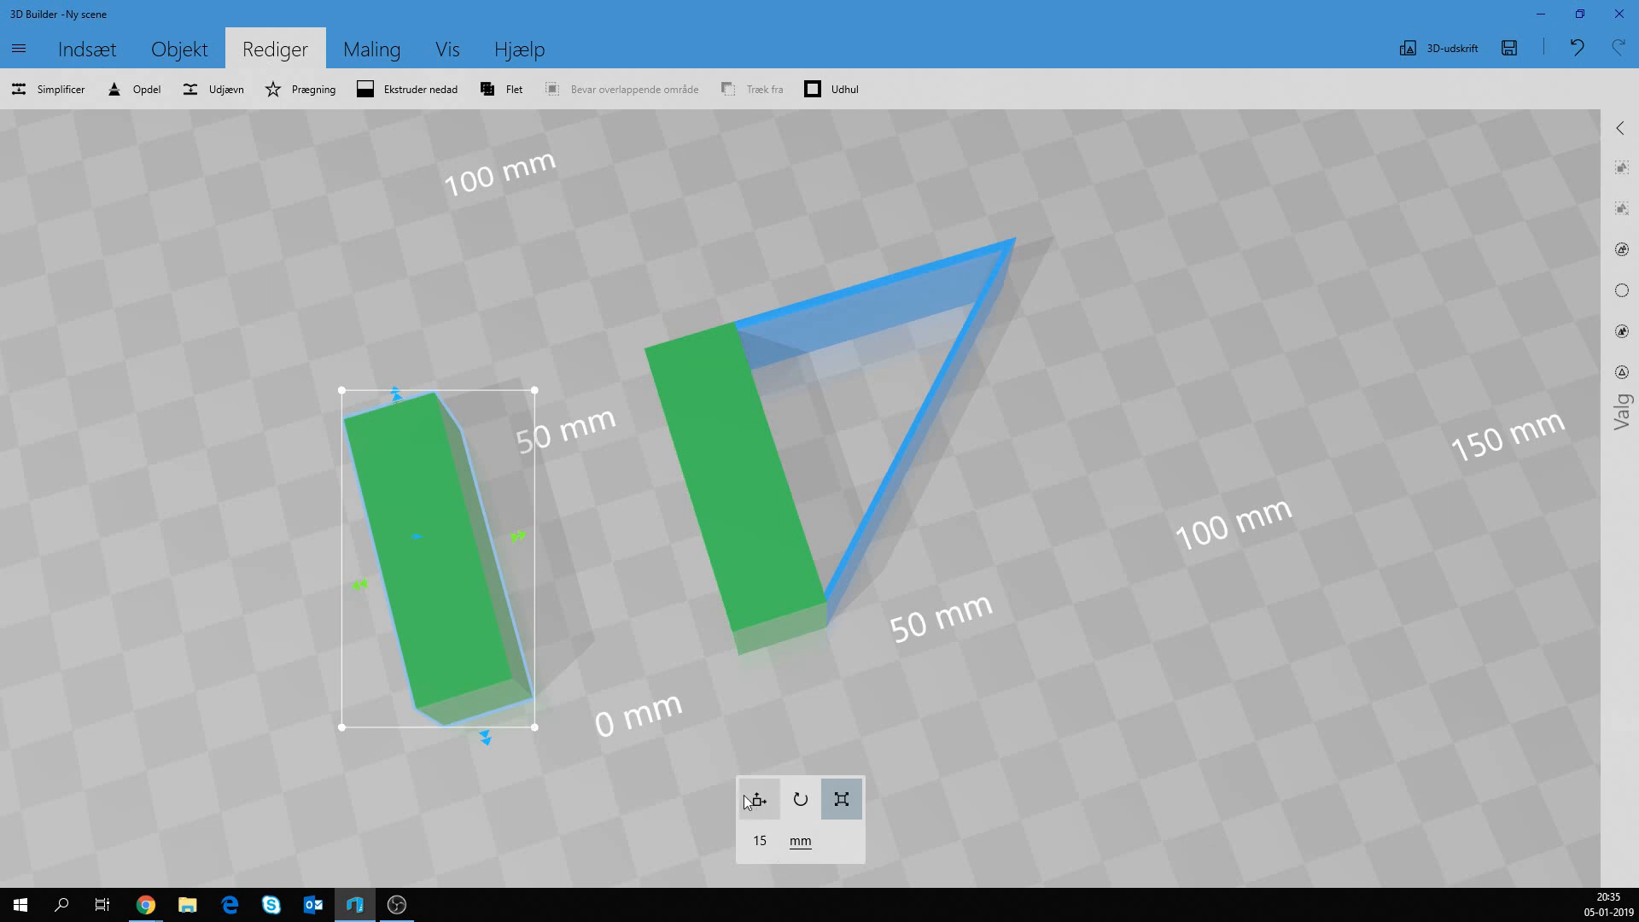
pyautogui.click(759, 841)
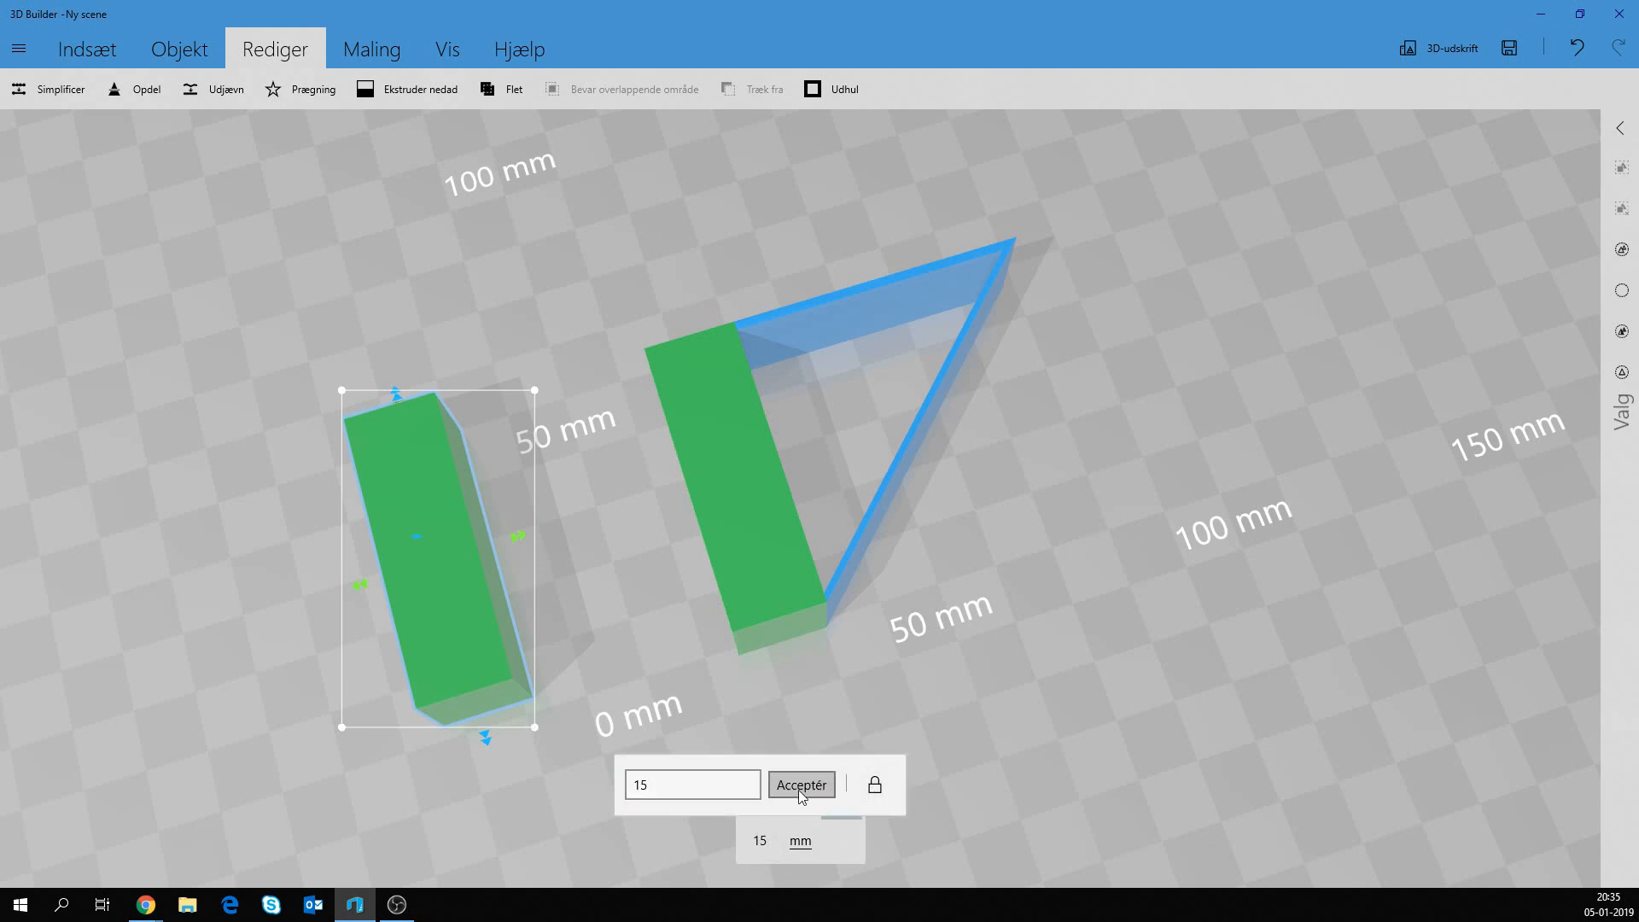
pyautogui.click(392, 394)
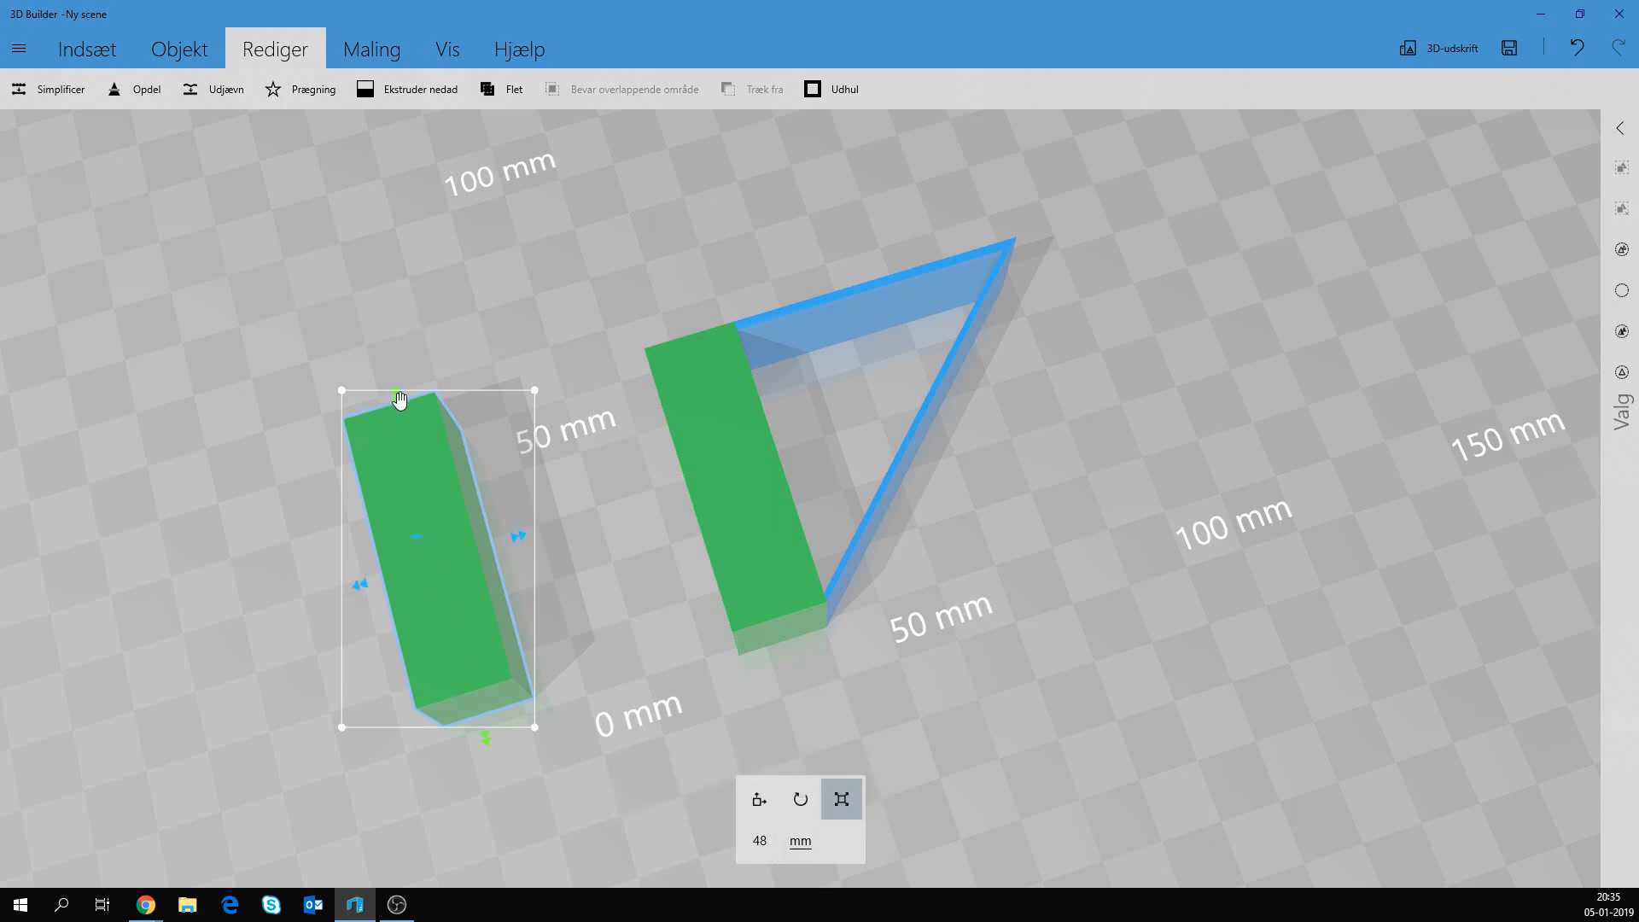
pyautogui.click(759, 841)
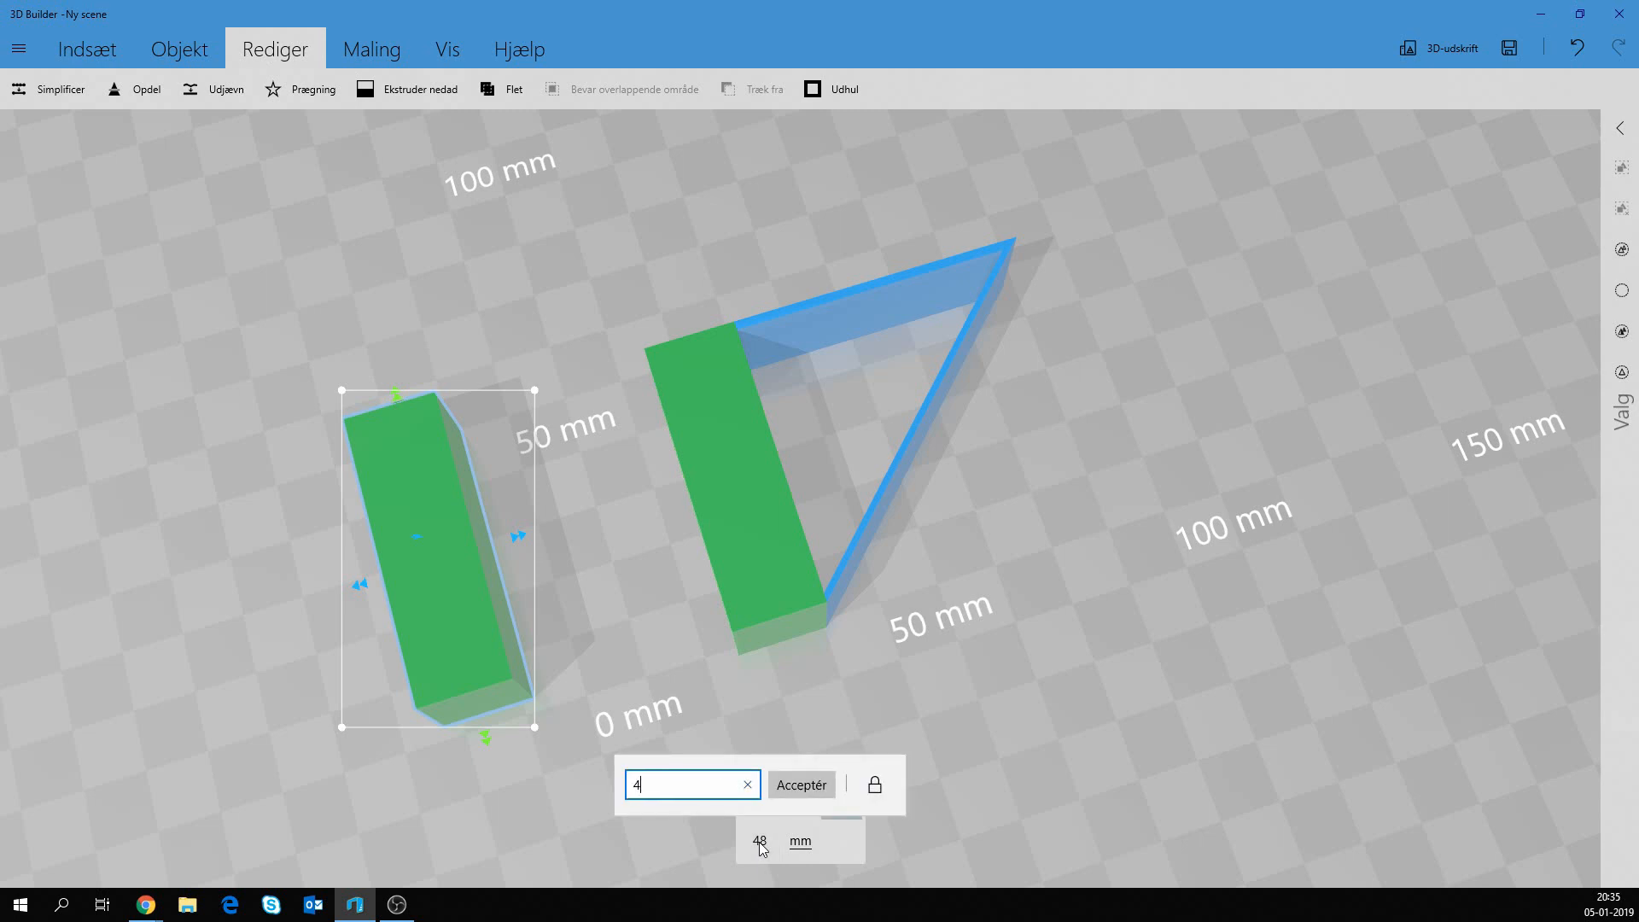
pyautogui.press('Return')
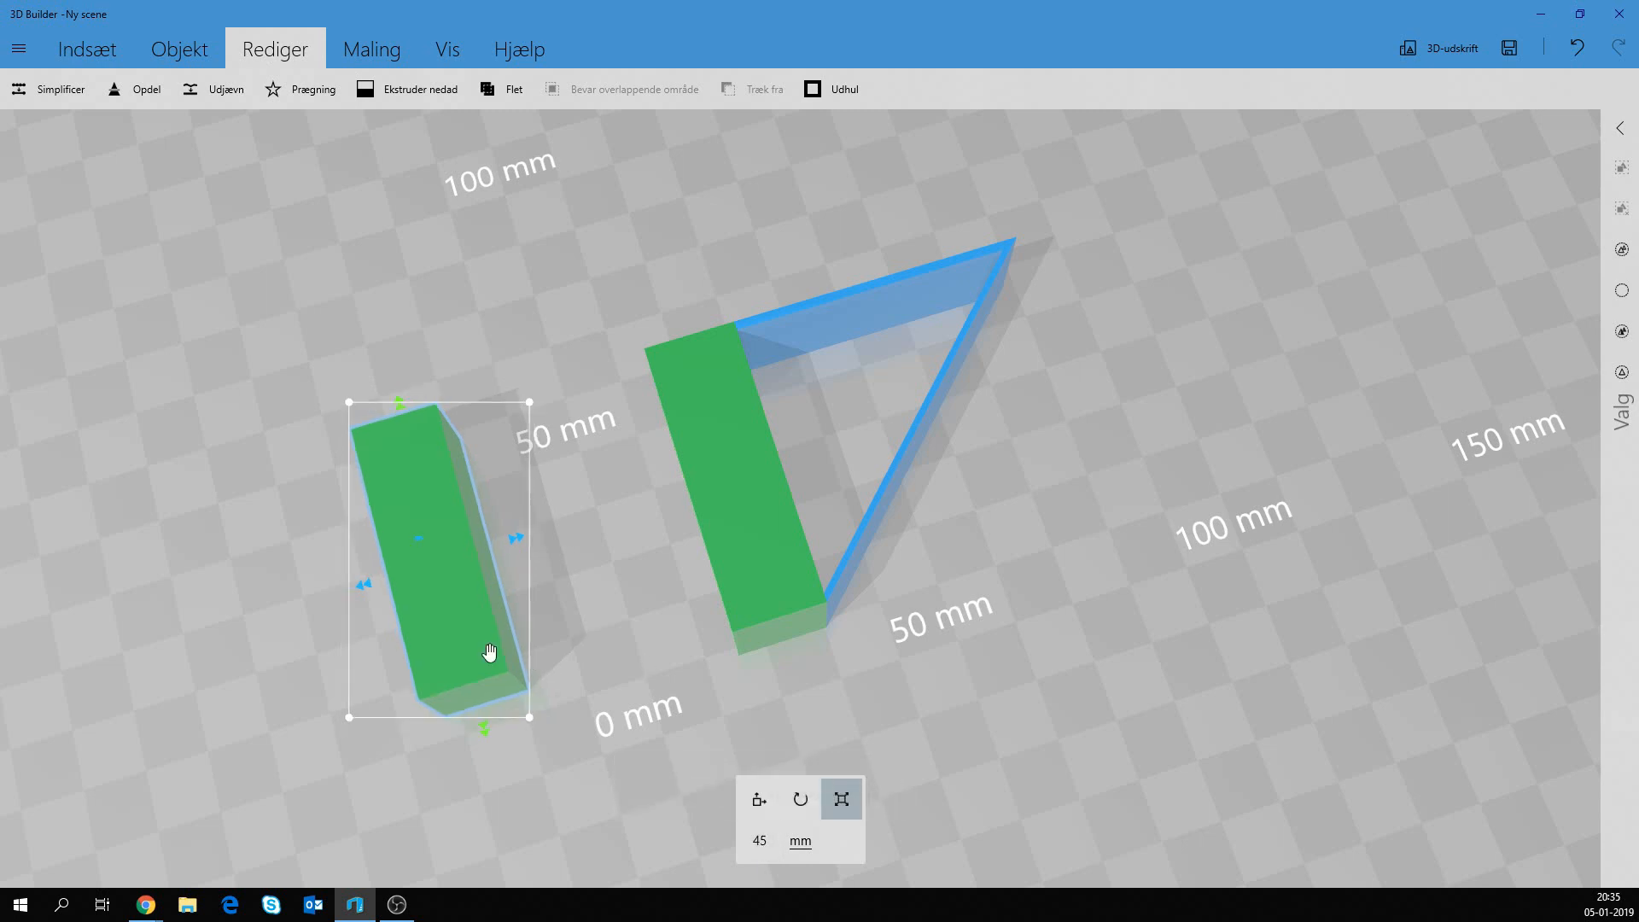
# Stretch only the height of the green block's copy to about 28 mm.
pyautogui.click(758, 841)
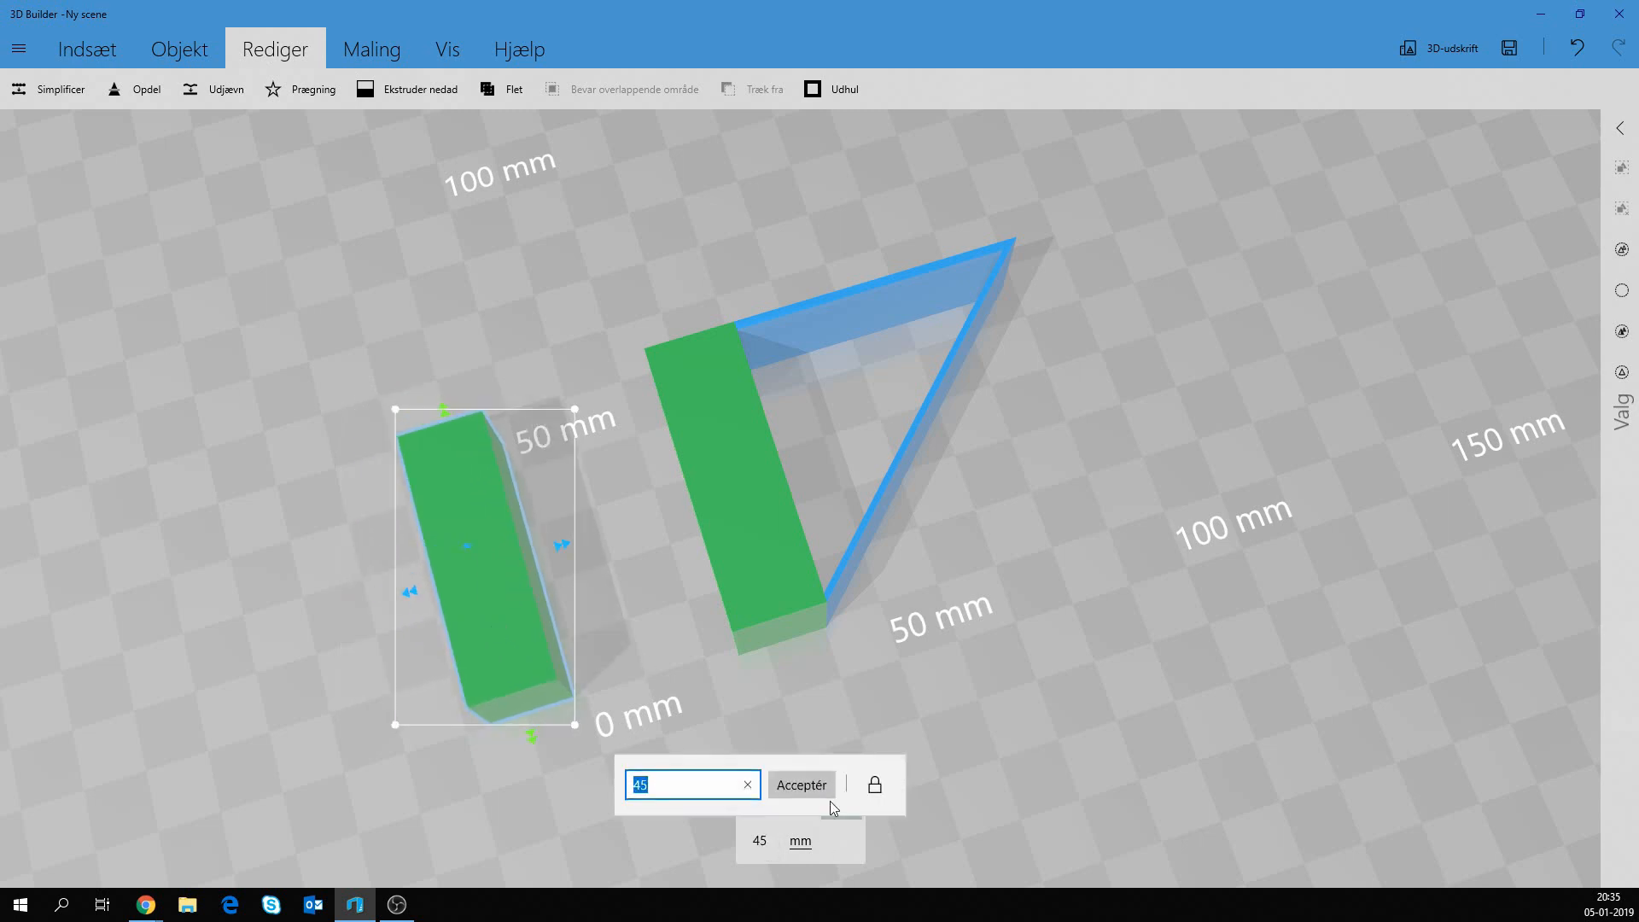
pyautogui.press('Escape')
pyautogui.moveTo(1019, 687); pyautogui.dragTo(954, 477, button='right')
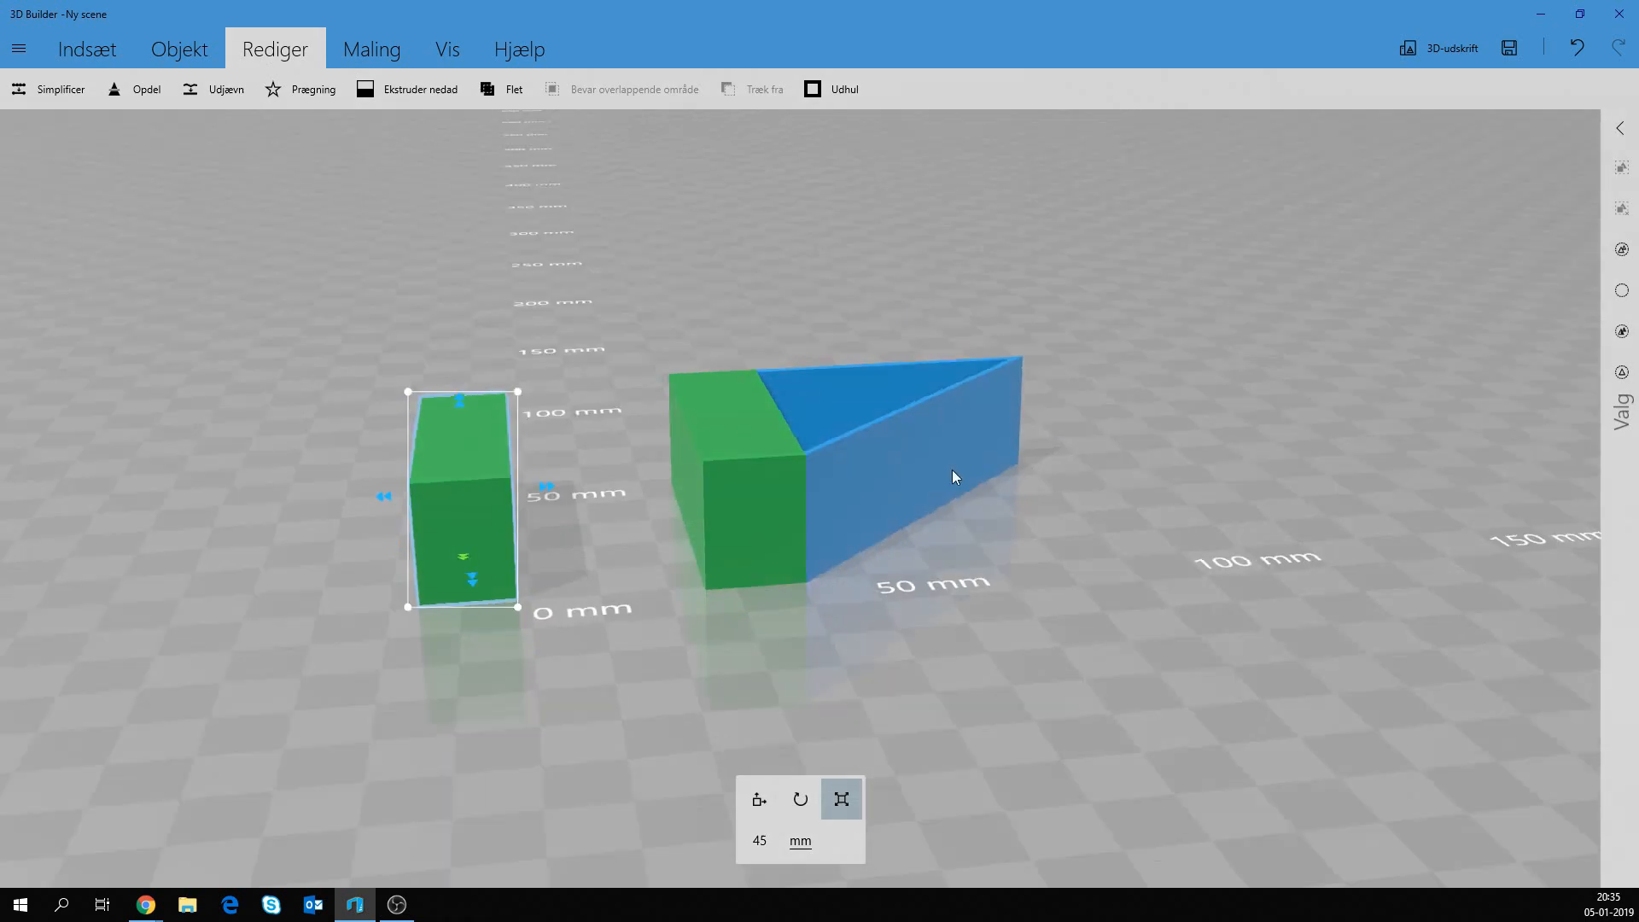
pyautogui.moveTo(470, 410); pyautogui.dragTo(476, 381)
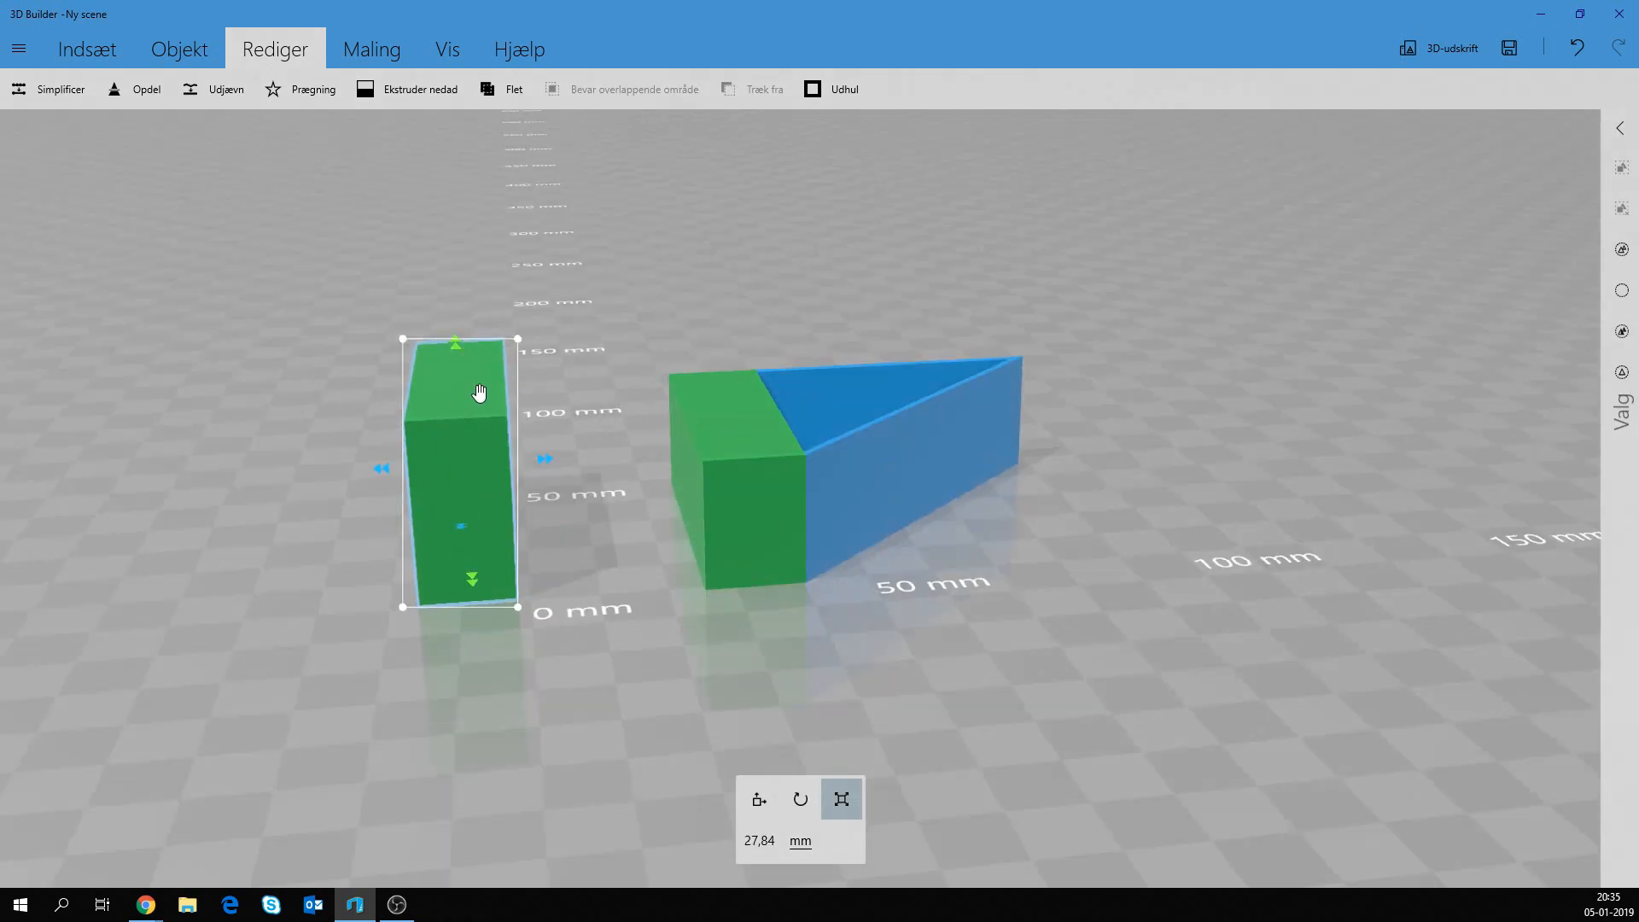
# Move the tall copy over the original green block and lower it through the block to a vertical position of 10 mm.
pyautogui.moveTo(476, 381); pyautogui.dragTo(527, 642, button='right')
pyautogui.moveTo(527, 642); pyautogui.dragTo(752, 486)
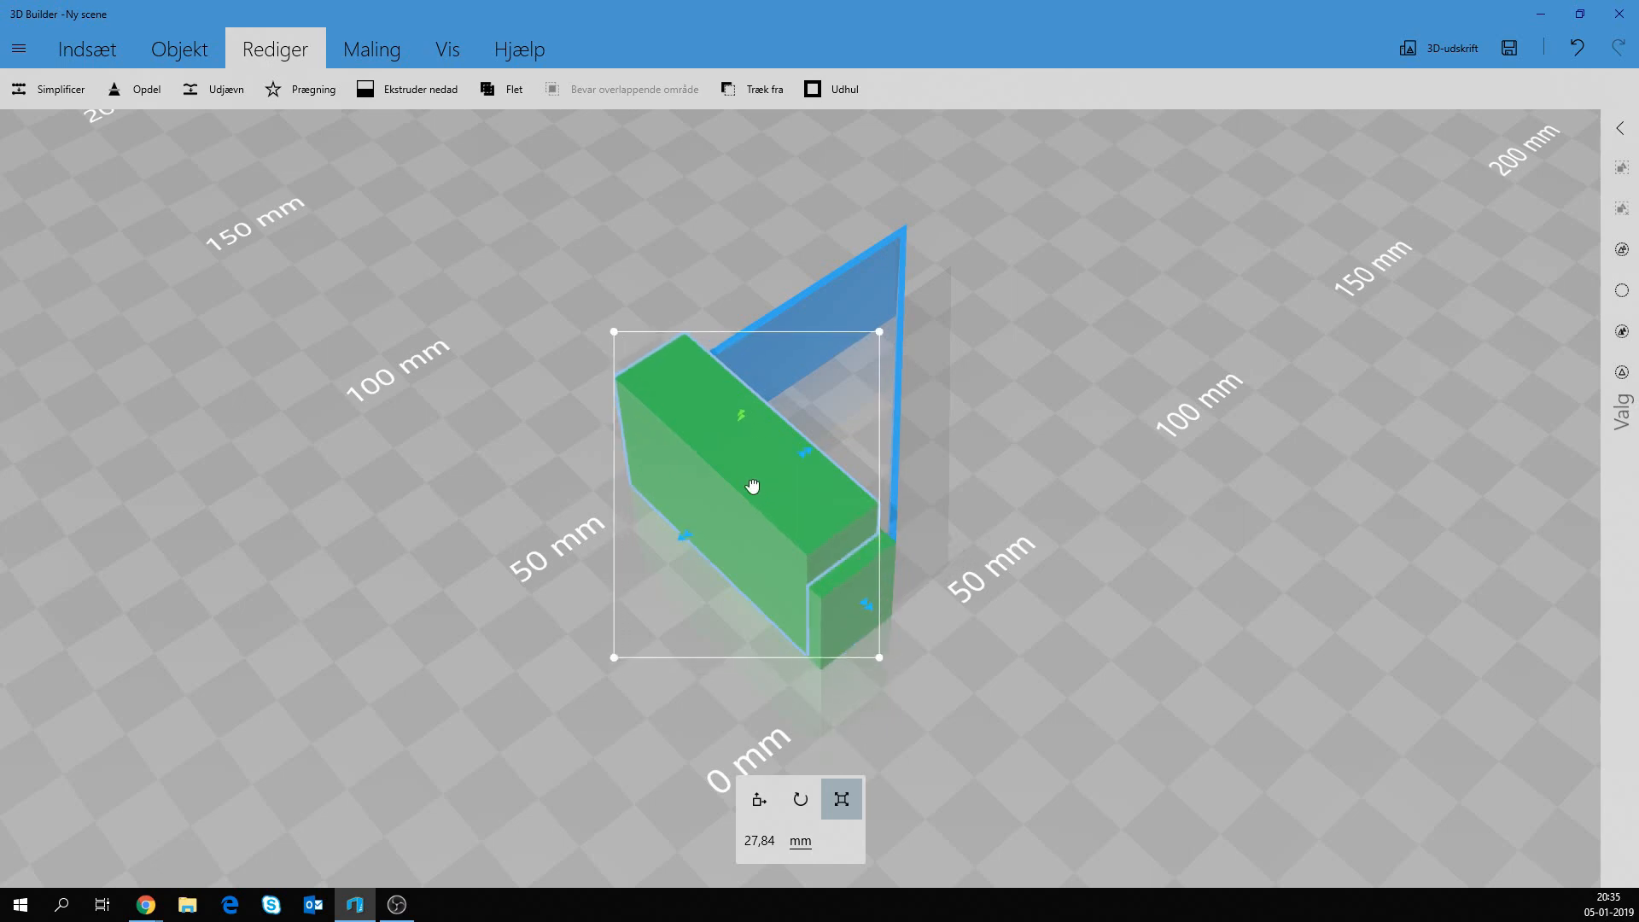
pyautogui.moveTo(1080, 520); pyautogui.dragTo(763, 505, button='right')
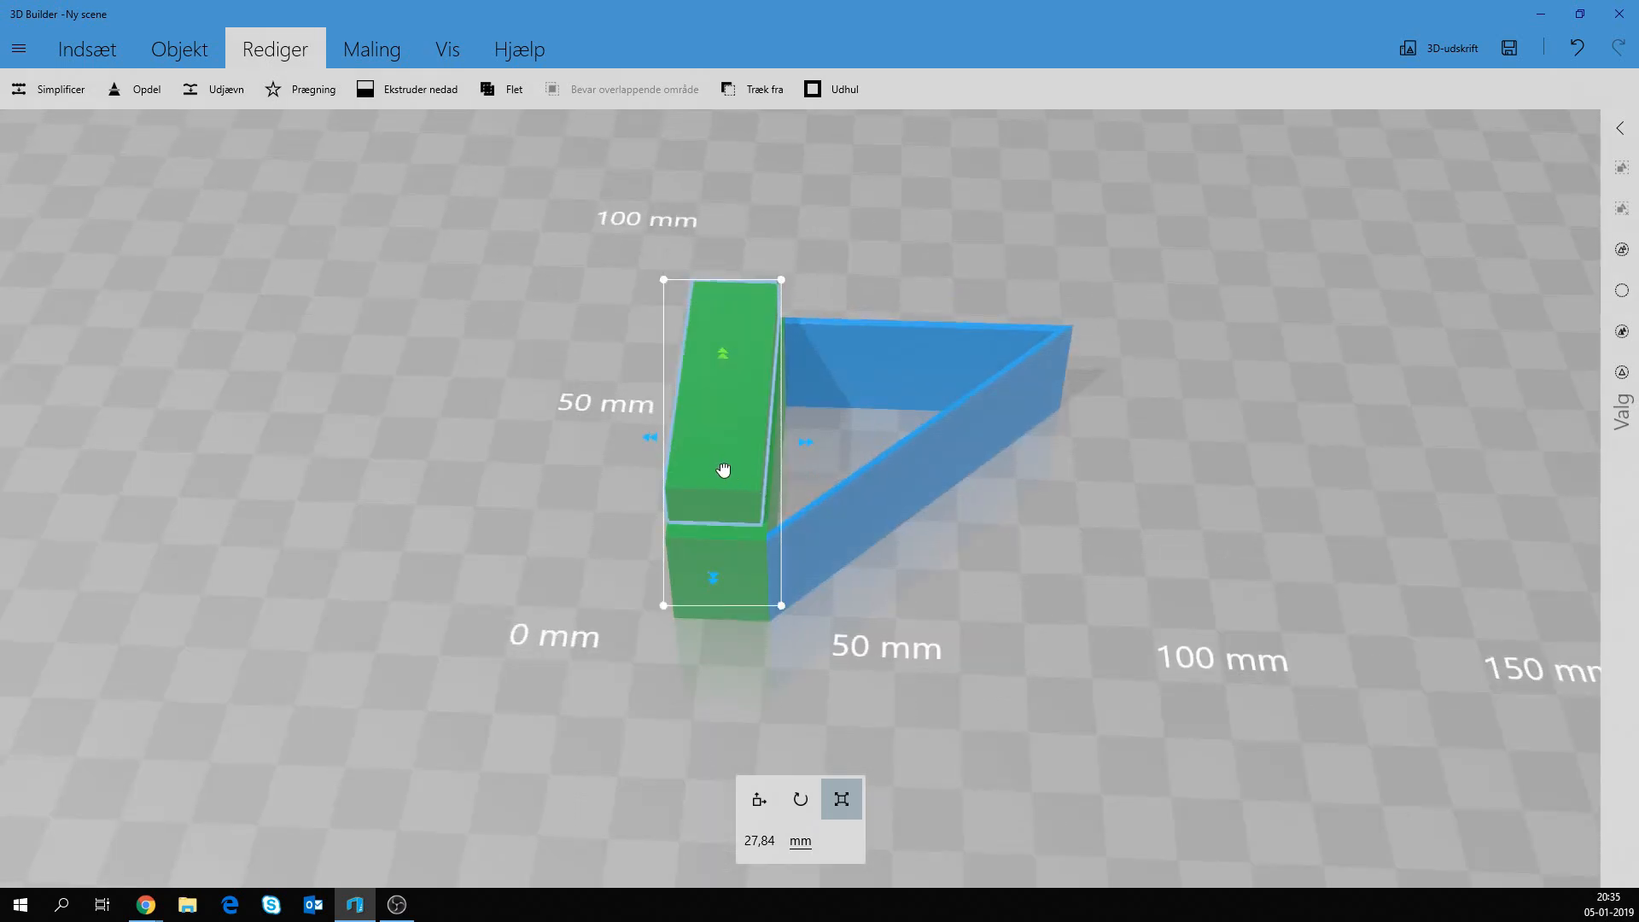
pyautogui.moveTo(723, 470); pyautogui.dragTo(728, 470)
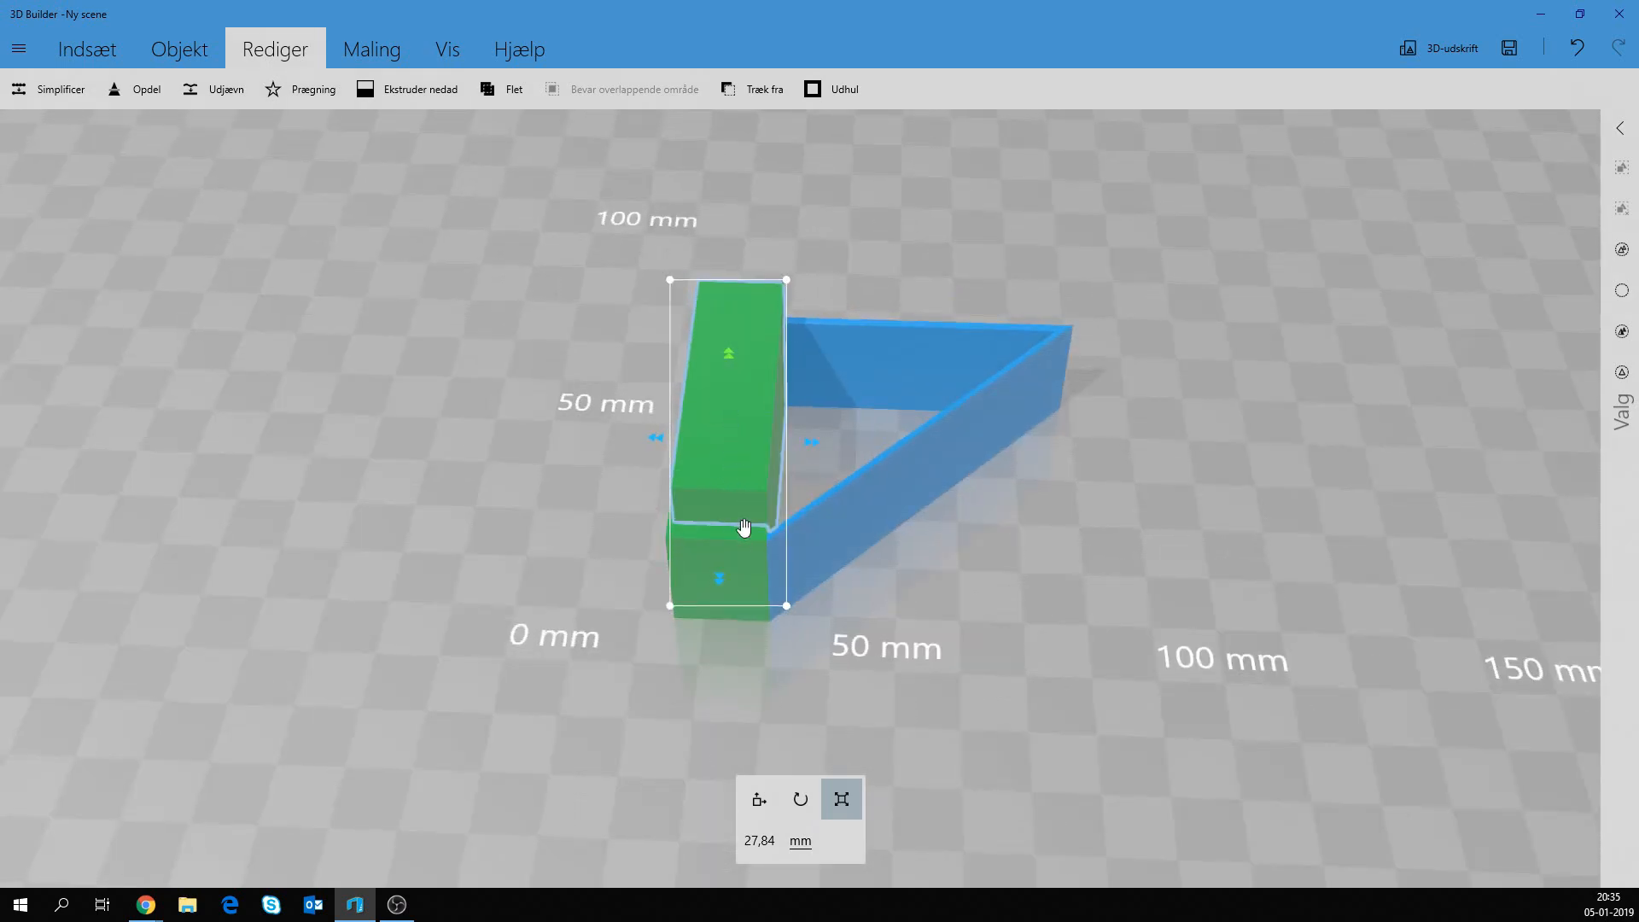
pyautogui.click(759, 799)
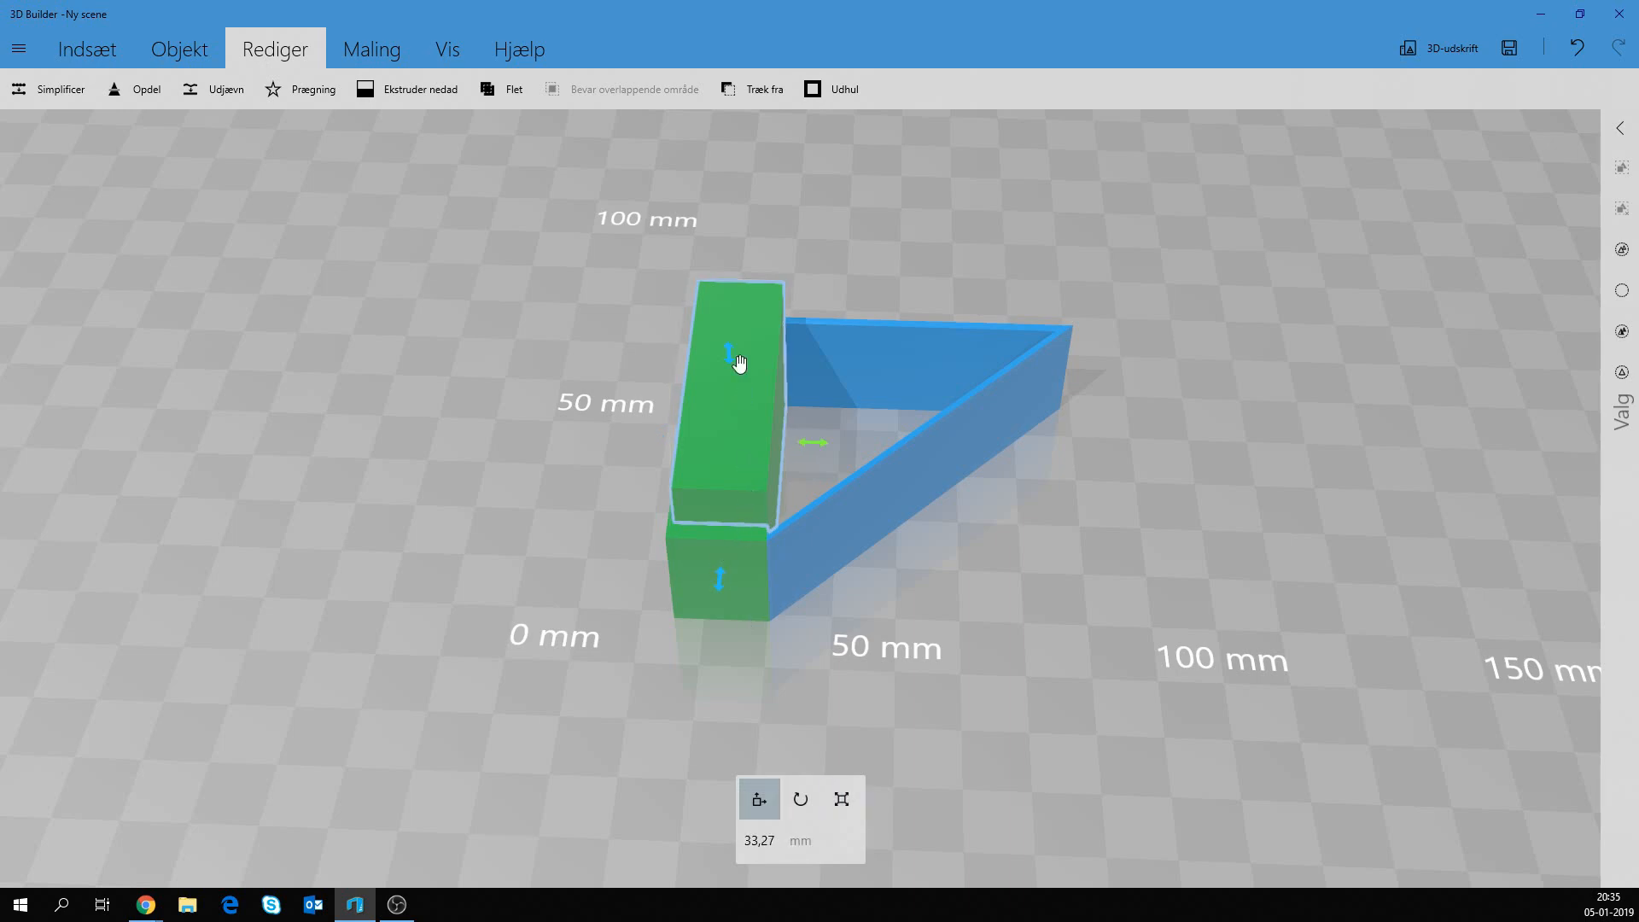
pyautogui.moveTo(727, 352)
pyautogui.mouseDown()
pyautogui.moveTo(728, 389)
pyautogui.moveTo(732, 370)
pyautogui.mouseUp()
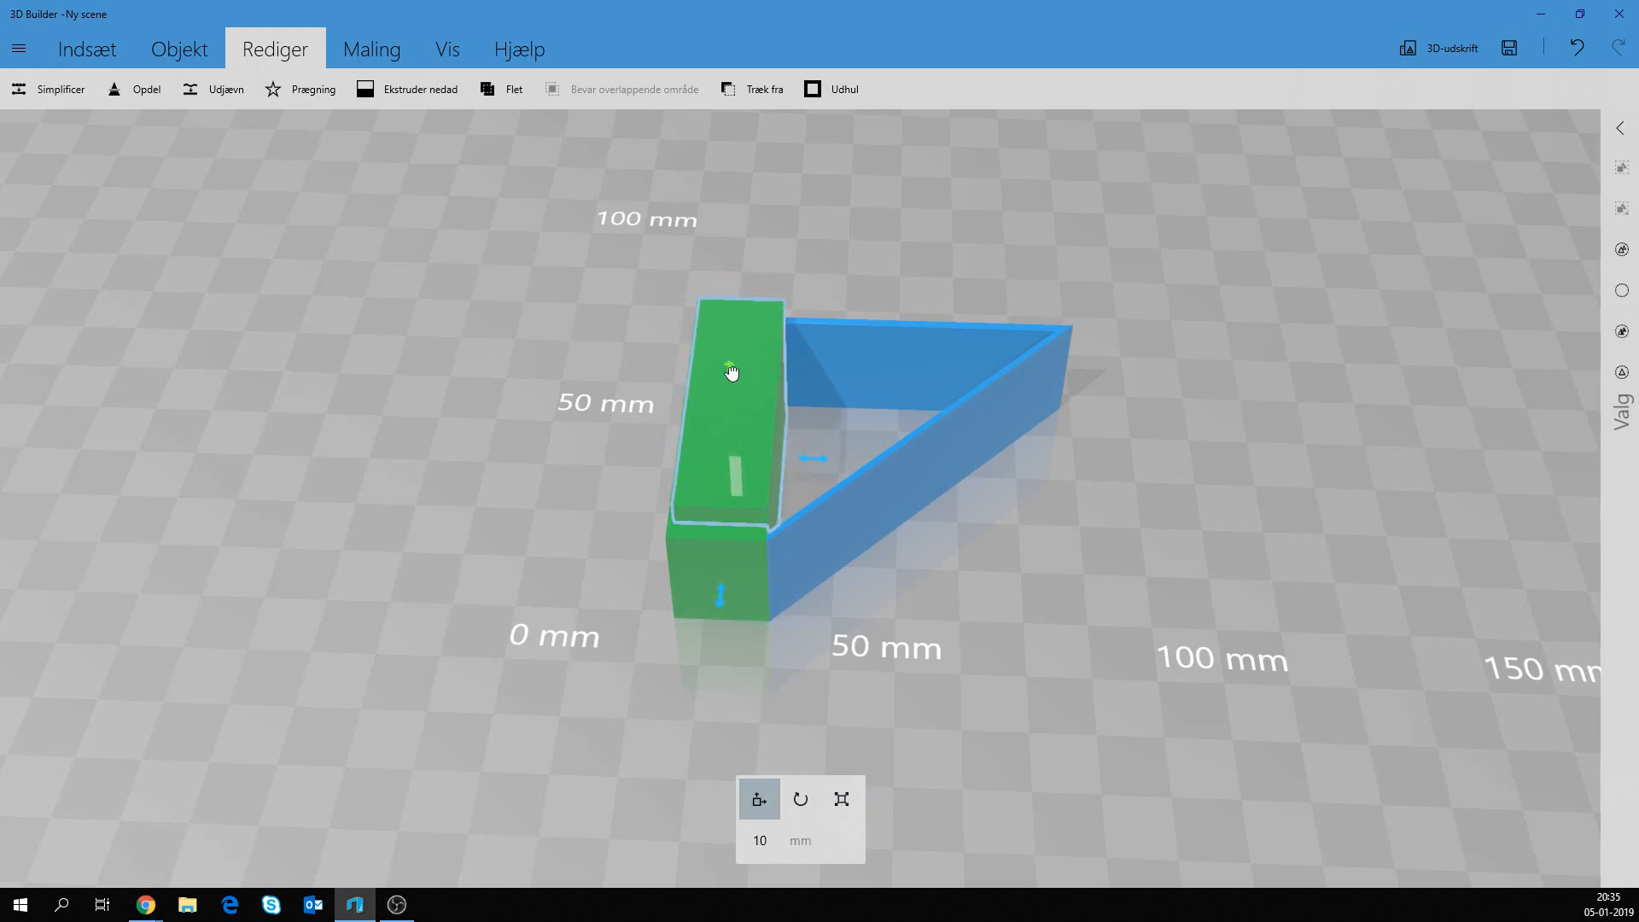
# Adjust the copy lengthwise and crosswise until it sits inside the original green block's outline with a thin margin for the walls.
pyautogui.moveTo(905, 695); pyautogui.dragTo(1238, 666)
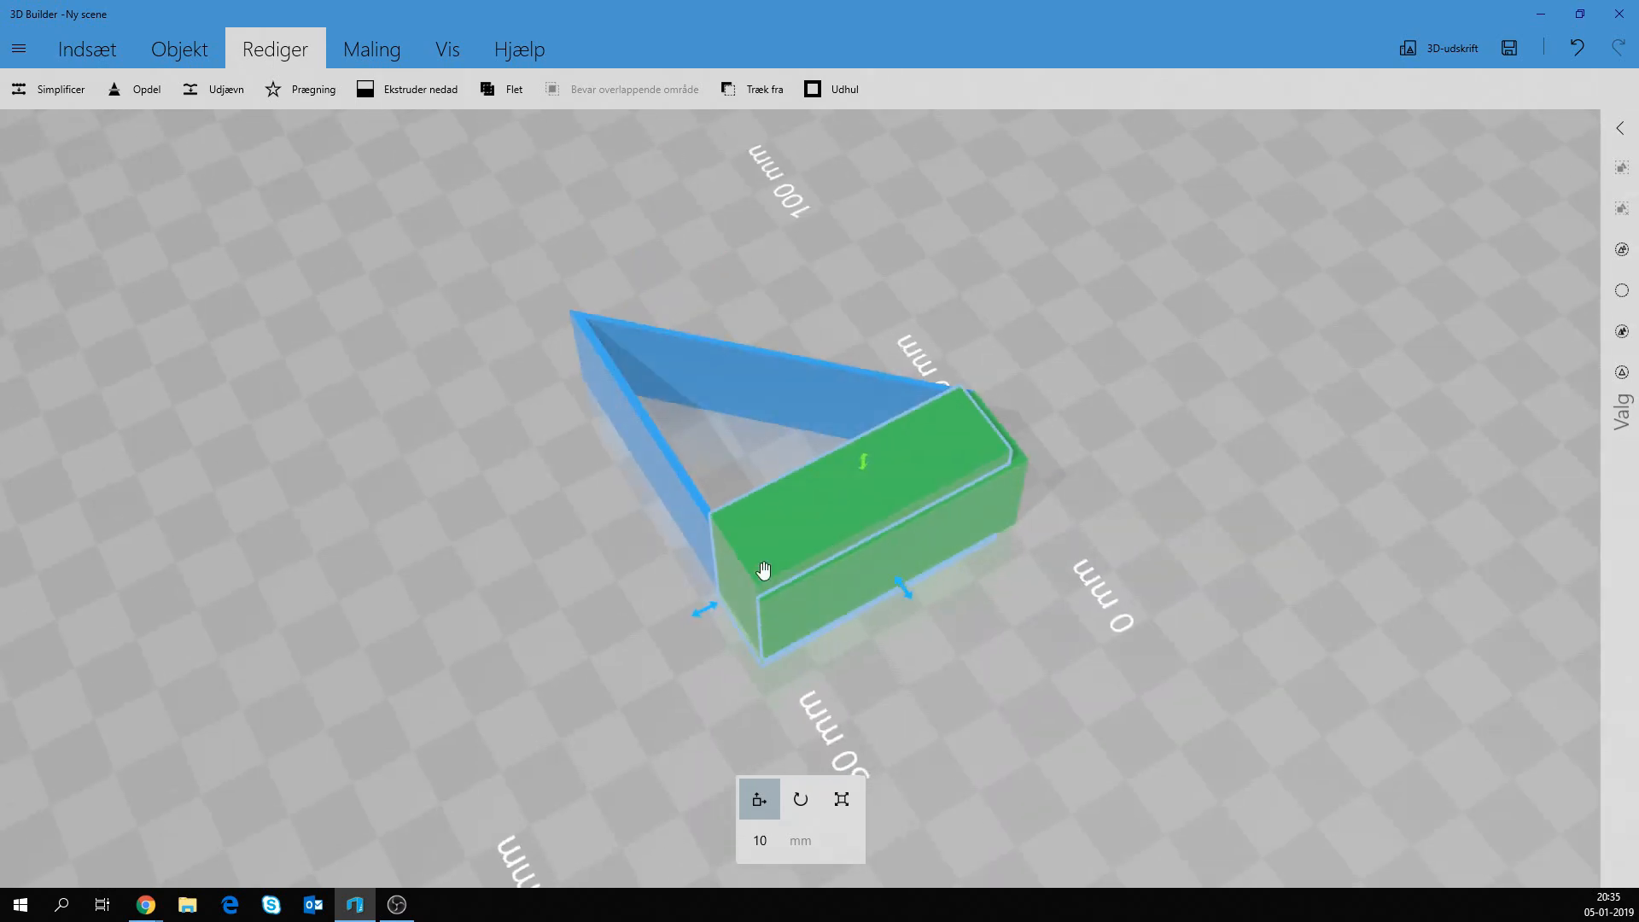
pyautogui.moveTo(709, 615); pyautogui.dragTo(713, 611)
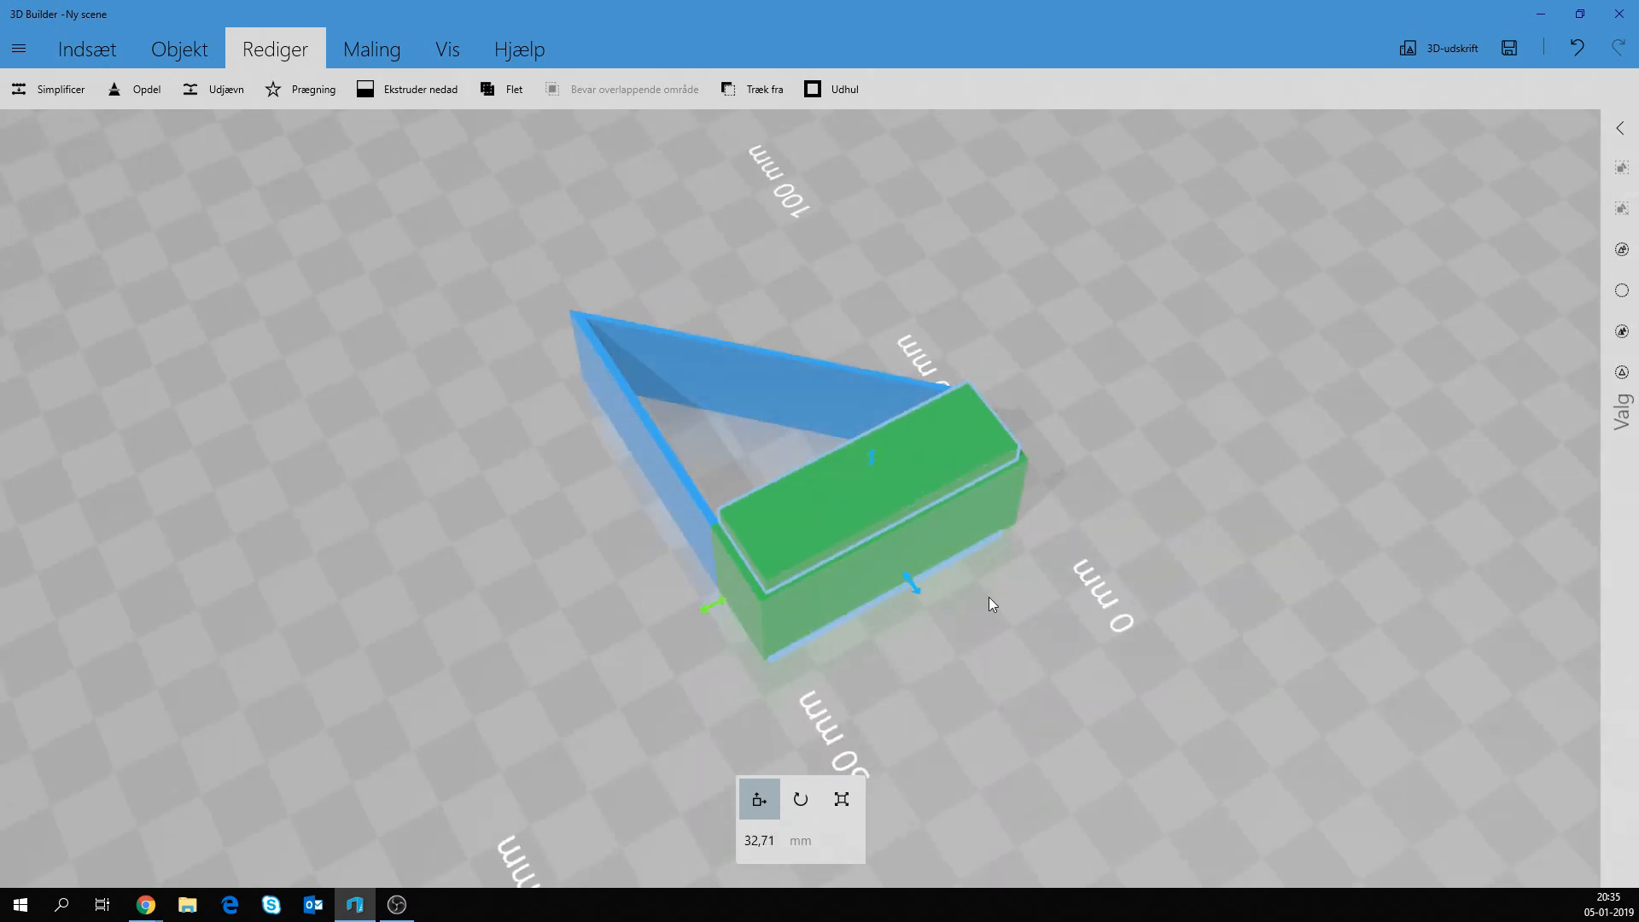
pyautogui.moveTo(989, 597); pyautogui.dragTo(955, 616)
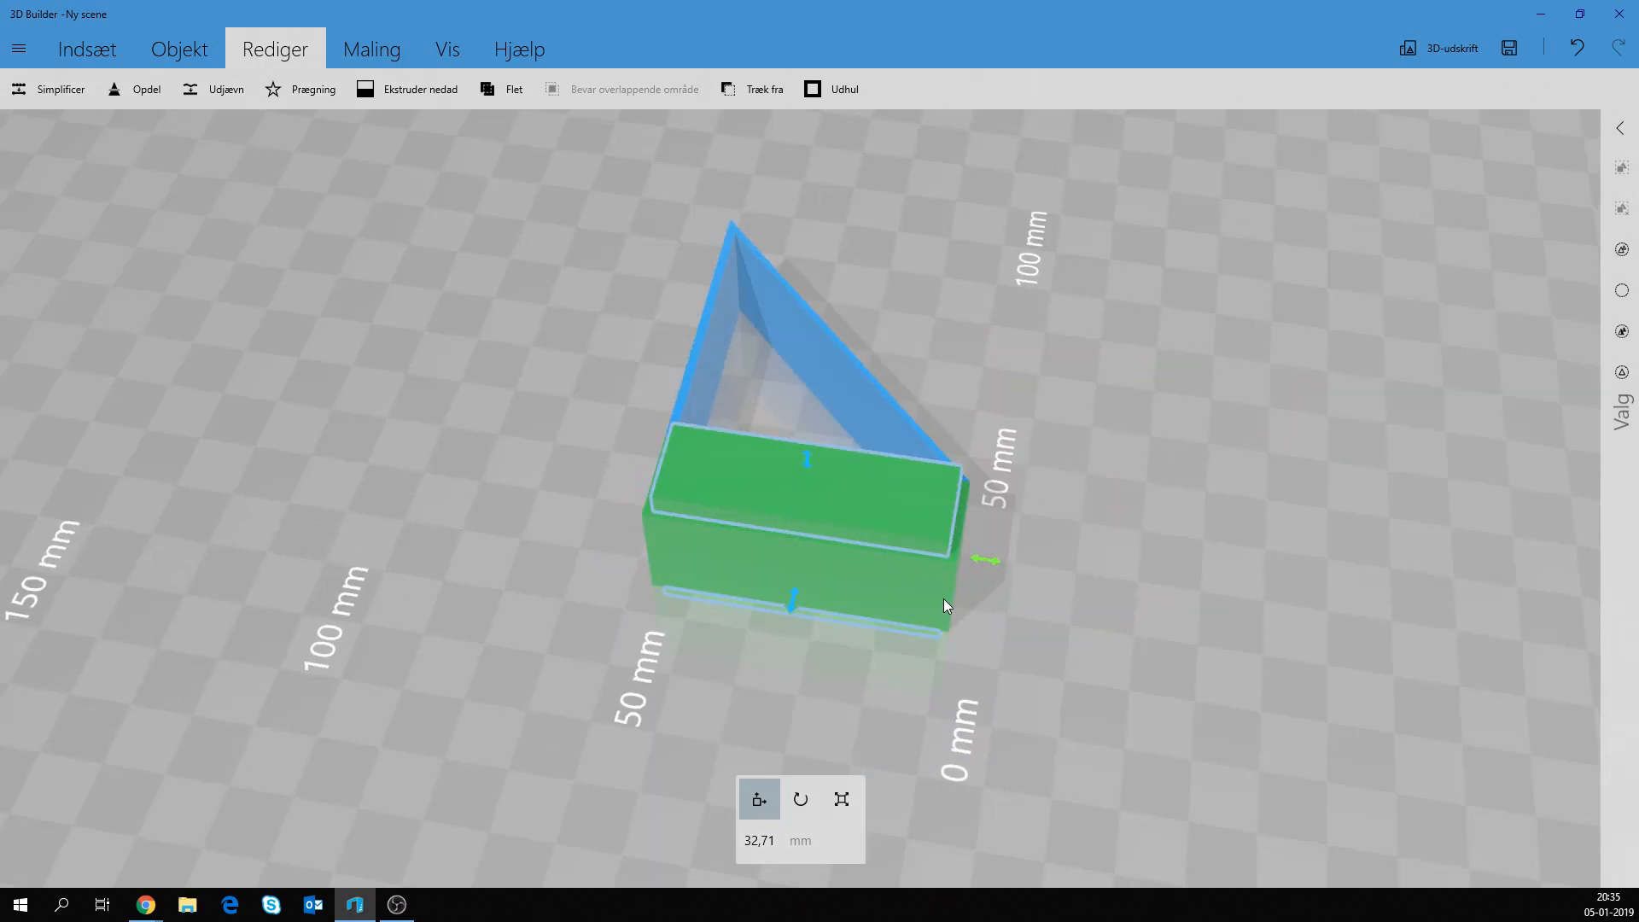
pyautogui.moveTo(1072, 588); pyautogui.dragTo(396, 731)
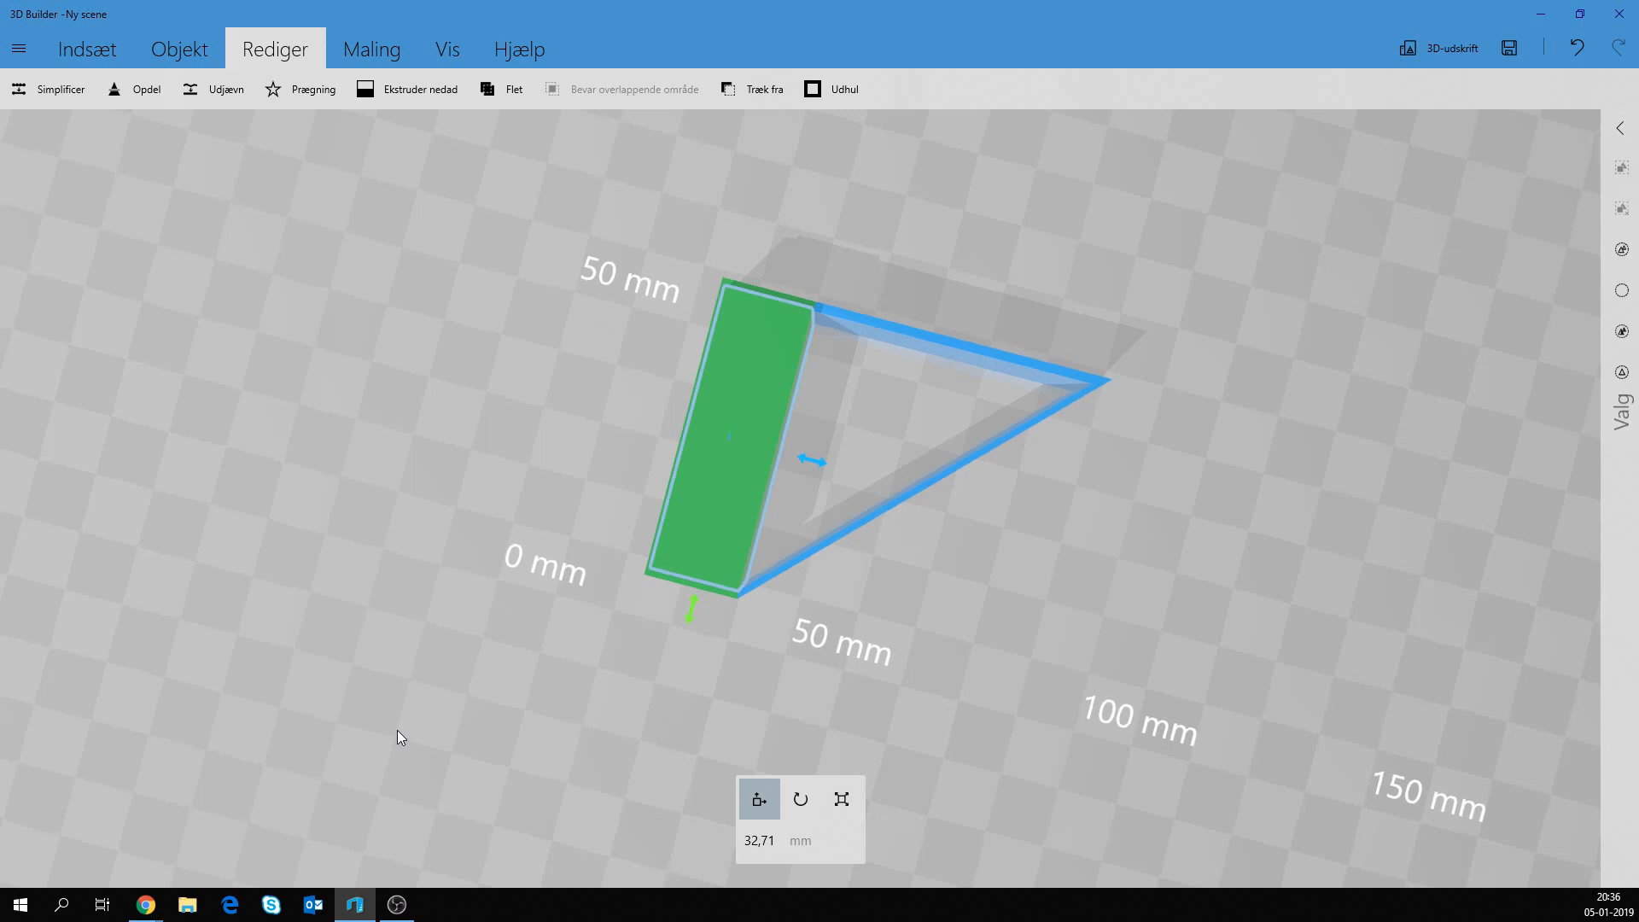
pyautogui.moveTo(396, 730); pyautogui.dragTo(269, 675)
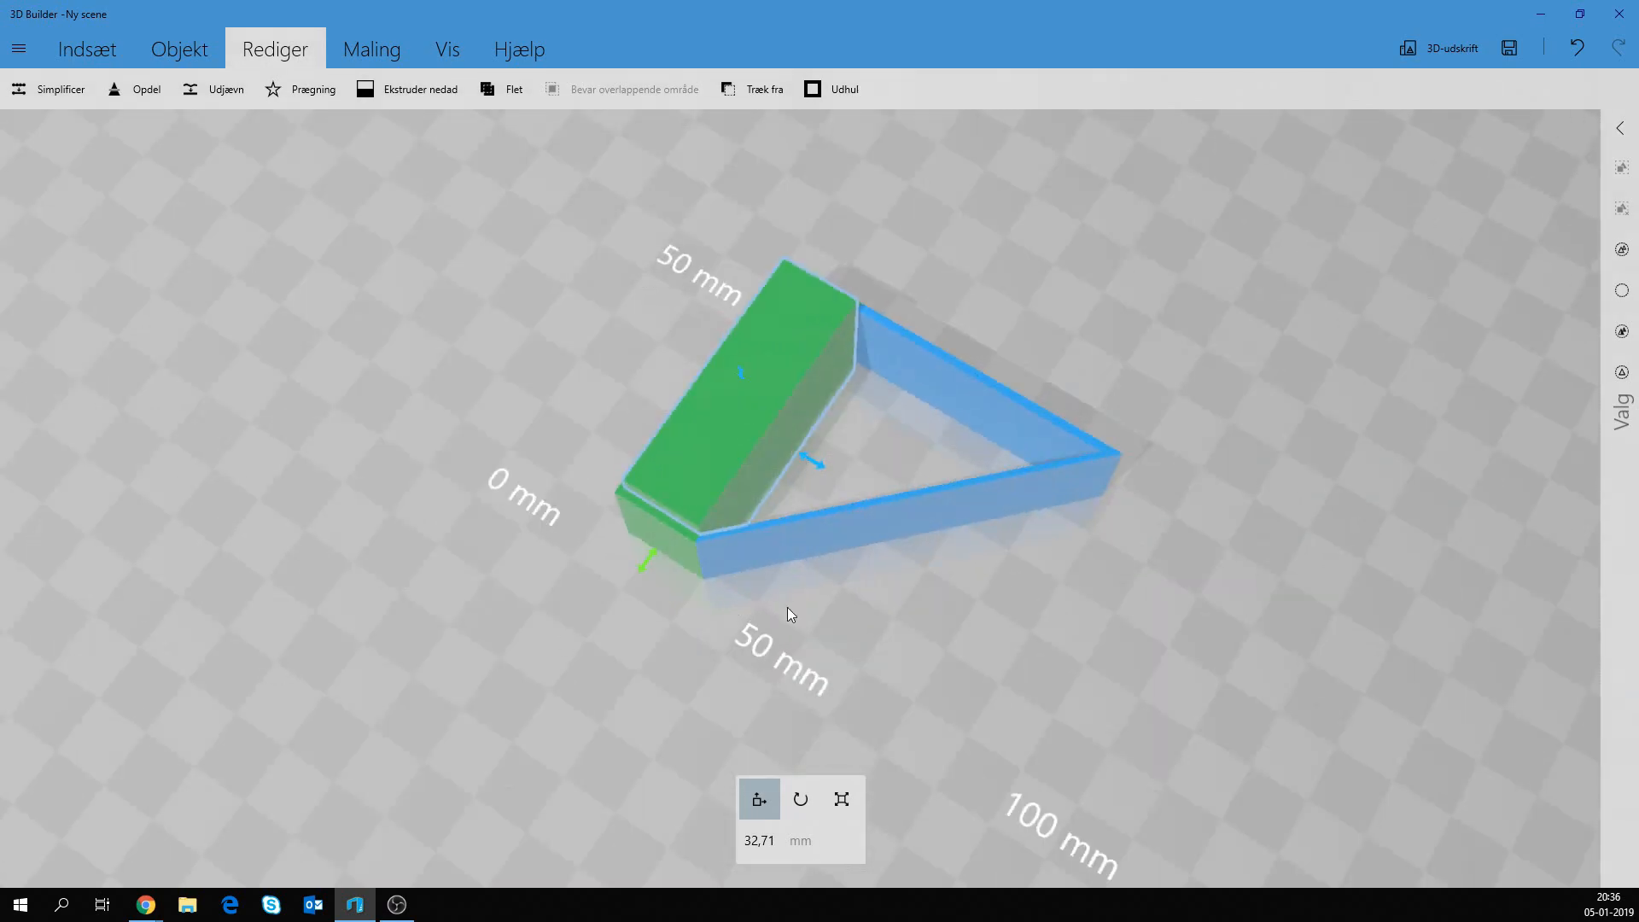
pyautogui.moveTo(787, 607); pyautogui.dragTo(999, 591)
pyautogui.moveTo(814, 464); pyautogui.dragTo(823, 464)
pyautogui.moveTo(988, 560); pyautogui.dragTo(1148, 526)
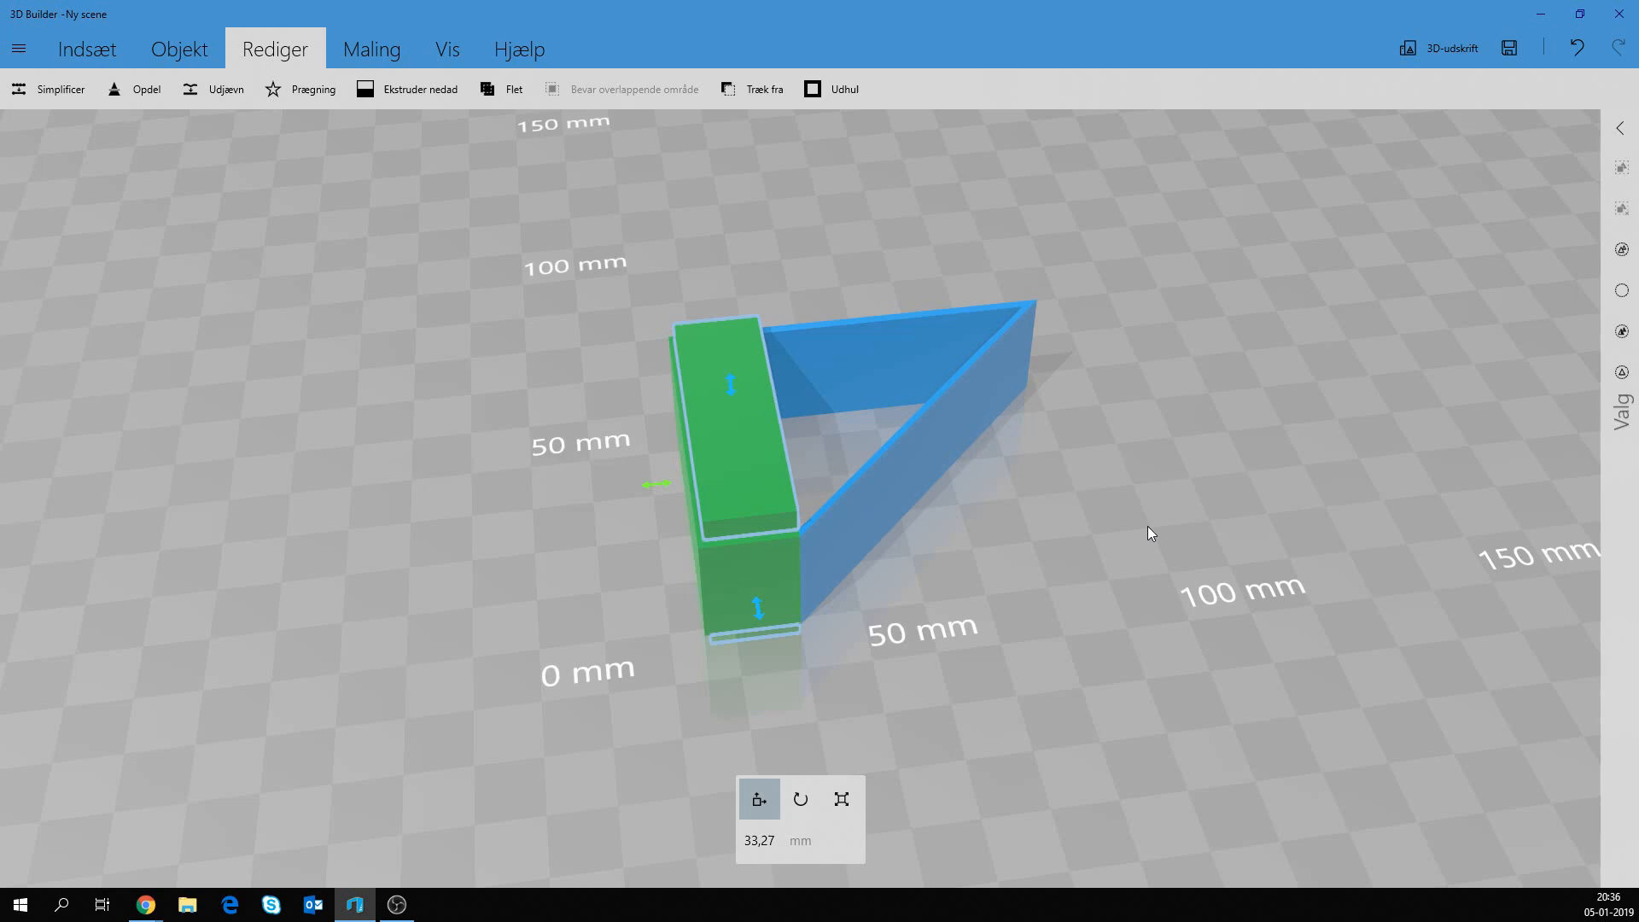
# Subtract the tall copy from the original green block to hollow it out, and inspect the wall shared with the wedge.
pyautogui.click(772, 96)
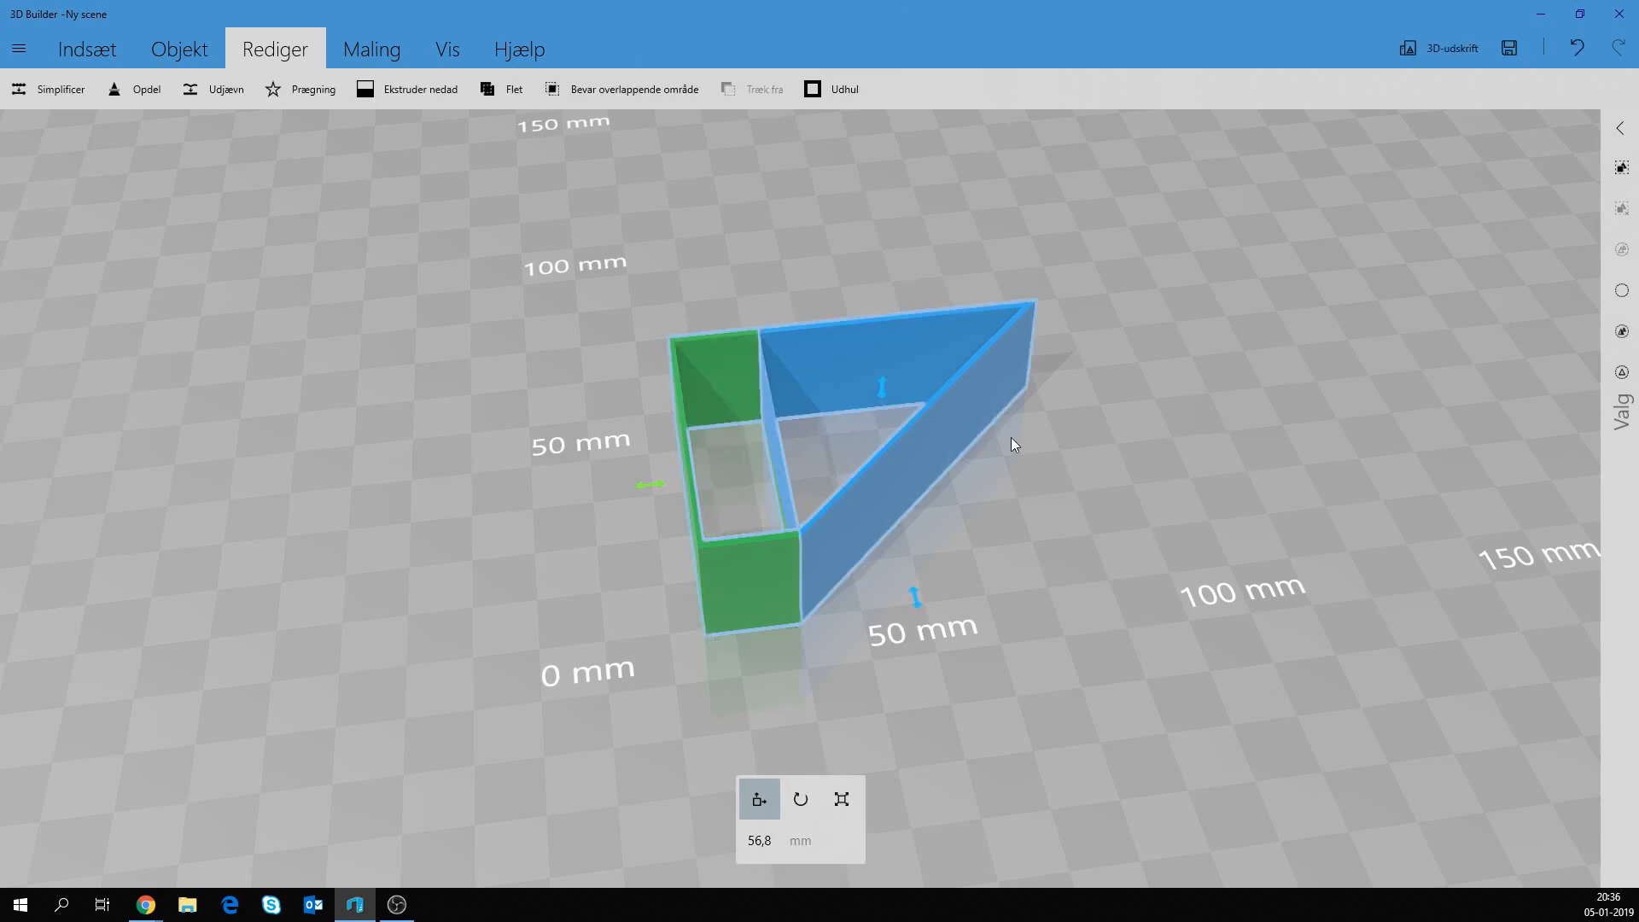
pyautogui.moveTo(1011, 439); pyautogui.dragTo(1171, 506)
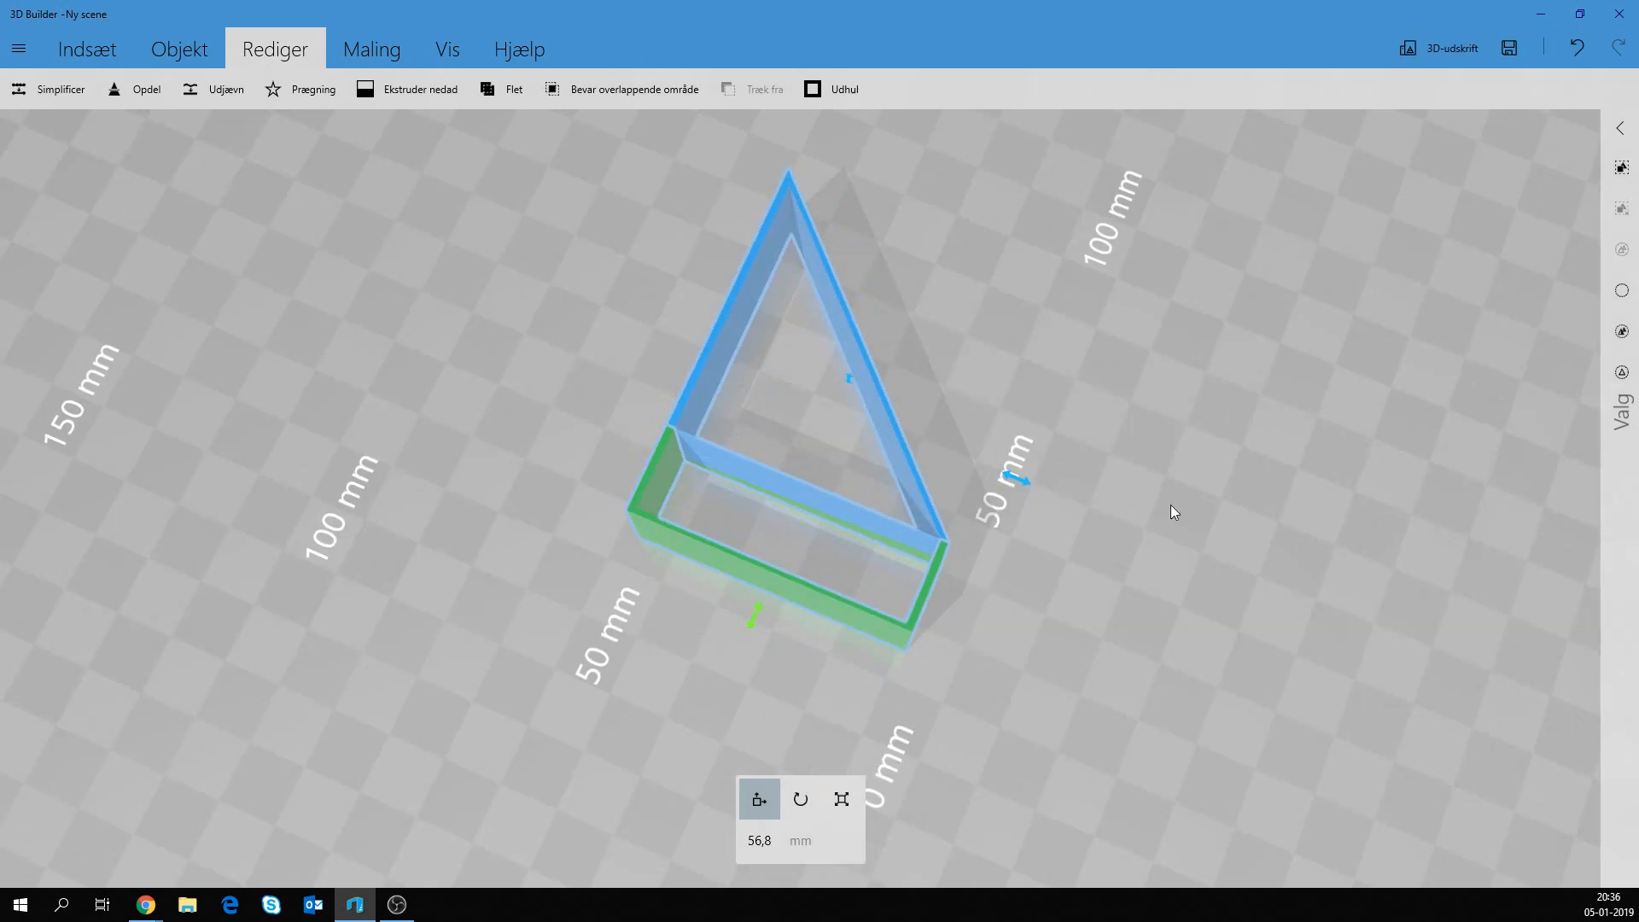
pyautogui.click(863, 522)
pyautogui.moveTo(1077, 538); pyautogui.dragTo(803, 545)
pyautogui.scroll(10, 803, 544)
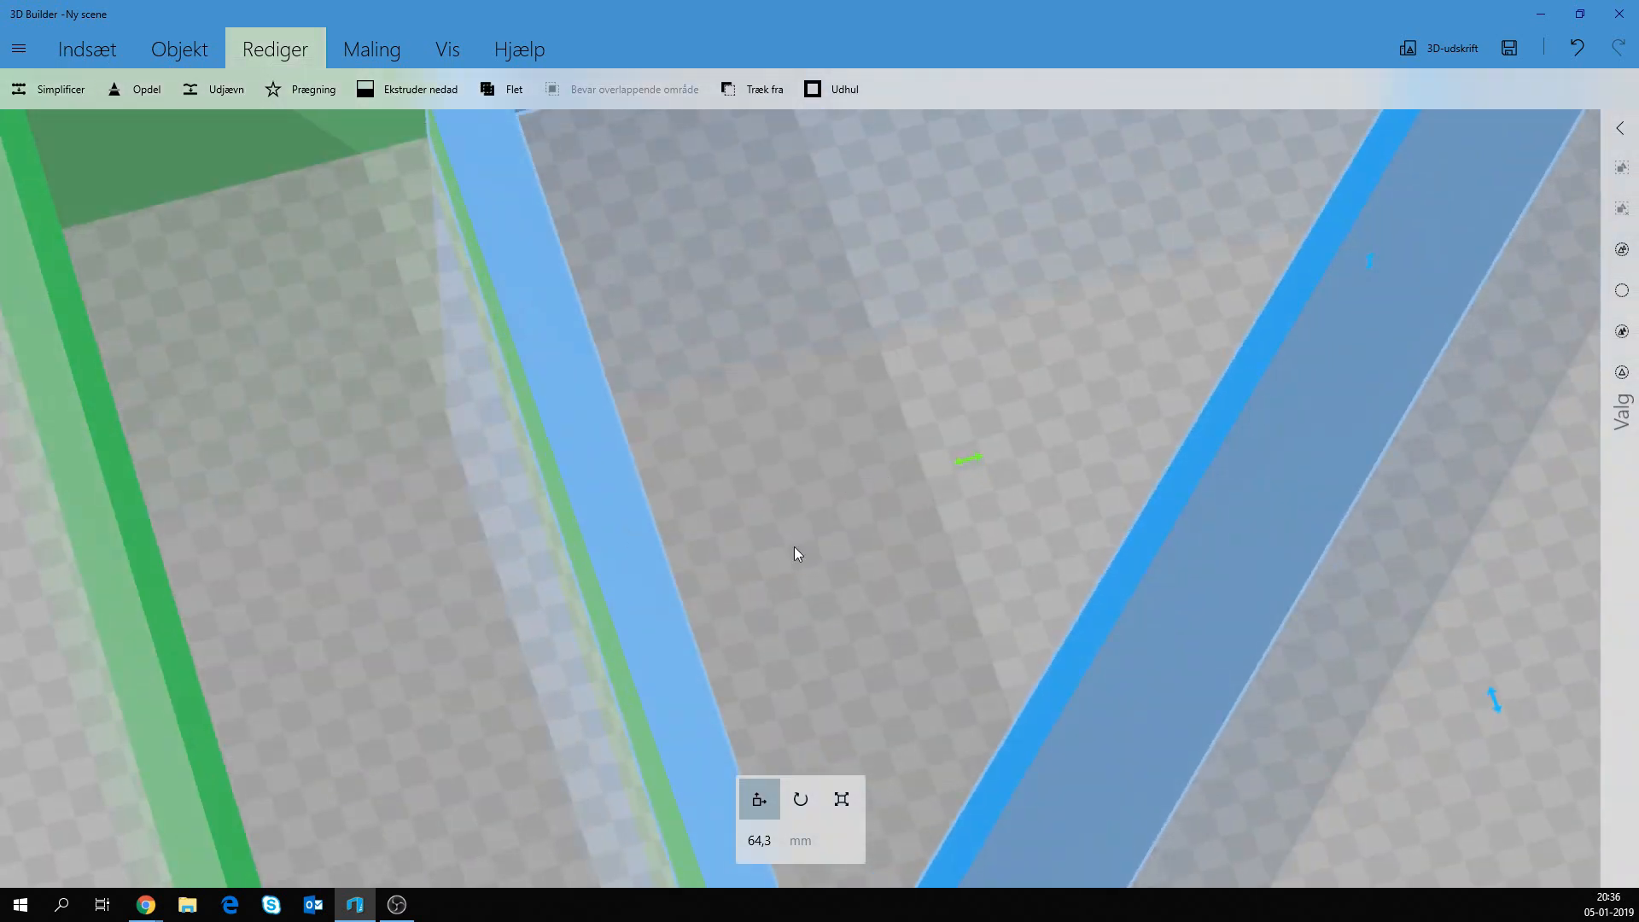
pyautogui.moveTo(794, 547); pyautogui.dragTo(1006, 547)
pyautogui.scroll(-8, 568, 475)
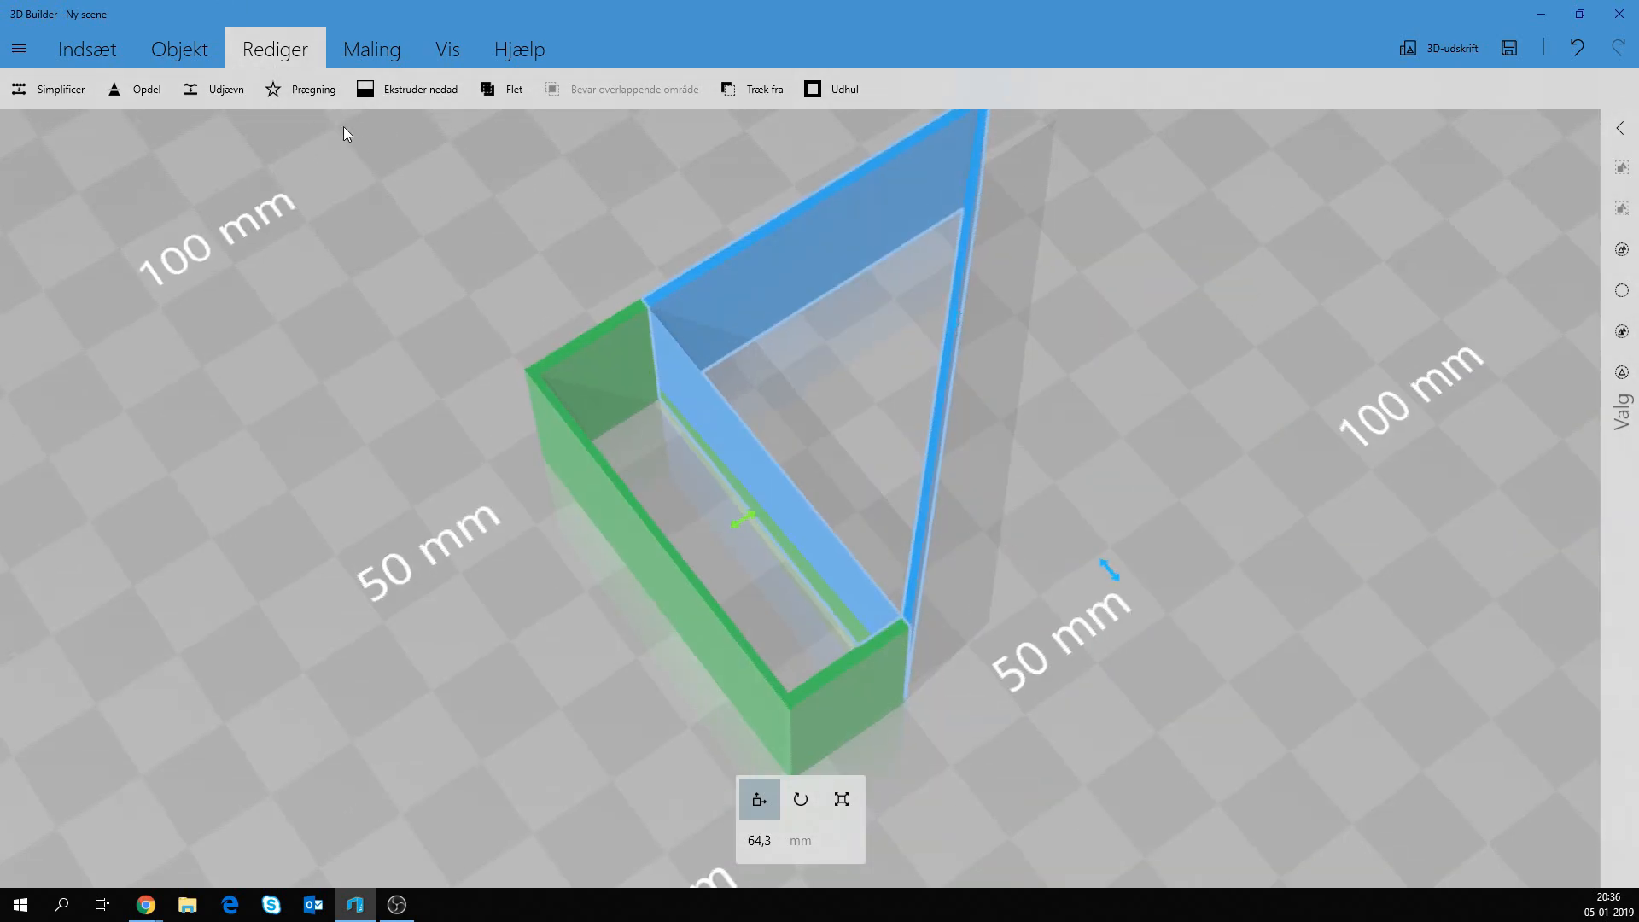
# Paste the solid green block back into the scene and raise it above the hollowed block to about 24 mm.
pyautogui.click(181, 60)
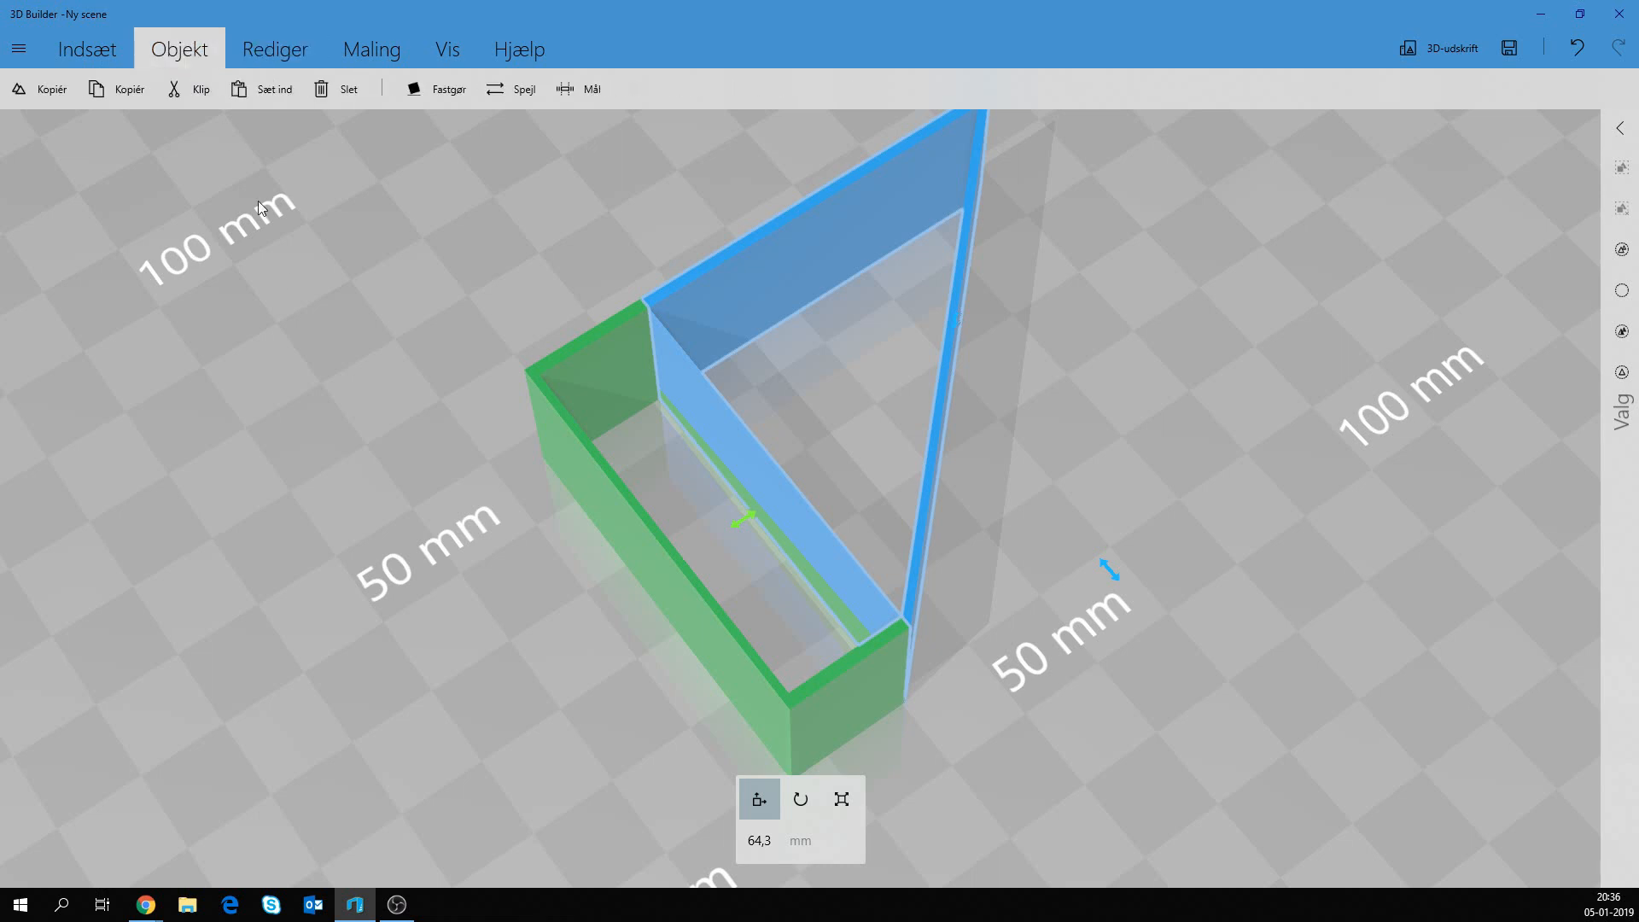
pyautogui.hotkey('ctrl', 'v')
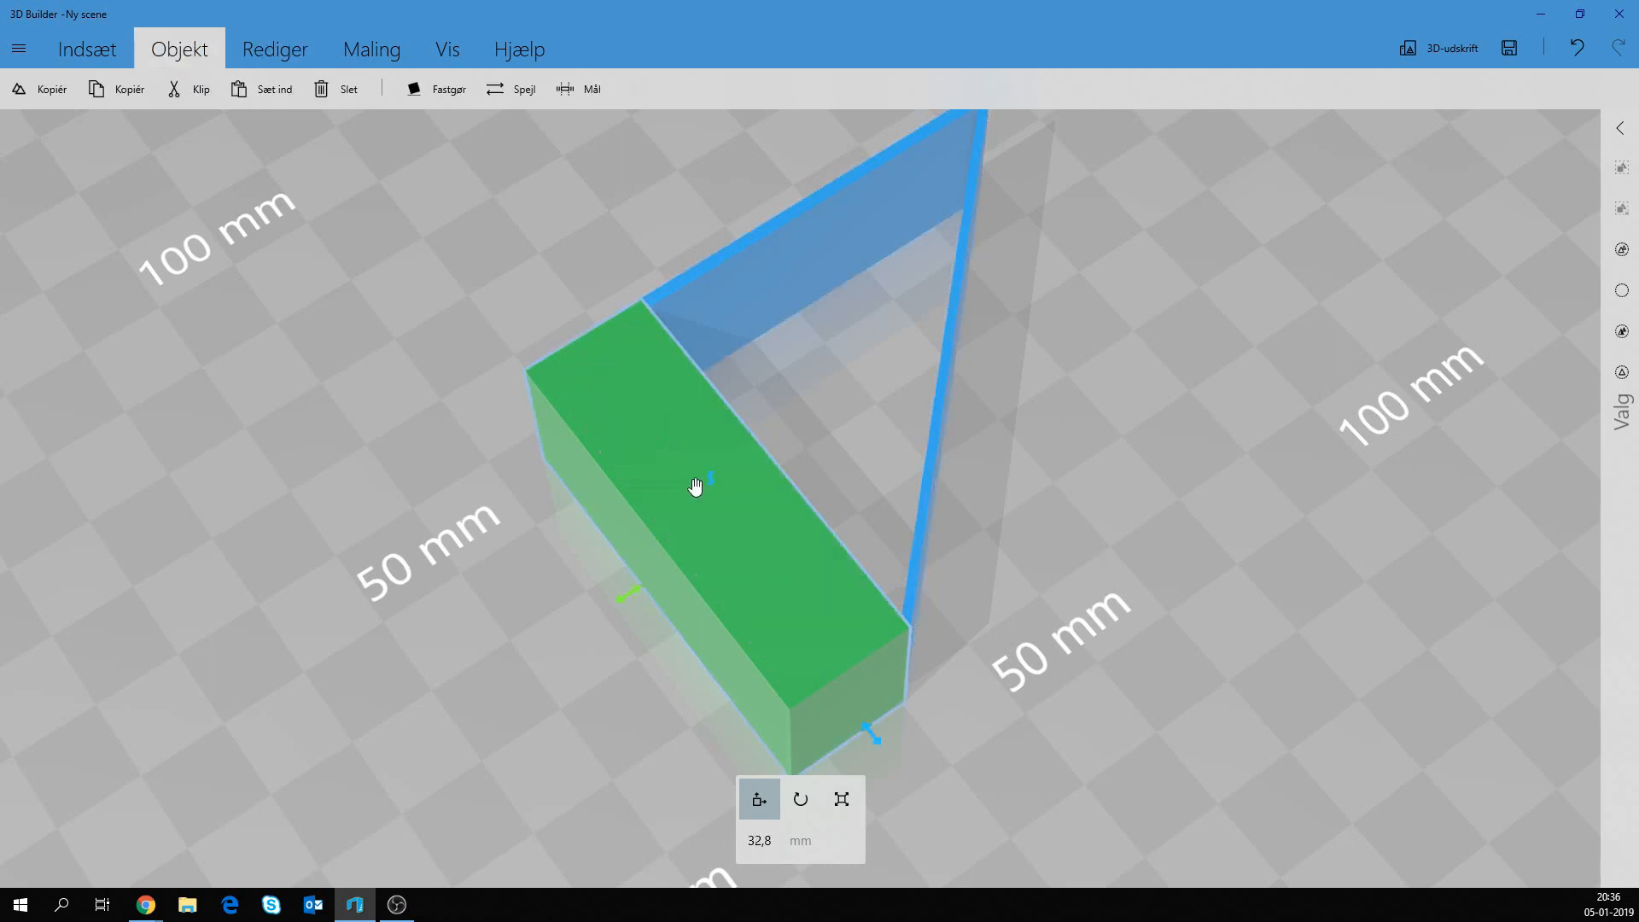
pyautogui.moveTo(719, 531); pyautogui.dragTo(753, 464)
pyautogui.moveTo(753, 464); pyautogui.dragTo(852, 421, button='right')
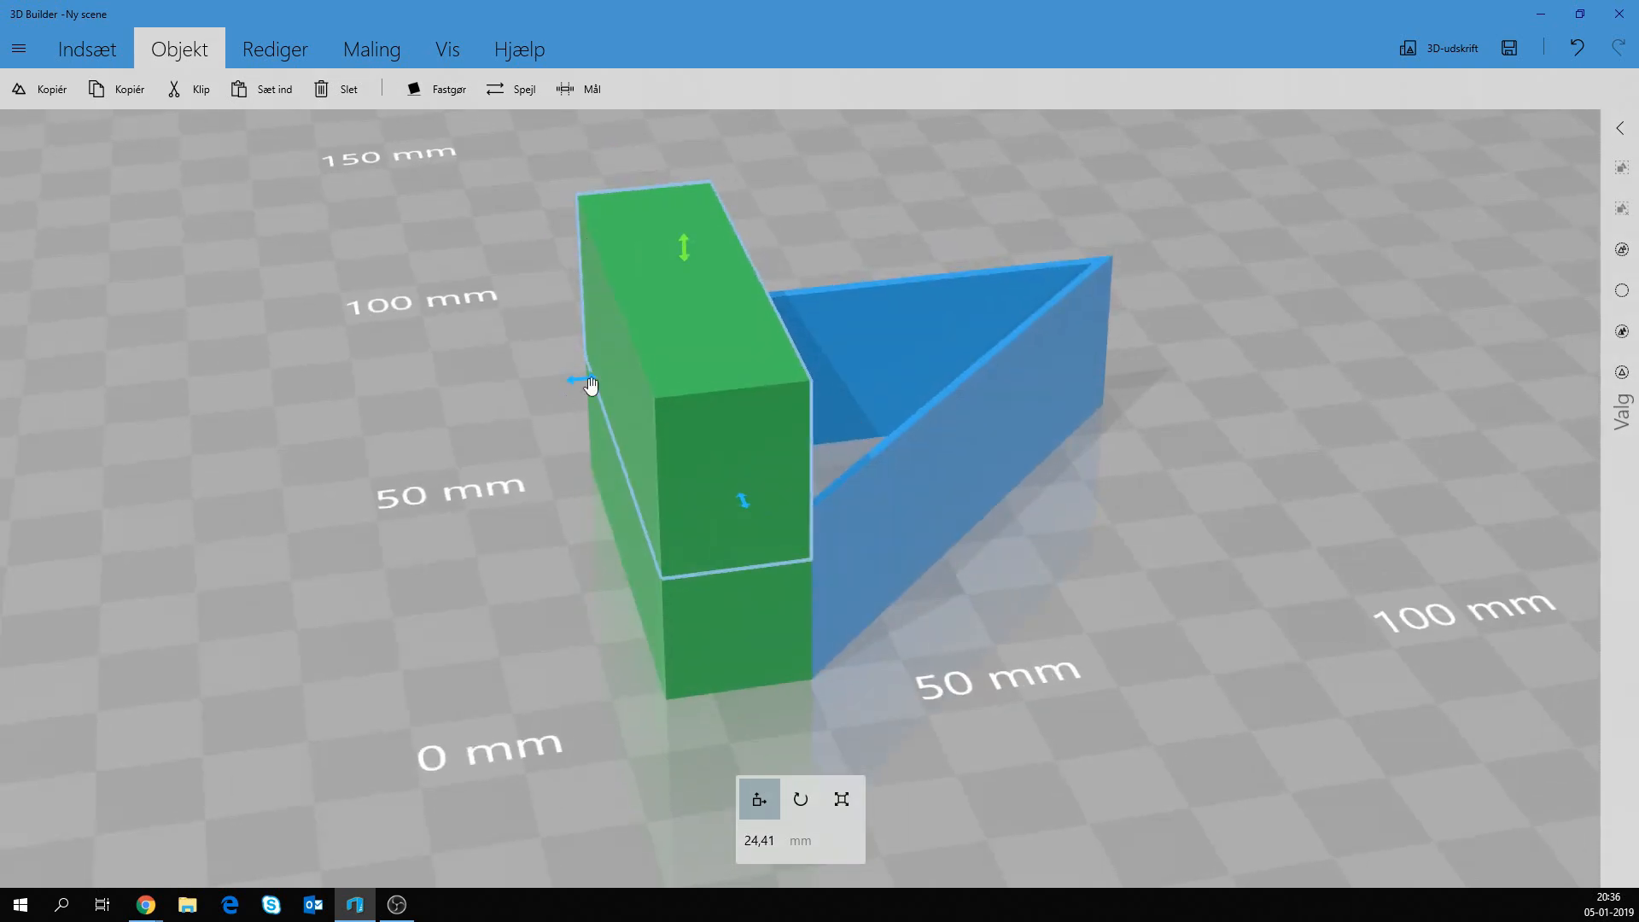
# Stretch only the pasted block's height to about 26 mm and set its length to 40 mm.
pyautogui.click(841, 799)
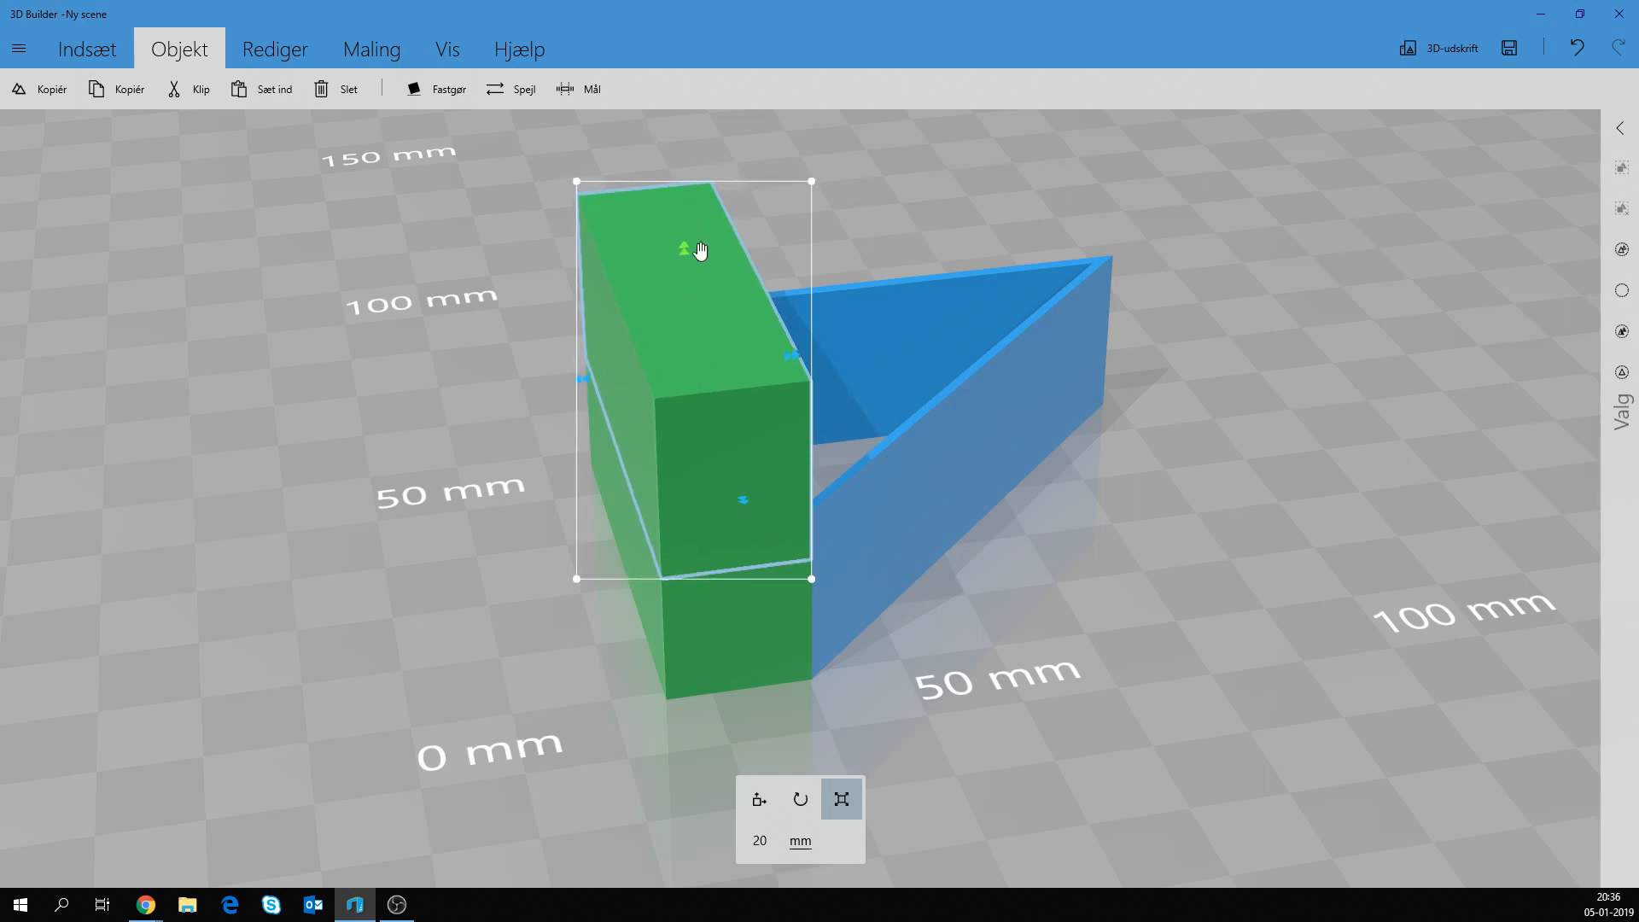
pyautogui.moveTo(685, 254); pyautogui.dragTo(684, 191)
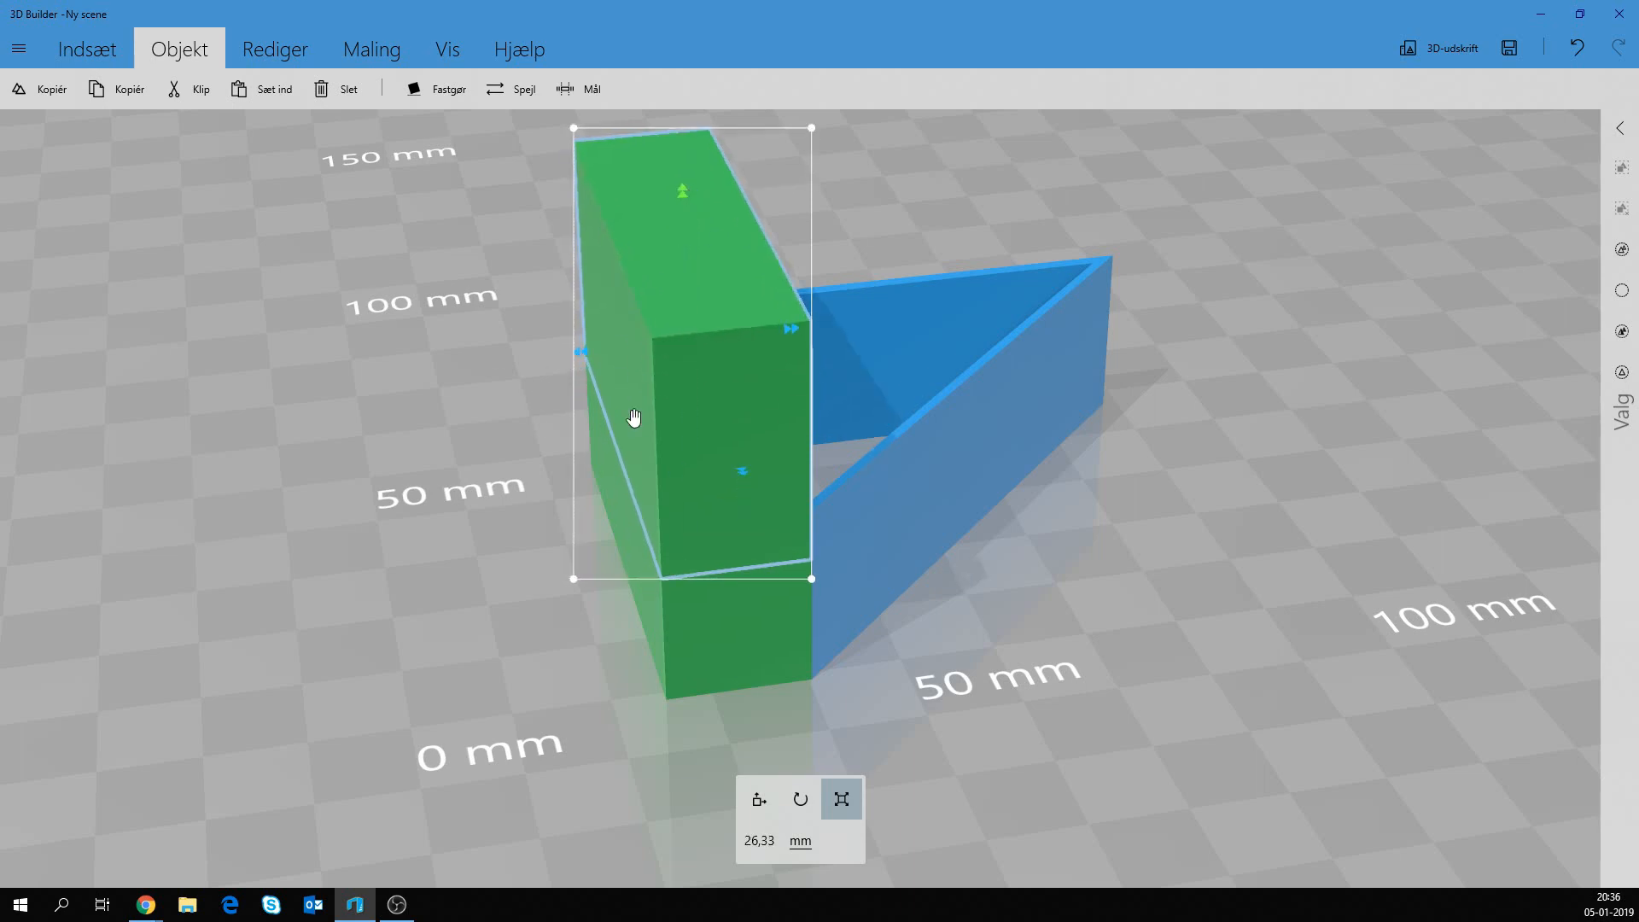
pyautogui.moveTo(634, 417); pyautogui.dragTo(1217, 672, button='right')
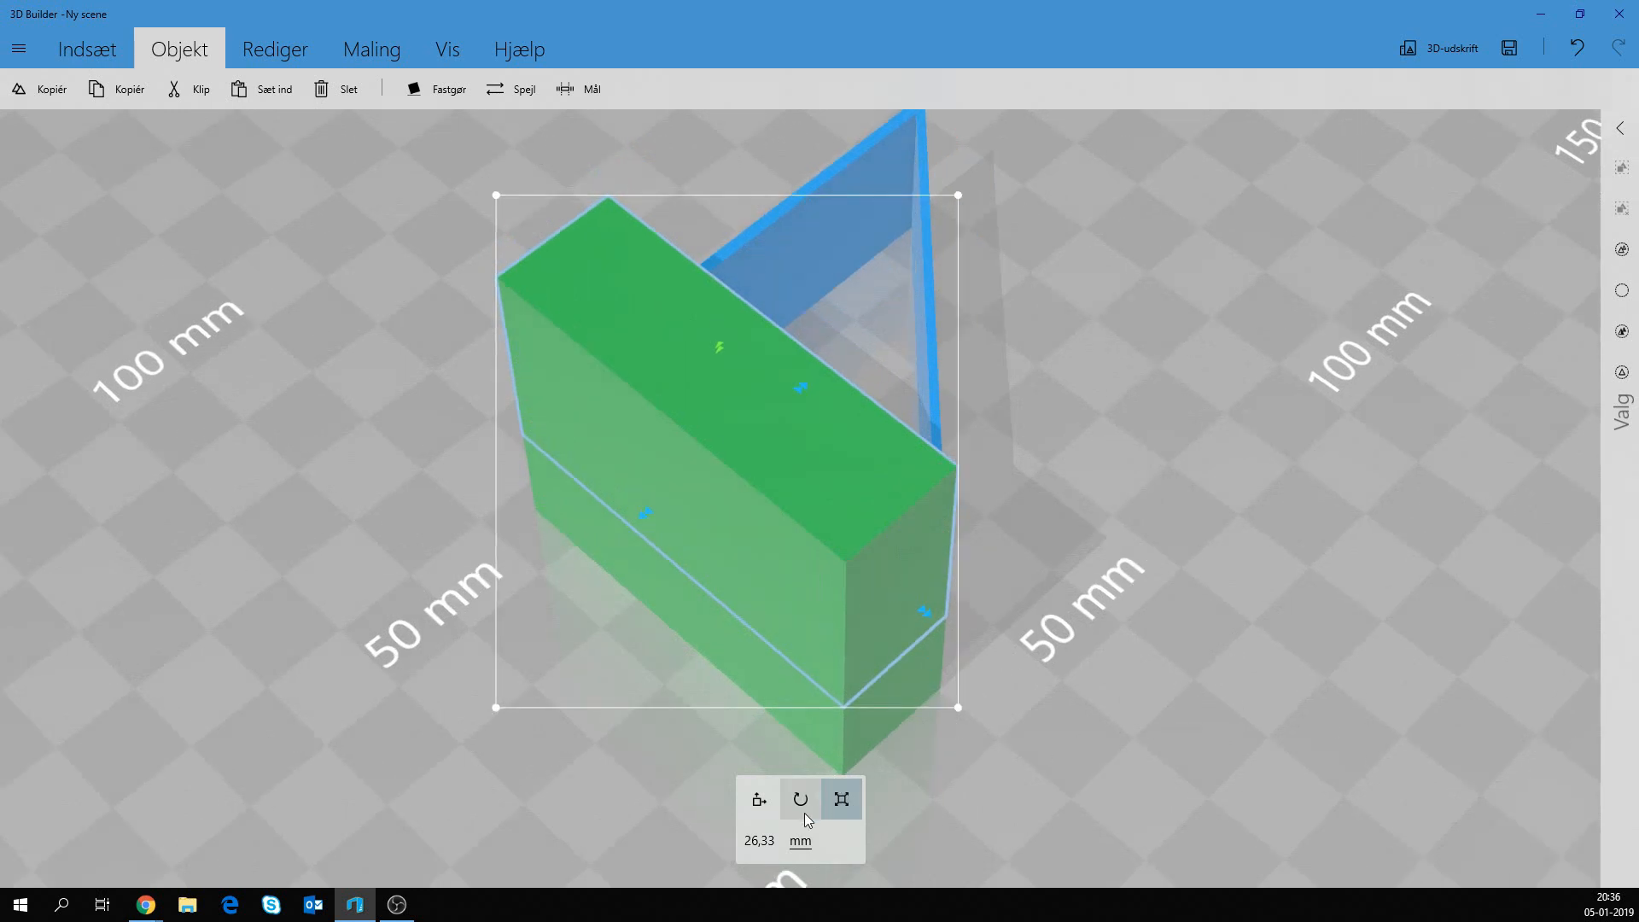
pyautogui.click(925, 613)
pyautogui.click(774, 846)
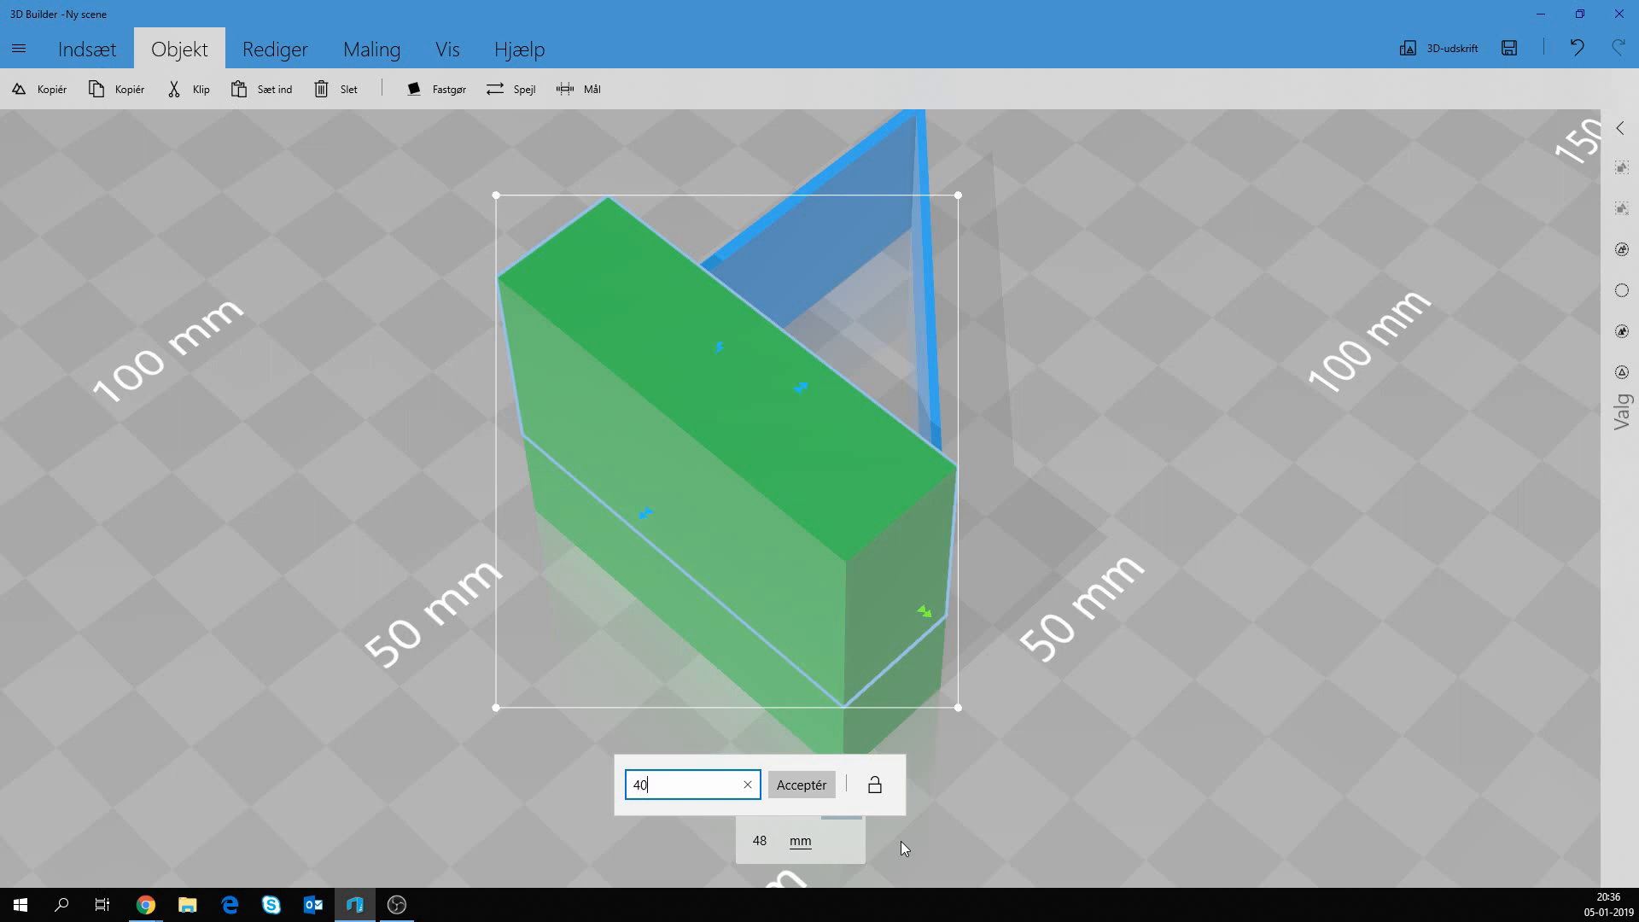
pyautogui.press('Return')
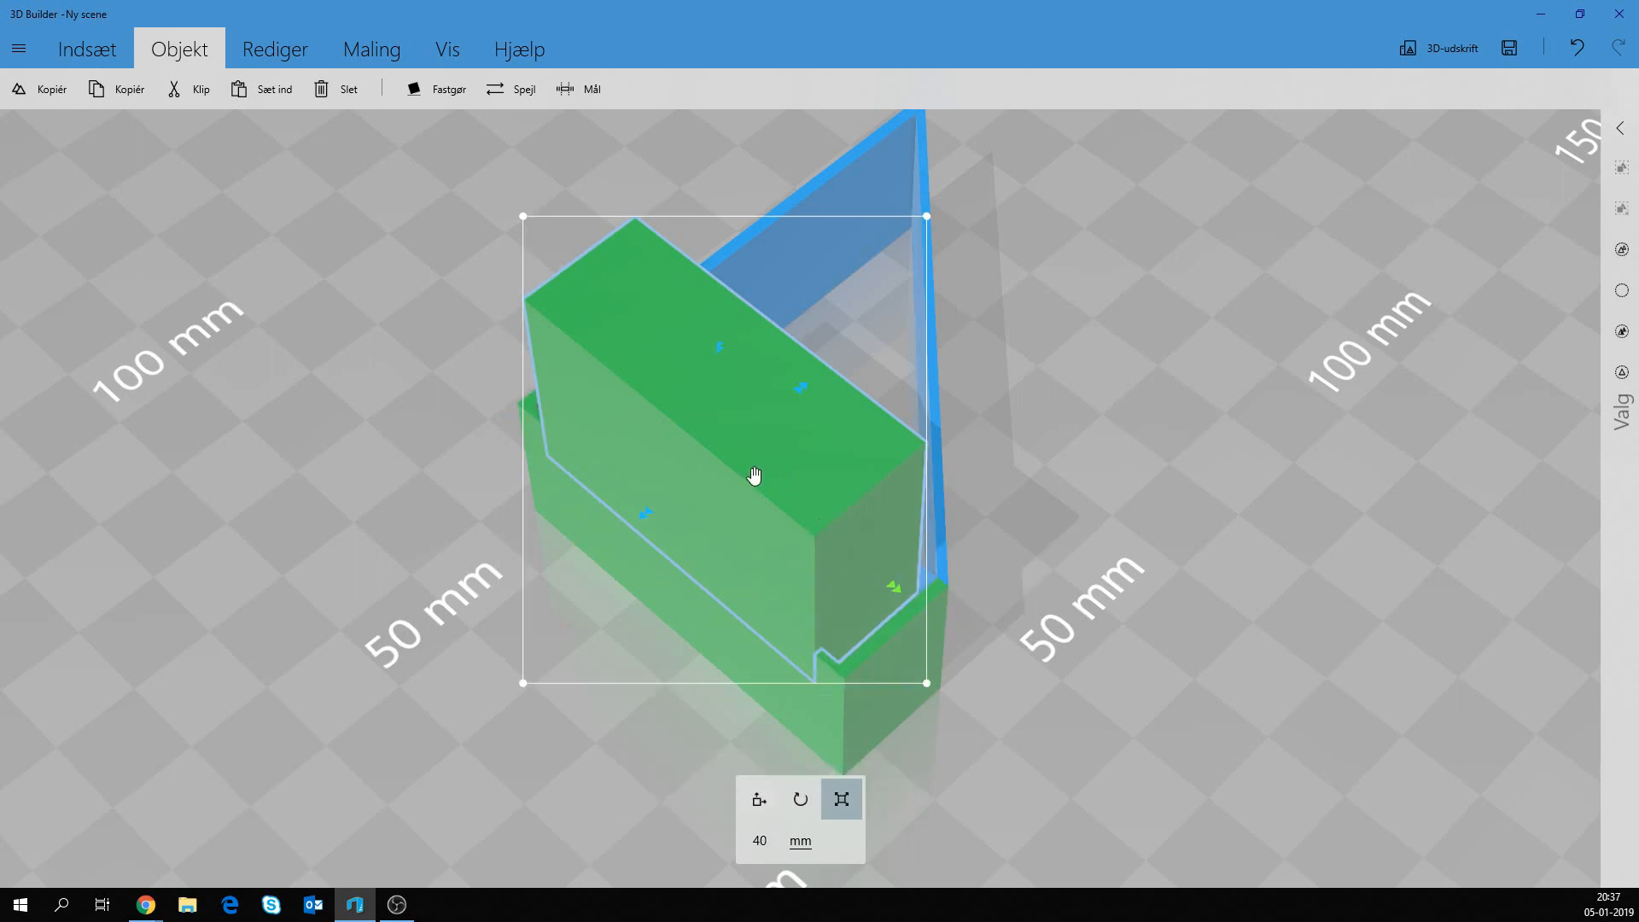
# Shift the 40 mm block outward across the green part's outer wall, lower it through the base and centre it along that wall.
pyautogui.click(759, 799)
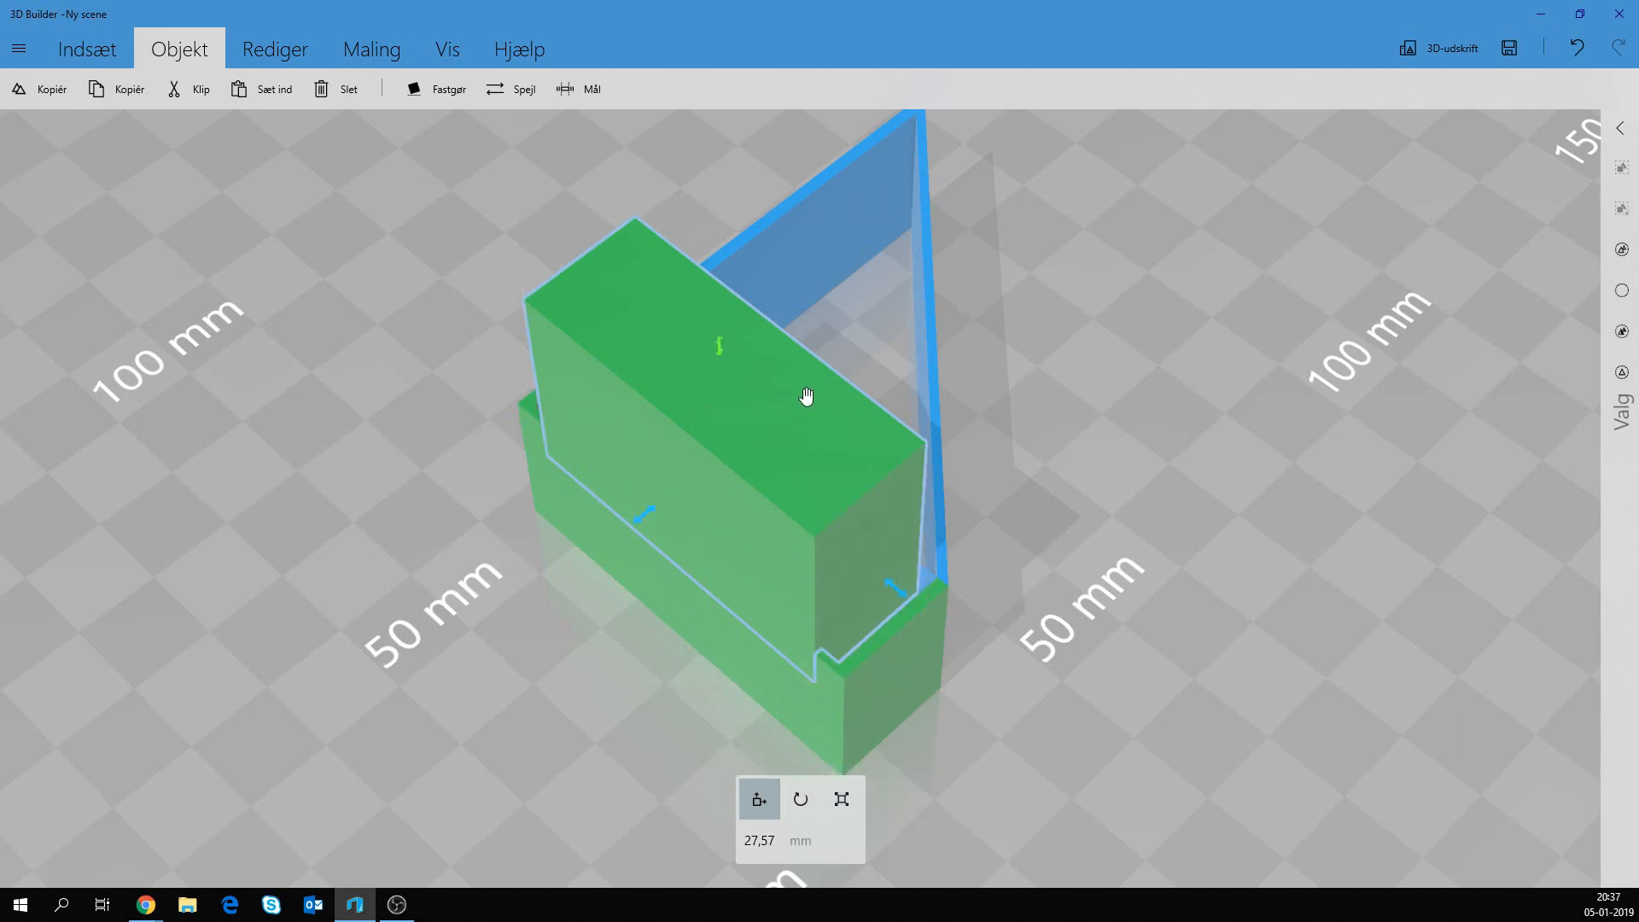
pyautogui.moveTo(650, 506)
pyautogui.mouseDown()
pyautogui.moveTo(615, 545)
pyautogui.moveTo(642, 509)
pyautogui.mouseUp()
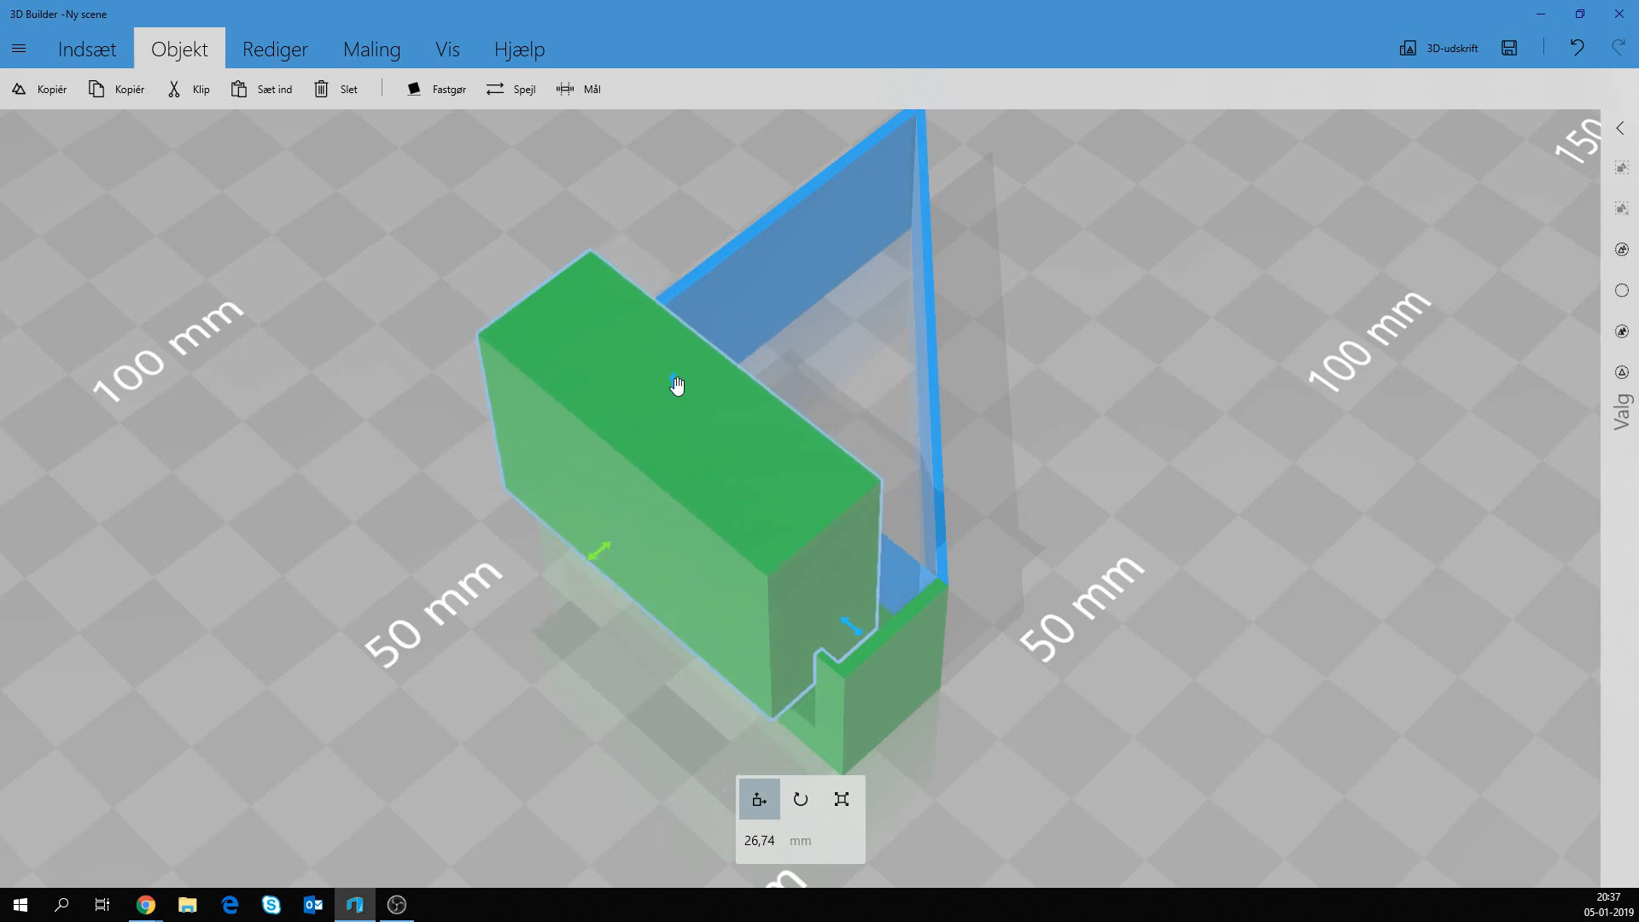
pyautogui.moveTo(677, 386); pyautogui.dragTo(679, 495)
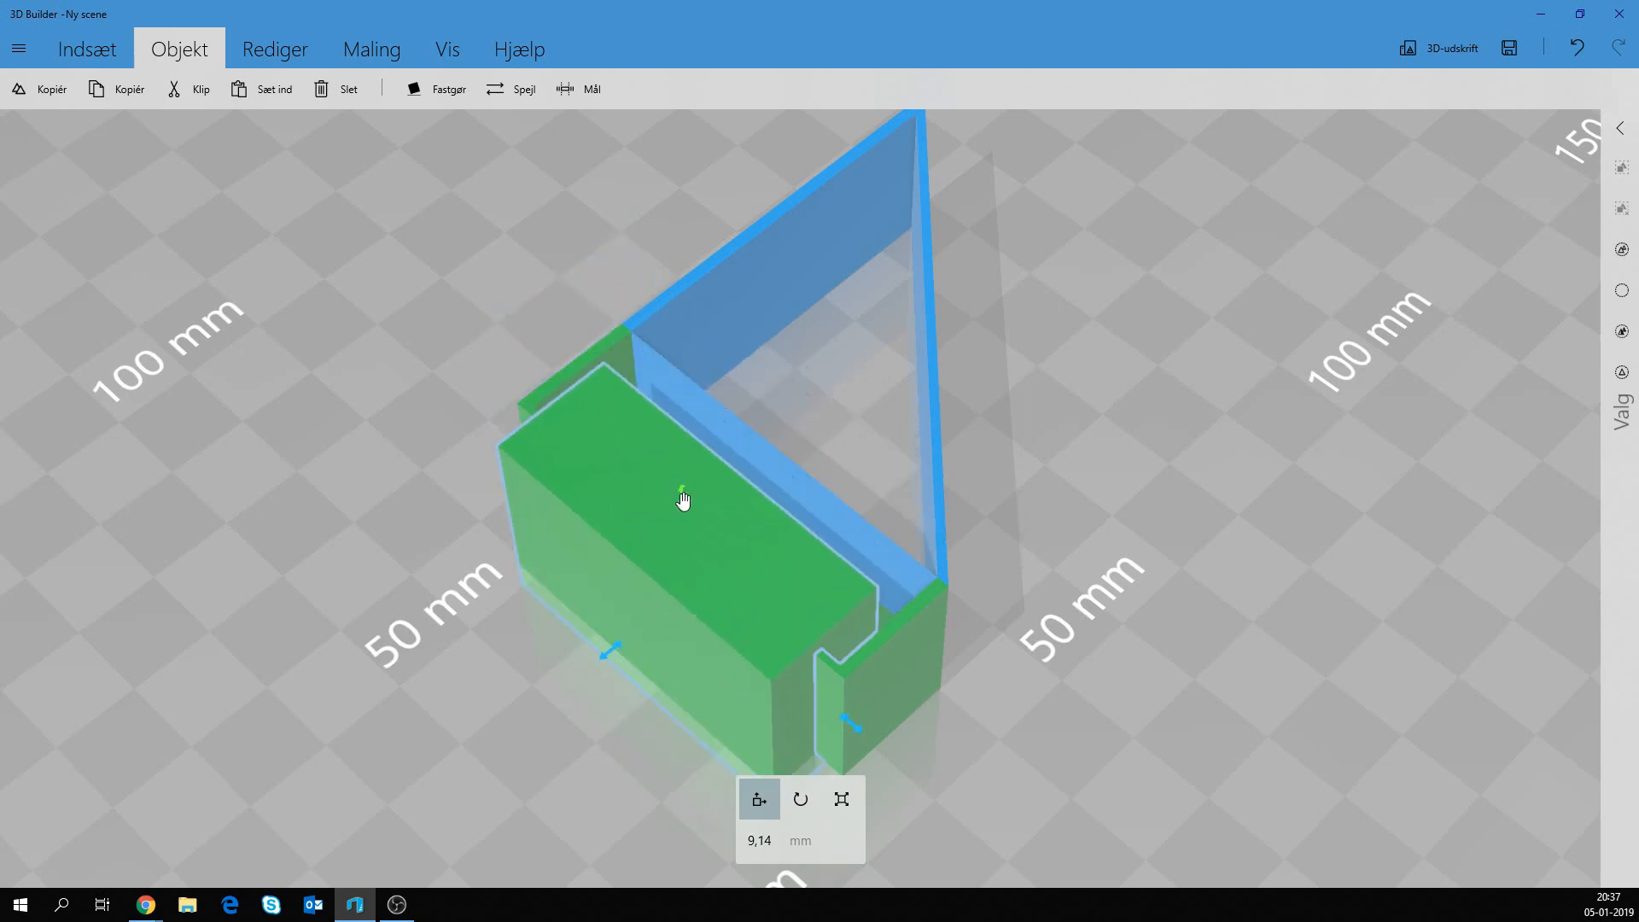
pyautogui.moveTo(683, 500); pyautogui.dragTo(983, 608, button='right')
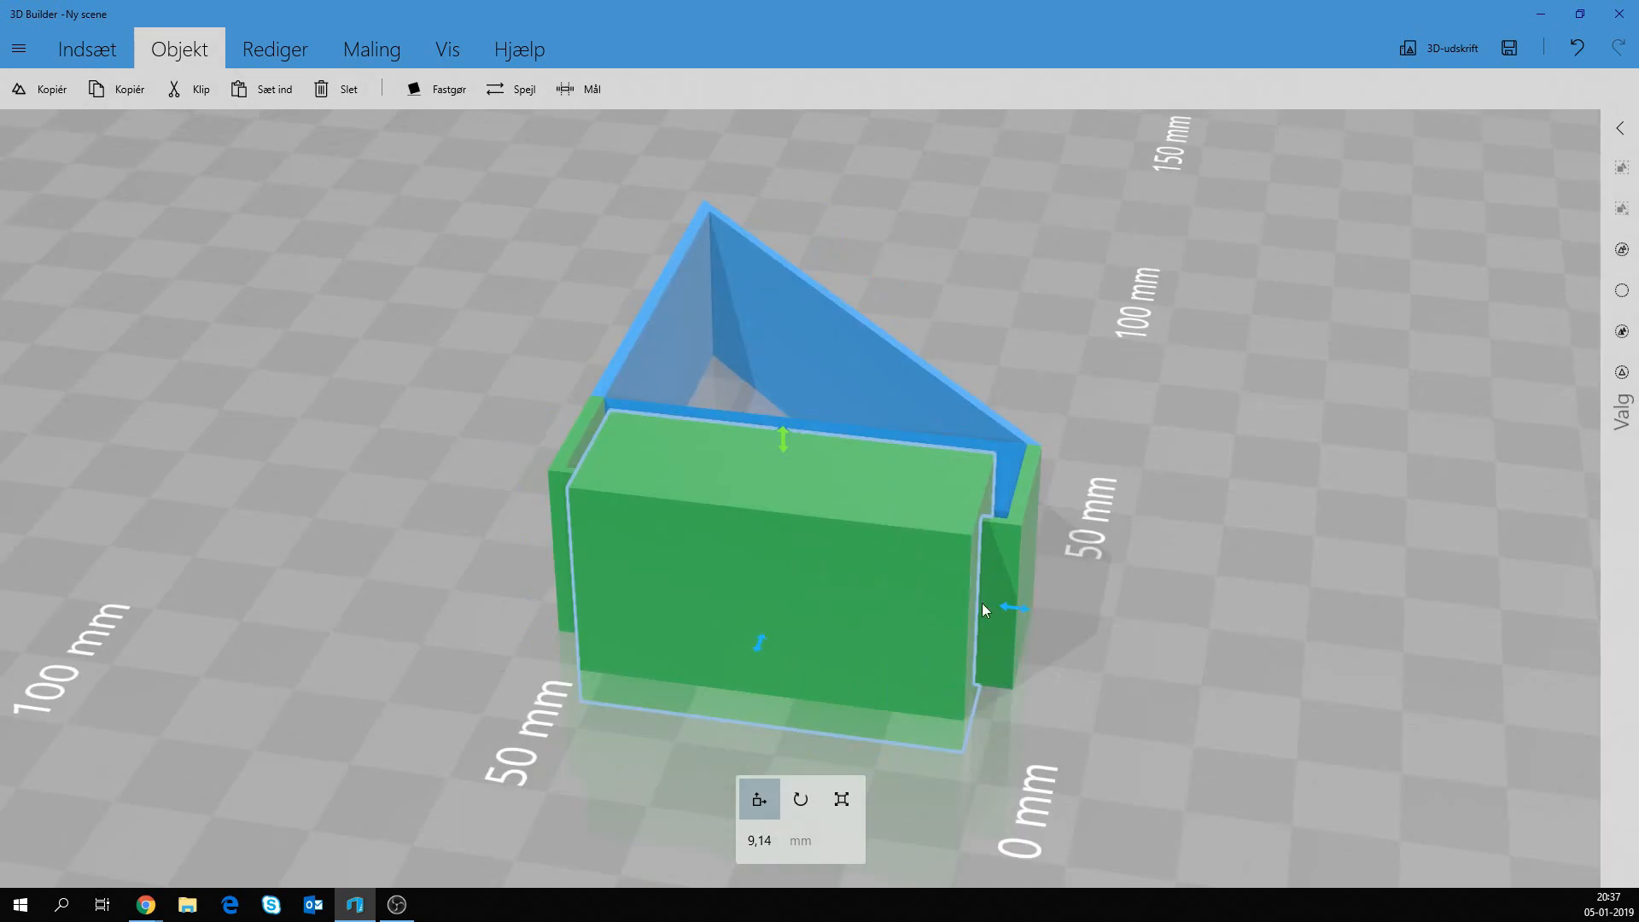
pyautogui.moveTo(843, 616)
pyautogui.mouseDown()
pyautogui.moveTo(878, 614)
pyautogui.moveTo(844, 613)
pyautogui.mouseUp()
pyautogui.moveTo(1119, 578); pyautogui.dragTo(663, 607, button='right')
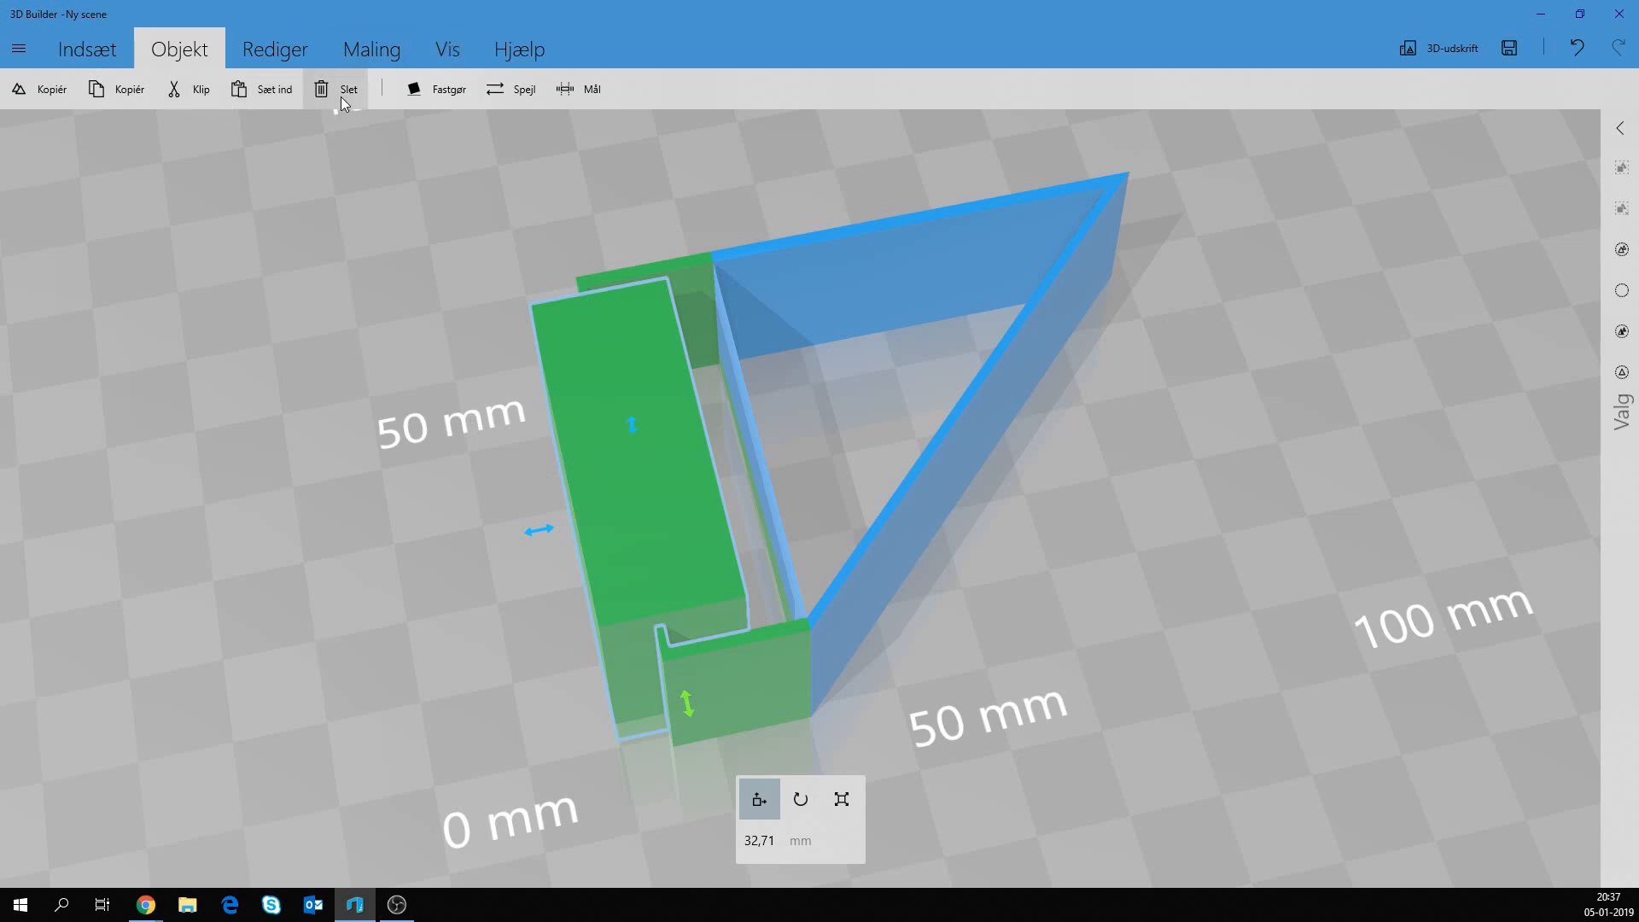
# Subtract the 40 mm block from the hollow green part to cut an opening through its outer long wall.
pyautogui.click(278, 52)
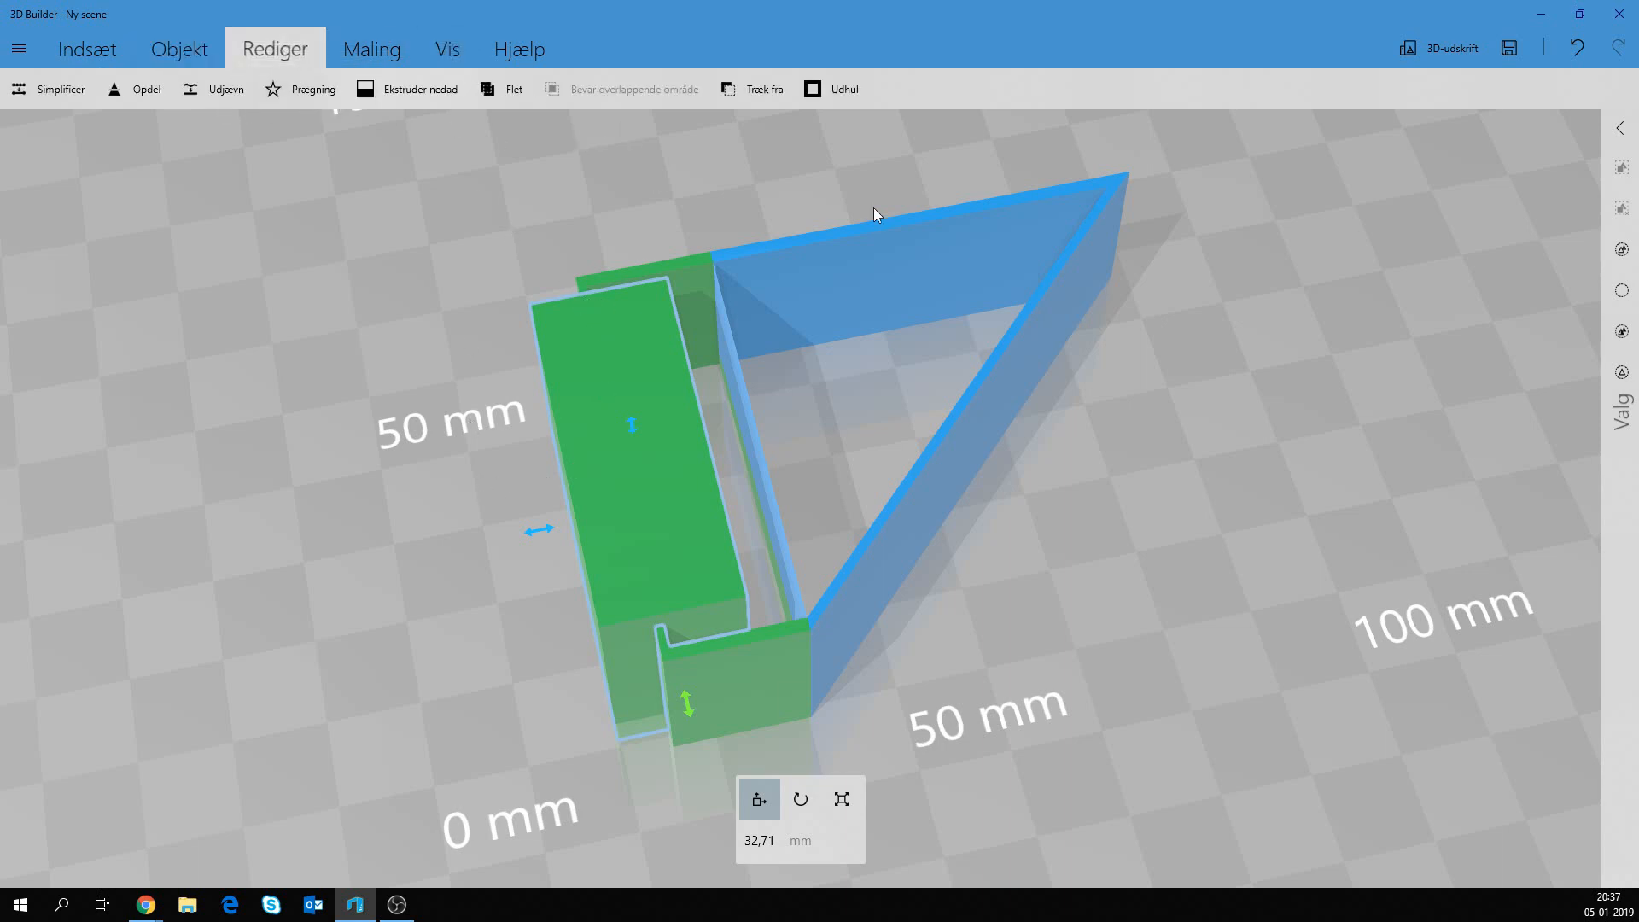
pyautogui.click(765, 90)
pyautogui.moveTo(357, 485); pyautogui.dragTo(837, 526)
pyautogui.moveTo(1176, 300); pyautogui.dragTo(795, 403)
pyautogui.moveTo(858, 484); pyautogui.dragTo(1067, 376)
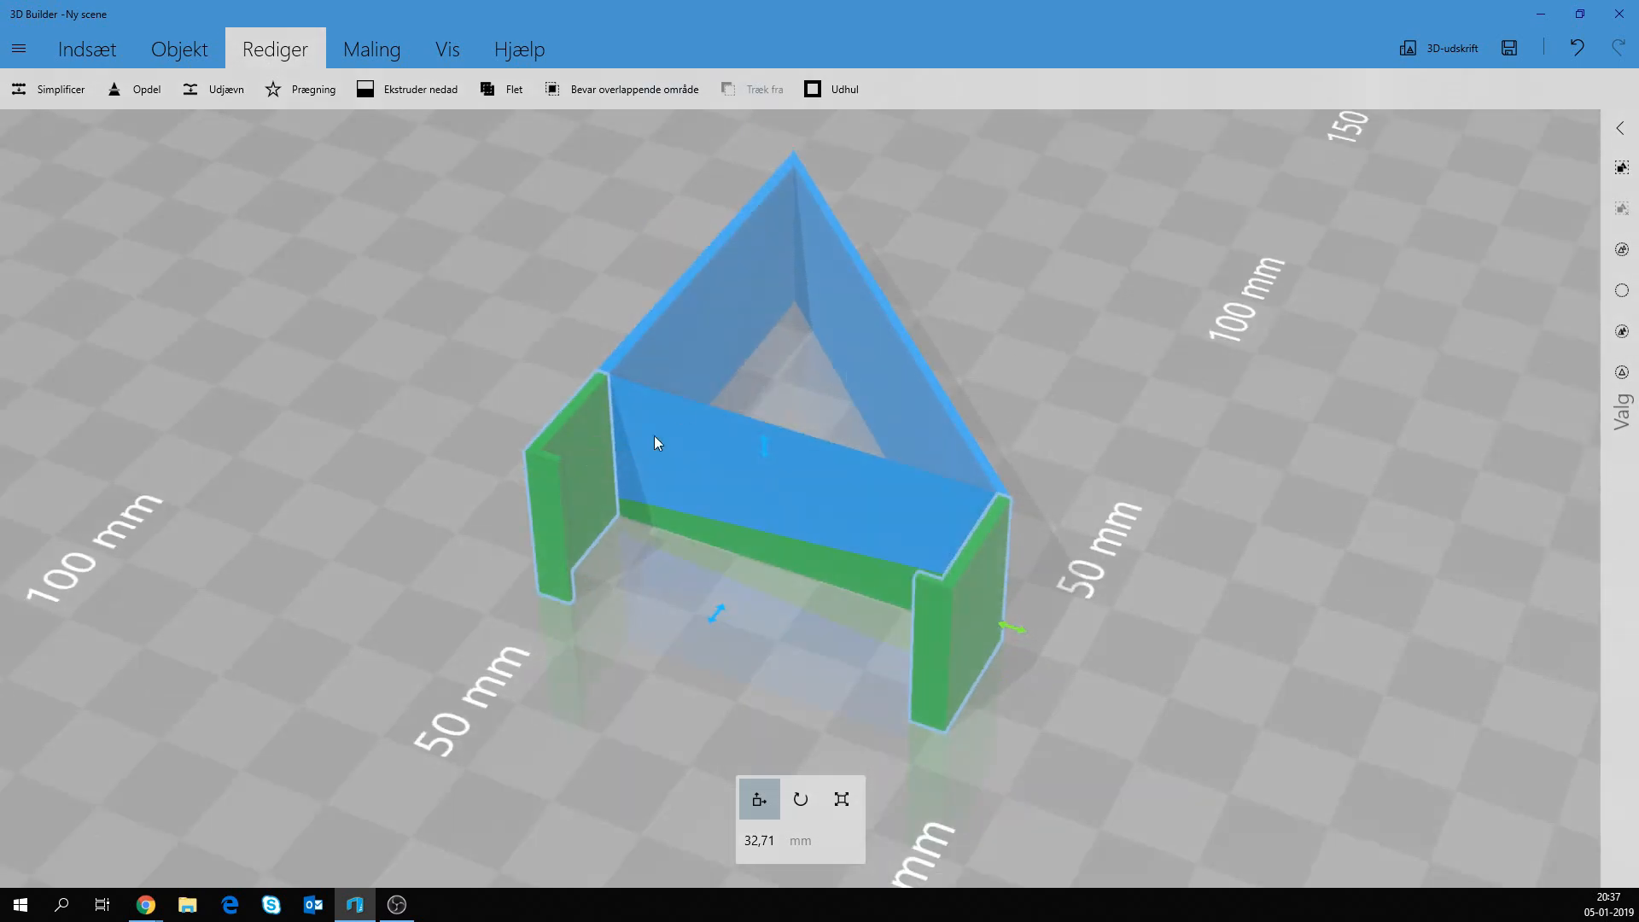
# Examine the opening in the green part and the wall between it and the hollow wedge from several angles.
pyautogui.moveTo(705, 518); pyautogui.dragTo(791, 550)
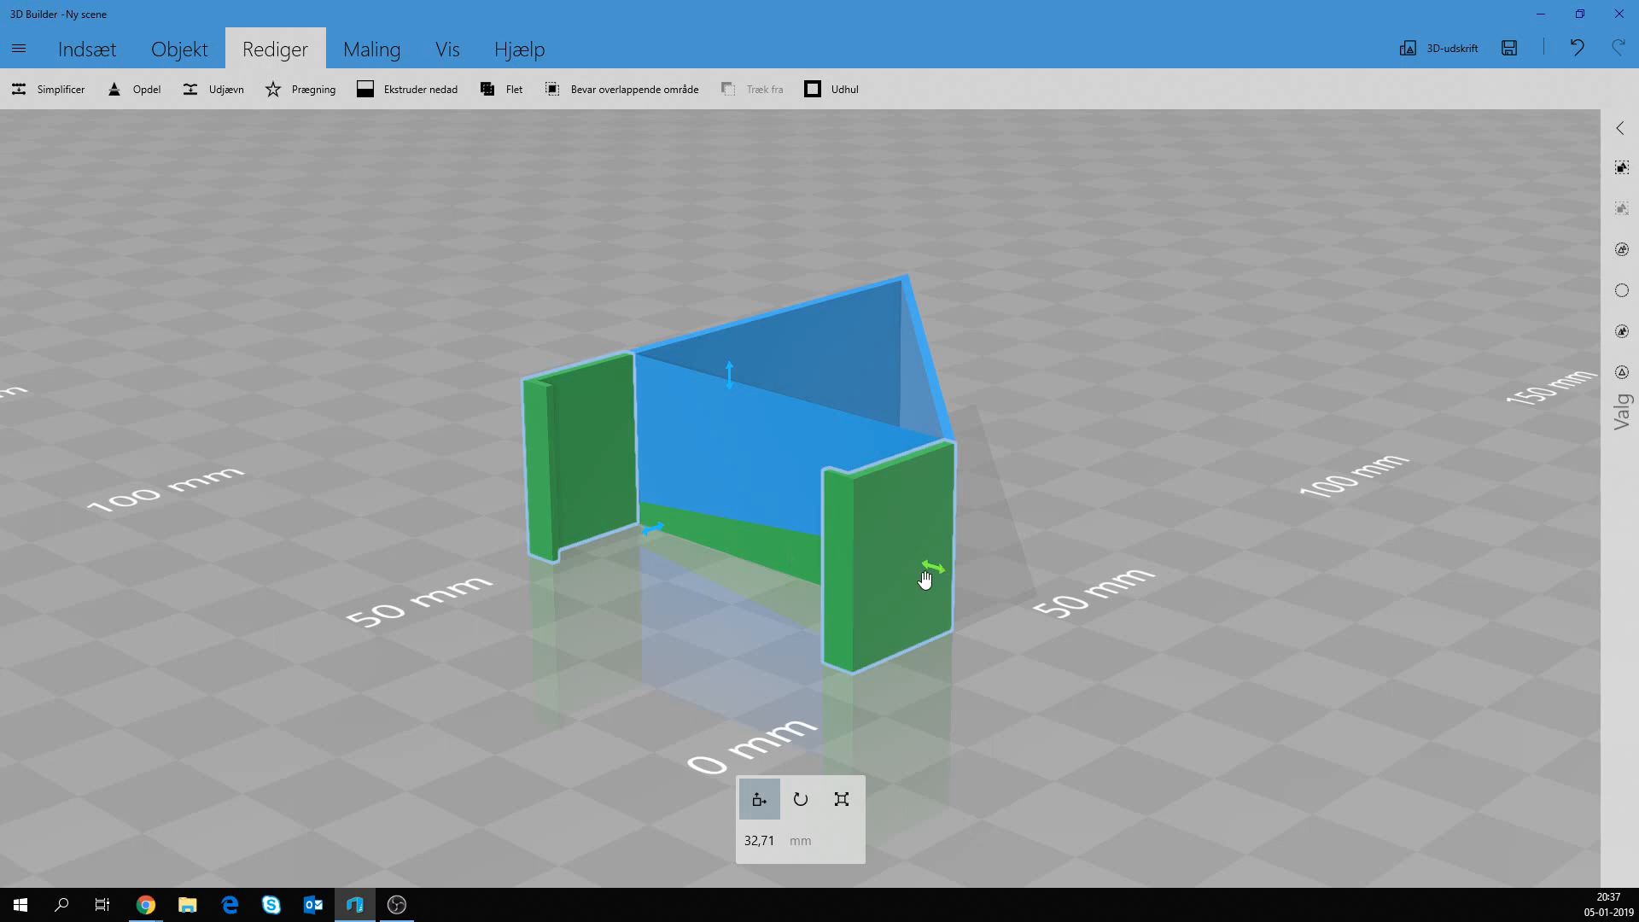
pyautogui.moveTo(899, 589)
pyautogui.mouseDown()
pyautogui.moveTo(835, 630)
pyautogui.moveTo(875, 587)
pyautogui.mouseUp()
pyautogui.moveTo(740, 452); pyautogui.dragTo(682, 552)
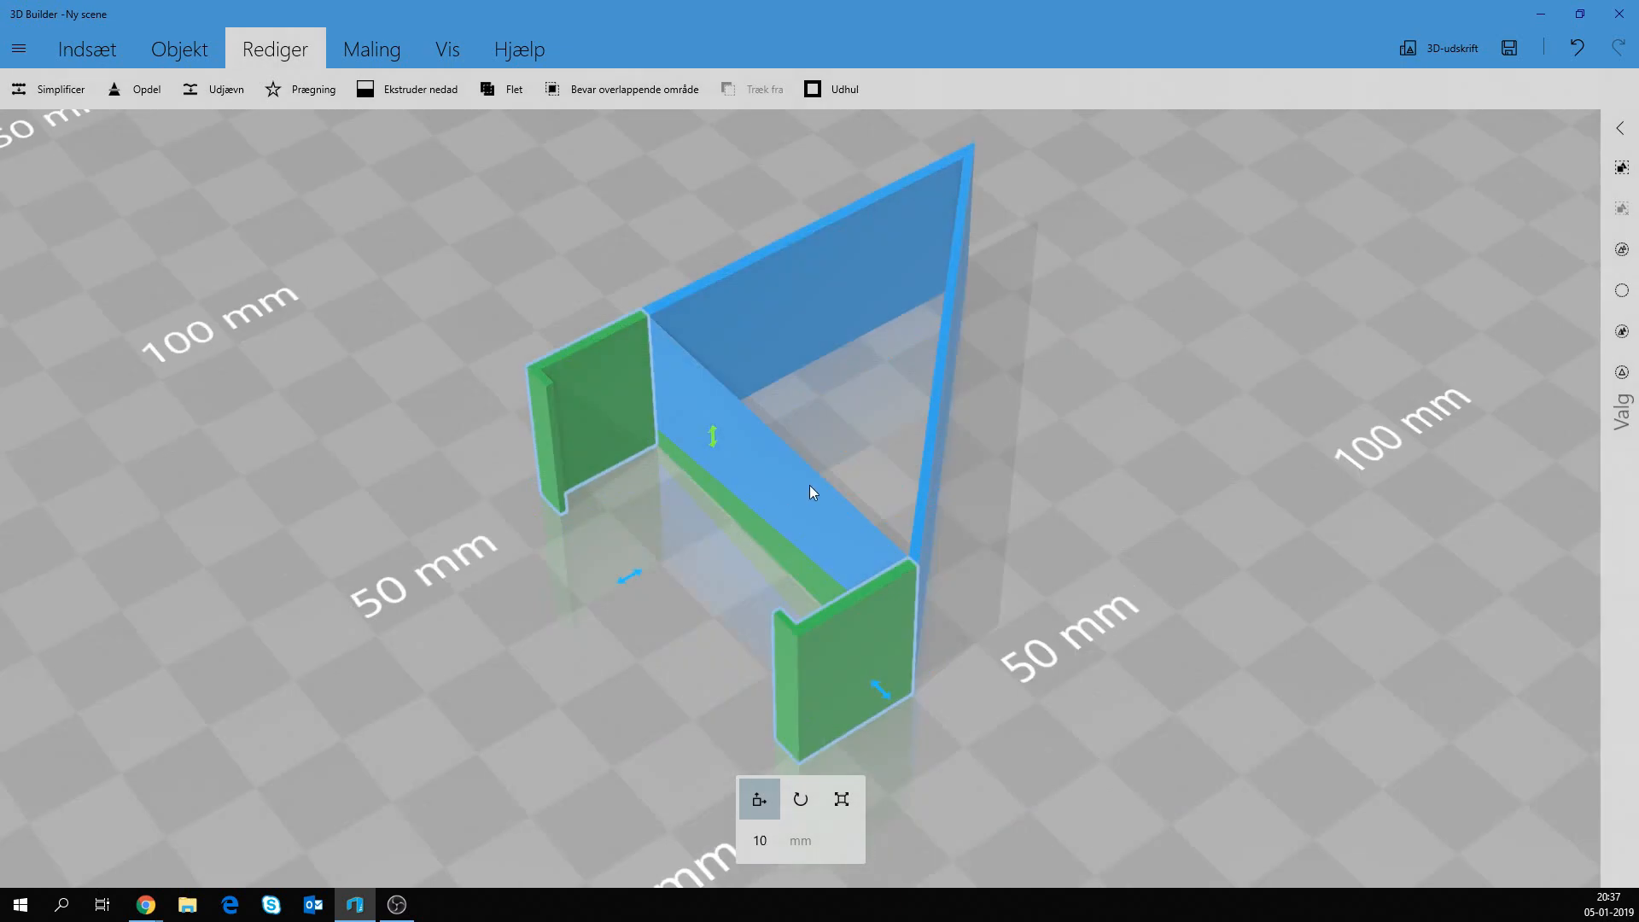
pyautogui.click(809, 485)
pyautogui.moveTo(781, 305)
pyautogui.mouseDown()
pyautogui.moveTo(878, 282)
pyautogui.moveTo(739, 267)
pyautogui.moveTo(784, 305)
pyautogui.mouseUp()
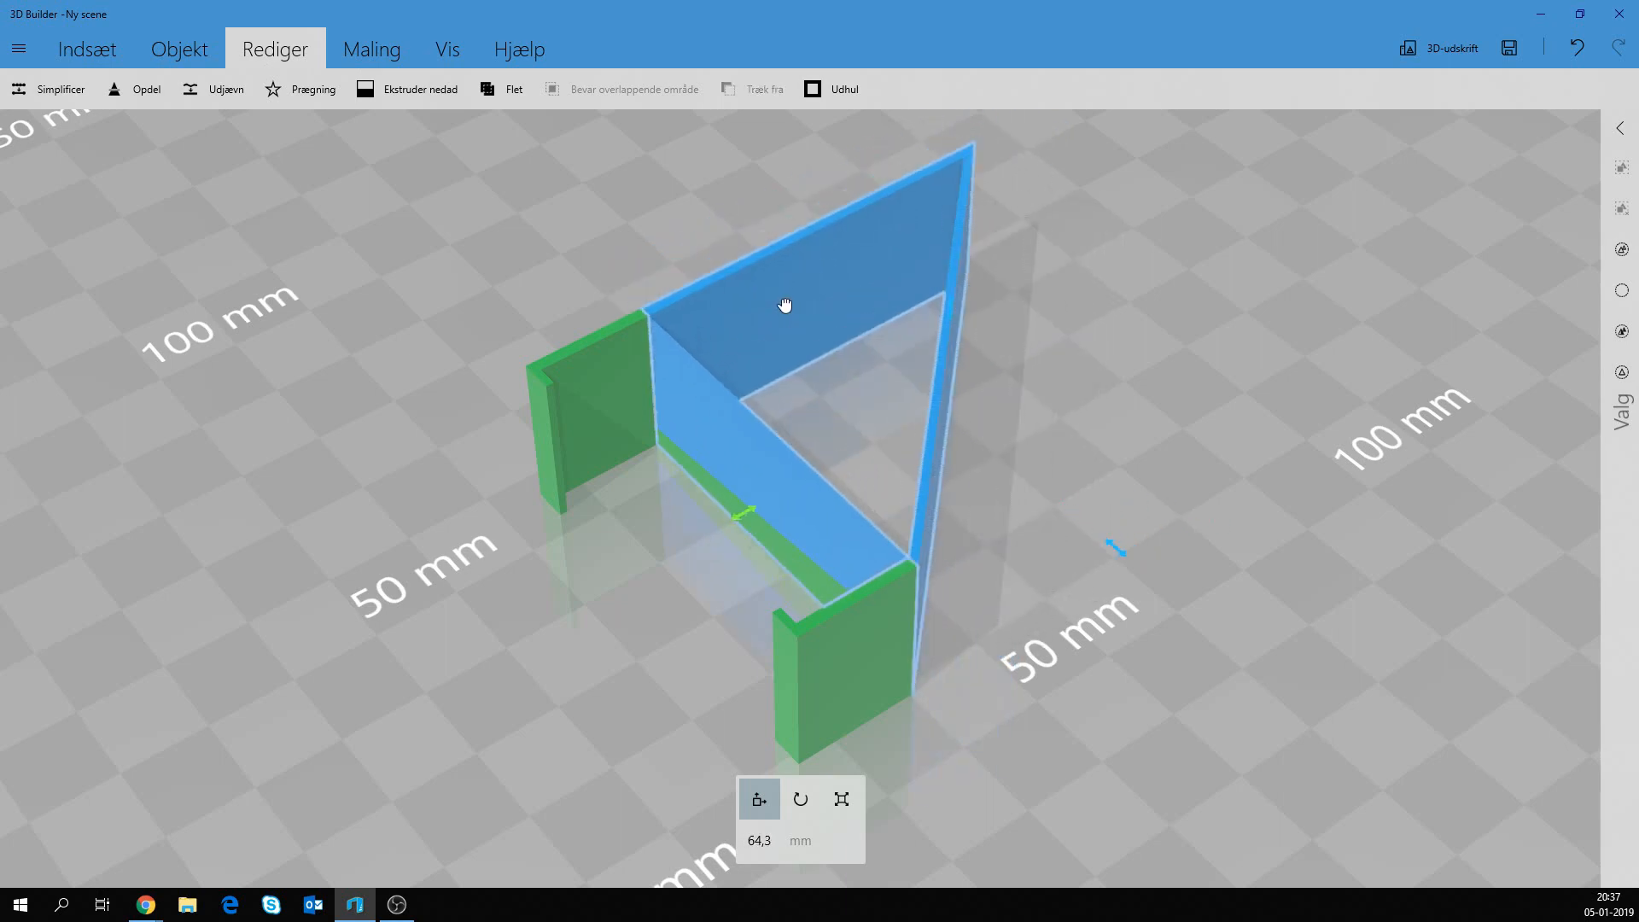
pyautogui.moveTo(1208, 430); pyautogui.dragTo(1019, 560)
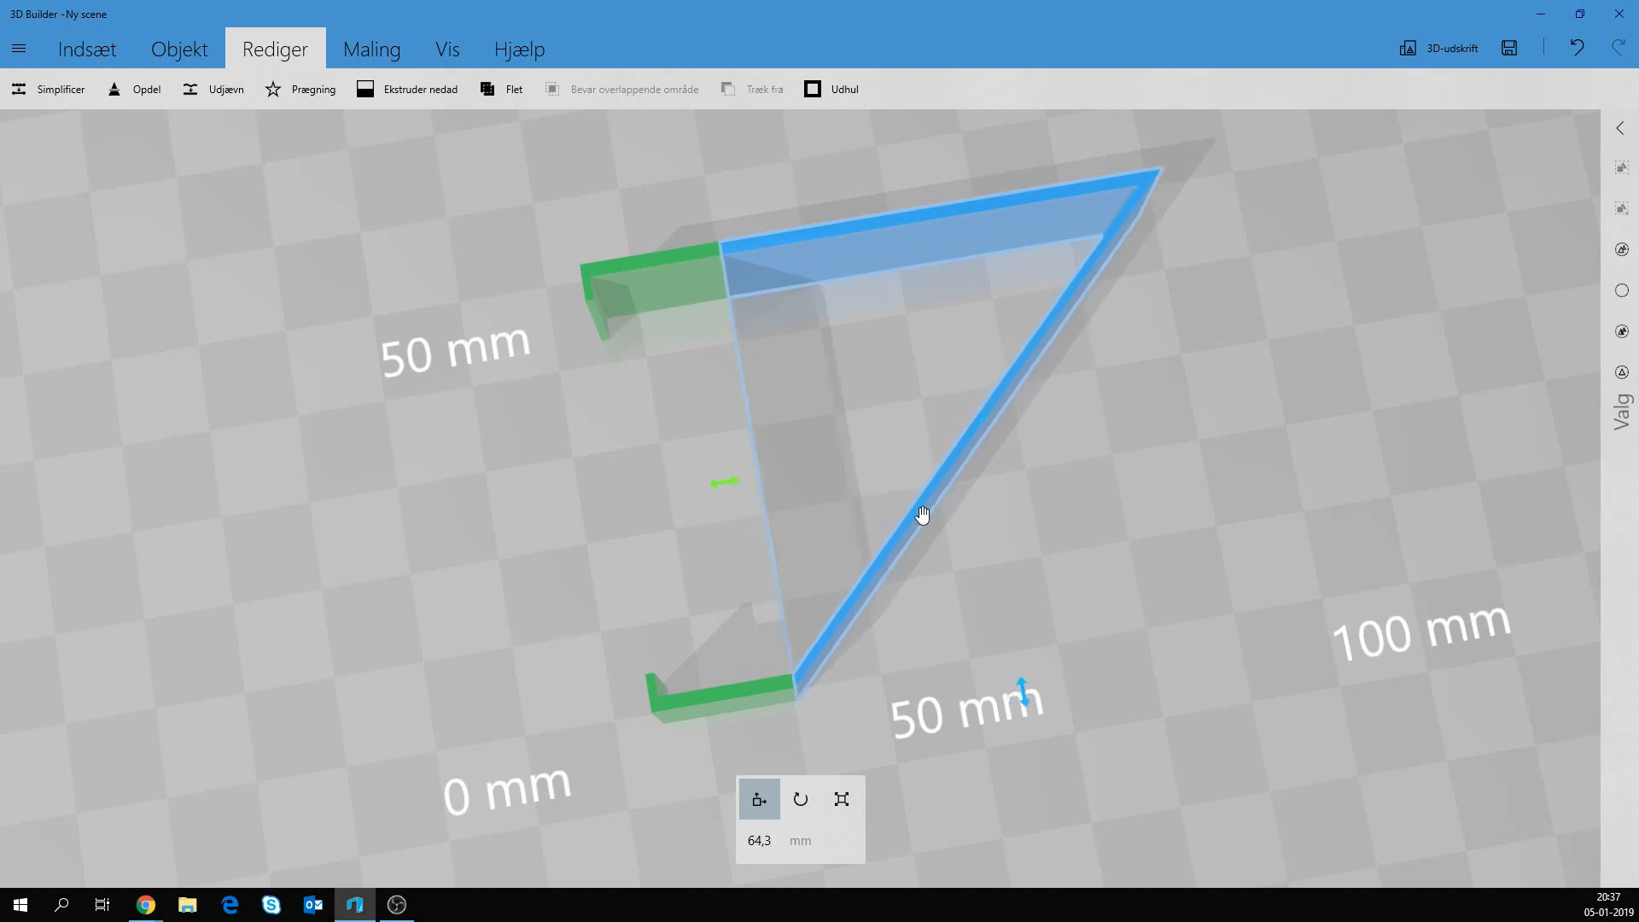
# Paste another copy of the 48 mm block over the hollow green part and set its length to 45 mm.
pyautogui.hotkey('ctrl', 'a')
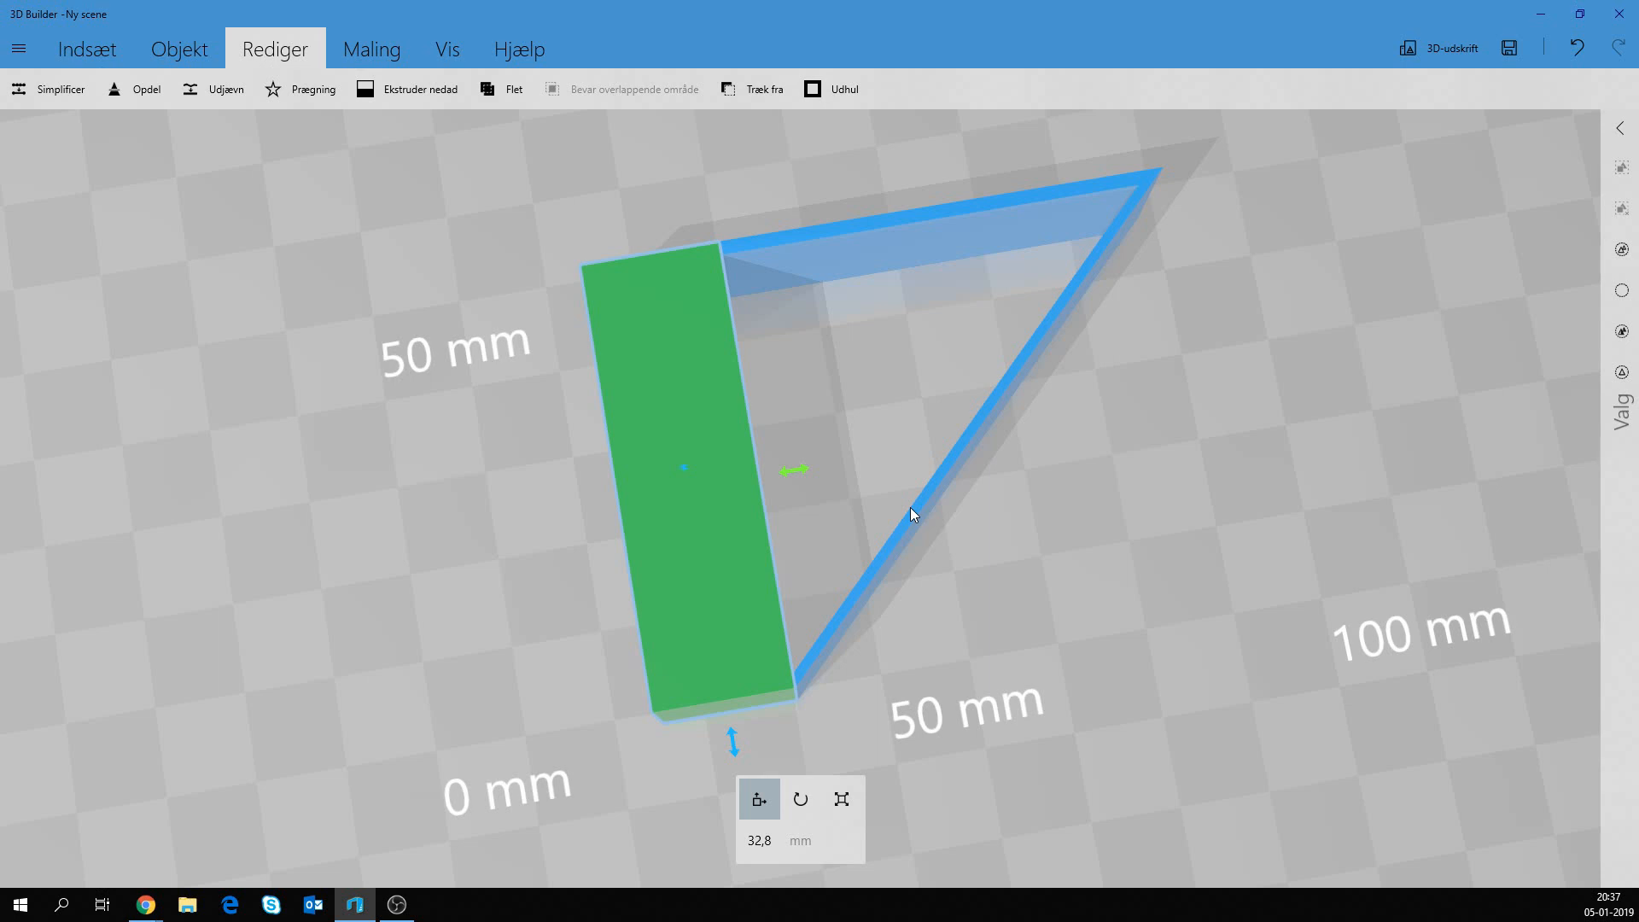
pyautogui.hotkey('ctrl', 'z')
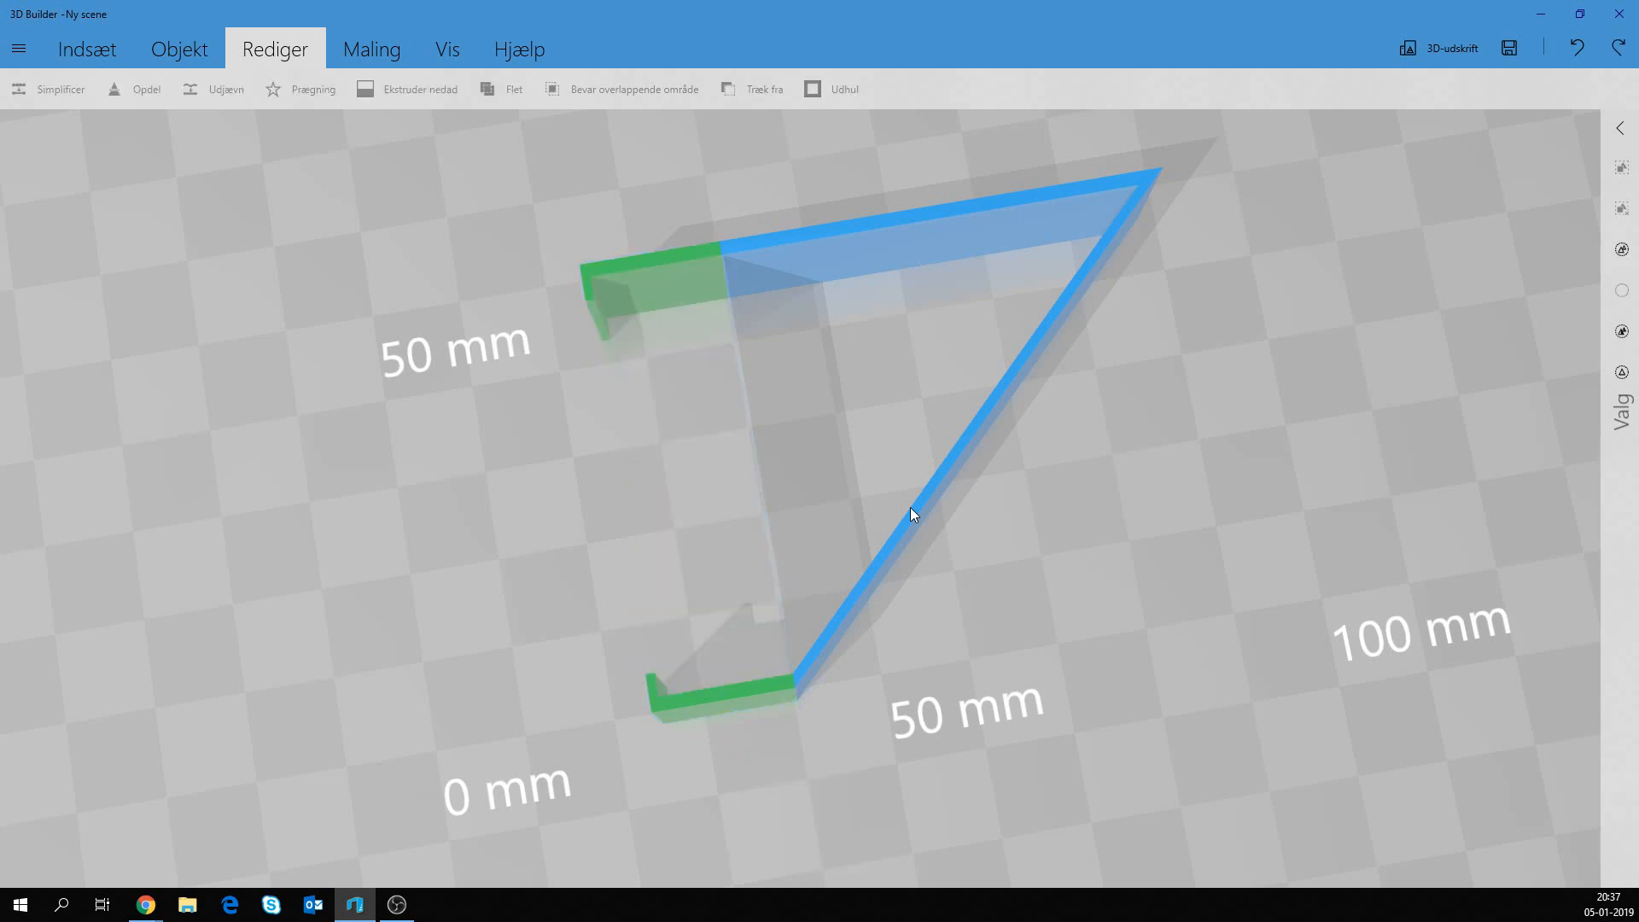
pyautogui.hotkey('ctrl', 'y')
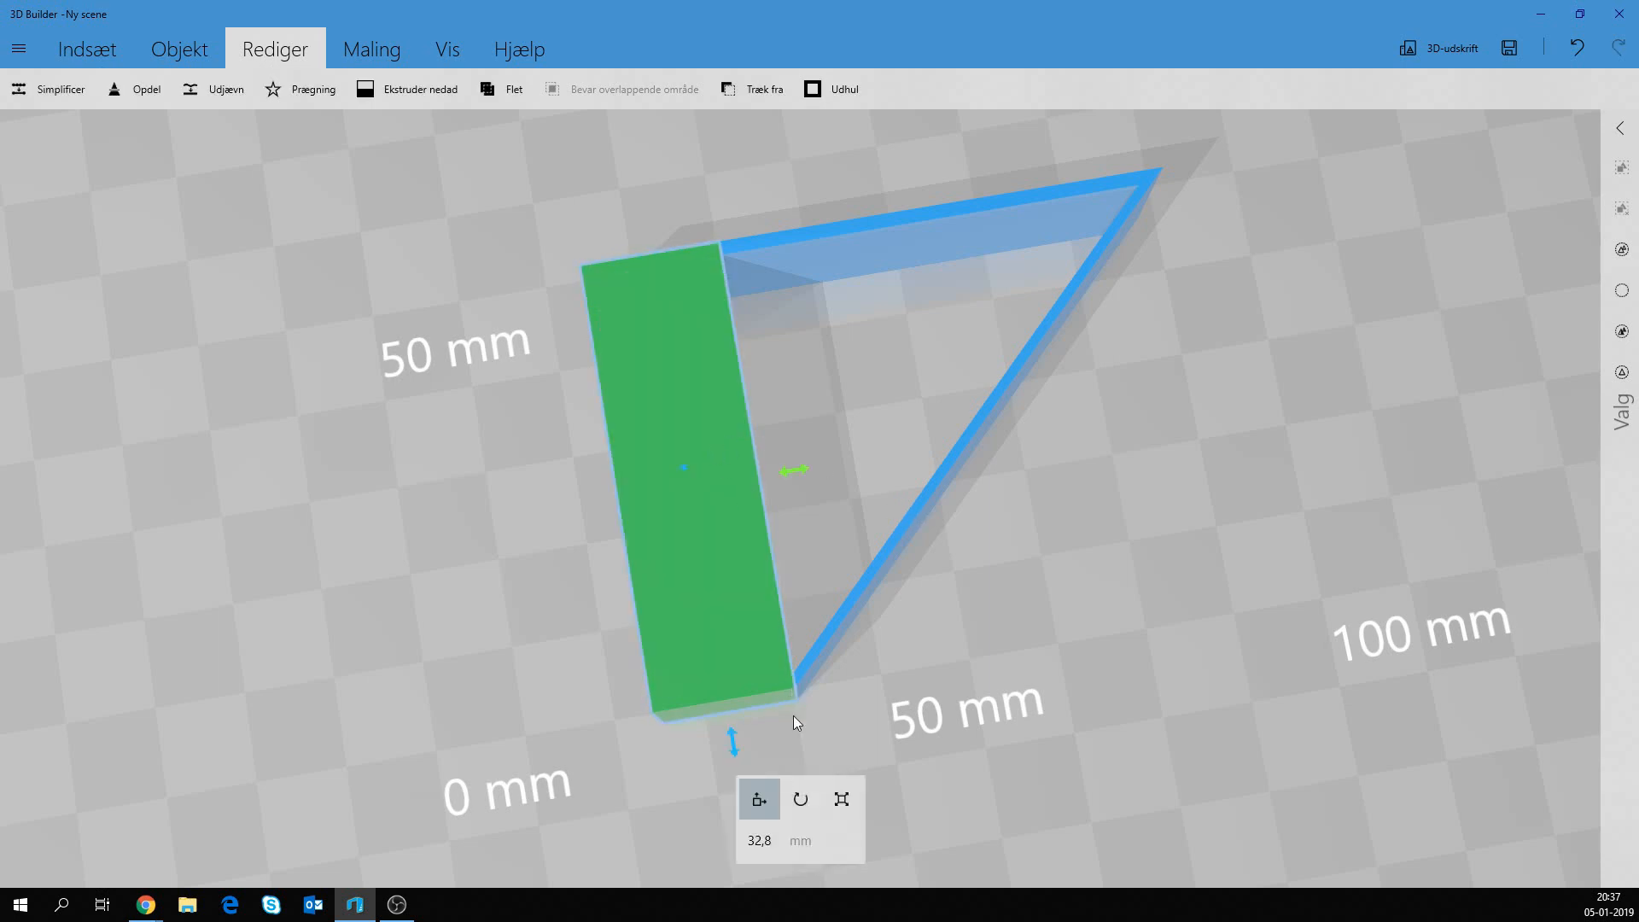
pyautogui.click(826, 815)
pyautogui.click(779, 854)
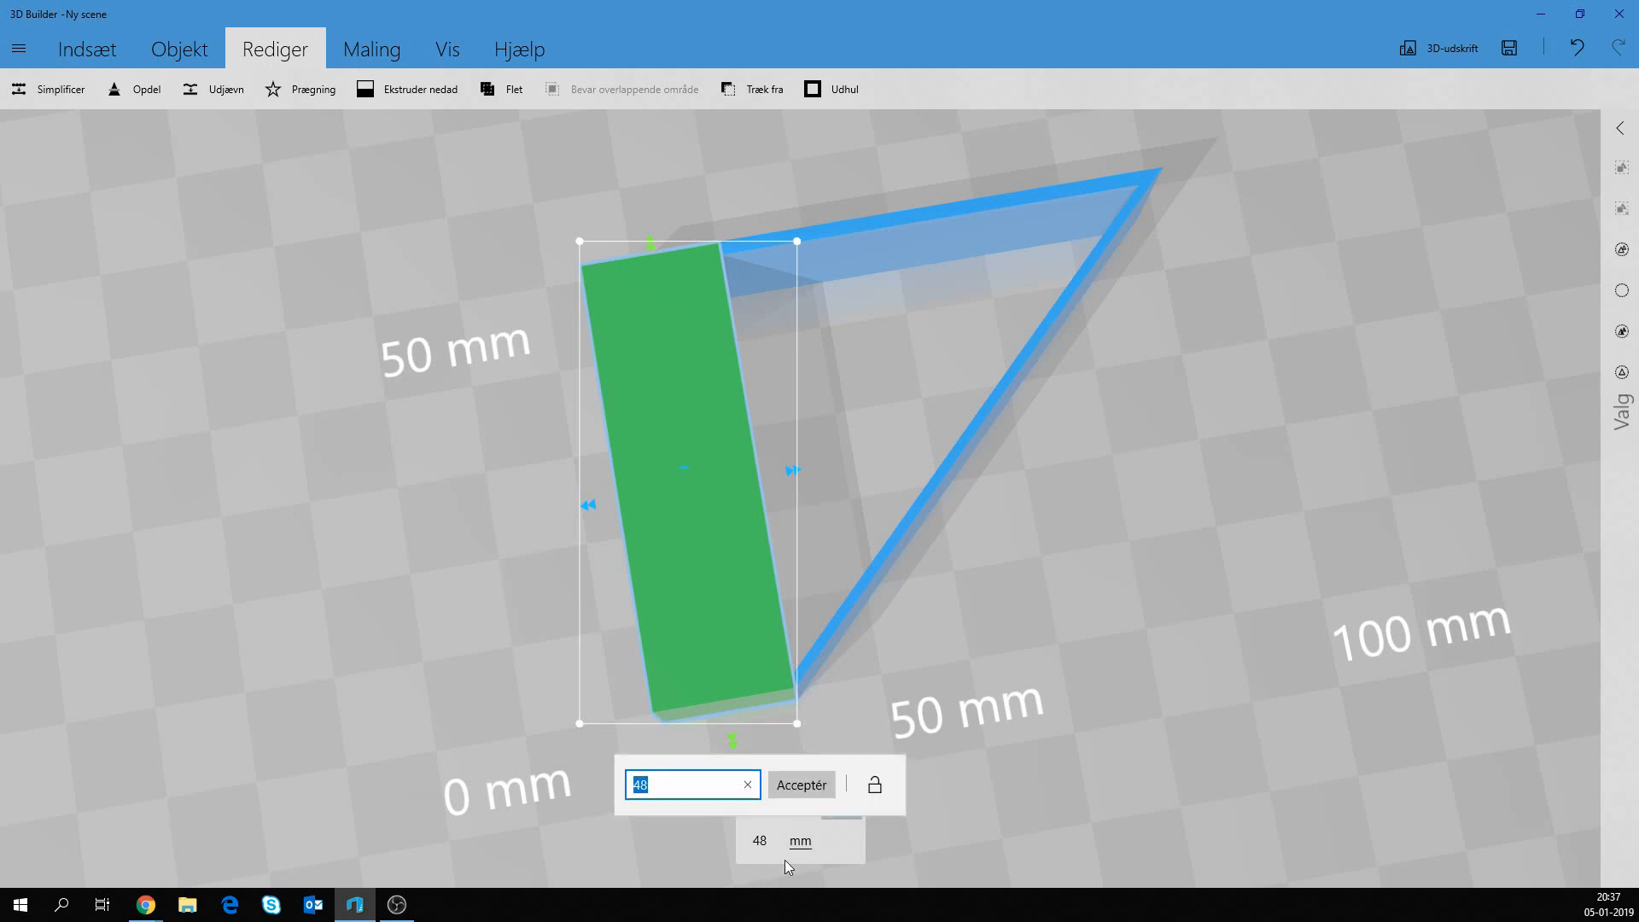
pyautogui.write('45')
pyautogui.press('Return')
# Narrow the pasted 45 mm block to 13.4 mm wide and fit it between the green part's end walls, against the wedge side.
pyautogui.moveTo(706, 585); pyautogui.dragTo(732, 585)
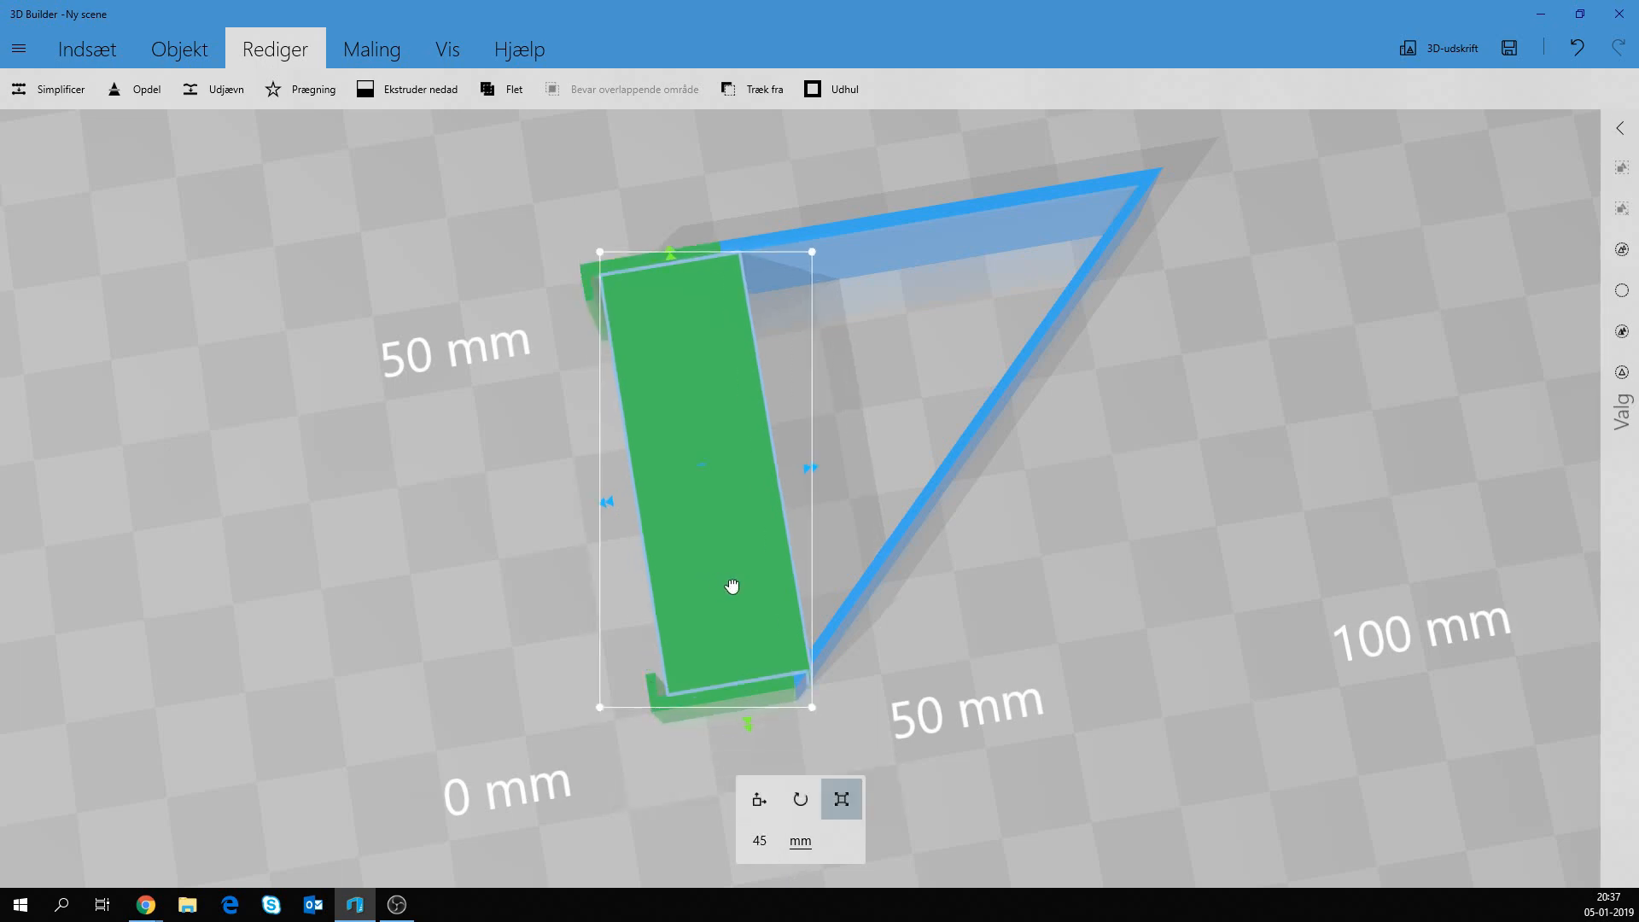
pyautogui.moveTo(958, 771)
pyautogui.mouseDown(button='right')
pyautogui.moveTo(1088, 541)
pyautogui.moveTo(931, 630)
pyautogui.moveTo(977, 774)
pyautogui.mouseUp(button='right')
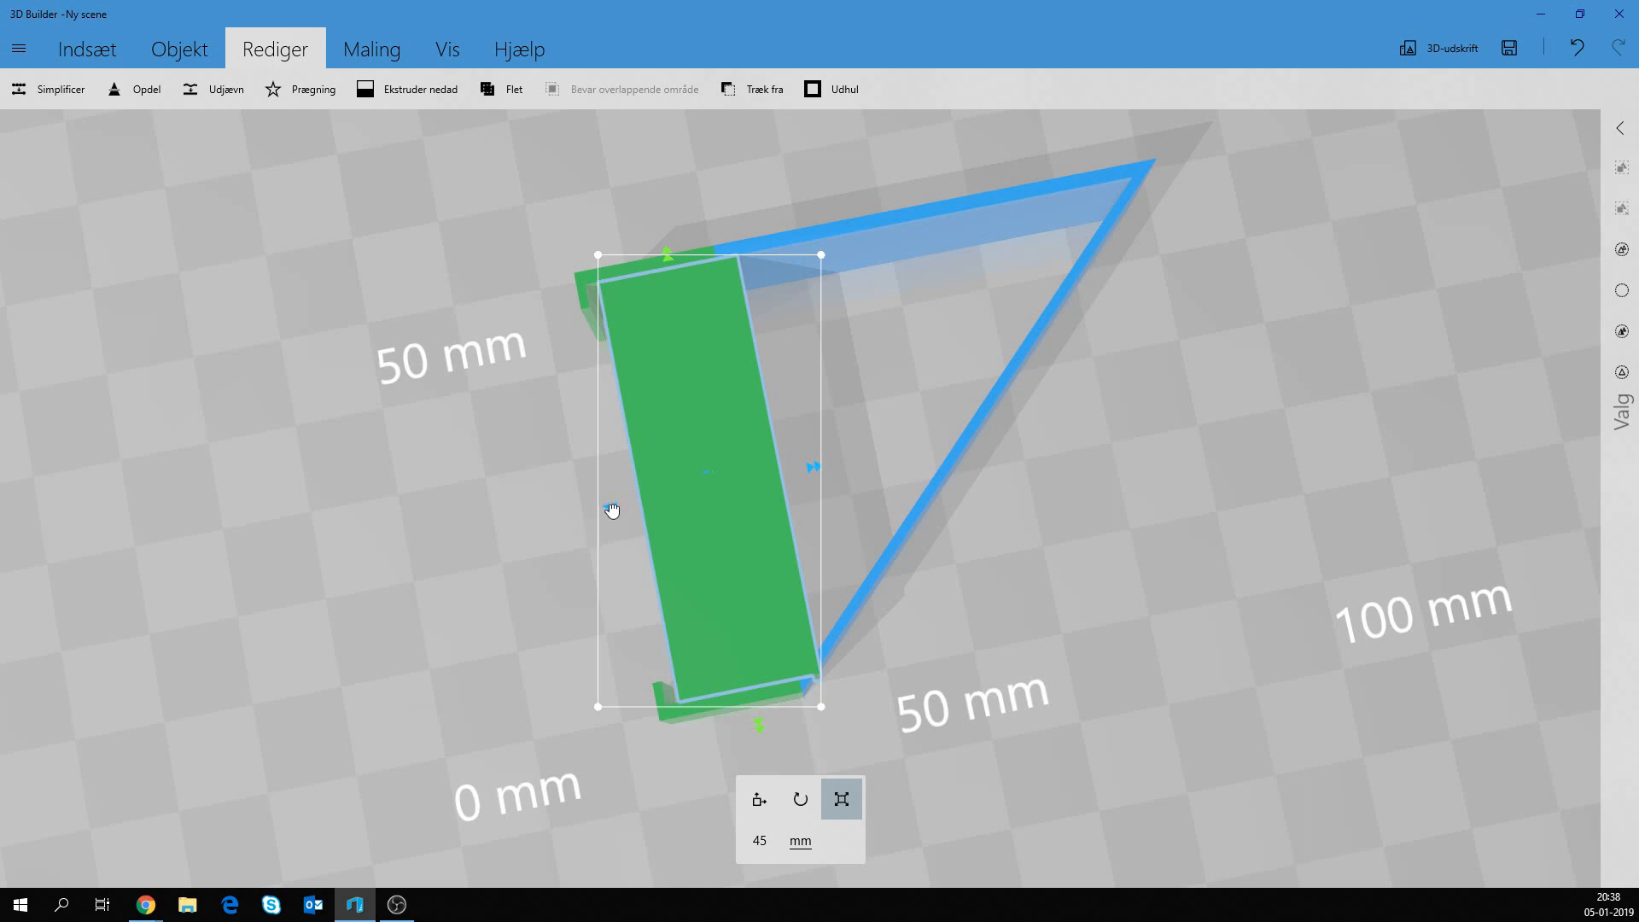
pyautogui.moveTo(612, 511); pyautogui.dragTo(629, 512)
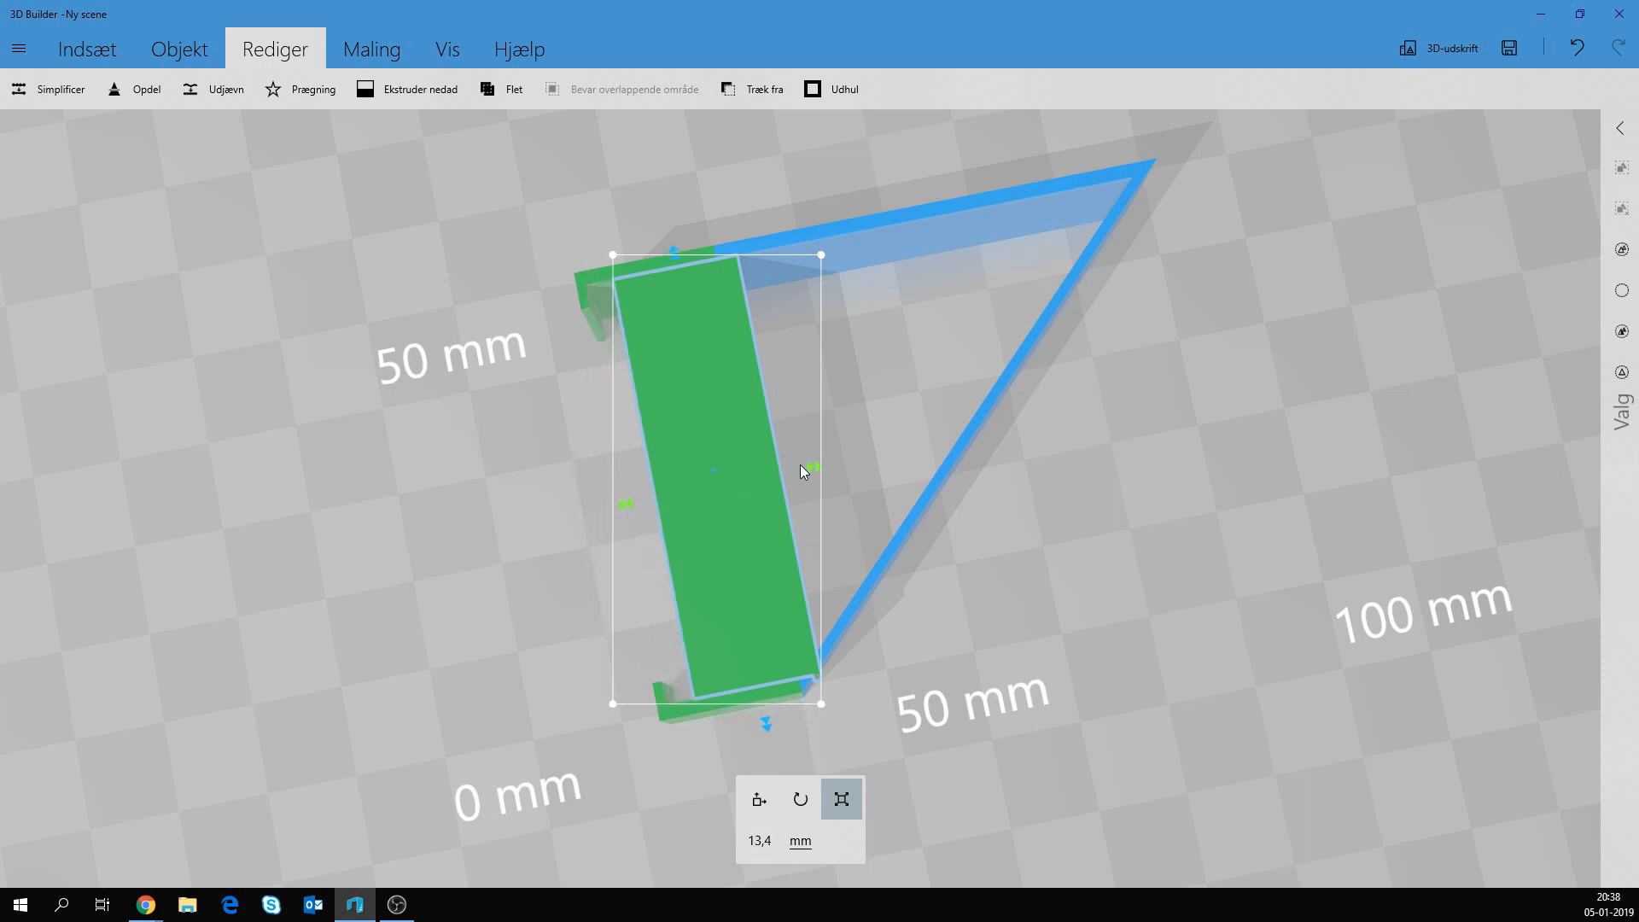
pyautogui.click(759, 799)
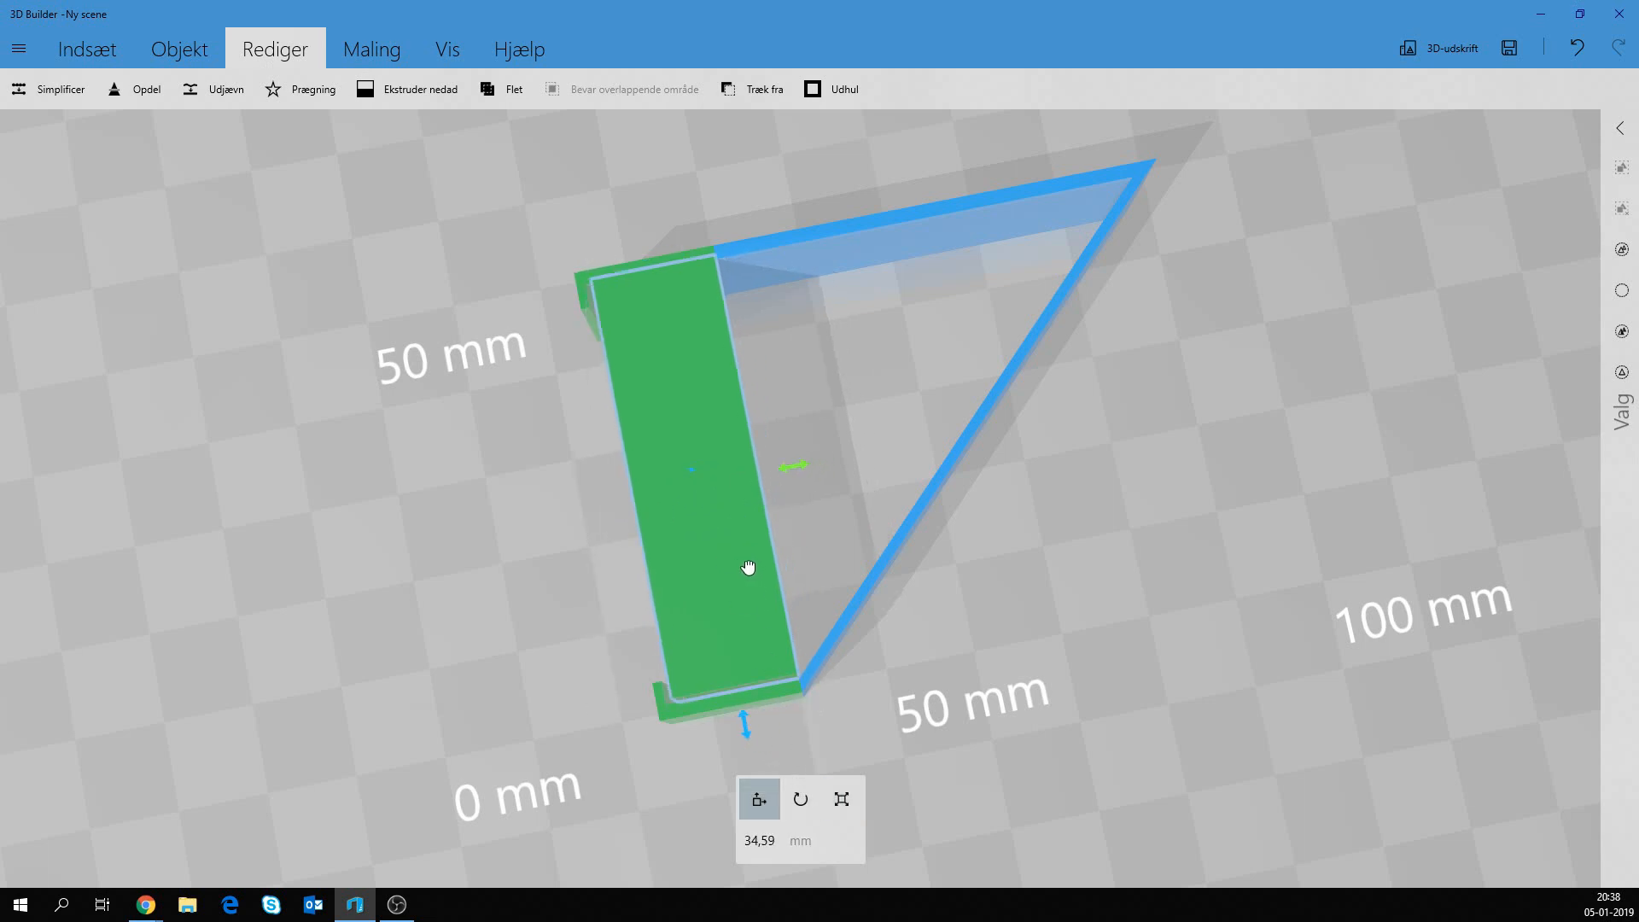
# Subtract the 45 mm block from the green part to cut back its inside between the end walls, and check the result.
pyautogui.moveTo(1024, 637); pyautogui.dragTo(774, 556)
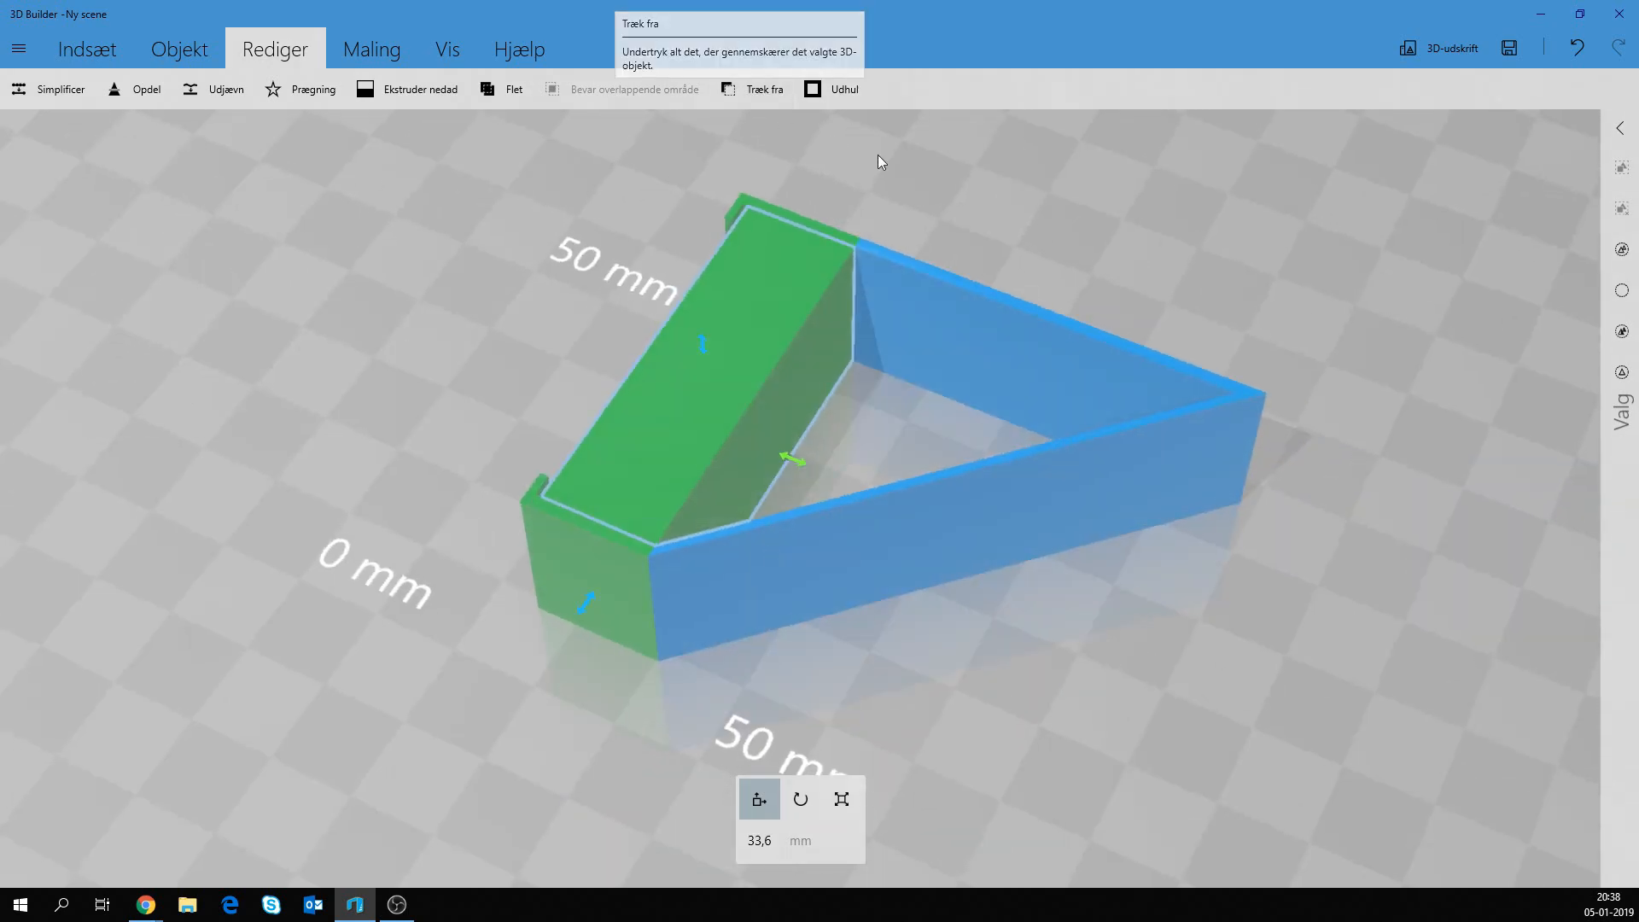
pyautogui.moveTo(882, 160); pyautogui.dragTo(1174, 182)
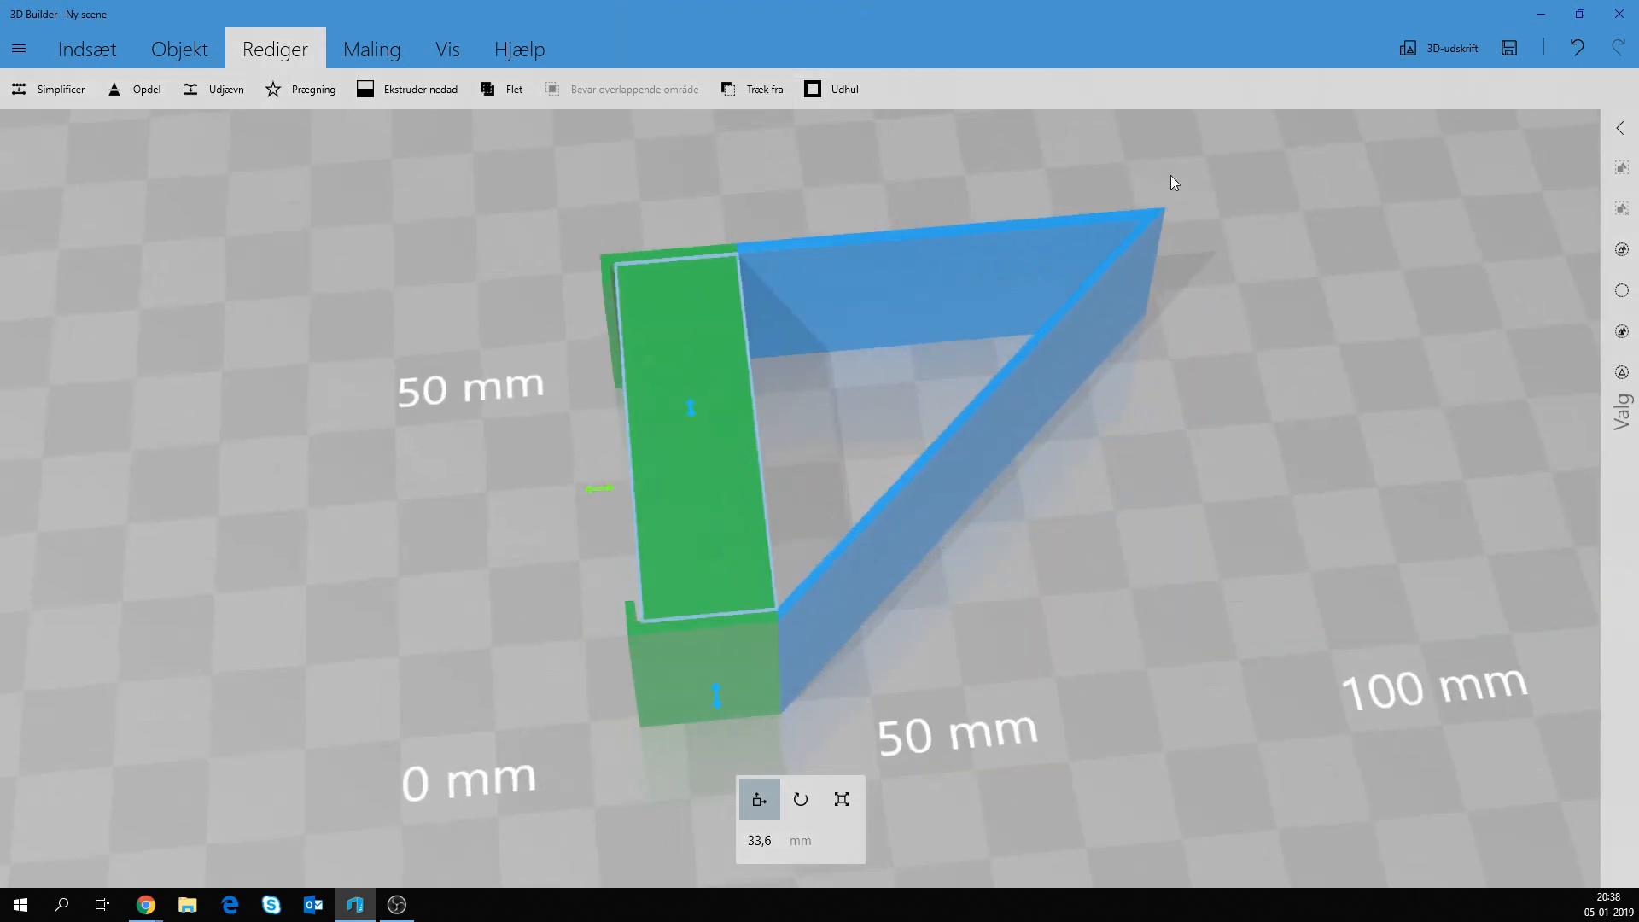
pyautogui.click(756, 90)
pyautogui.moveTo(823, 553); pyautogui.dragTo(845, 428)
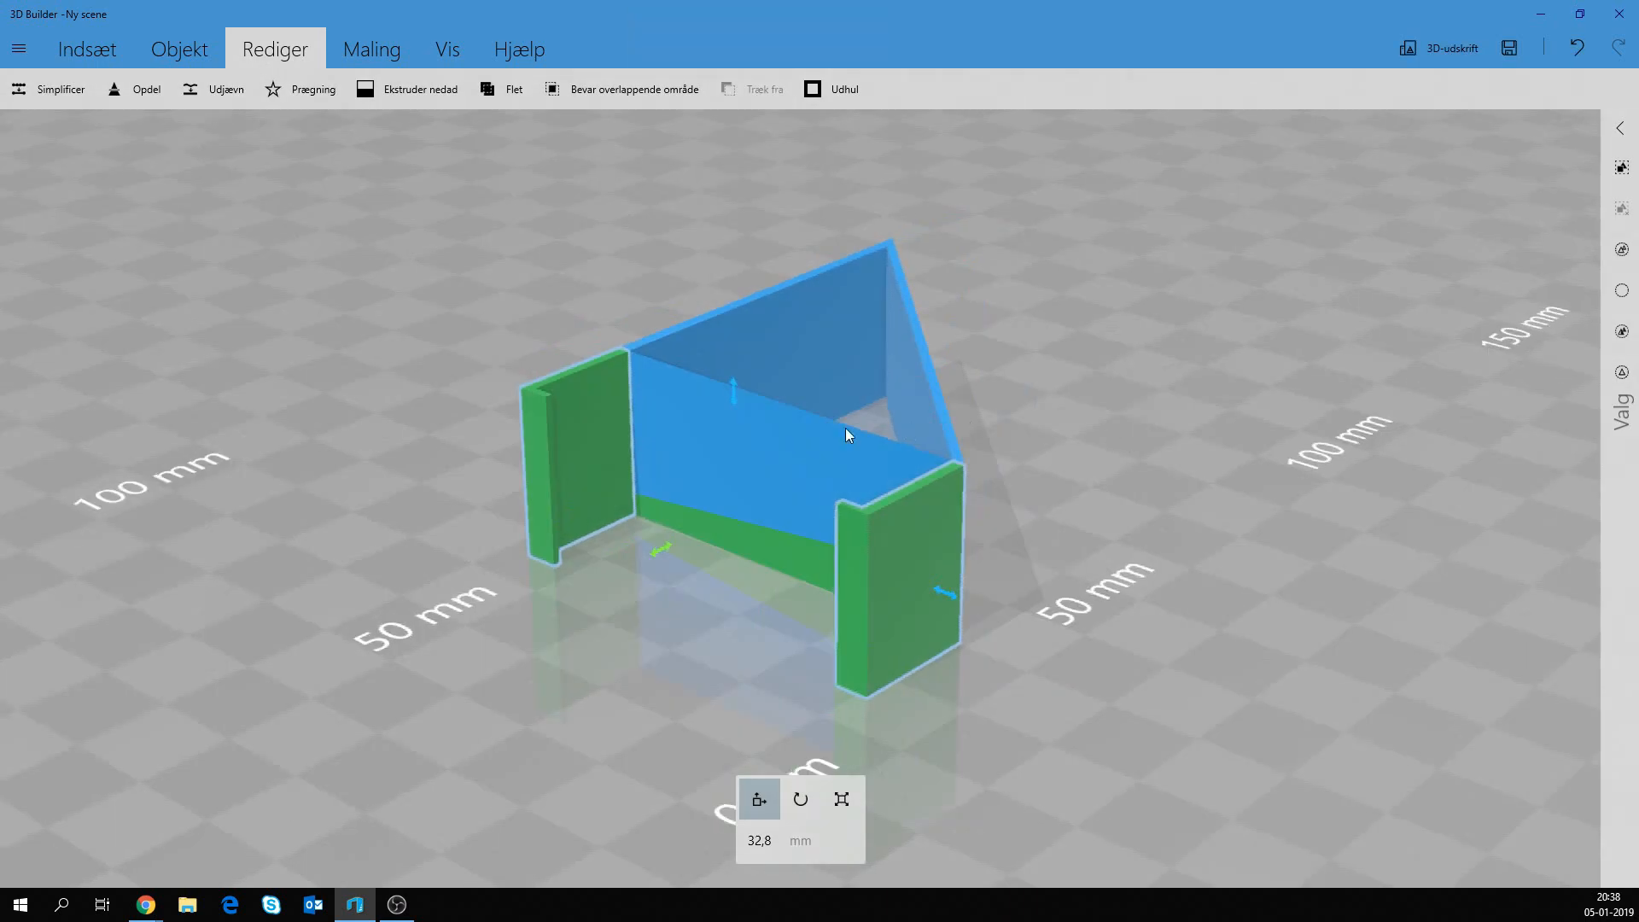
pyautogui.moveTo(709, 433); pyautogui.dragTo(218, 514)
pyautogui.moveTo(986, 581); pyautogui.dragTo(1225, 458)
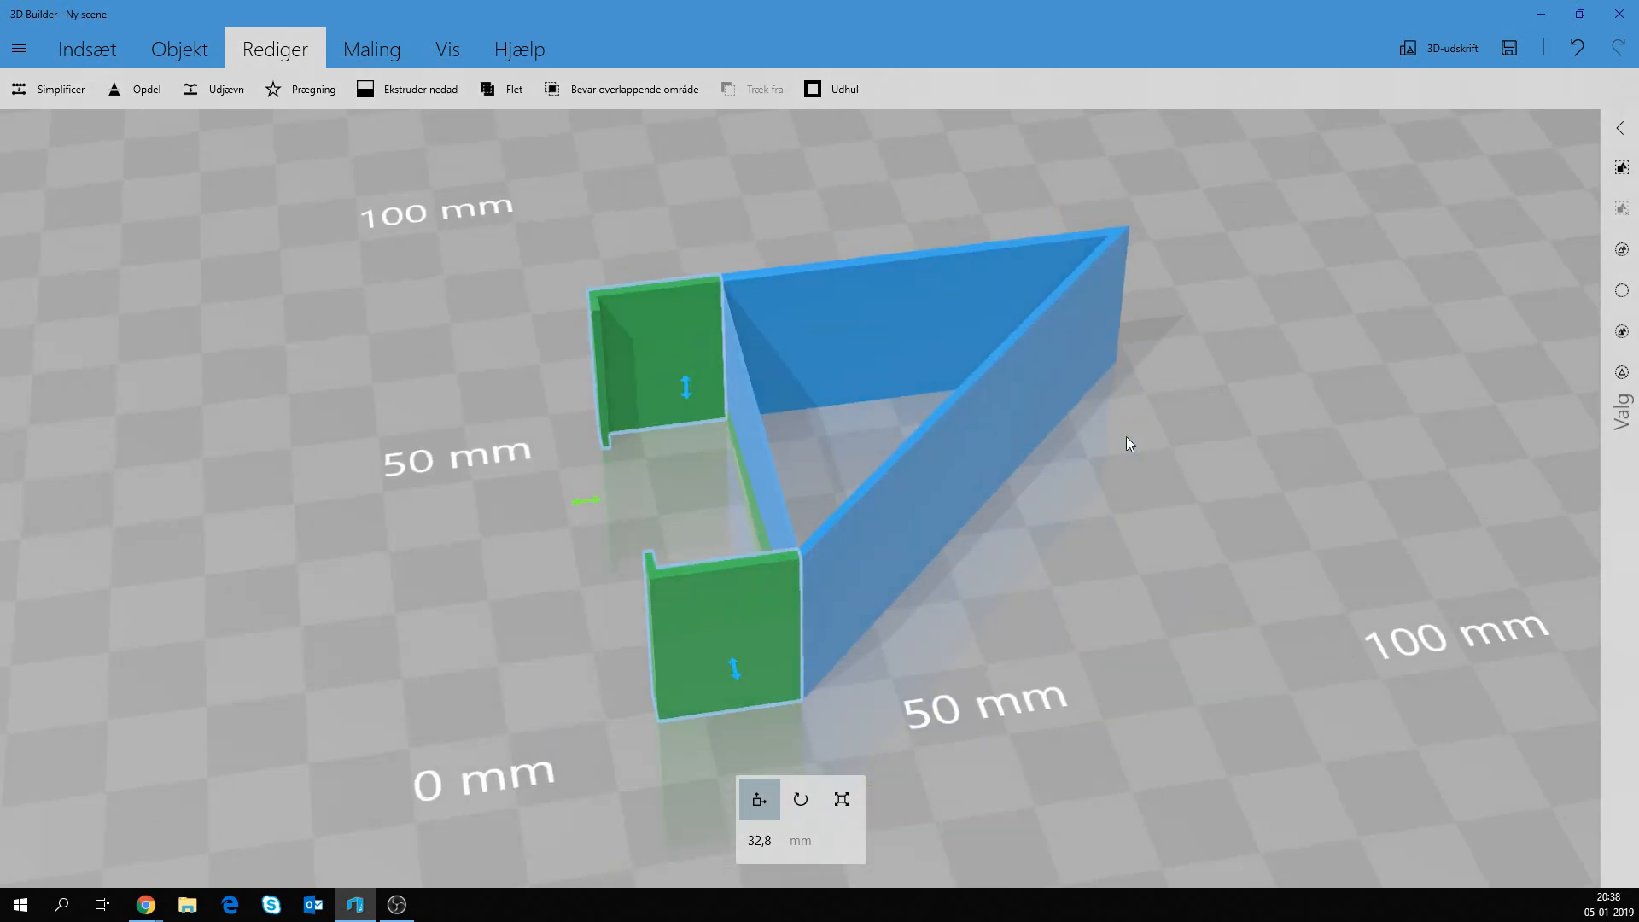
pyautogui.moveTo(1127, 443); pyautogui.dragTo(993, 551)
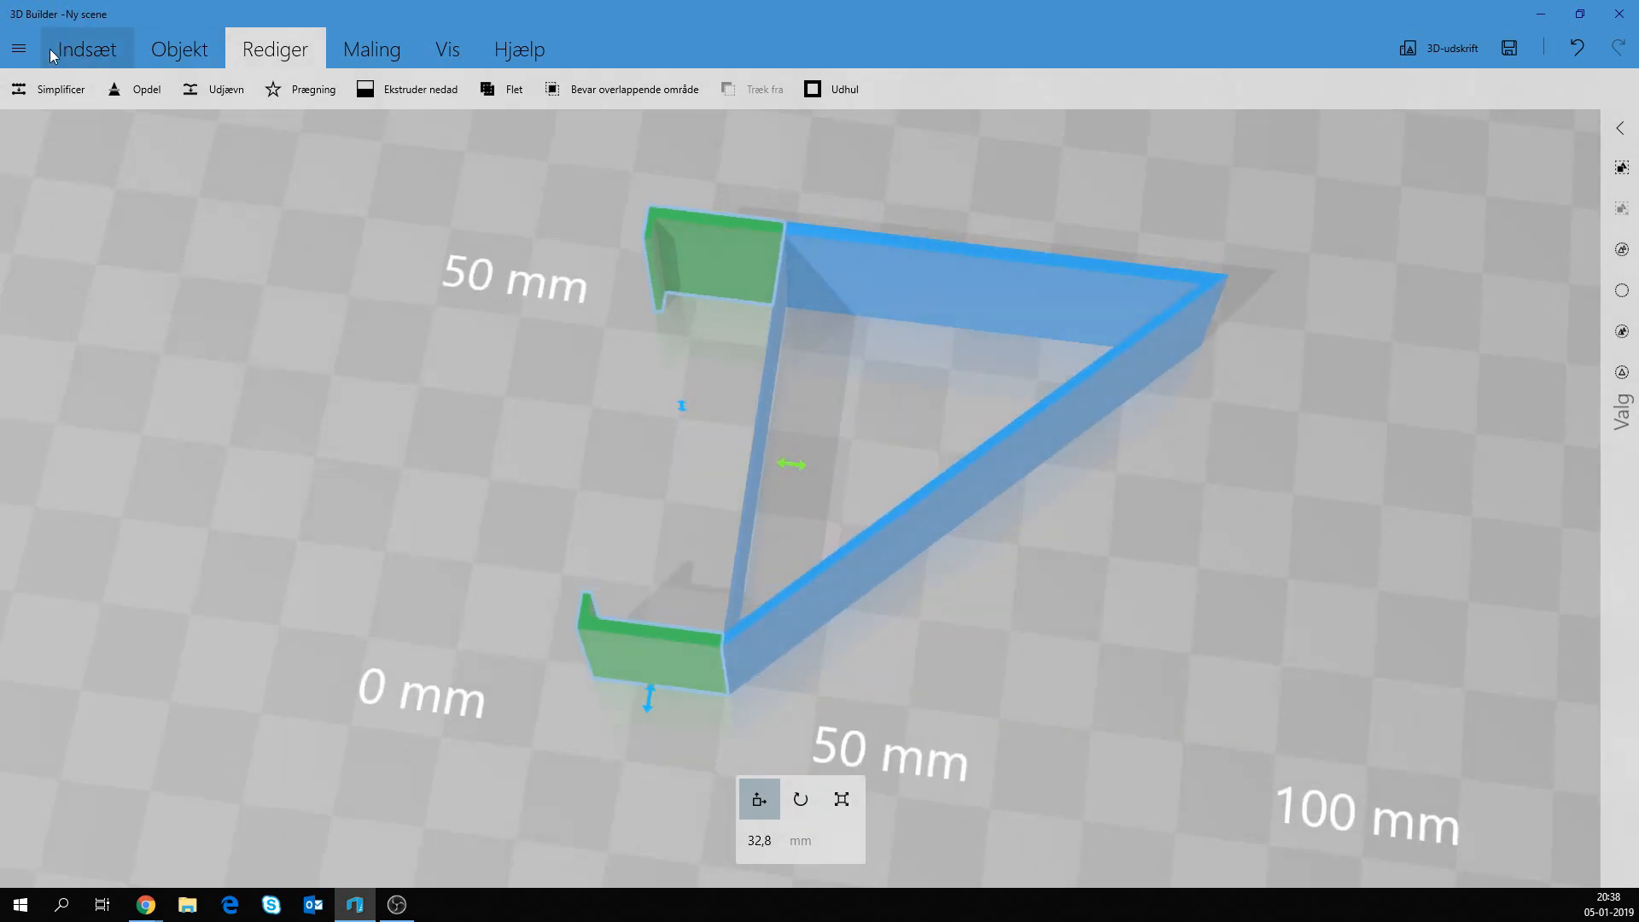
pyautogui.moveTo(520, 367); pyautogui.dragTo(758, 381)
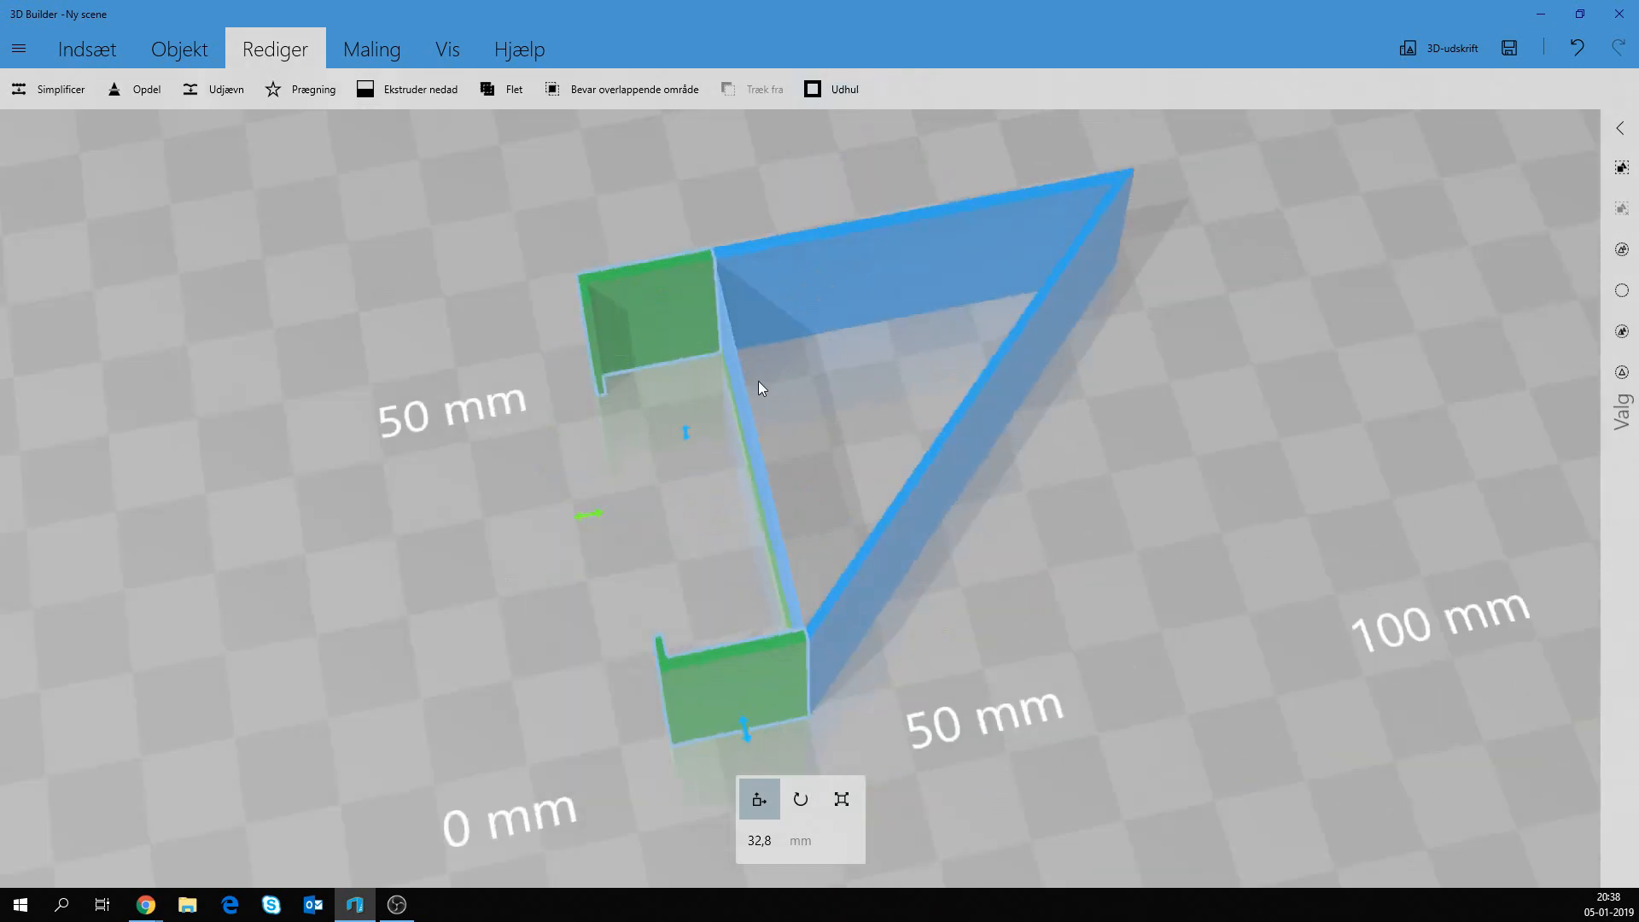
# Save the scene in Documents as ledmount in 3MF format.
pyautogui.click(87, 49)
pyautogui.click(18, 49)
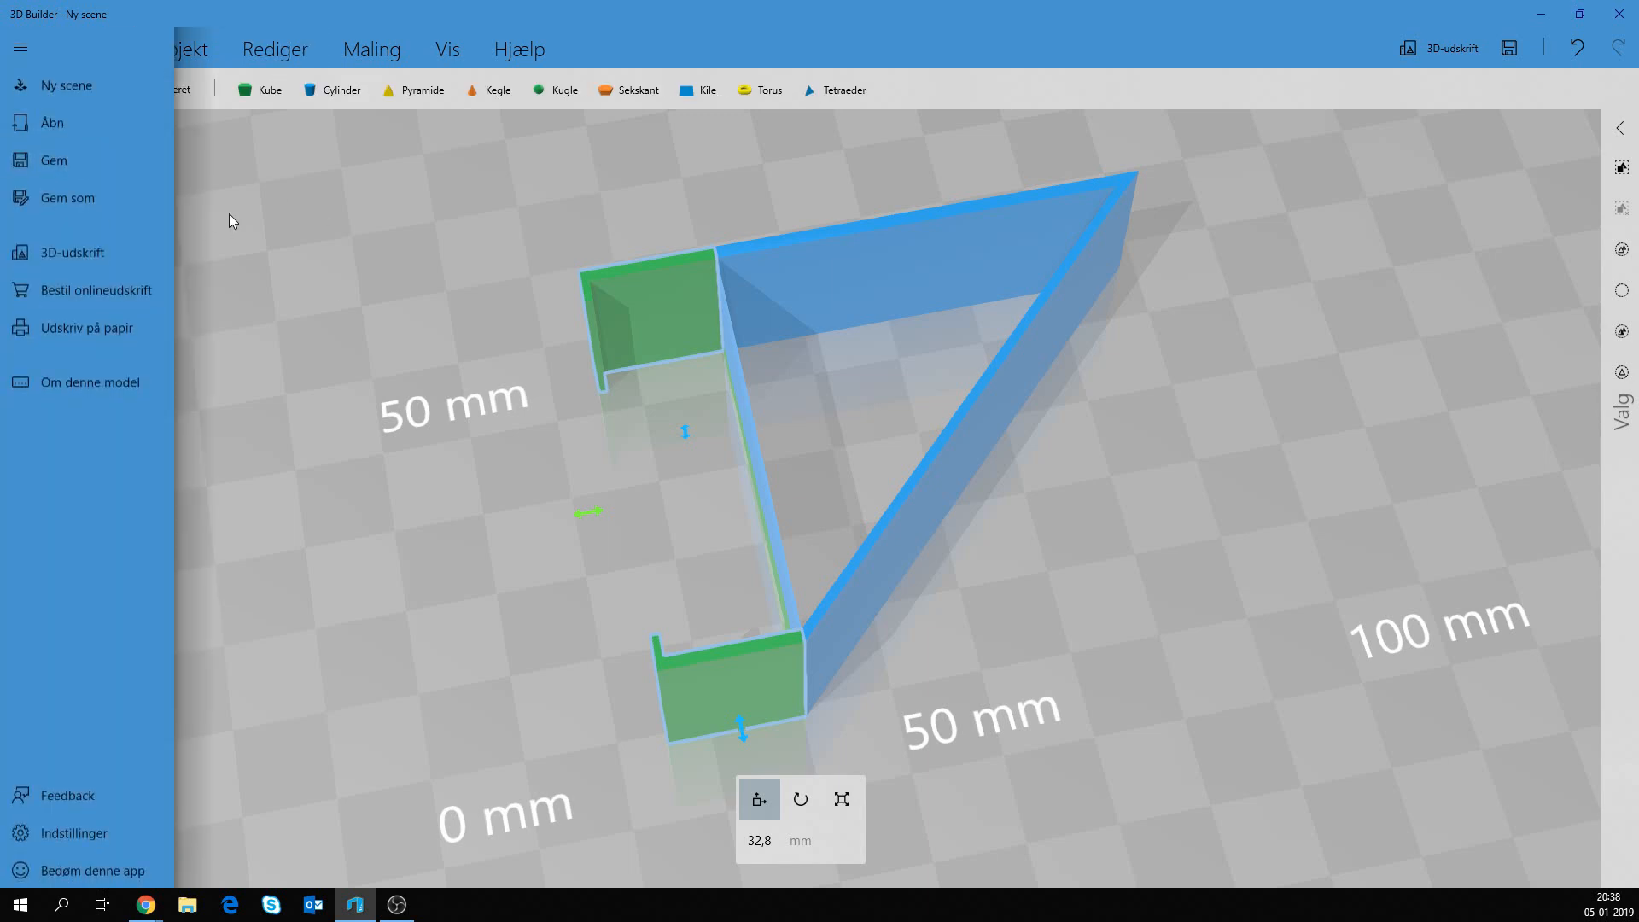
pyautogui.click(75, 206)
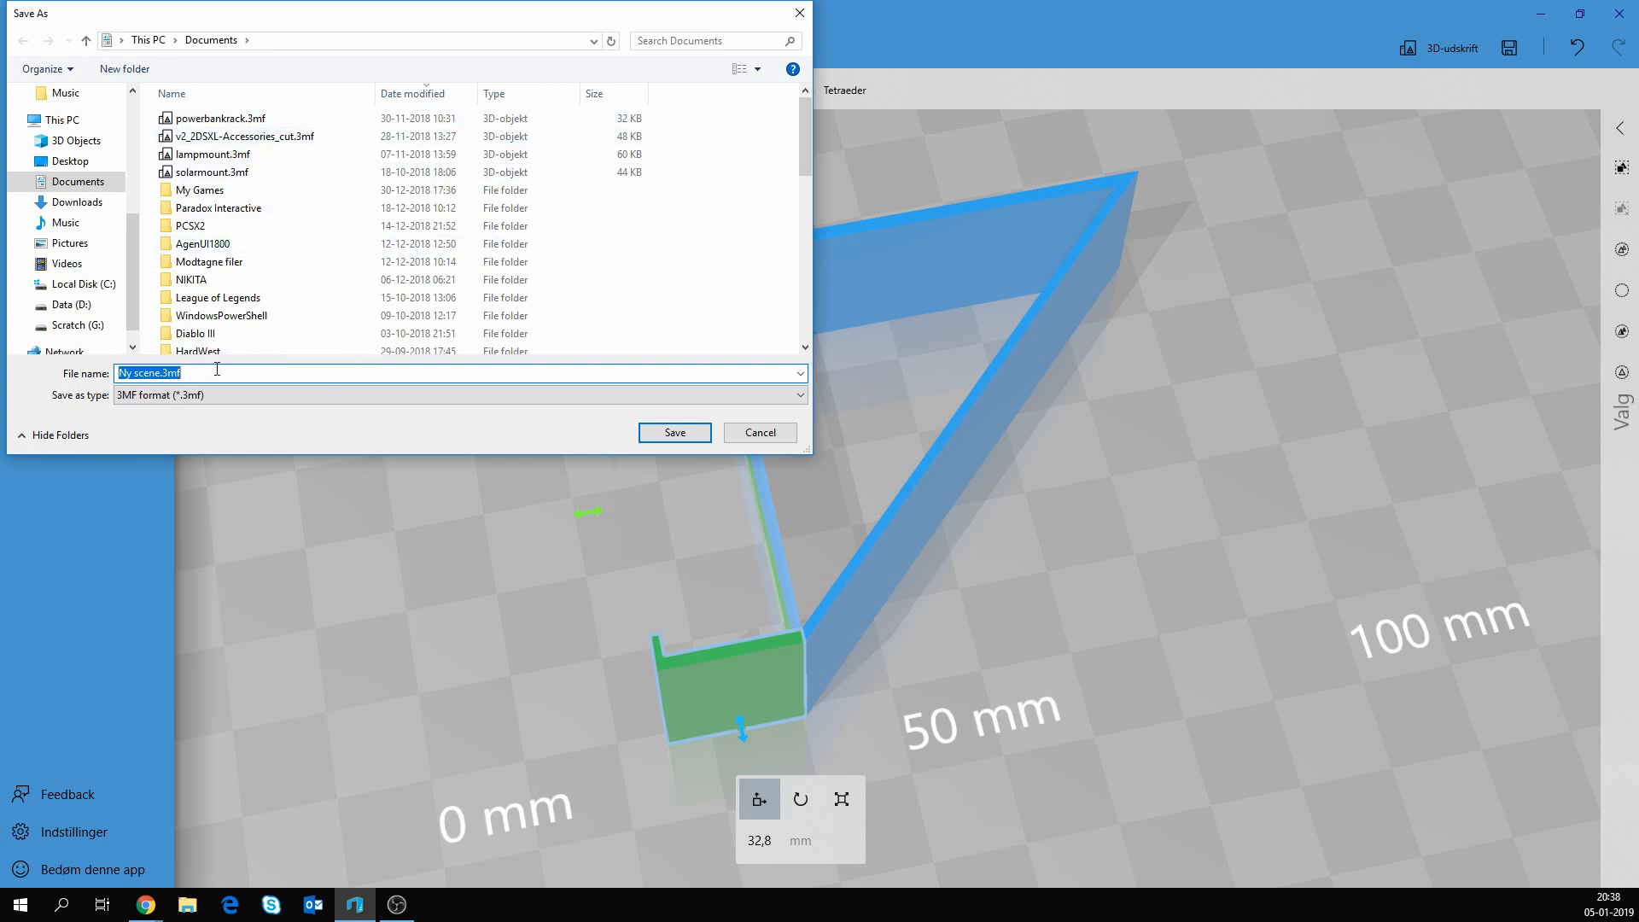
pyautogui.moveTo(154, 374); pyautogui.dragTo(61, 378)
pyautogui.write('ledmount')
pyautogui.press('Return')
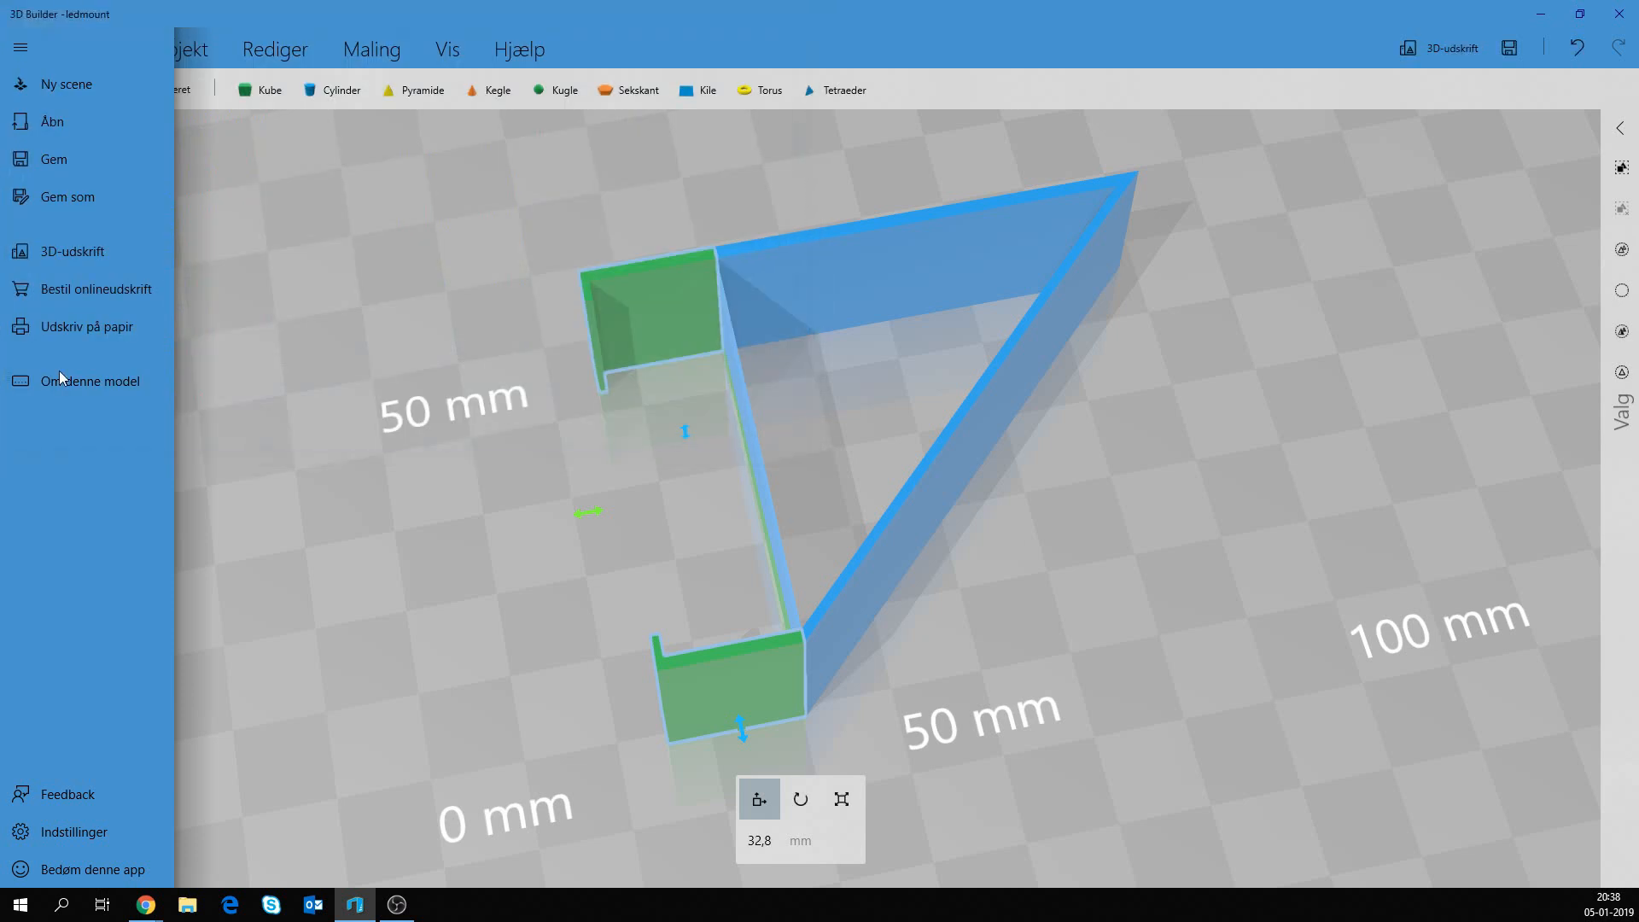
# Save another copy of the model as ledmount.stl in STL format, accepting the possible loss of information.
pyautogui.click(91, 201)
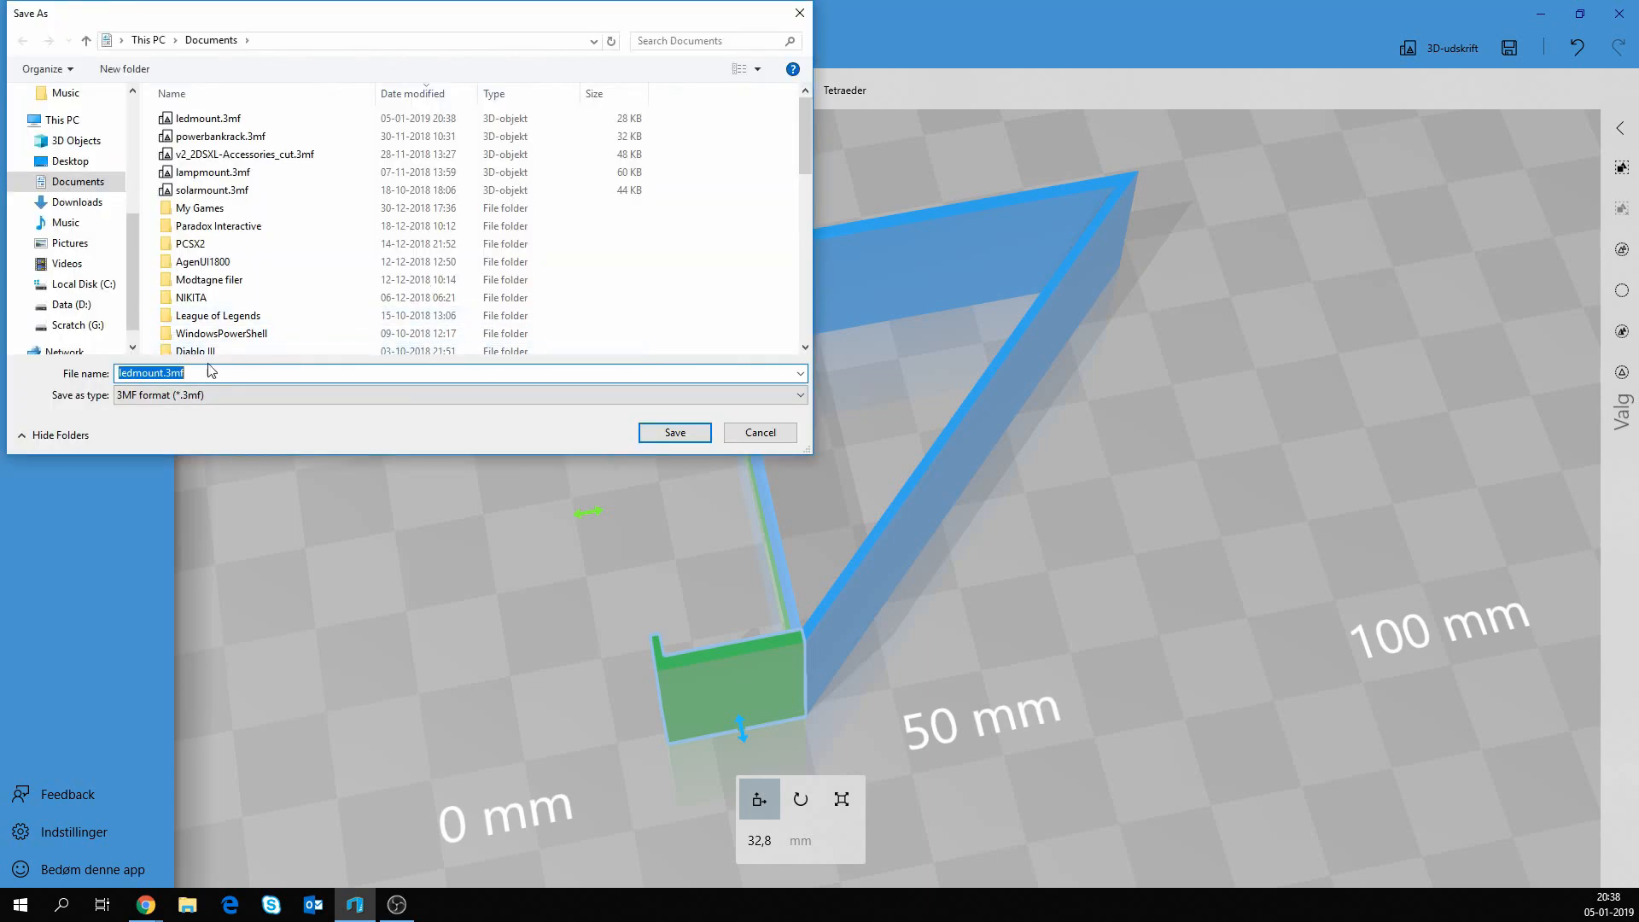
pyautogui.click(211, 396)
pyautogui.click(202, 419)
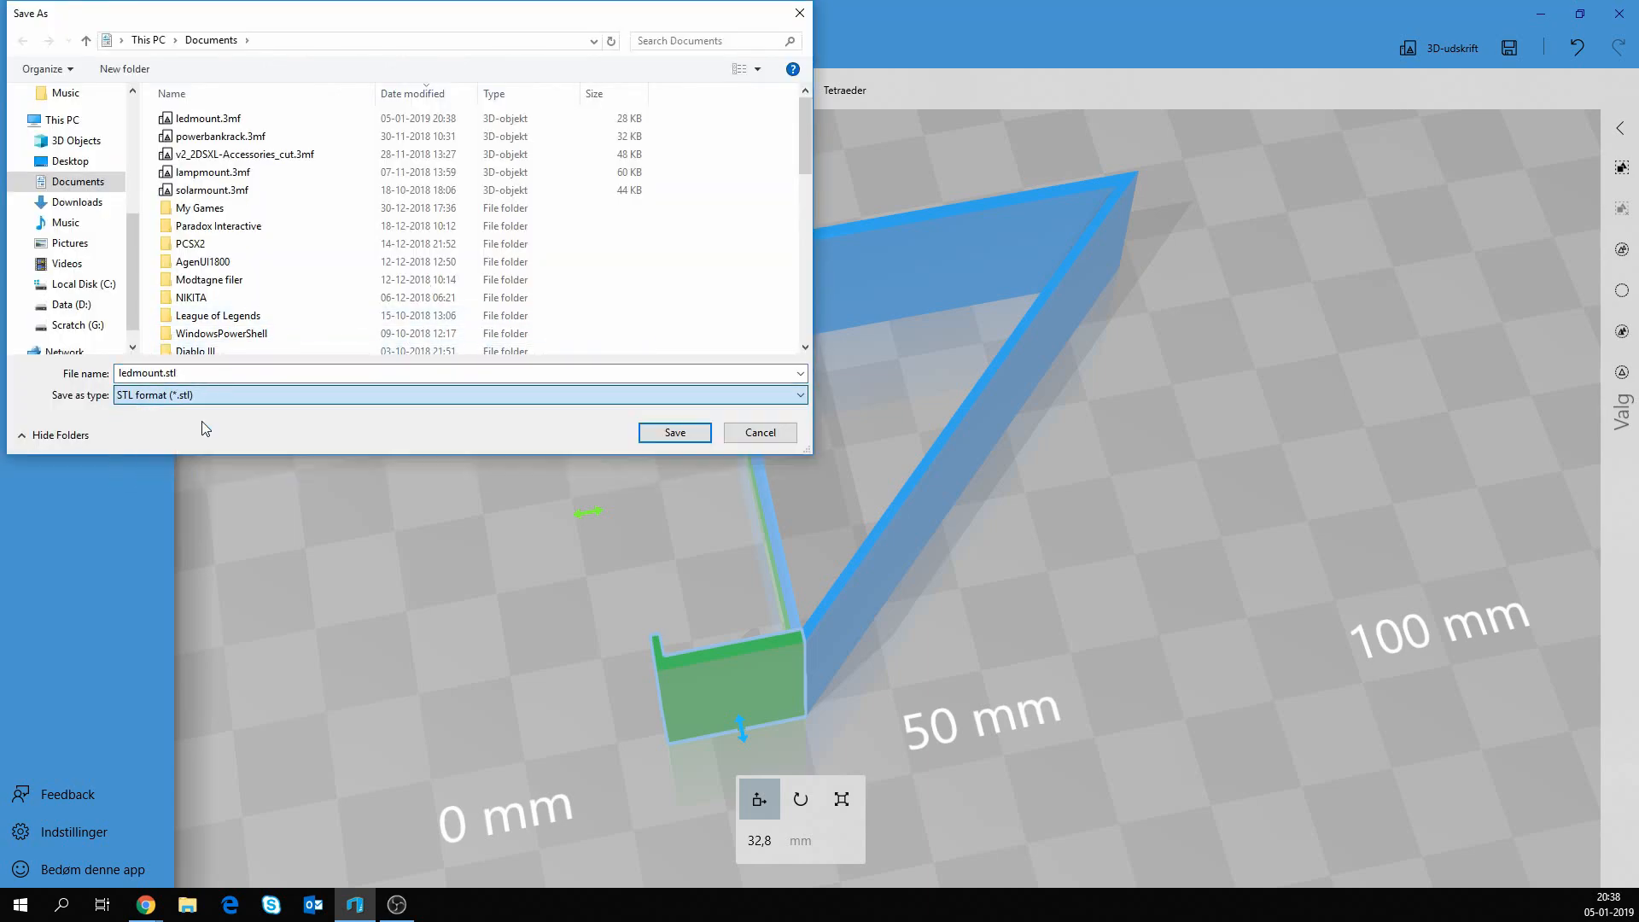
pyautogui.click(674, 433)
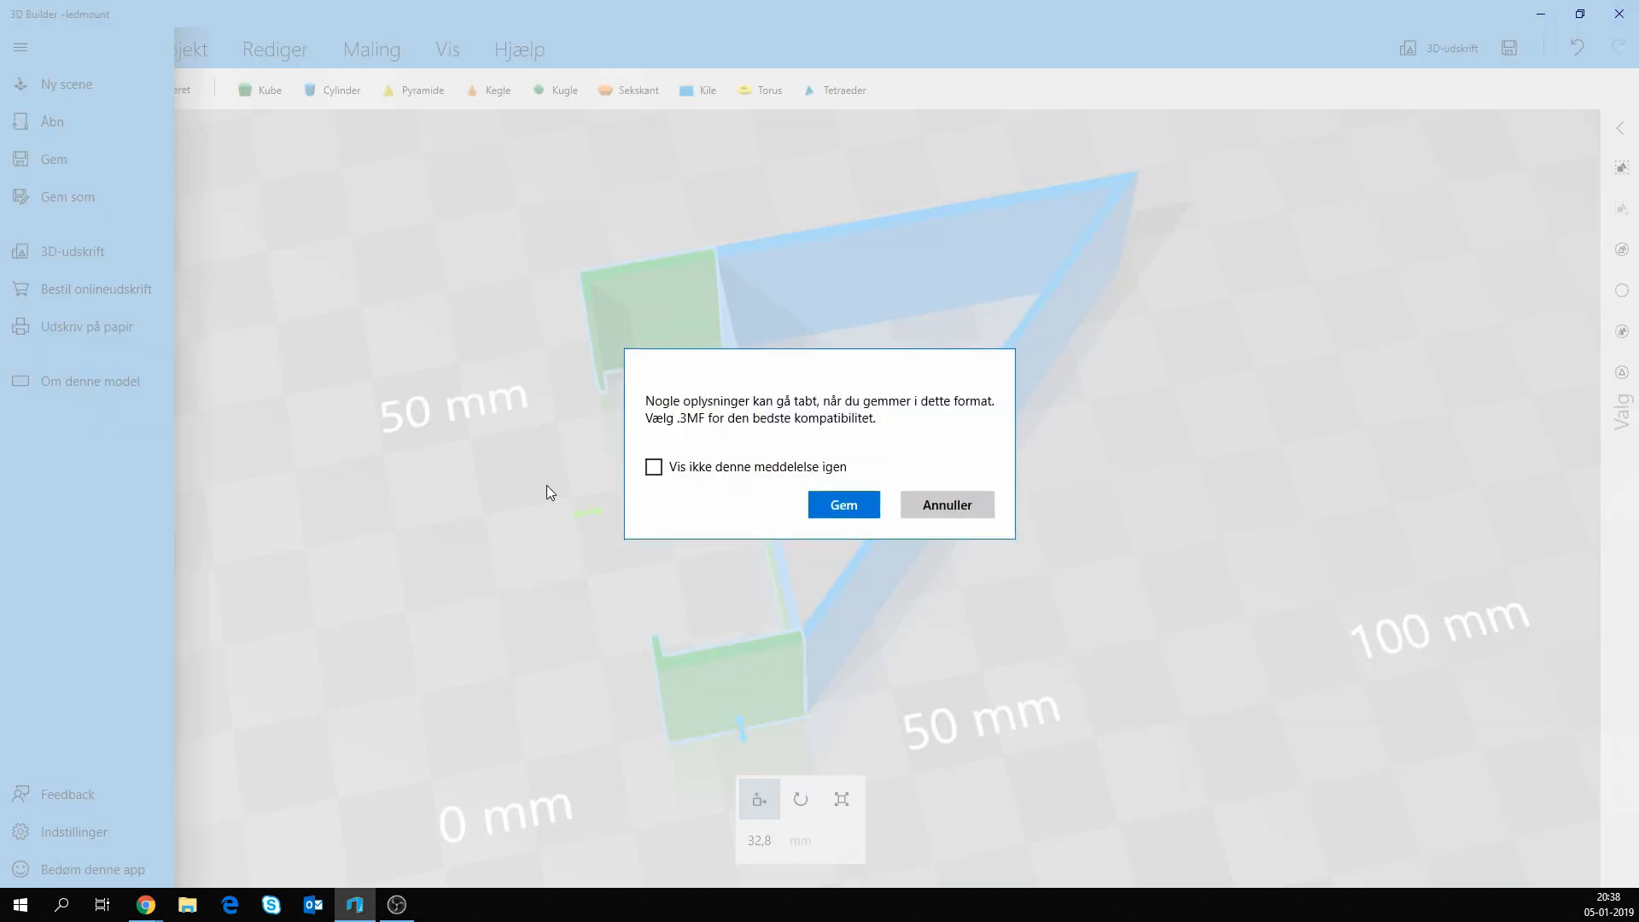
pyautogui.click(842, 508)
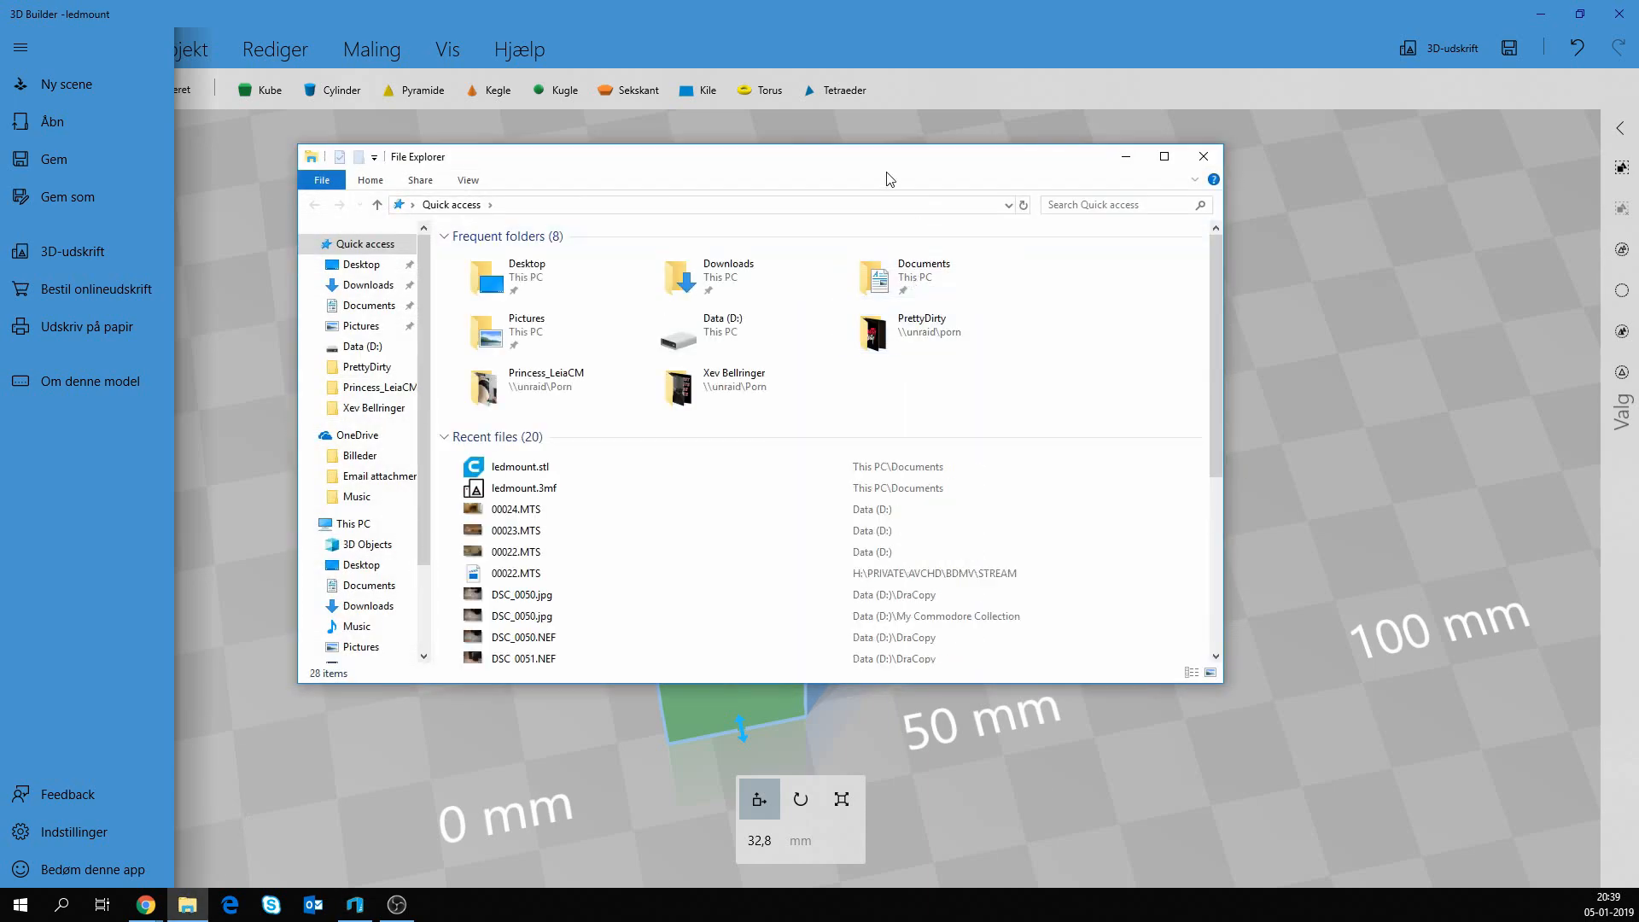
# Bring the exported ledmount model up in Ultimaker Cura and examine it on the build plate from several angles.
pyautogui.moveTo(883, 162); pyautogui.dragTo(1638, 252)
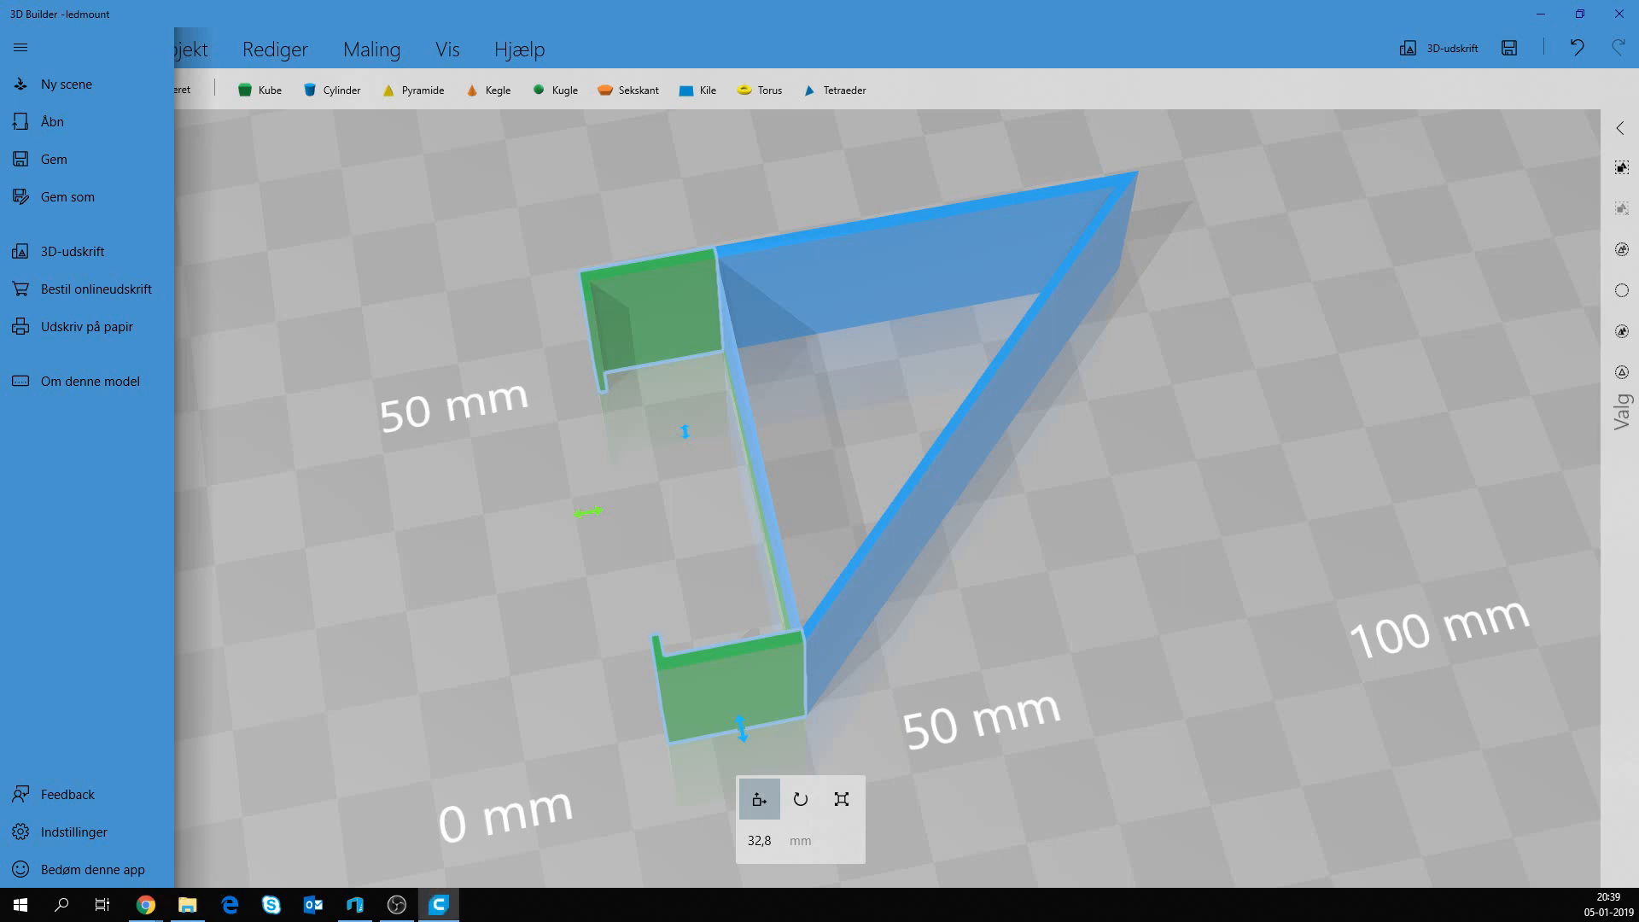
pyautogui.moveTo(1637, 516); pyautogui.dragTo(413, 1)
pyautogui.moveTo(655, 355); pyautogui.dragTo(649, 566, button='right')
pyautogui.scroll(5, 657, 576)
pyautogui.moveTo(858, 536); pyautogui.dragTo(808, 530, button='right')
pyautogui.scroll(-8, 781, 522)
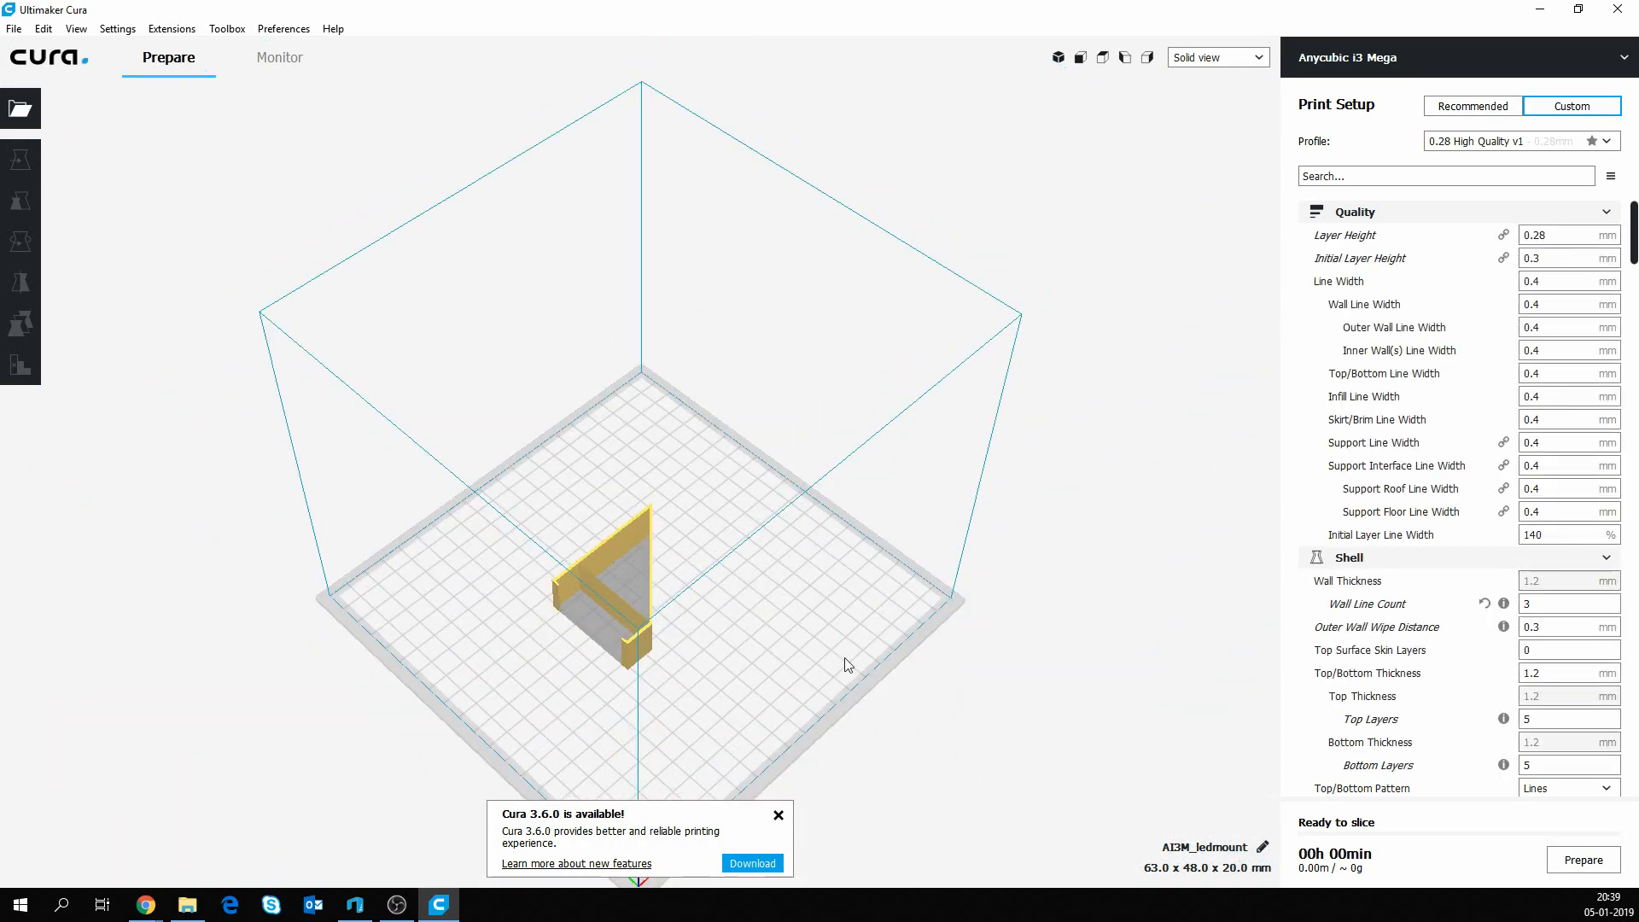
pyautogui.moveTo(845, 665); pyautogui.dragTo(798, 615, button='right')
pyautogui.moveTo(718, 690); pyautogui.dragTo(678, 615, button='right')
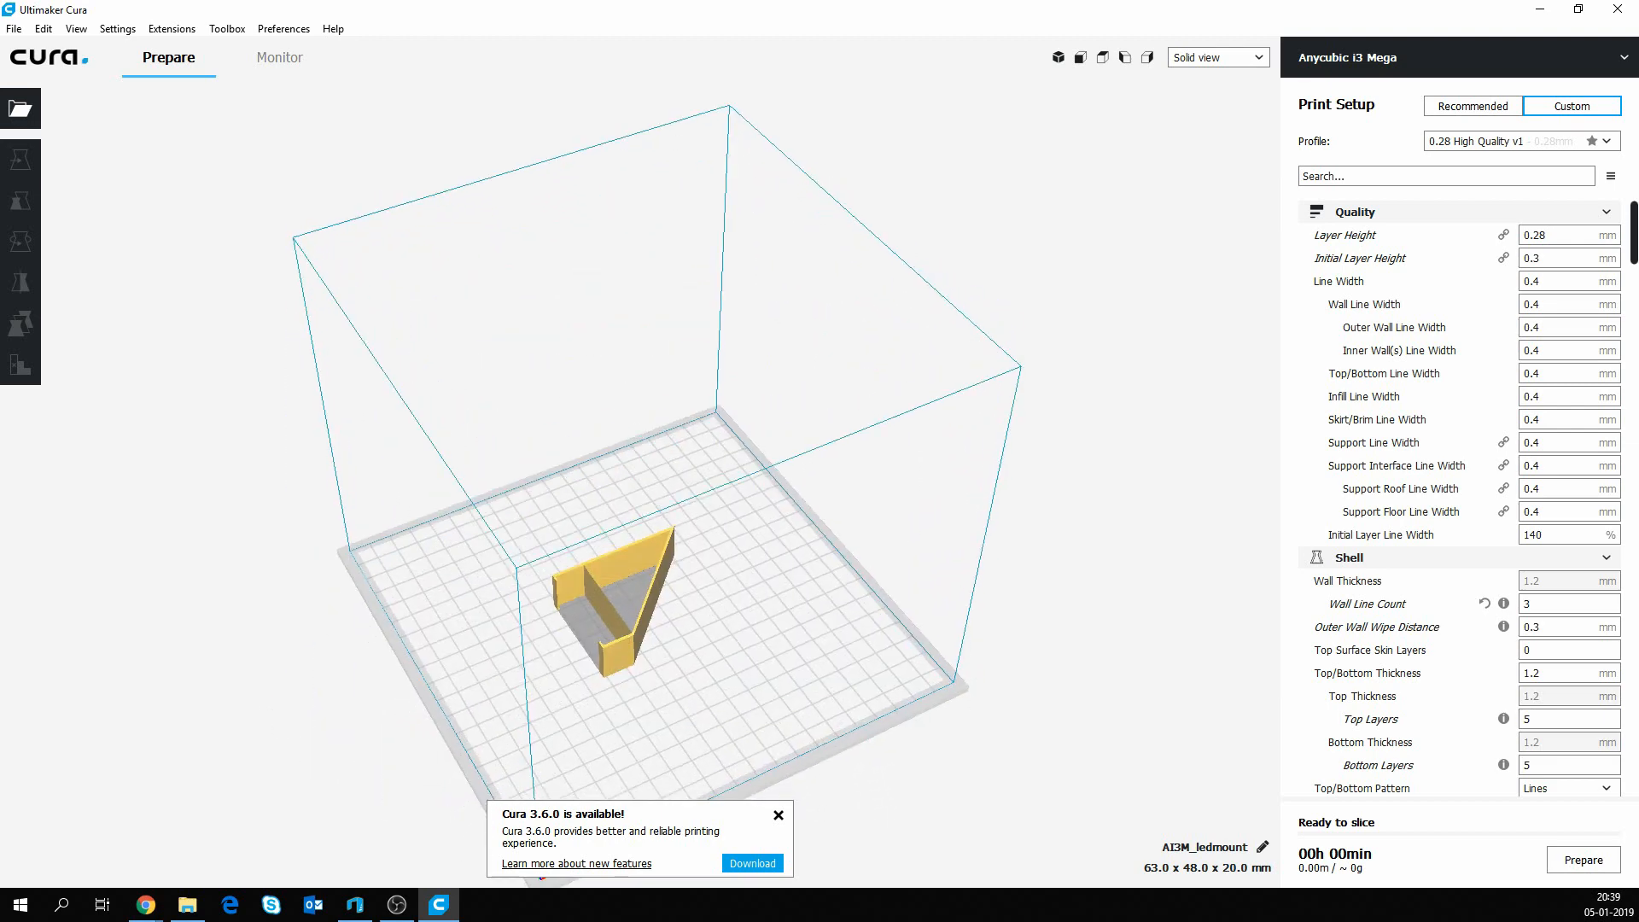
# Switch back to 3D Builder, select both the green part and the wedge, and merge them into one object.
pyautogui.hotkey('alt', 'Tab')
pyautogui.click(956, 628)
pyautogui.click(859, 626)
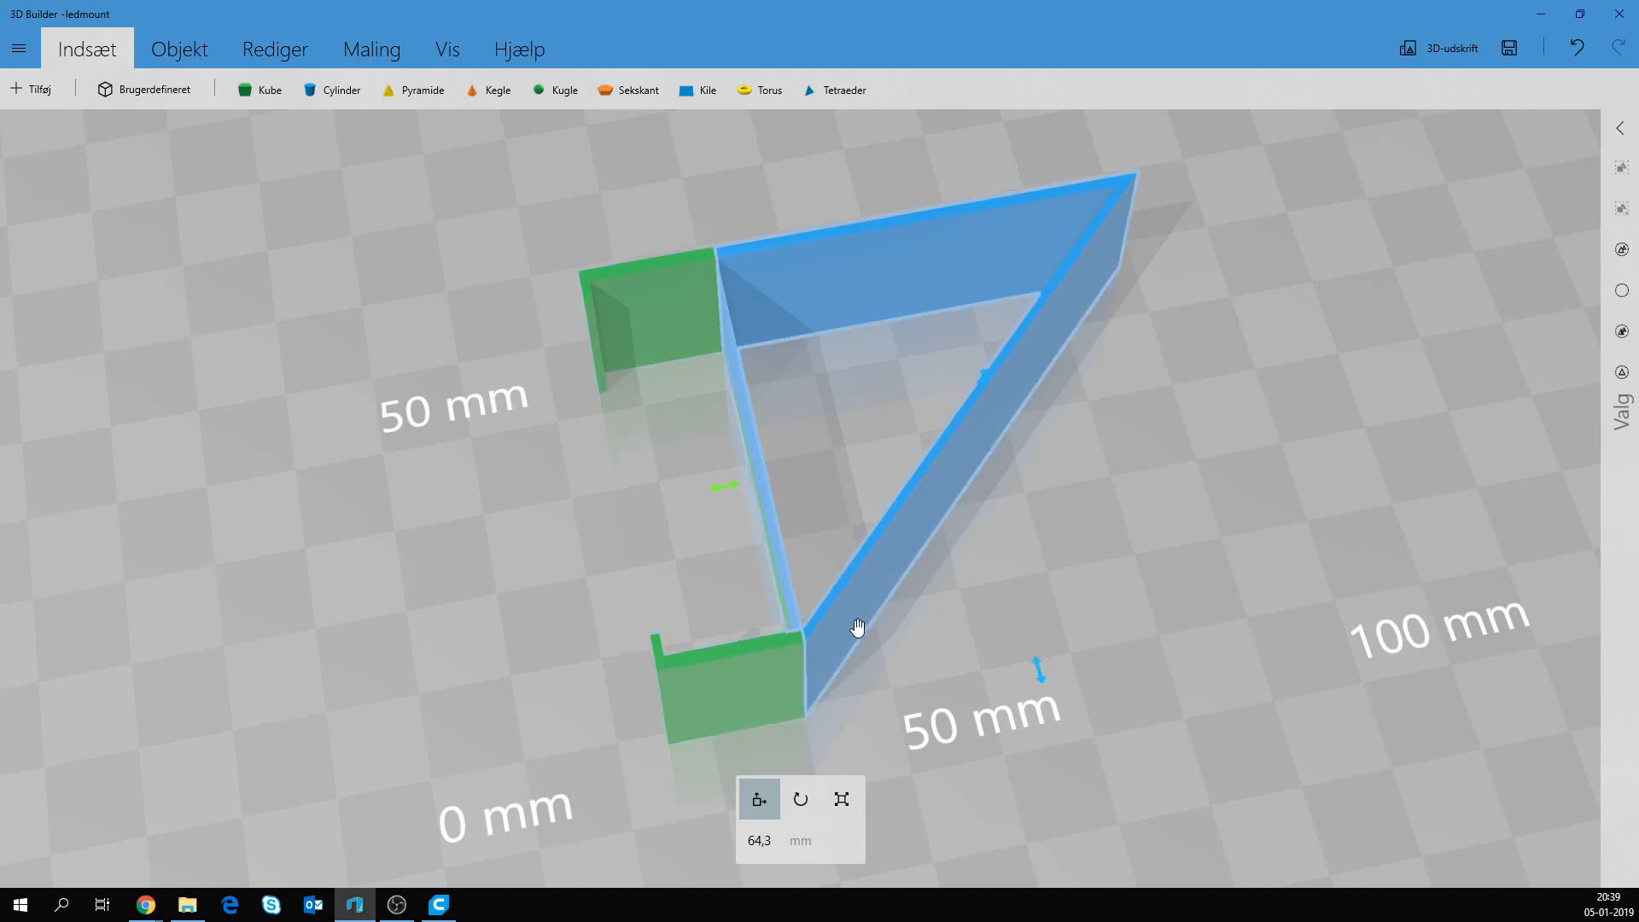
pyautogui.hotkey('ctrl', 'a')
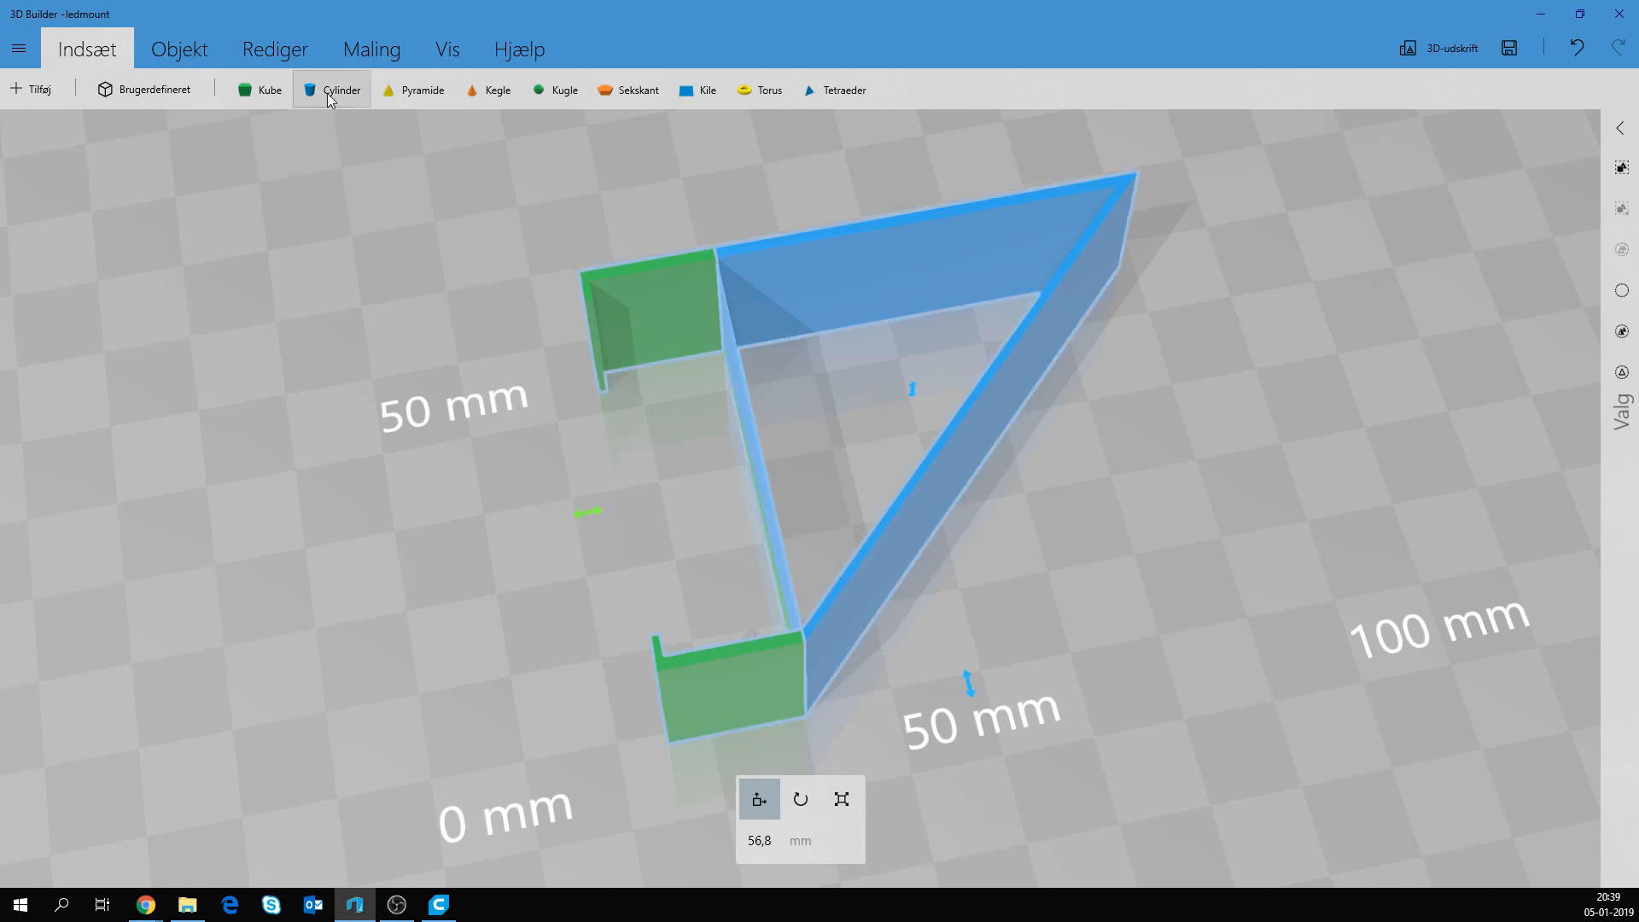
pyautogui.click(261, 60)
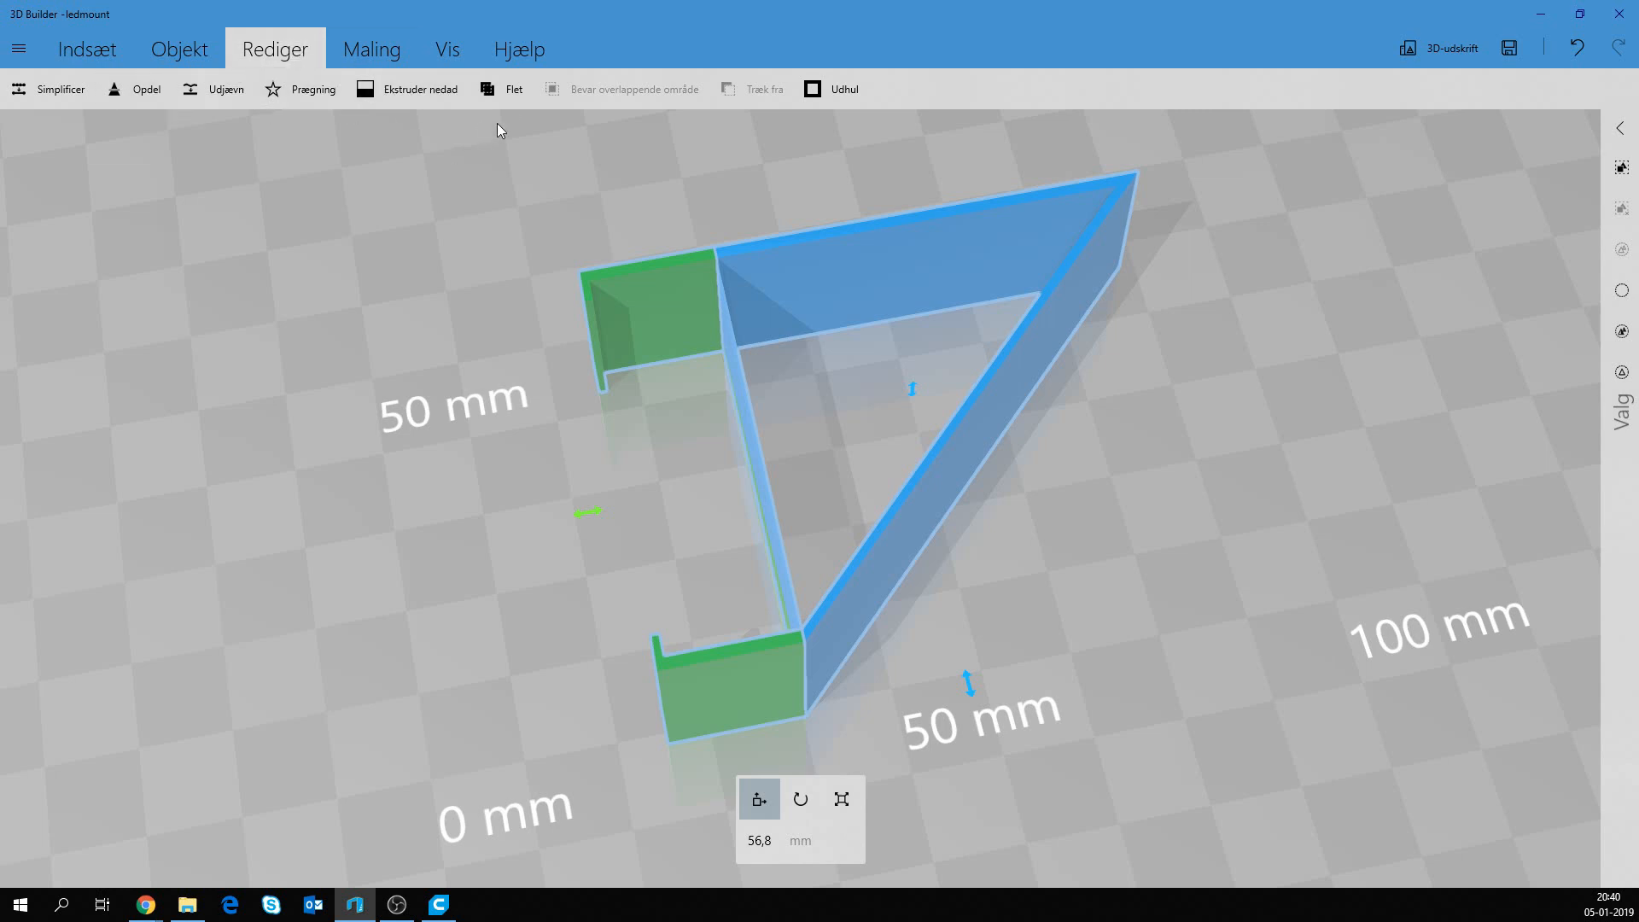
pyautogui.click(516, 96)
pyautogui.click(504, 89)
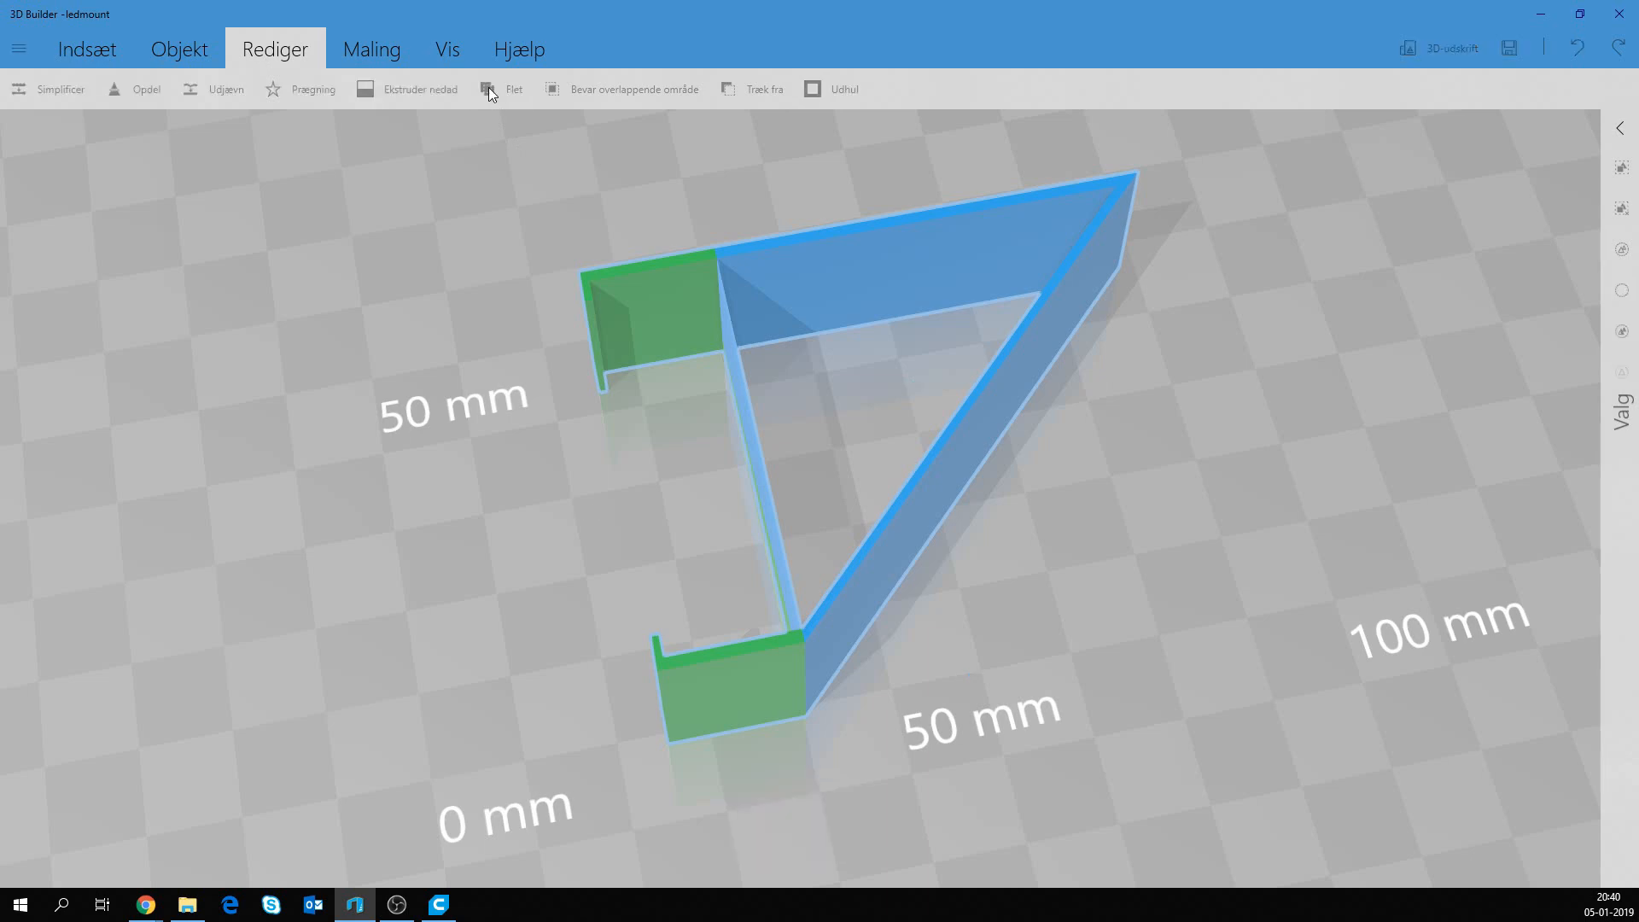
pyautogui.moveTo(1168, 575); pyautogui.dragTo(1051, 447, button='right')
pyautogui.moveTo(898, 420); pyautogui.dragTo(828, 495)
# Save the merged model over the existing ledmount STL file.
pyautogui.click(19, 49)
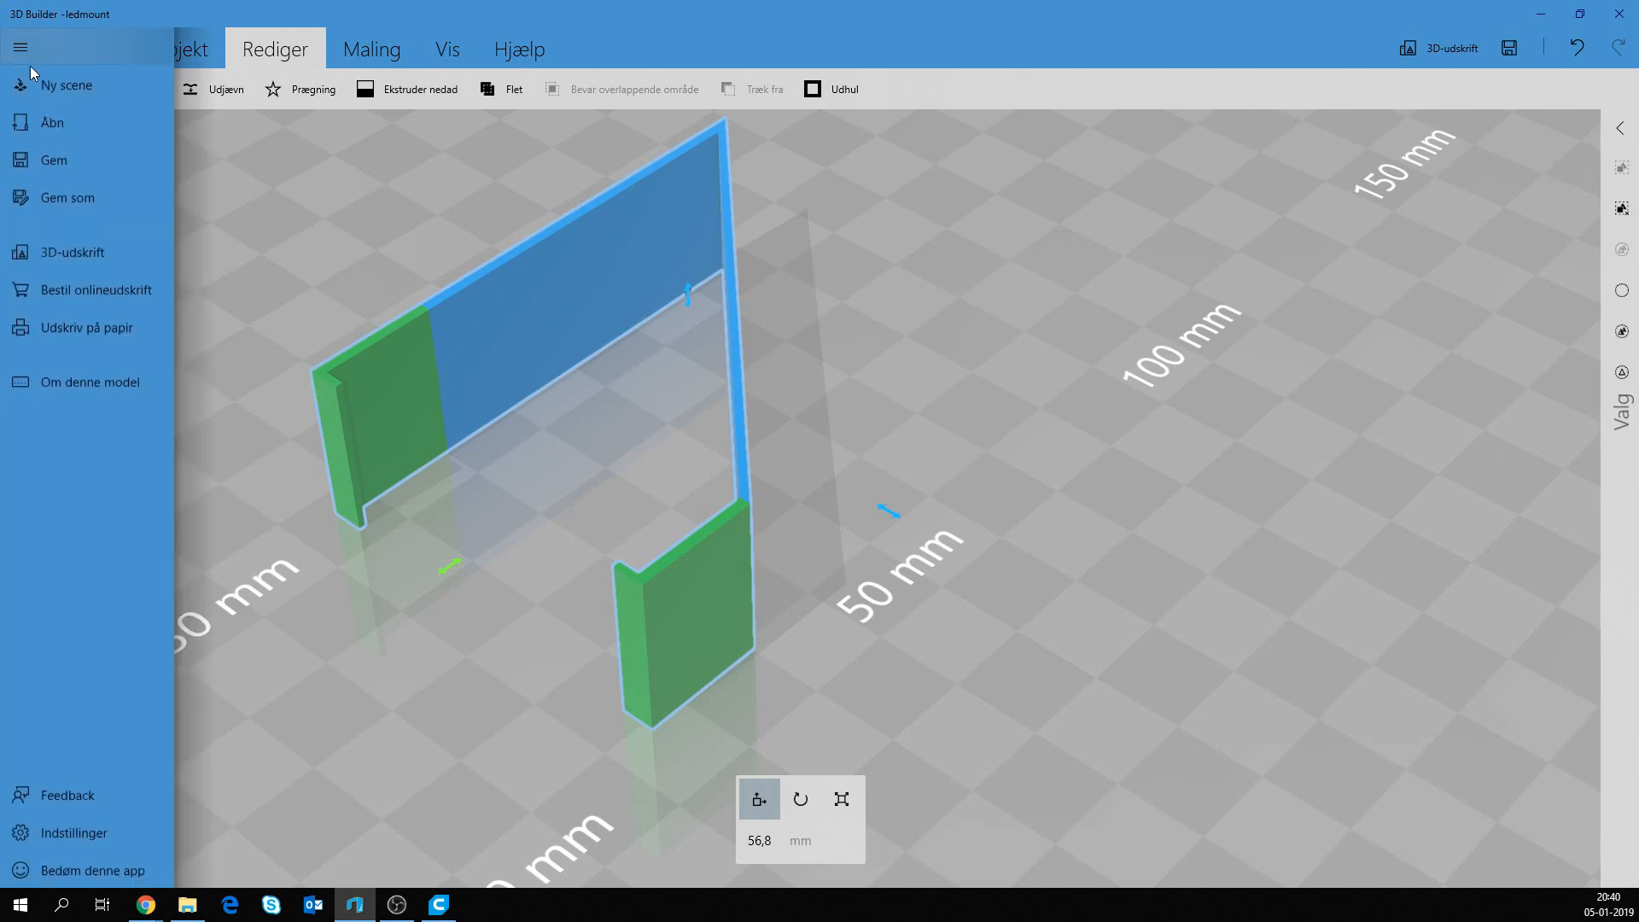
pyautogui.click(51, 170)
pyautogui.click(832, 507)
# Close the outdated model in Ultimaker Cura, load the merged ledmount model instead and inspect it on the build plate.
pyautogui.click(438, 904)
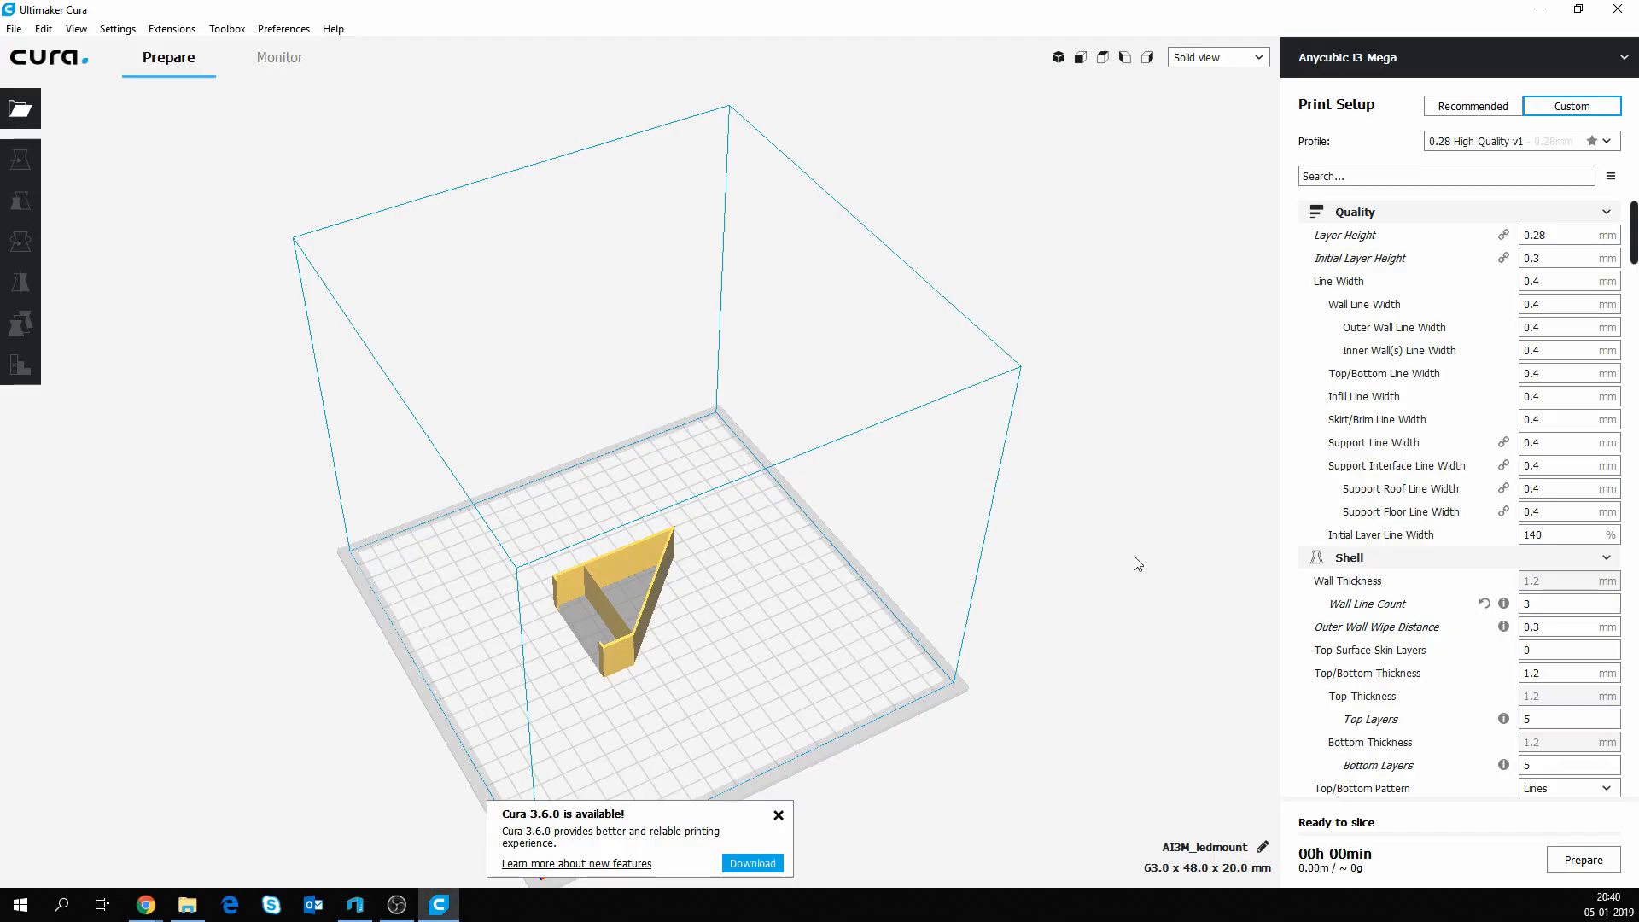
pyautogui.click(1617, 10)
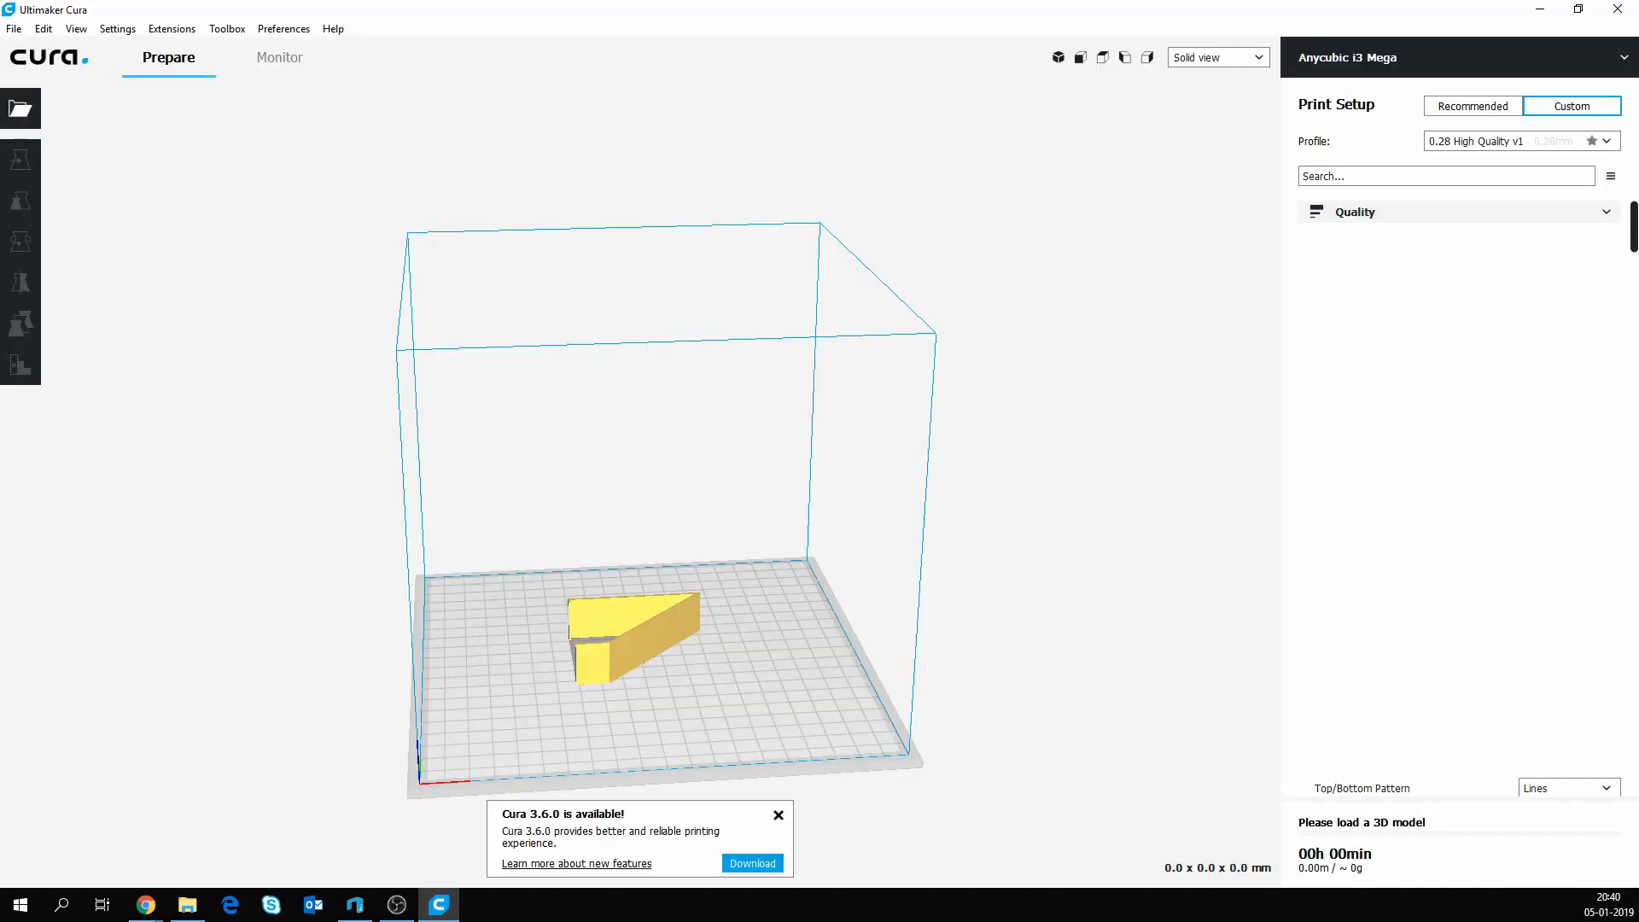
pyautogui.moveTo(956, 434); pyautogui.dragTo(999, 837, button='right')
pyautogui.scroll(5, 916, 684)
pyautogui.scroll(-5, 916, 684)
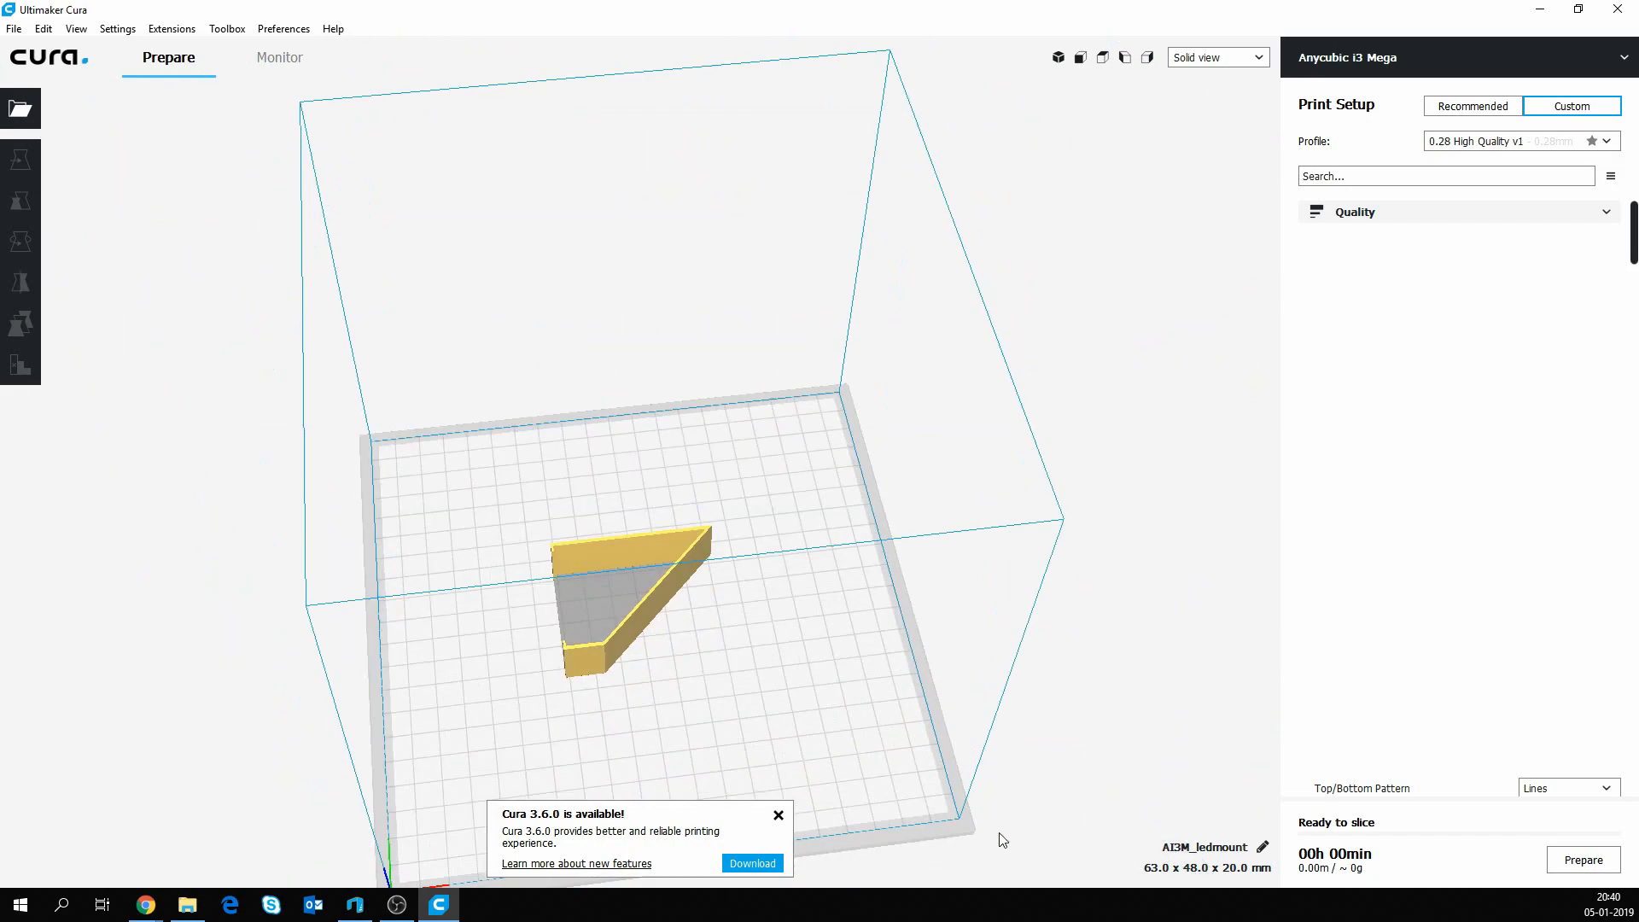
# Slice the merged ledmount model for the Anycubic i3 Mega and view it from above.
pyautogui.click(1578, 864)
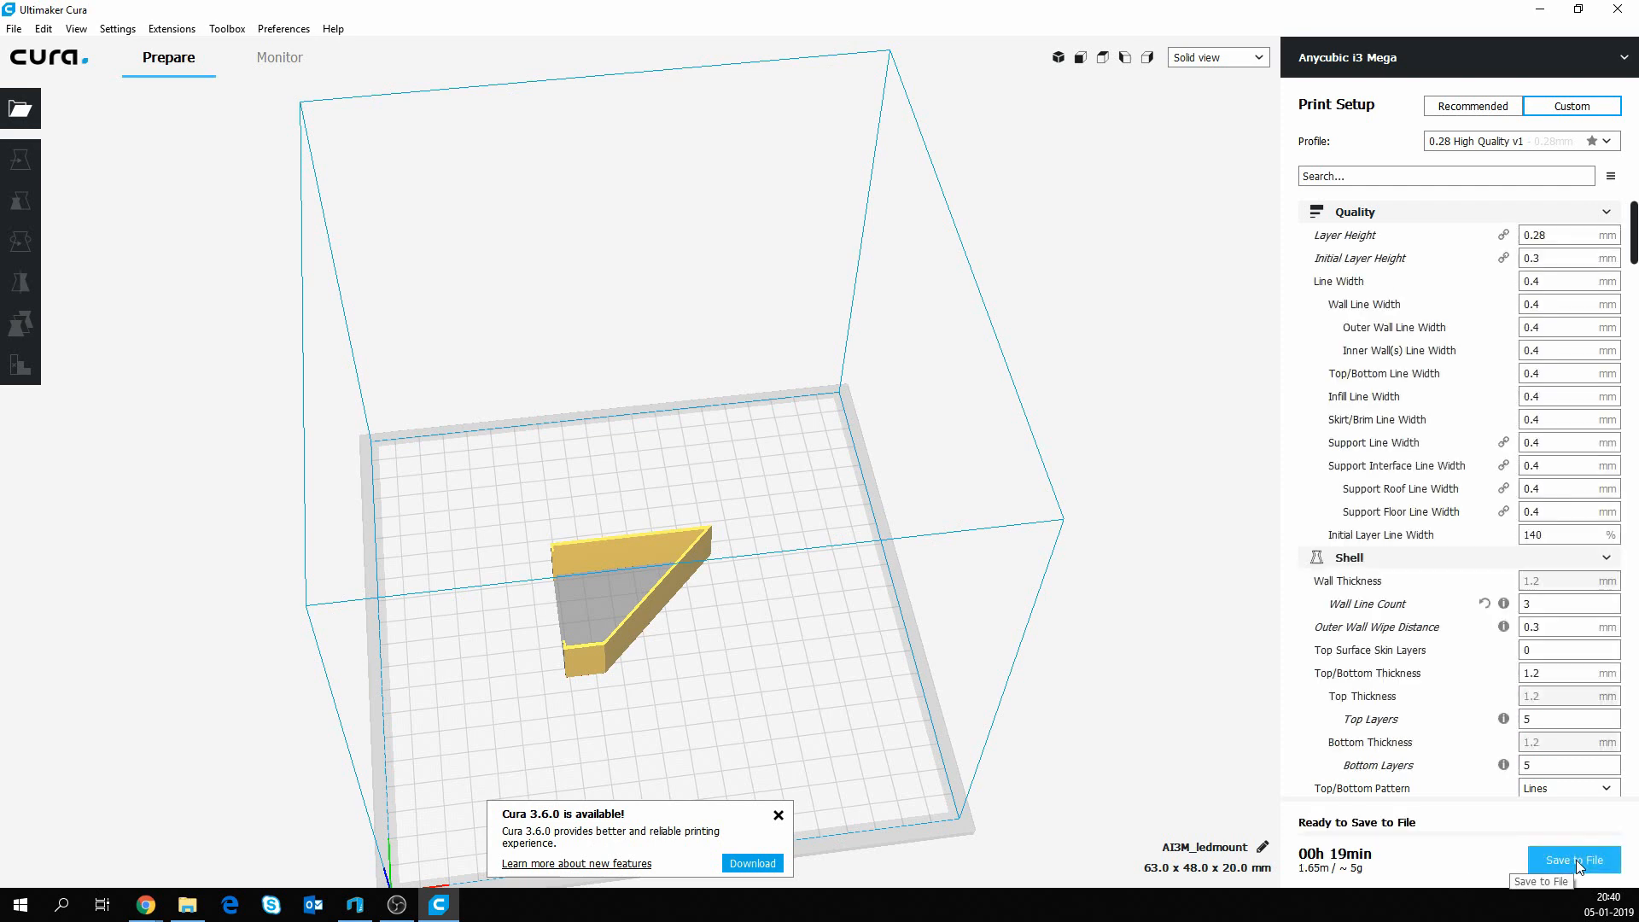
pyautogui.moveTo(1345, 864)
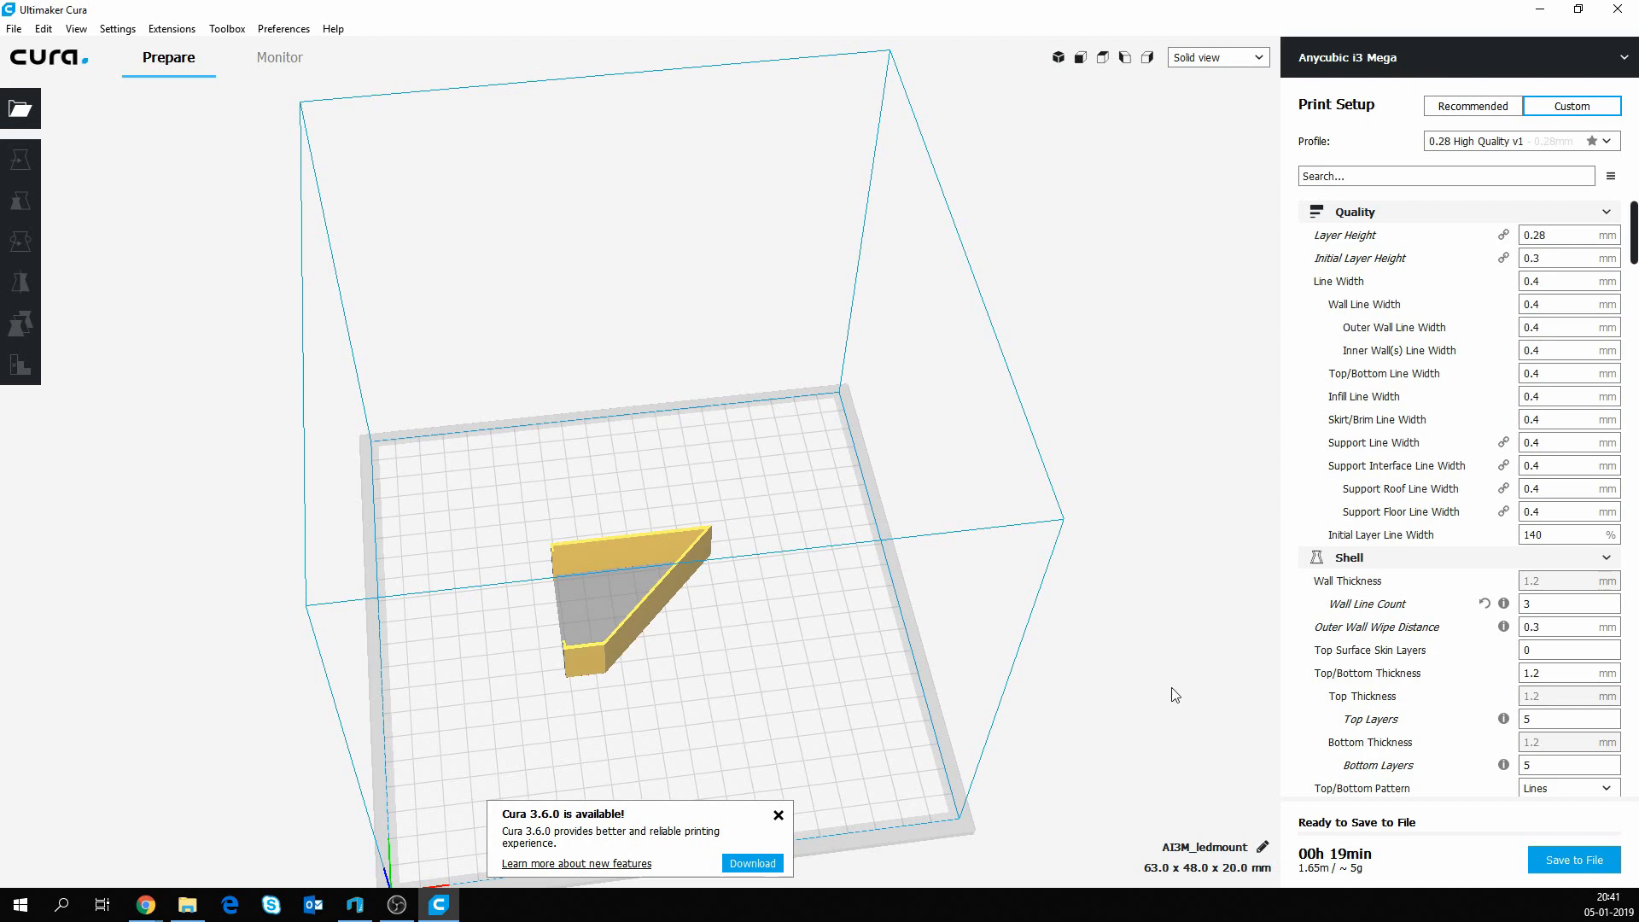
pyautogui.moveTo(1177, 666); pyautogui.dragTo(925, 726, button='right')
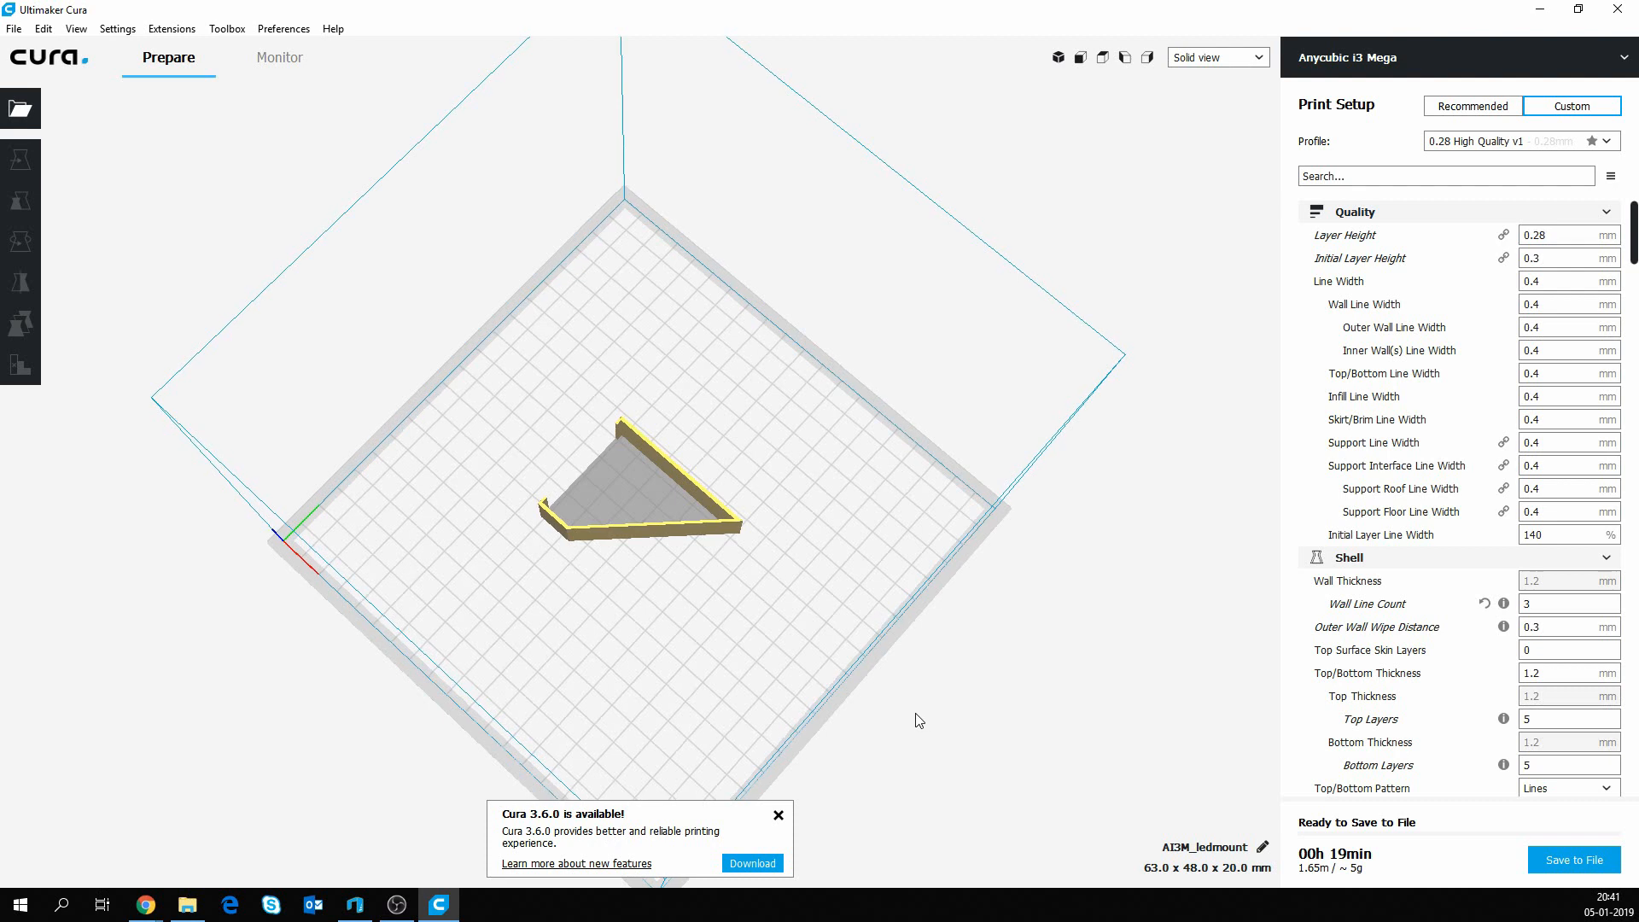
# Check the sliced mount from above, switch back to 3D Builder and view the whole merged LED mount from above.
pyautogui.moveTo(918, 719); pyautogui.dragTo(992, 760, button='right')
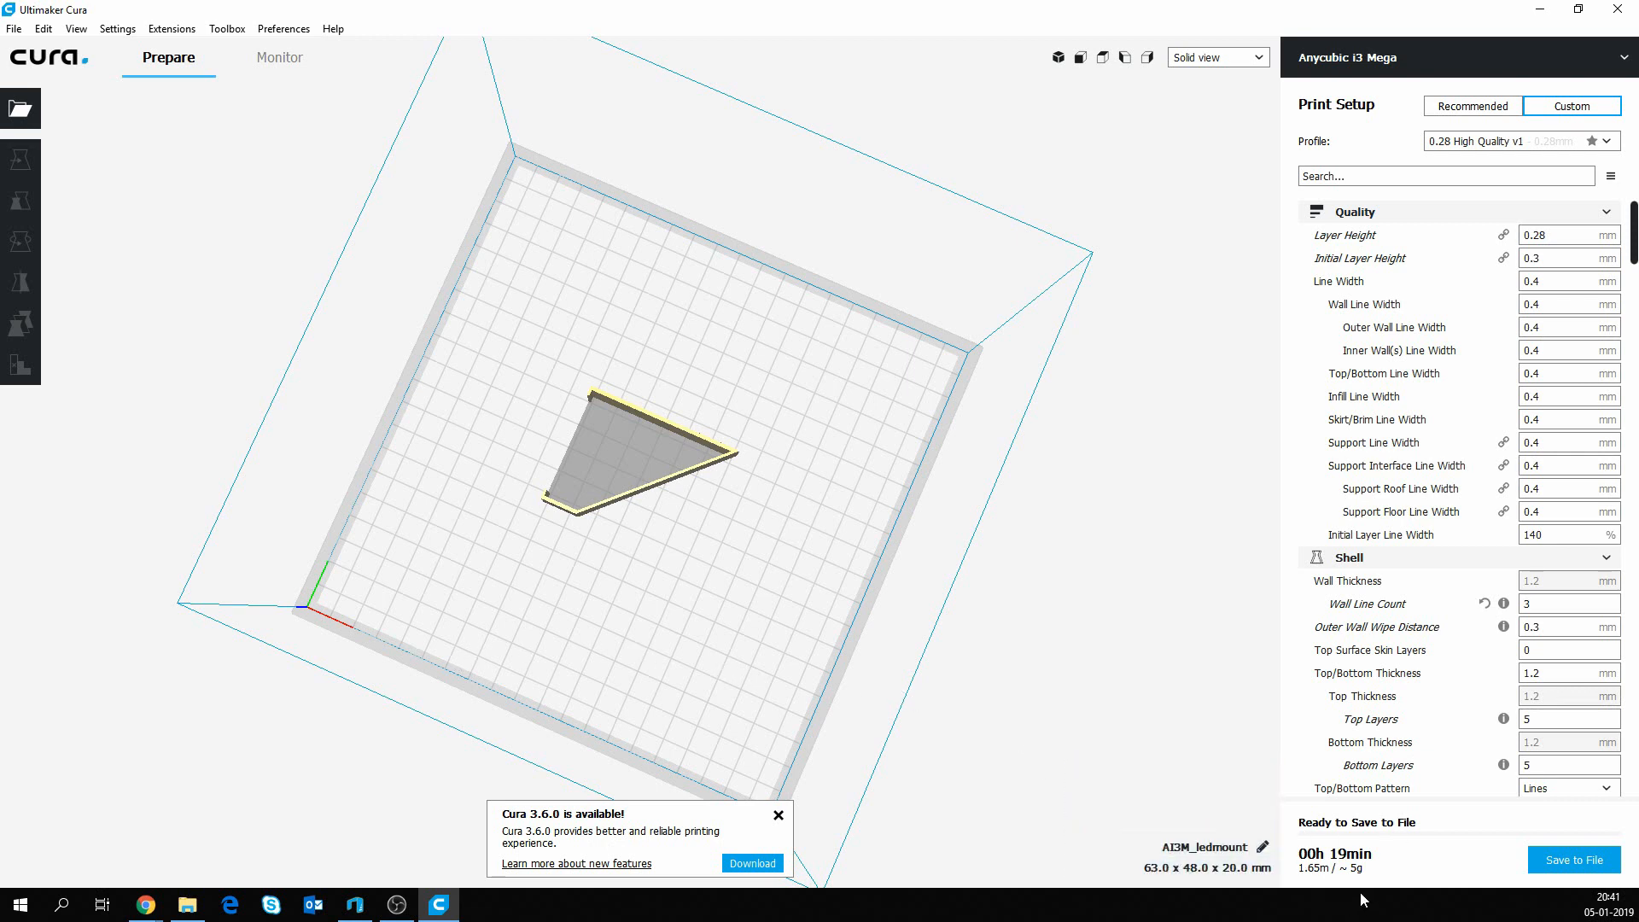
pyautogui.moveTo(1357, 879)
pyautogui.click(369, 909)
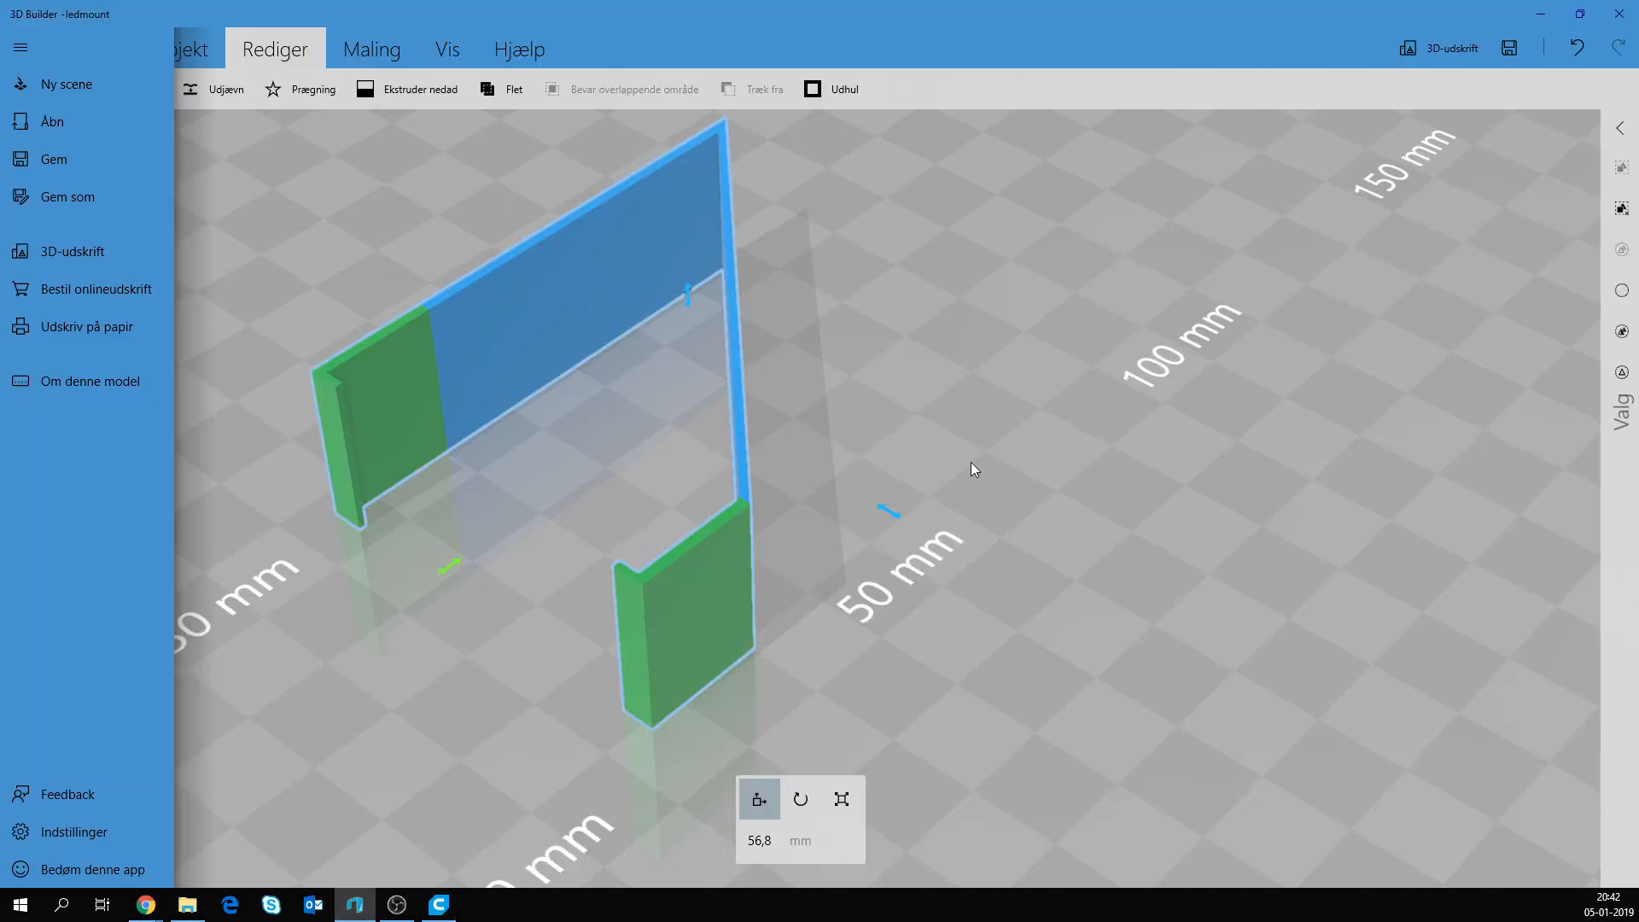
pyautogui.click(954, 500)
pyautogui.moveTo(1030, 372); pyautogui.dragTo(987, 572)
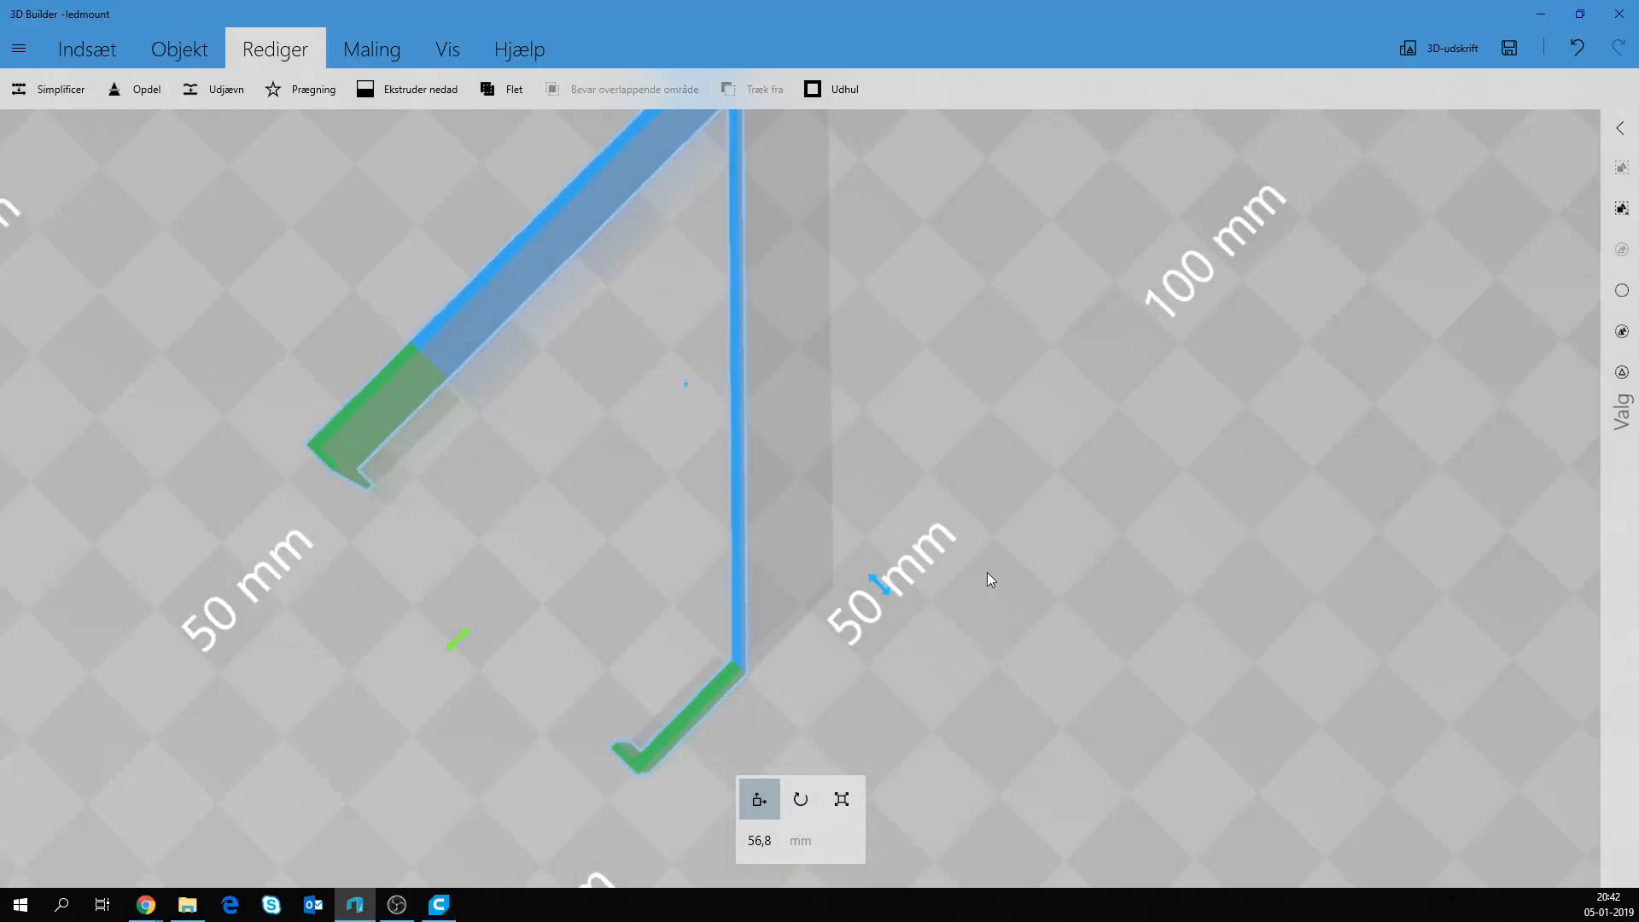
pyautogui.scroll(-4, 973, 563)
pyautogui.moveTo(889, 523); pyautogui.dragTo(1080, 512, button='right')
pyautogui.moveTo(1080, 519); pyautogui.dragTo(976, 572)
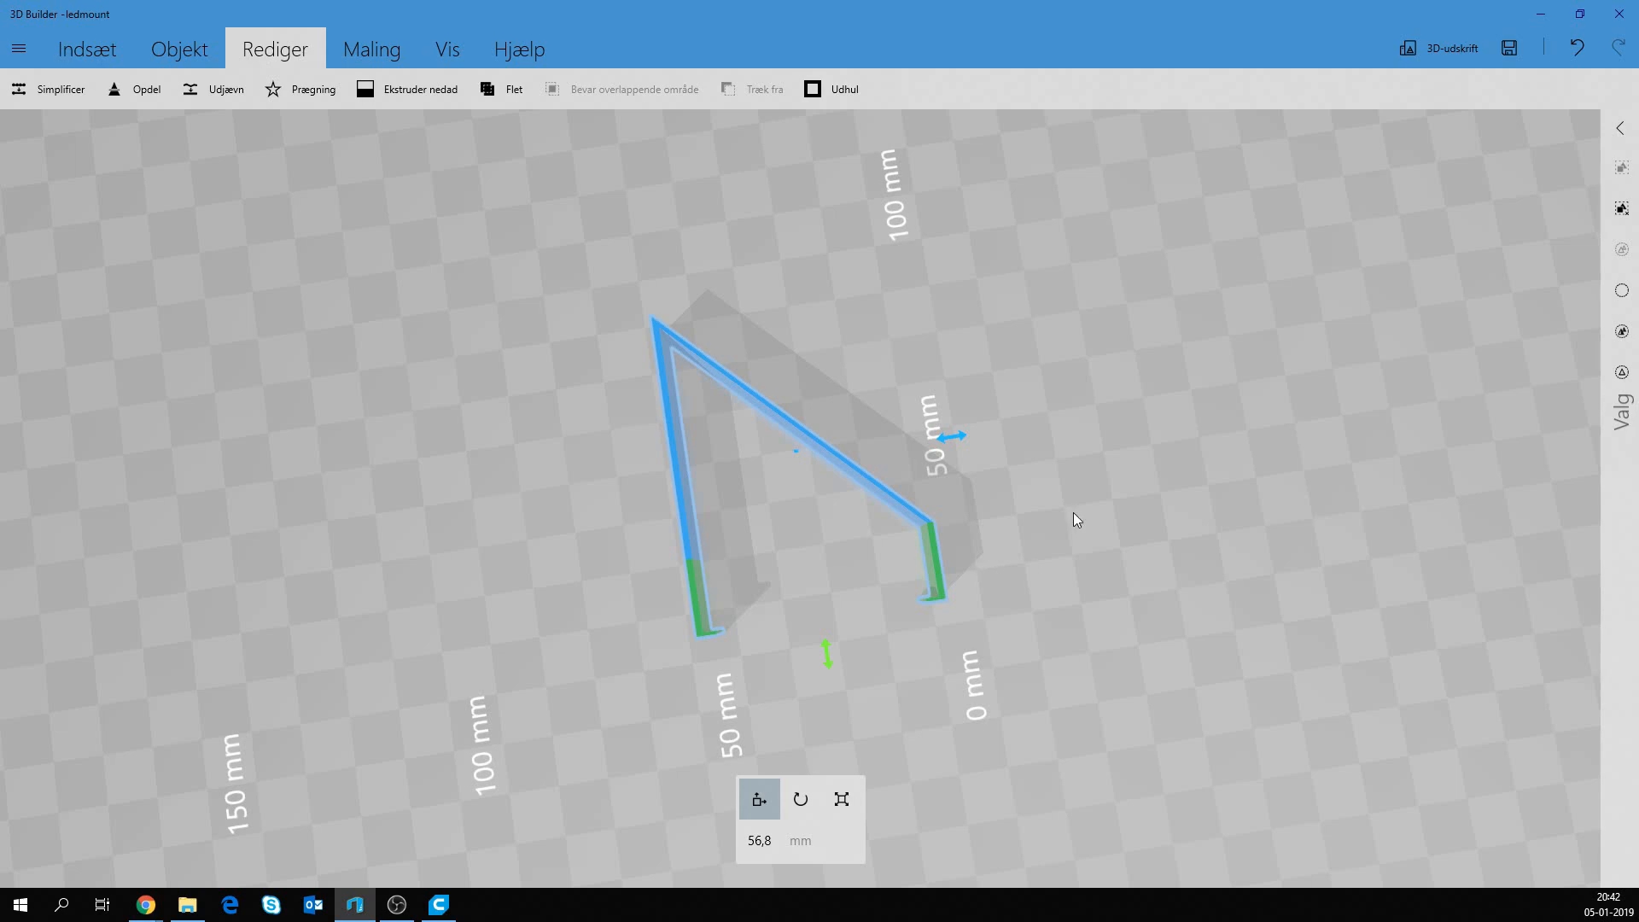
# Examine the angled arms and the green hooked ends of the merged LED mount from several directions.
pyautogui.moveTo(1072, 516); pyautogui.dragTo(816, 490)
pyautogui.moveTo(1059, 463); pyautogui.dragTo(1127, 428)
pyautogui.moveTo(1000, 522); pyautogui.dragTo(1123, 483)
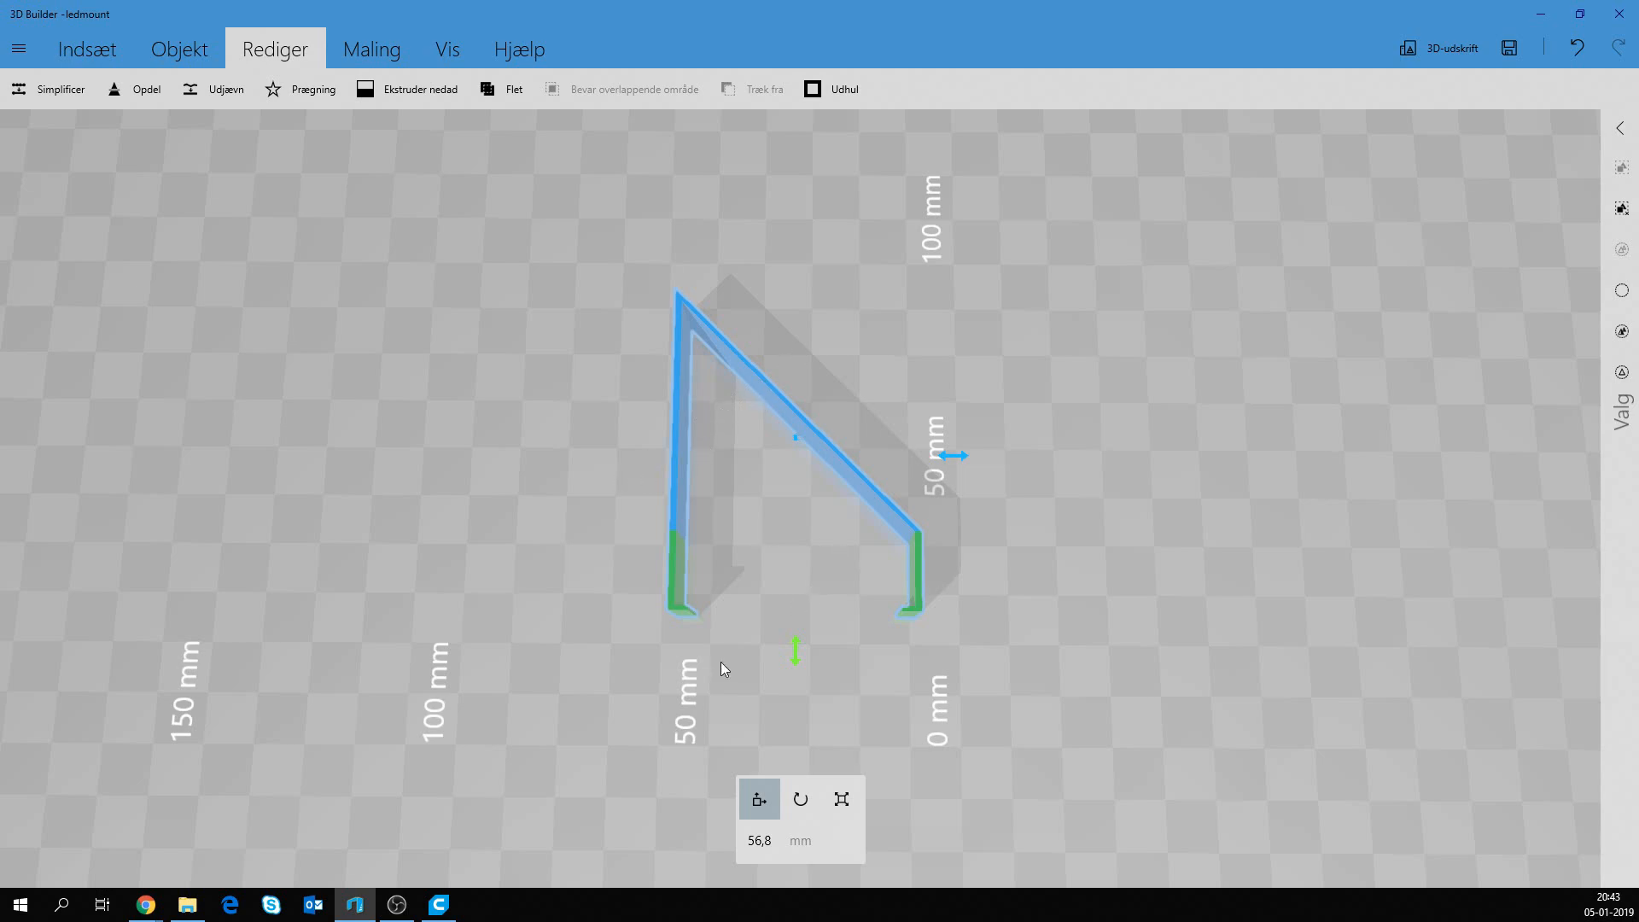
pyautogui.moveTo(721, 665); pyautogui.dragTo(1142, 612)
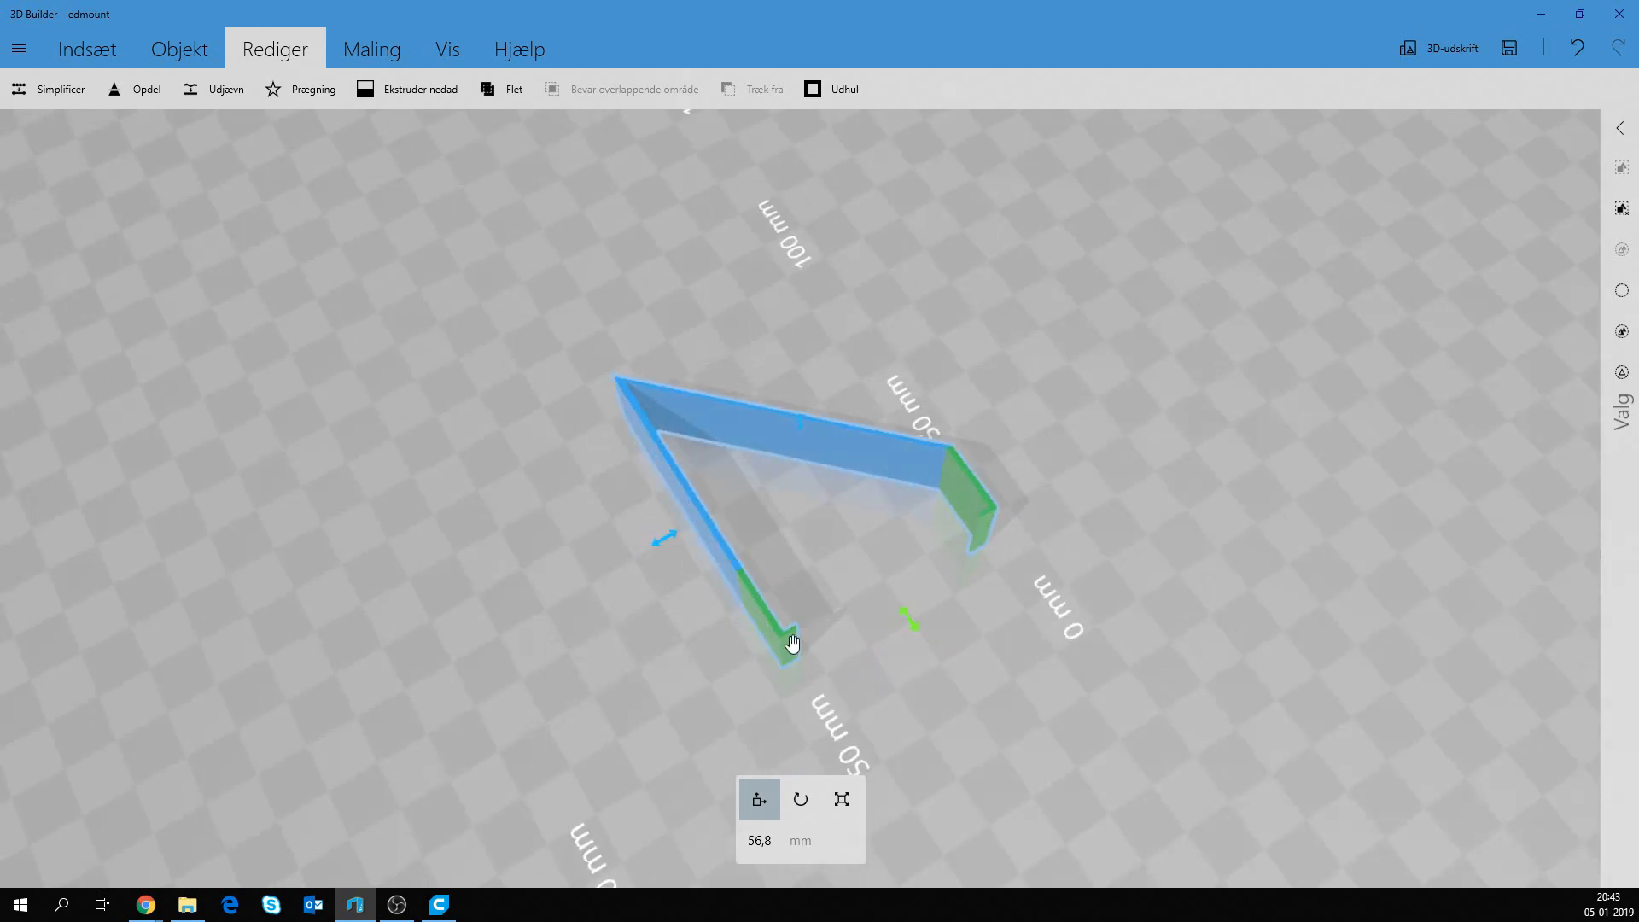
pyautogui.moveTo(787, 644); pyautogui.dragTo(1163, 746)
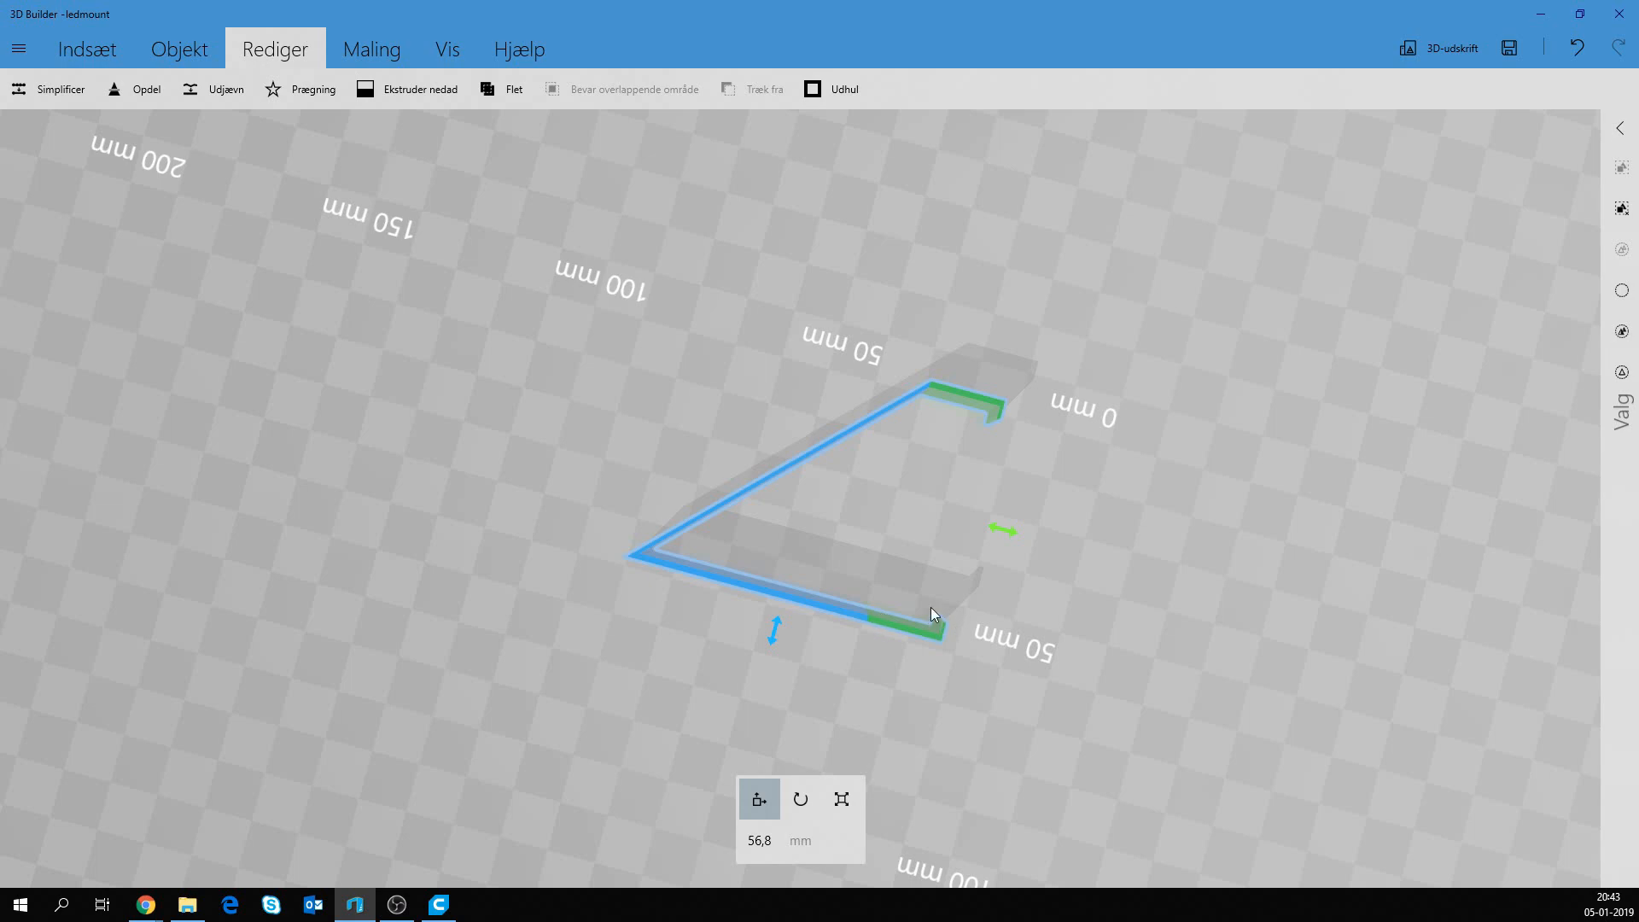
pyautogui.moveTo(1105, 554); pyautogui.dragTo(1071, 618)
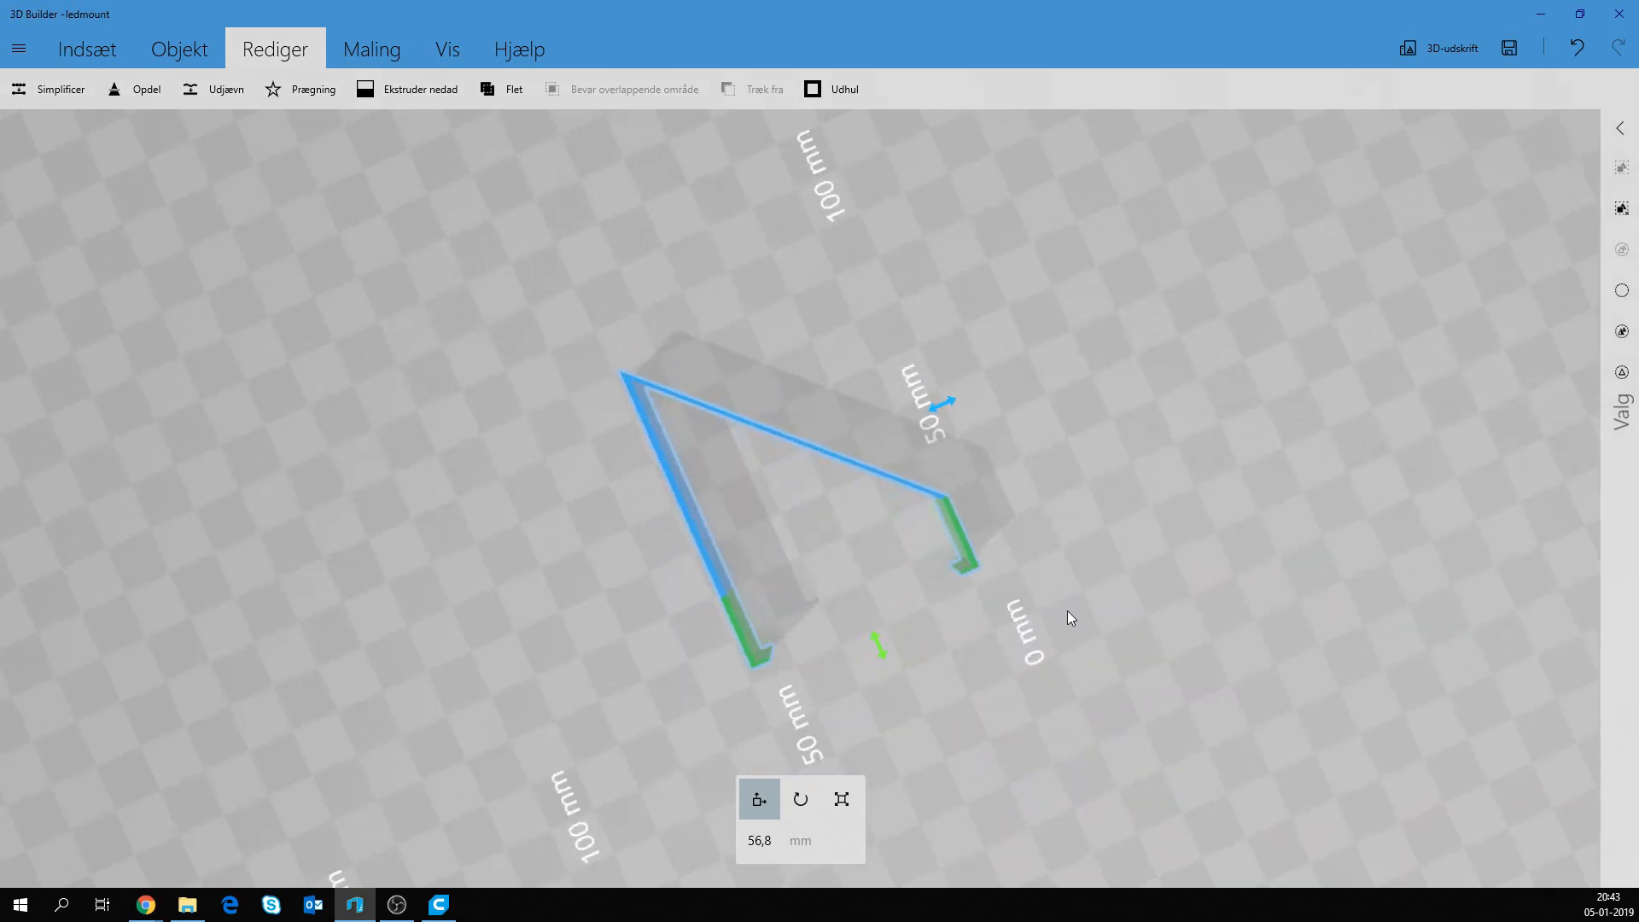
pyautogui.moveTo(889, 683); pyautogui.dragTo(1002, 509)
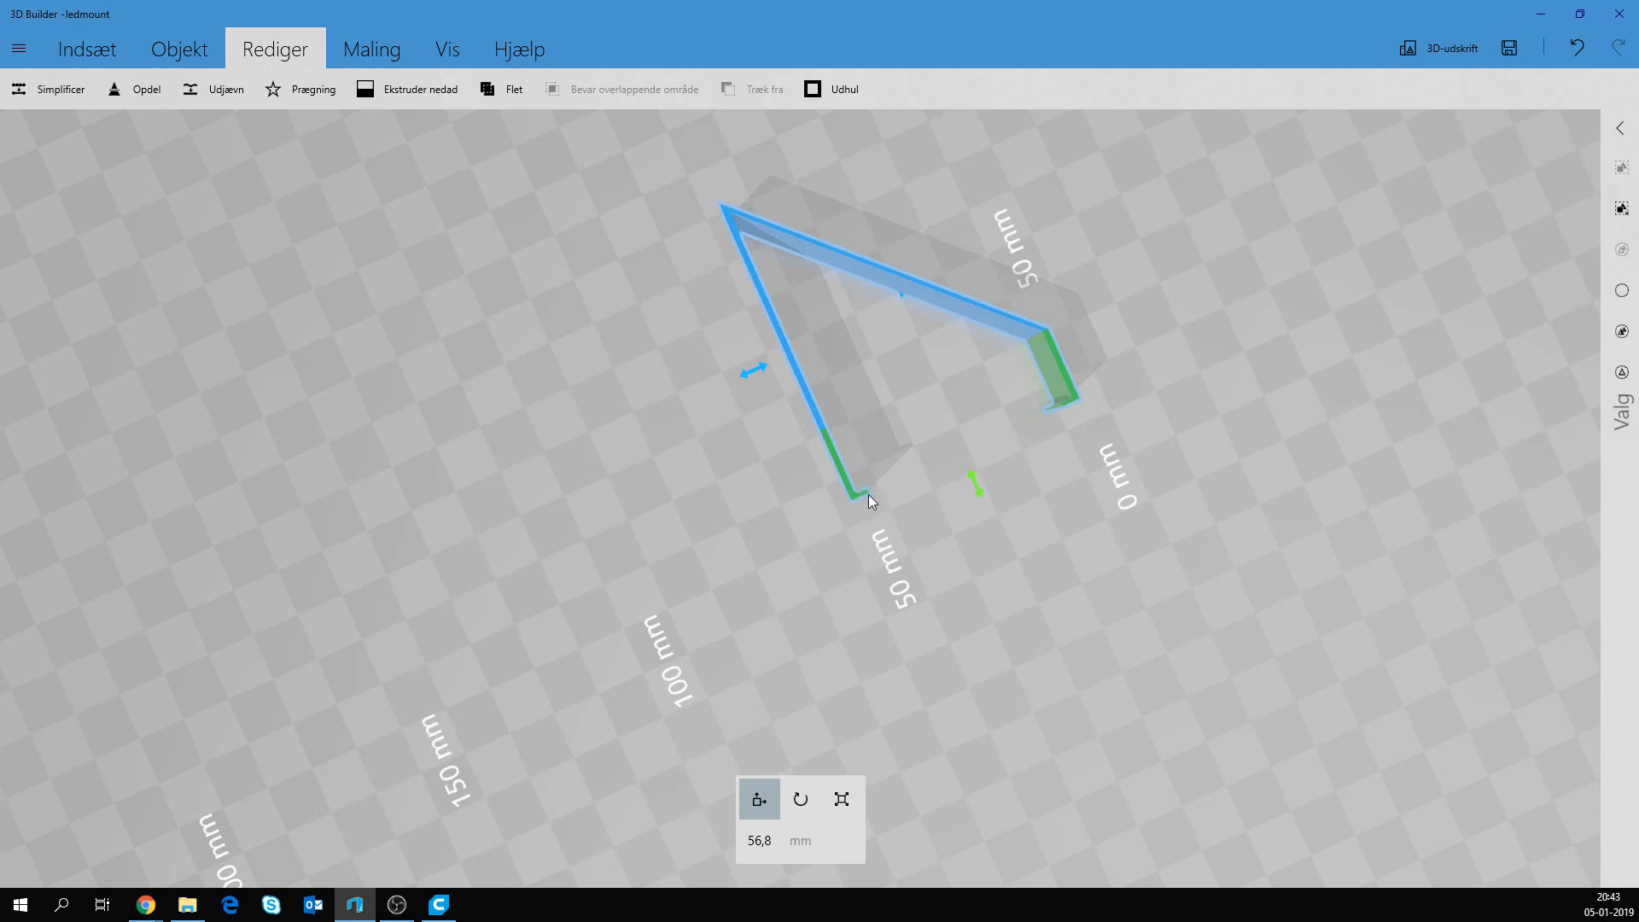
pyautogui.moveTo(1153, 504); pyautogui.dragTo(880, 469)
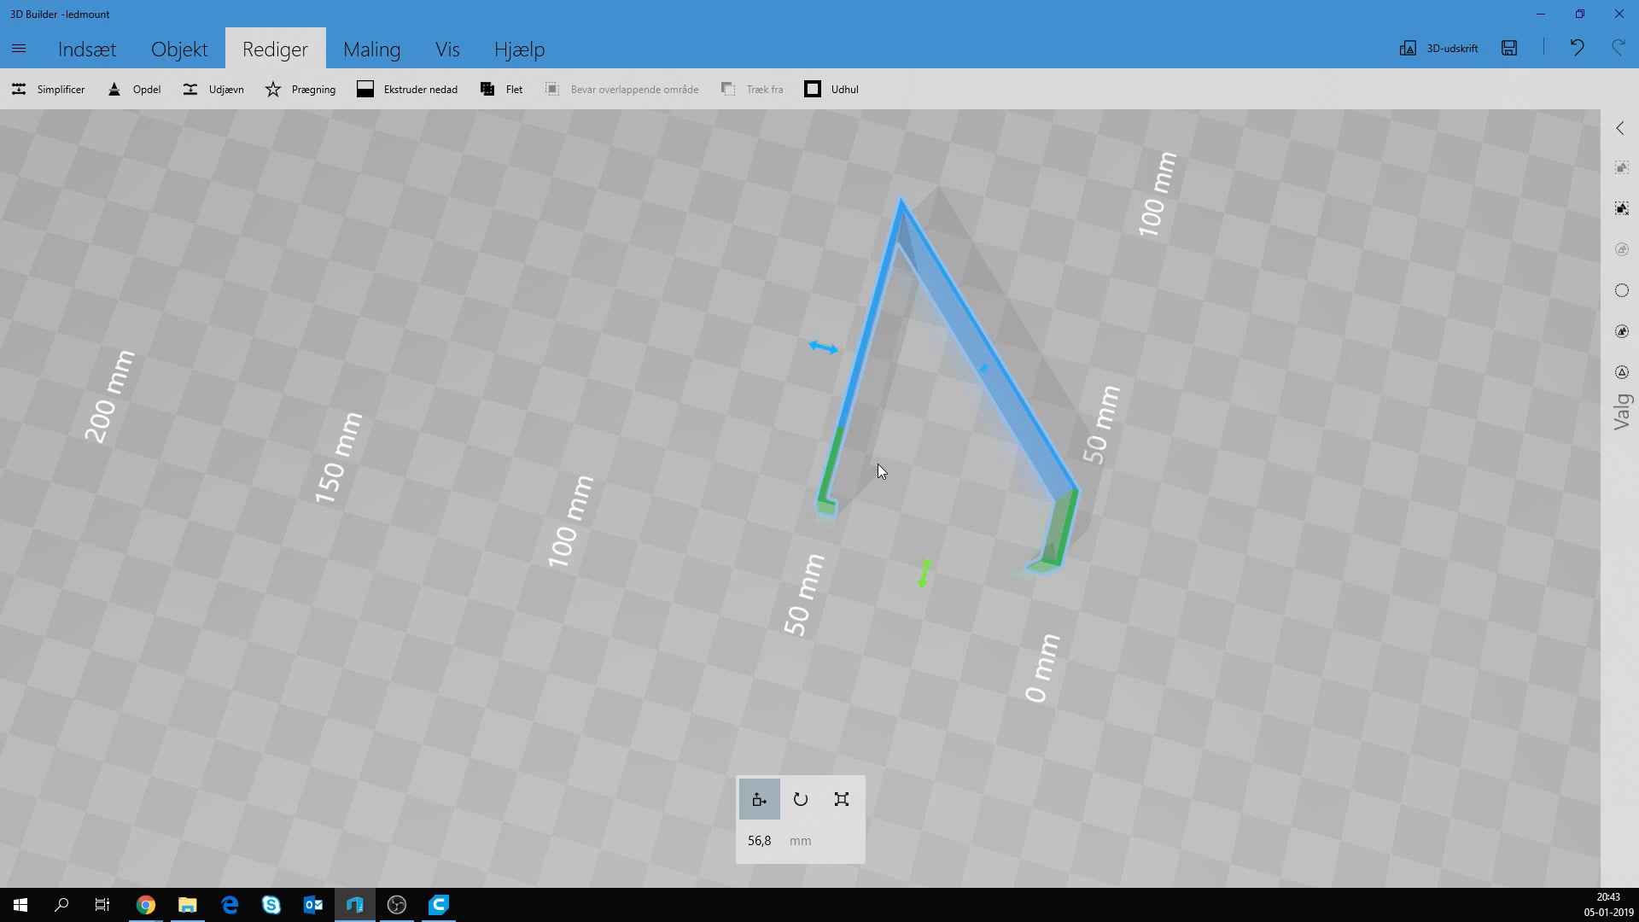
pyautogui.moveTo(1169, 389); pyautogui.dragTo(1024, 394, button='right')
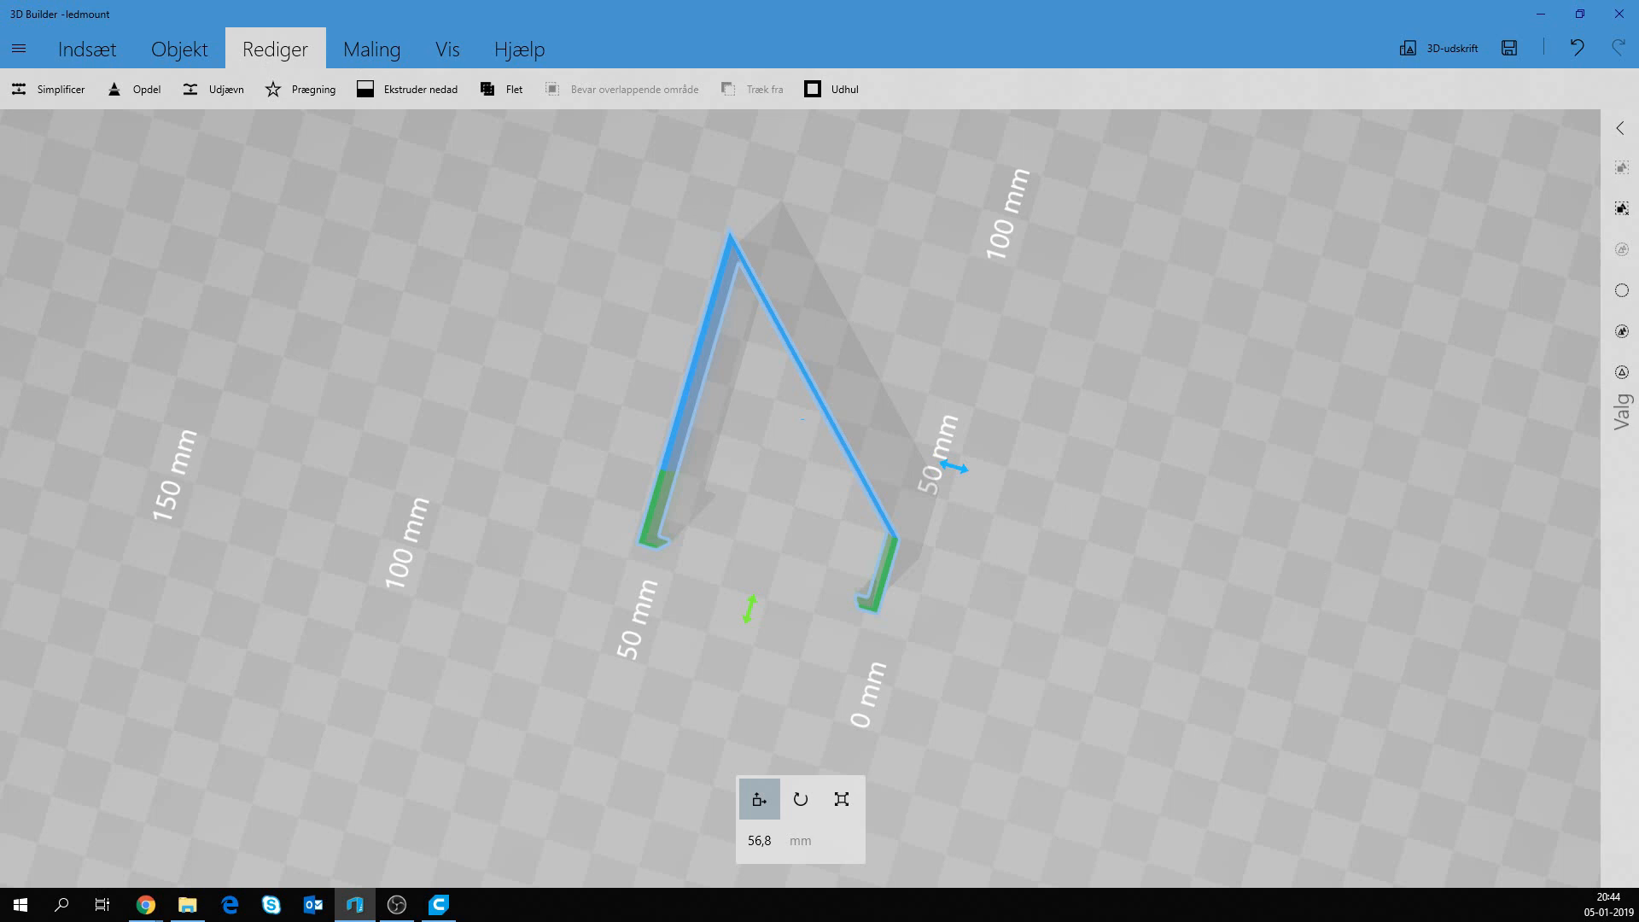
# Close the Print 3D window of the powerbankrack model and examine the rack's compartments and side cutouts in 3D Builder.
pyautogui.hotkey('alt', 'Tab')
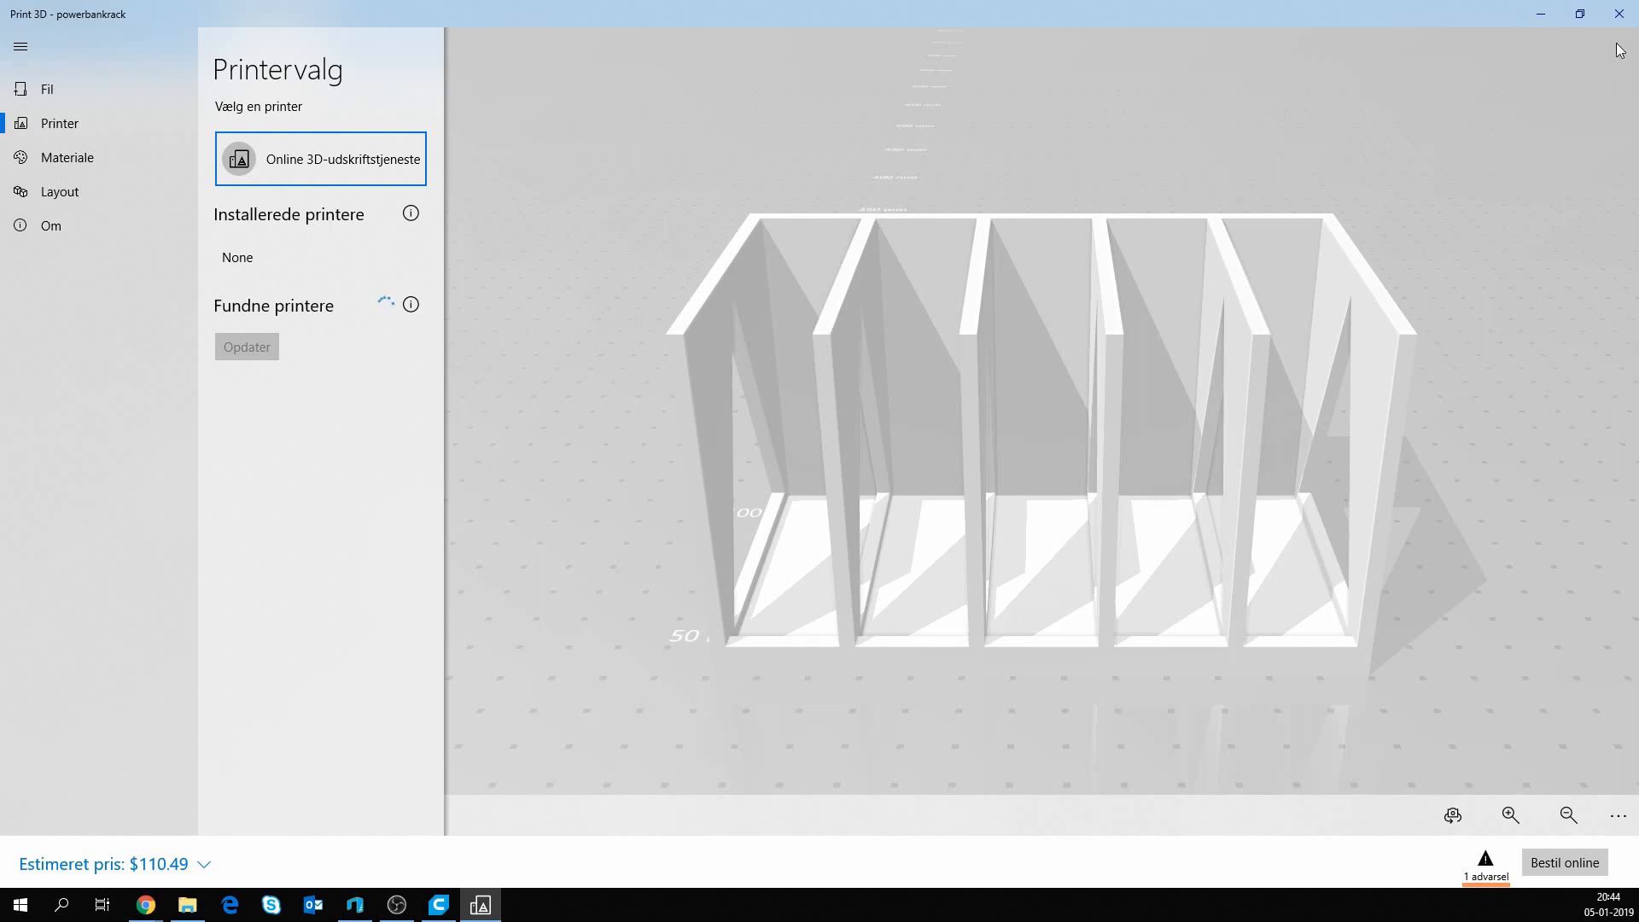
pyautogui.click(1620, 14)
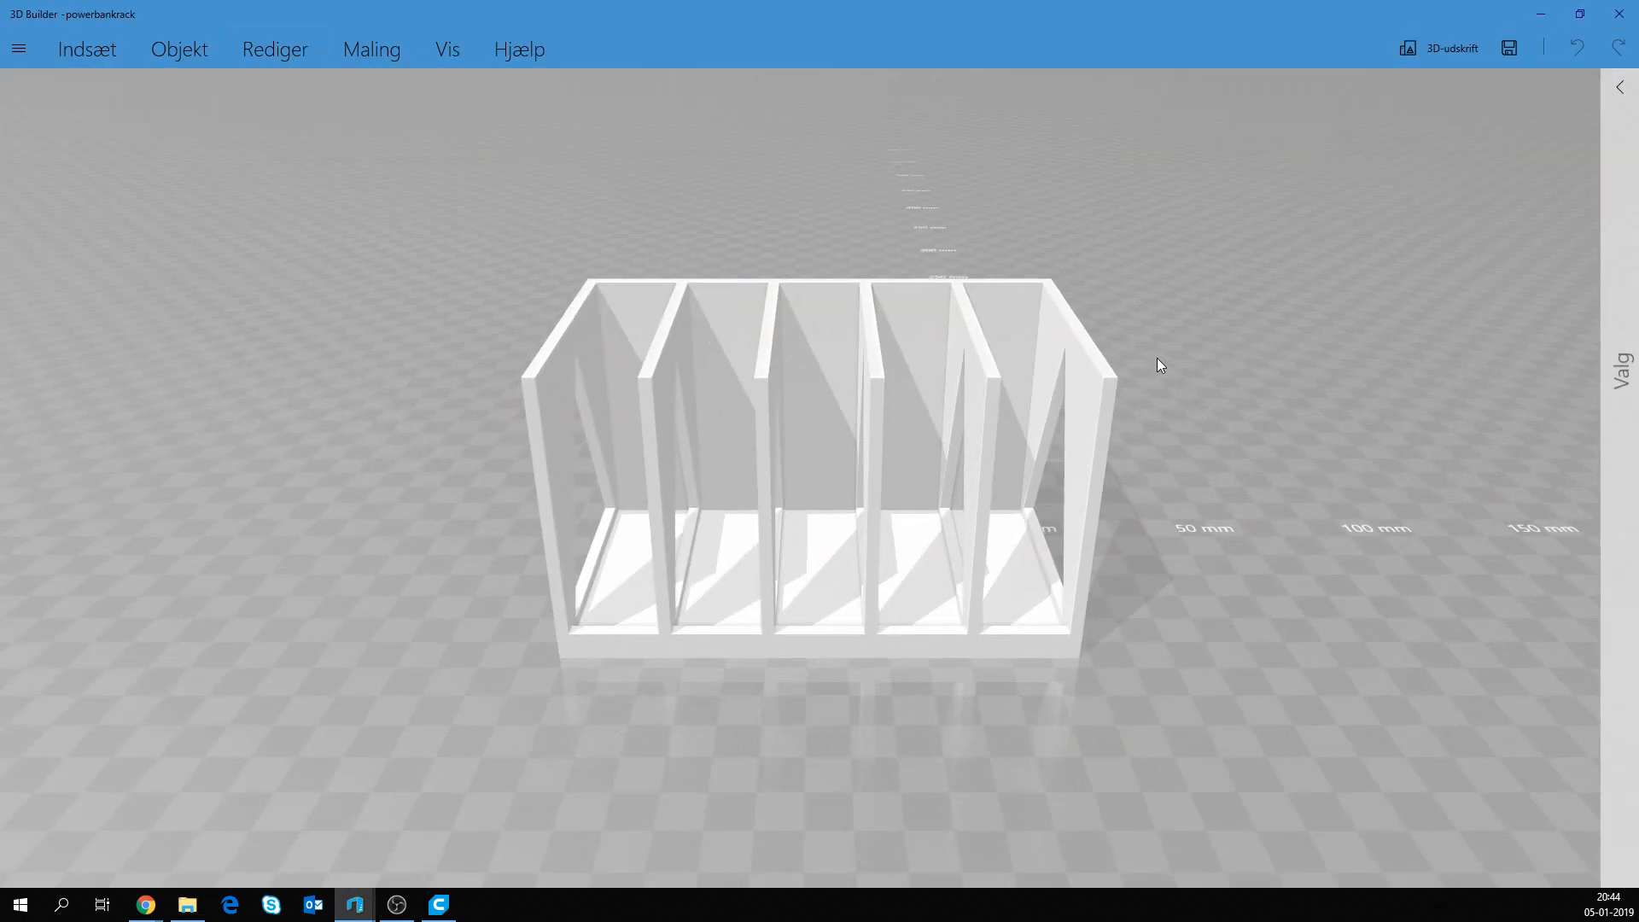
pyautogui.moveTo(1315, 488); pyautogui.dragTo(1058, 396, button='right')
pyautogui.moveTo(1124, 402); pyautogui.dragTo(1503, 367)
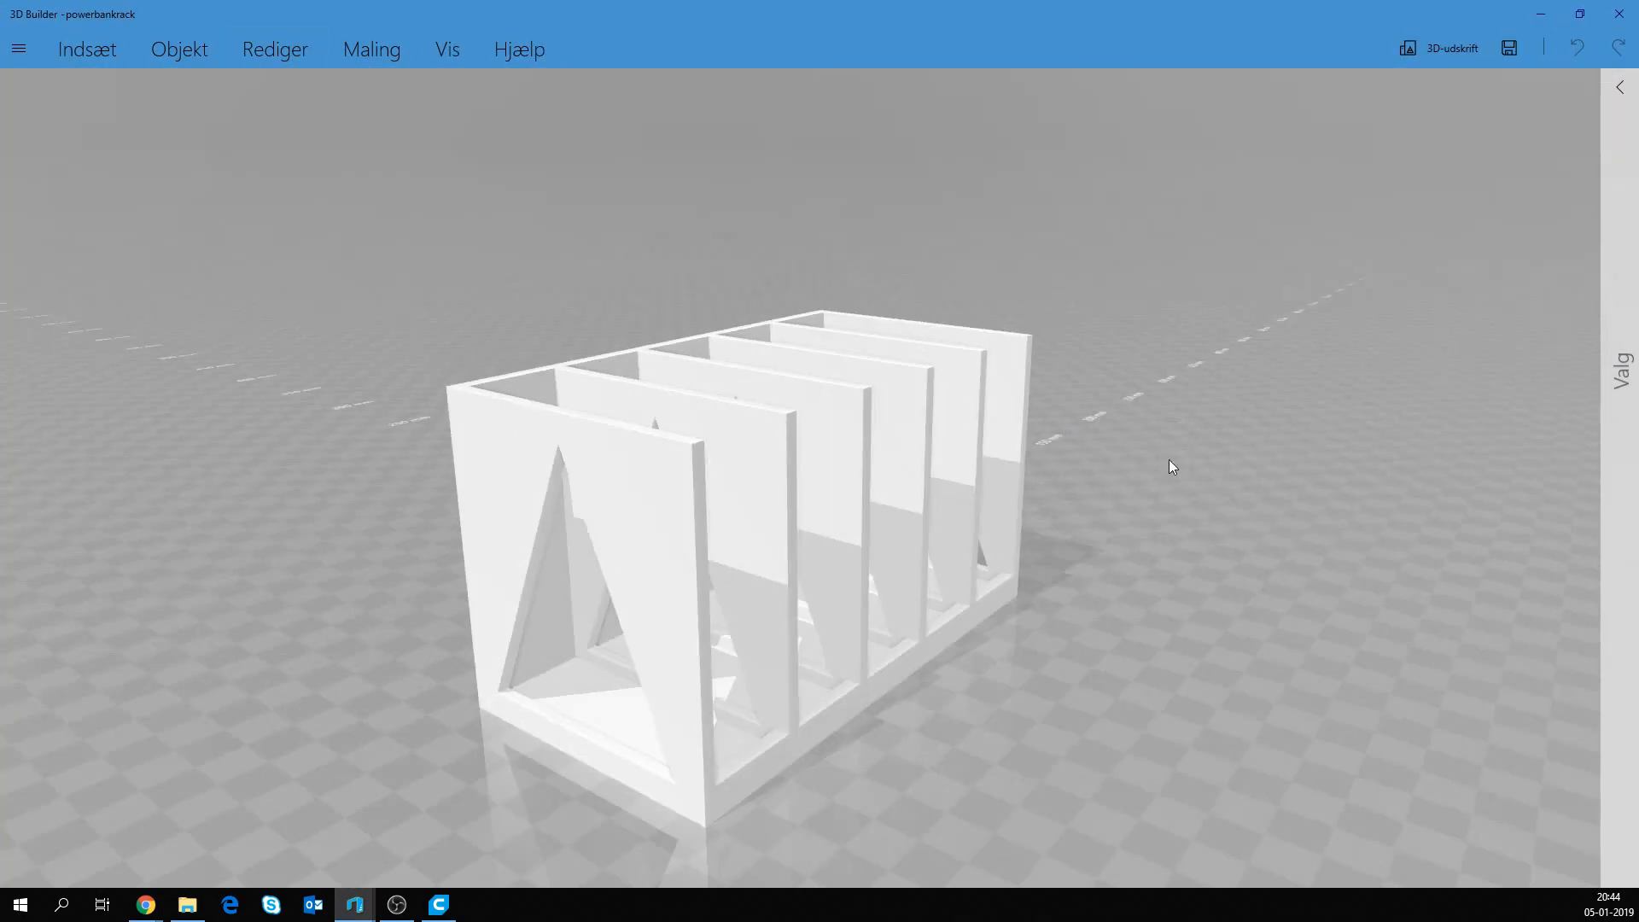
pyautogui.moveTo(1170, 459); pyautogui.dragTo(802, 698)
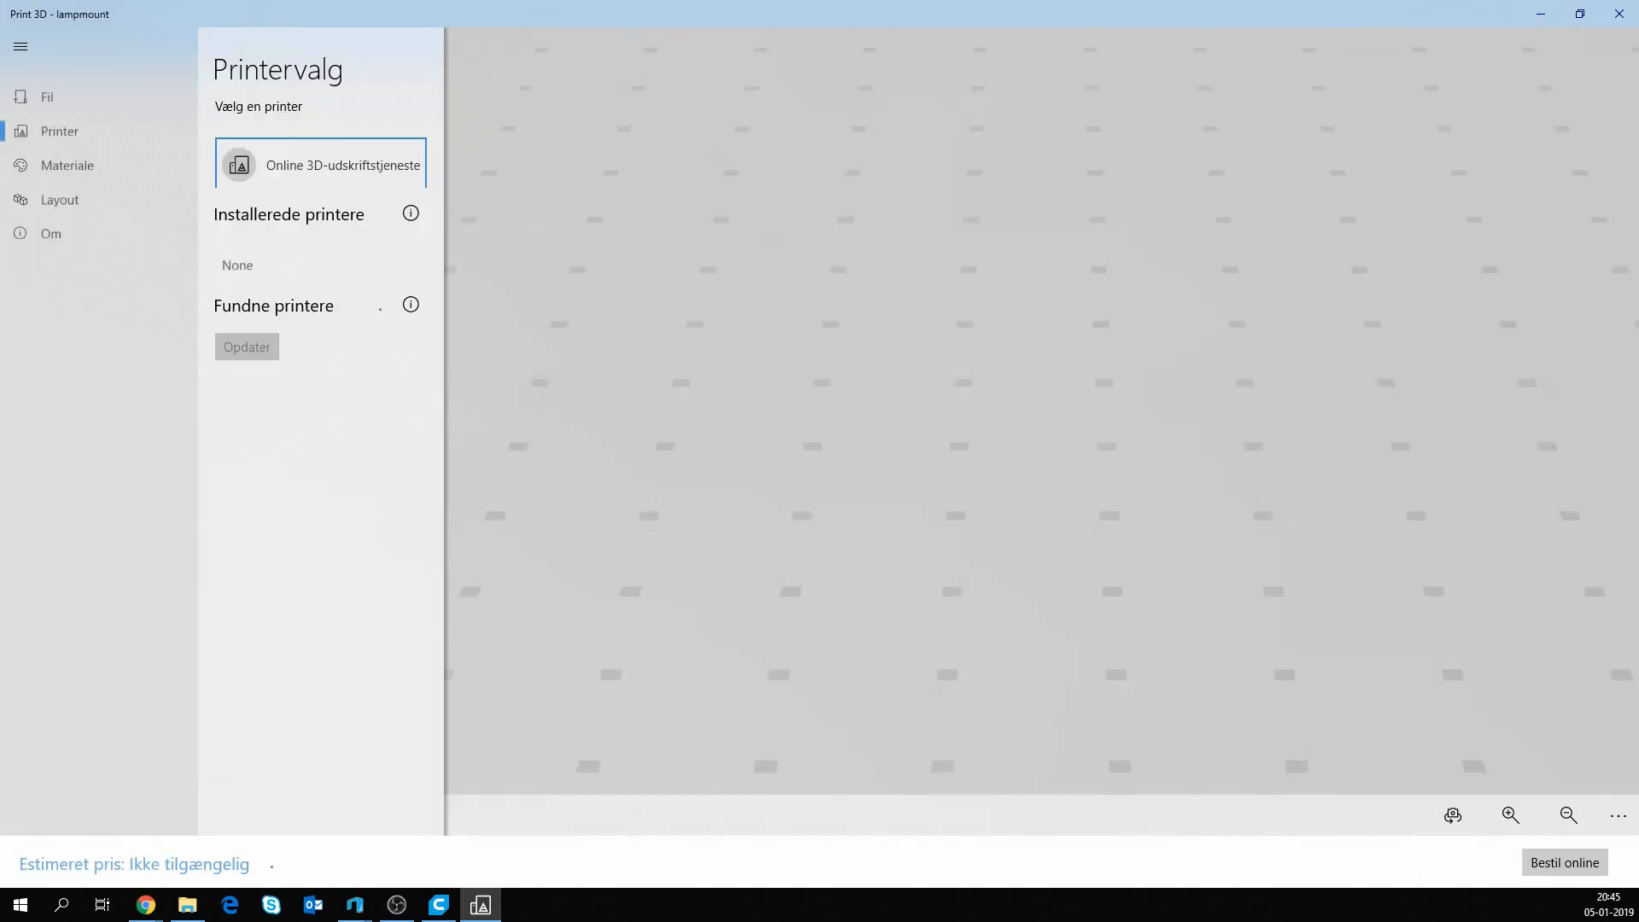
# Examine the lampmount model in Print 3D from several angles, including its base holes and upright end tabs.
pyautogui.moveTo(1166, 612); pyautogui.dragTo(1027, 596)
pyautogui.scroll(-5, 1027, 595)
pyautogui.moveTo(877, 338)
pyautogui.mouseDown(button='right')
pyautogui.moveTo(955, 393)
pyautogui.moveTo(877, 345)
pyautogui.mouseUp(button='right')
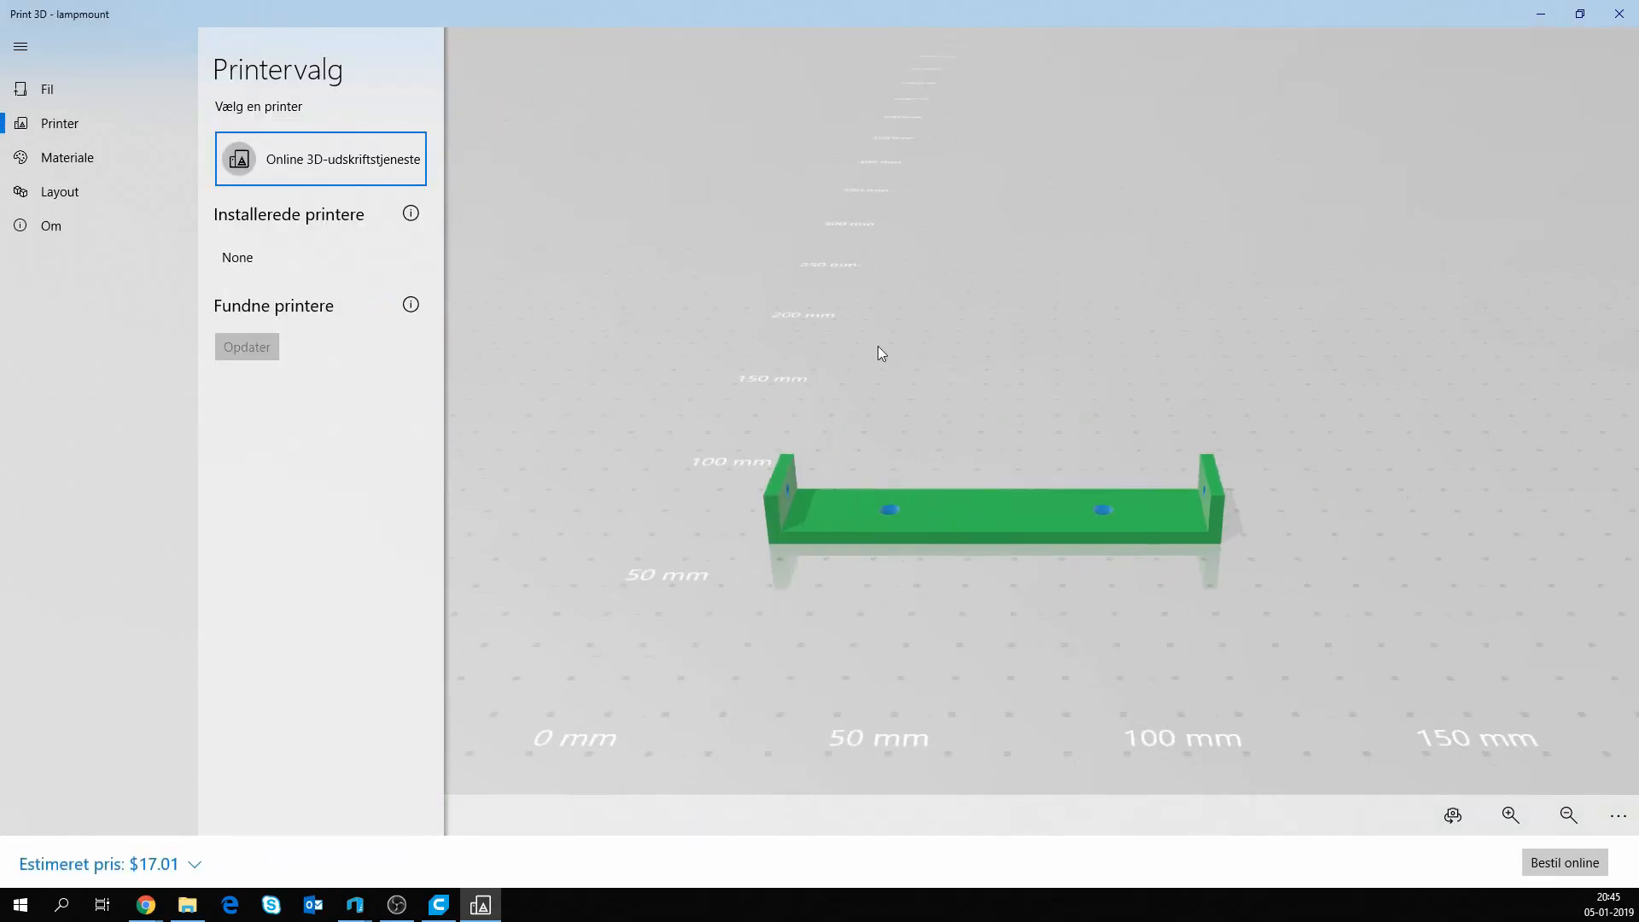
pyautogui.moveTo(878, 345); pyautogui.dragTo(1141, 460)
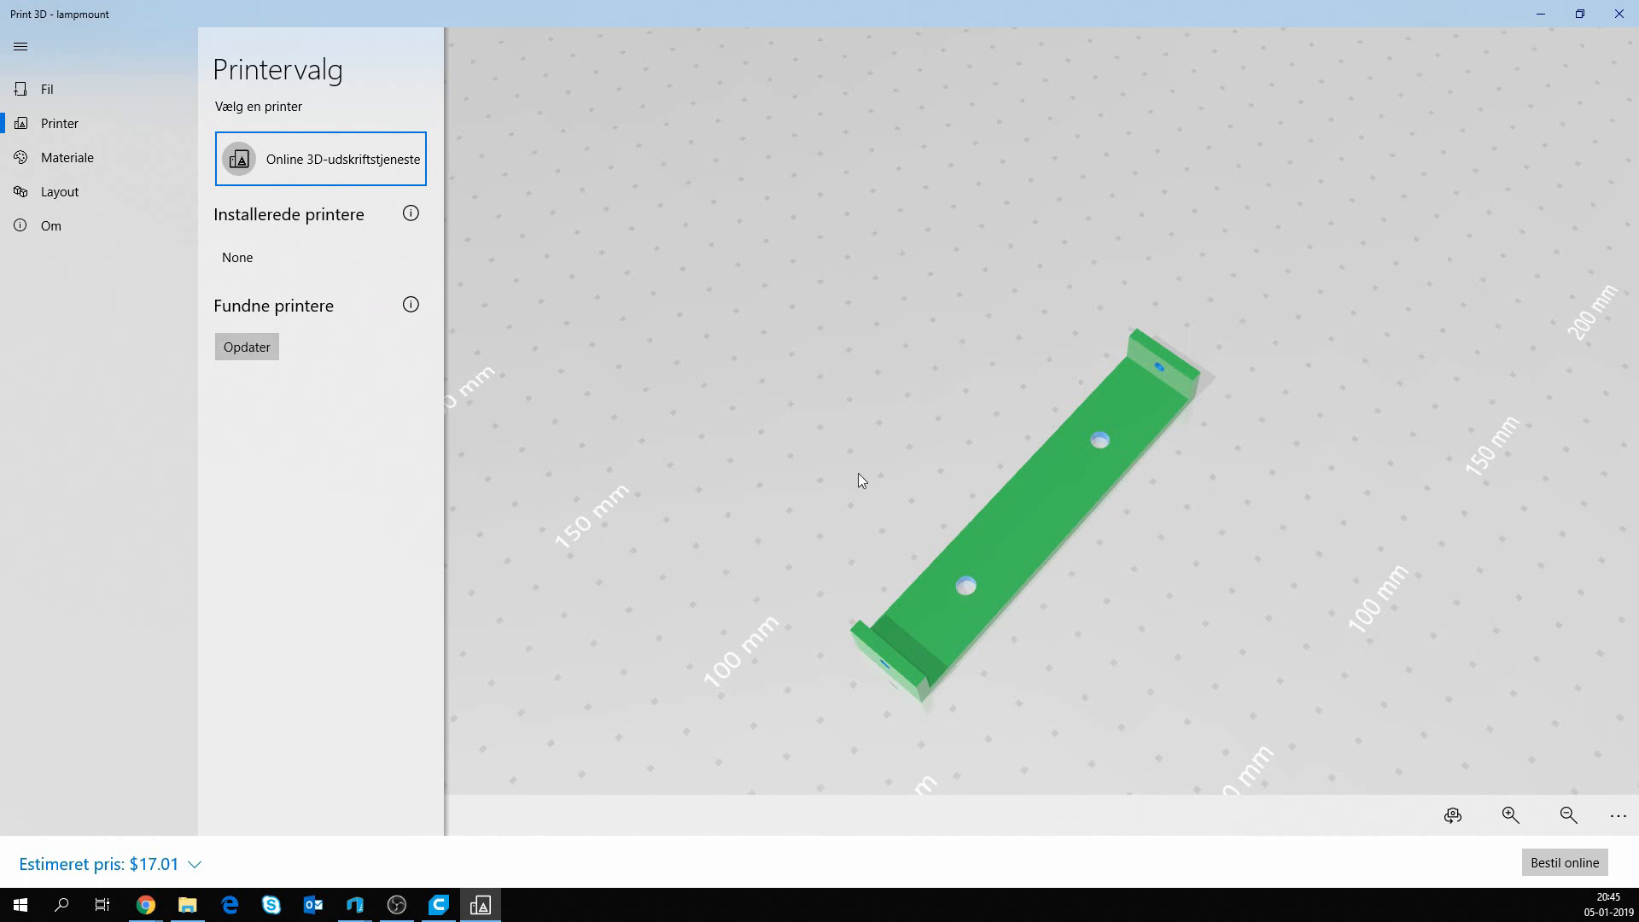
pyautogui.moveTo(1043, 512)
pyautogui.mouseDown()
pyautogui.moveTo(1027, 513)
pyautogui.moveTo(1068, 494)
pyautogui.mouseUp()
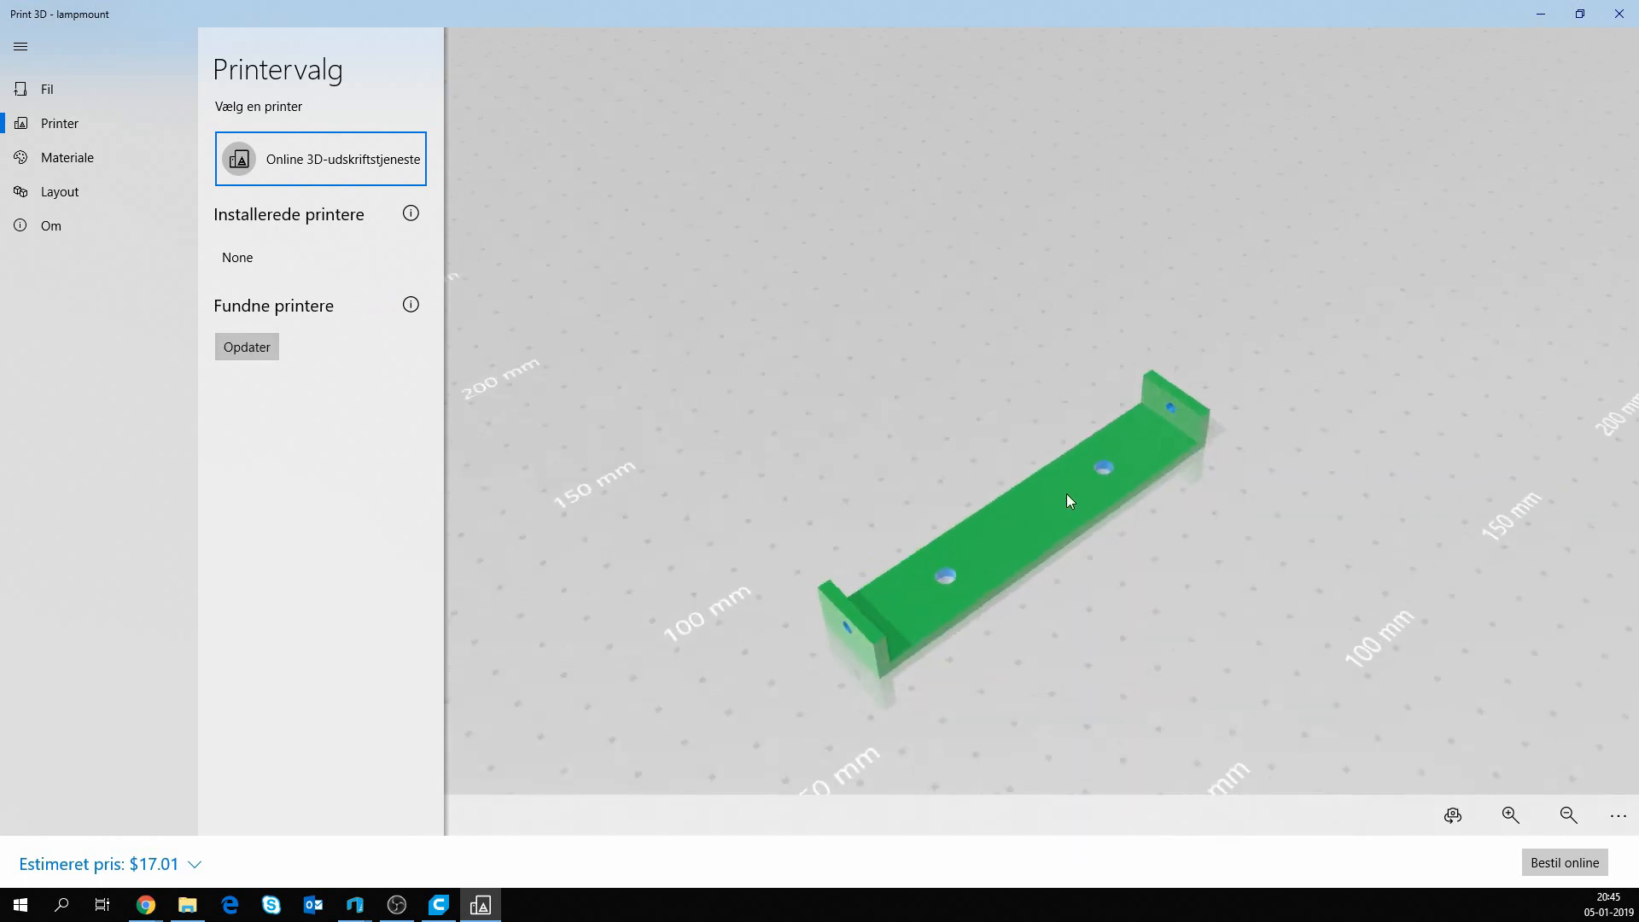
pyautogui.moveTo(1057, 664); pyautogui.dragTo(1236, 664)
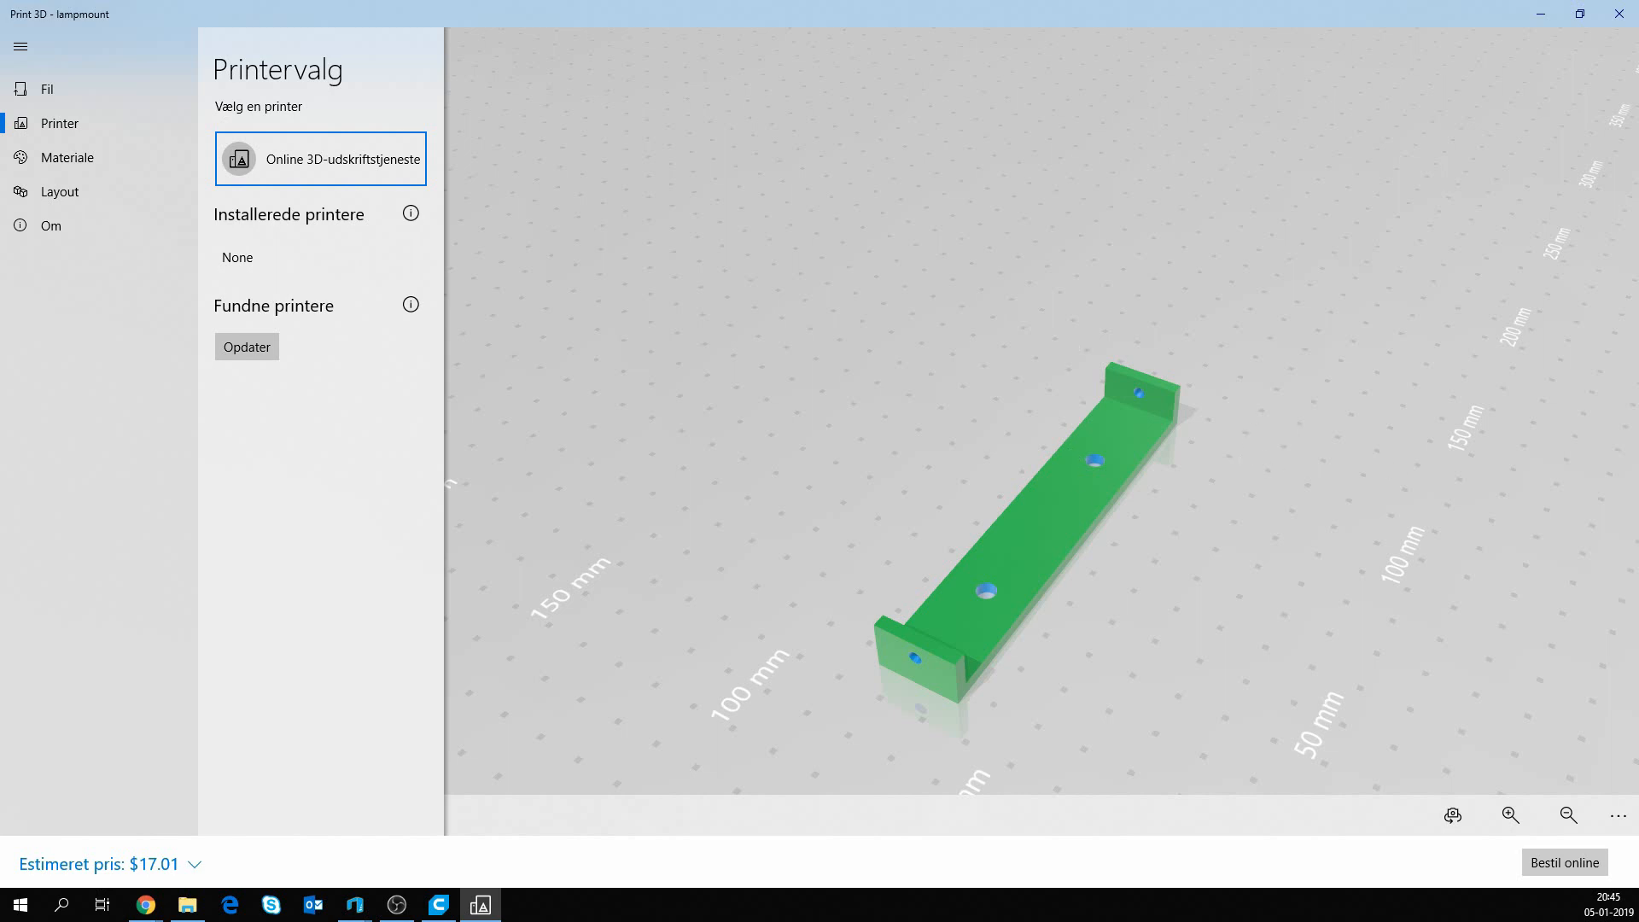
# Close the Print 3D window of the lampmount model and inspect the powerbankrack's triangular side cutouts end-on in 3D Builder.
pyautogui.hotkey('alt', 'Tab')
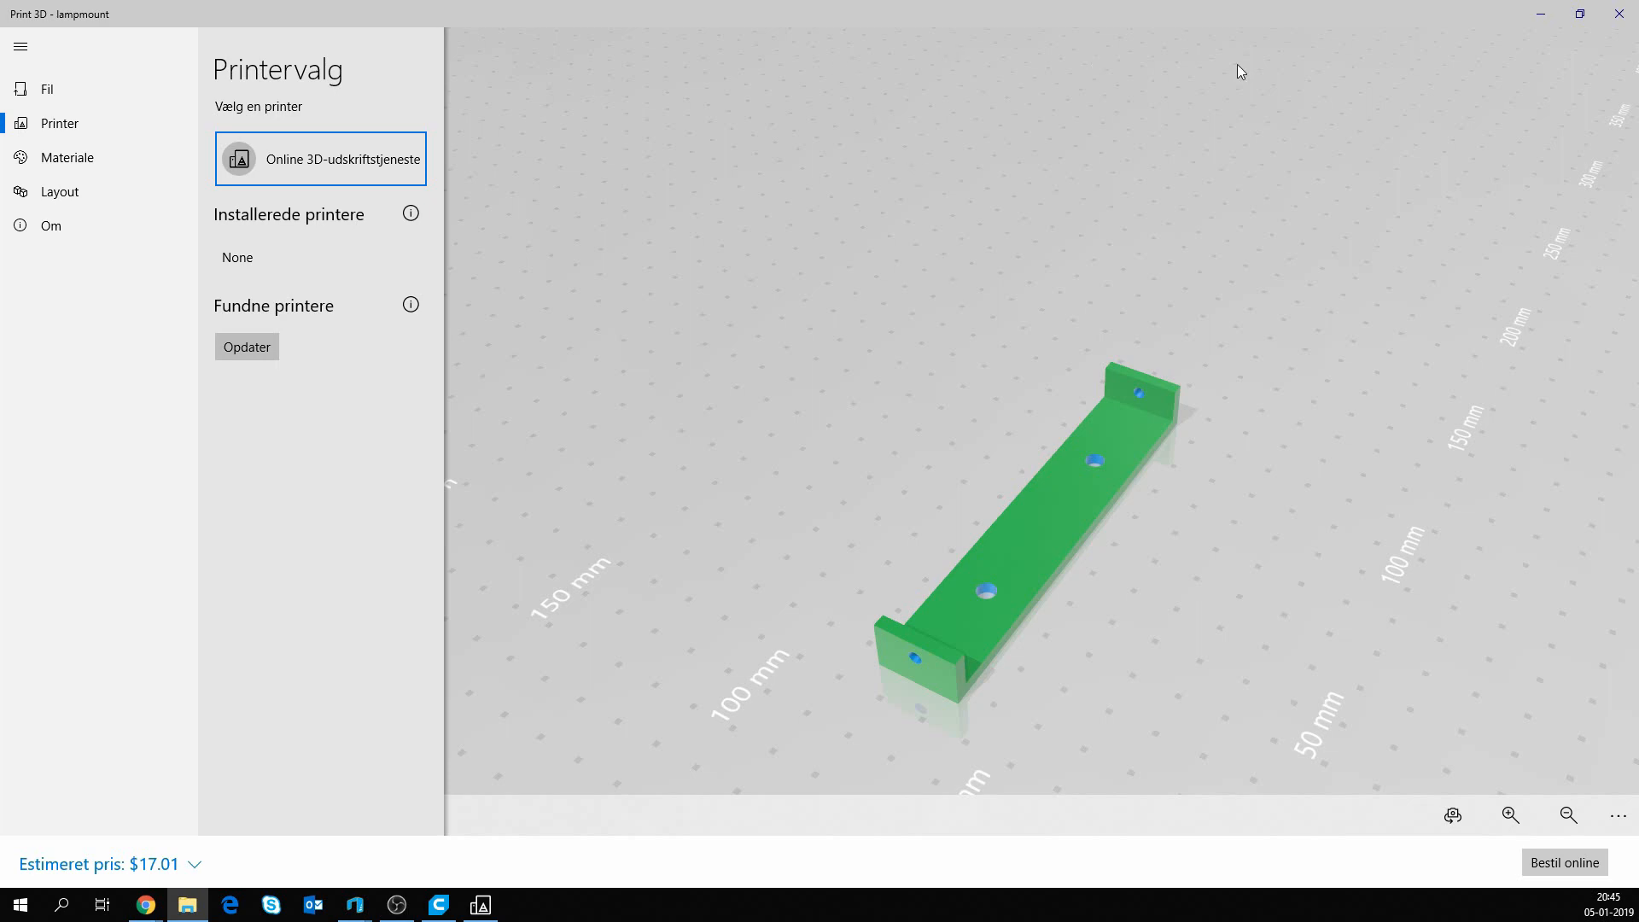
pyautogui.click(1619, 14)
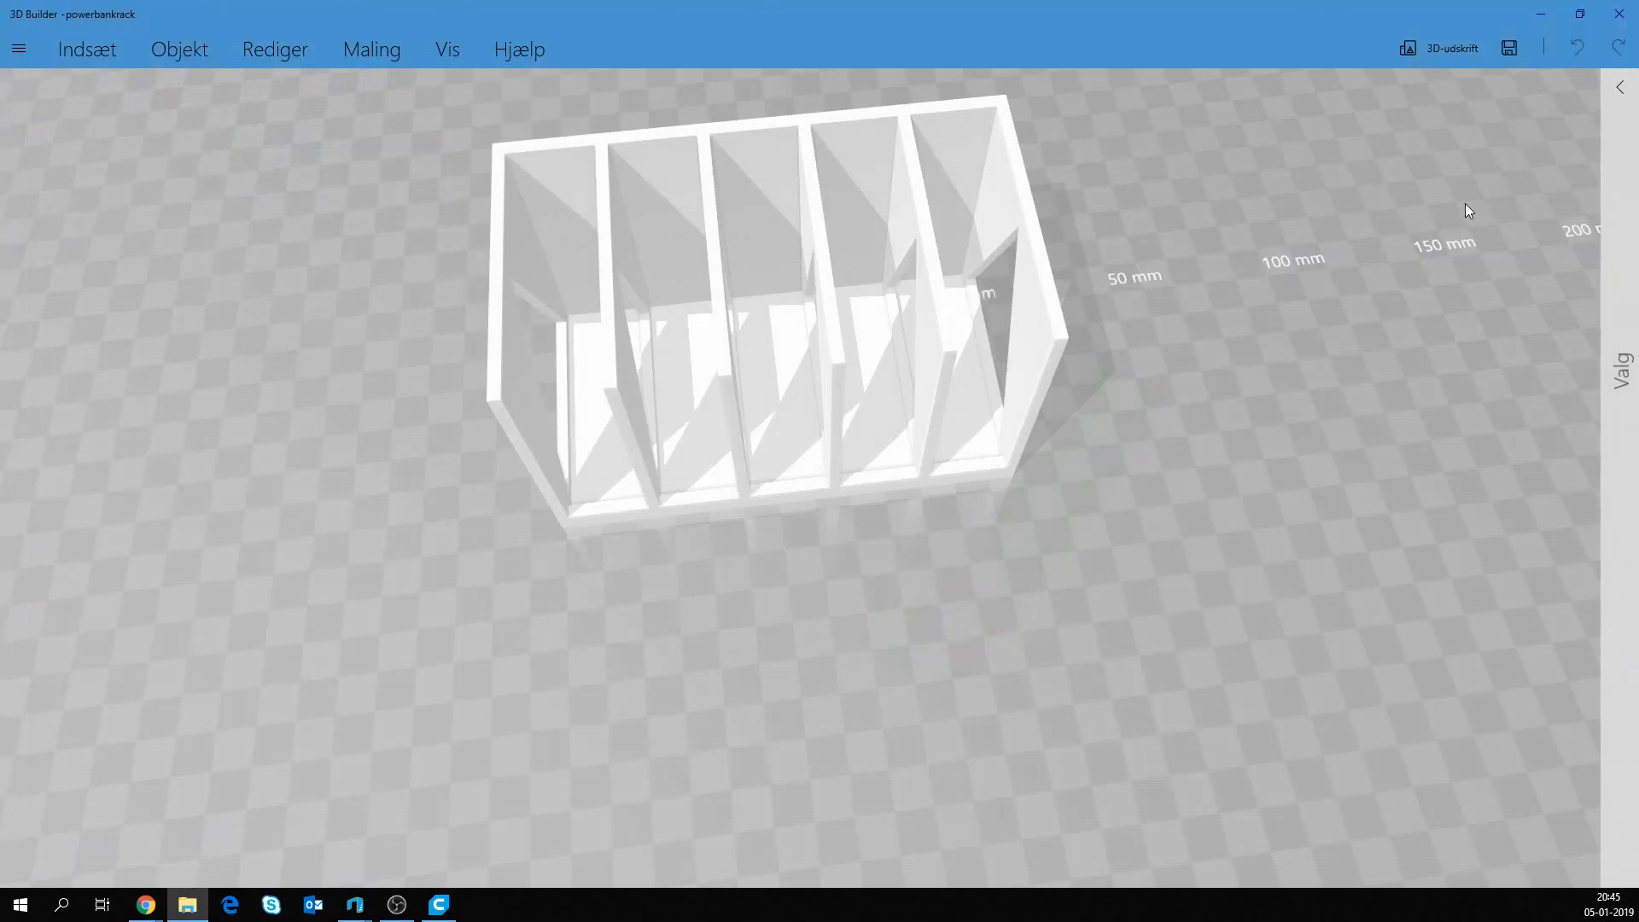
pyautogui.moveTo(1134, 560); pyautogui.dragTo(1067, 419)
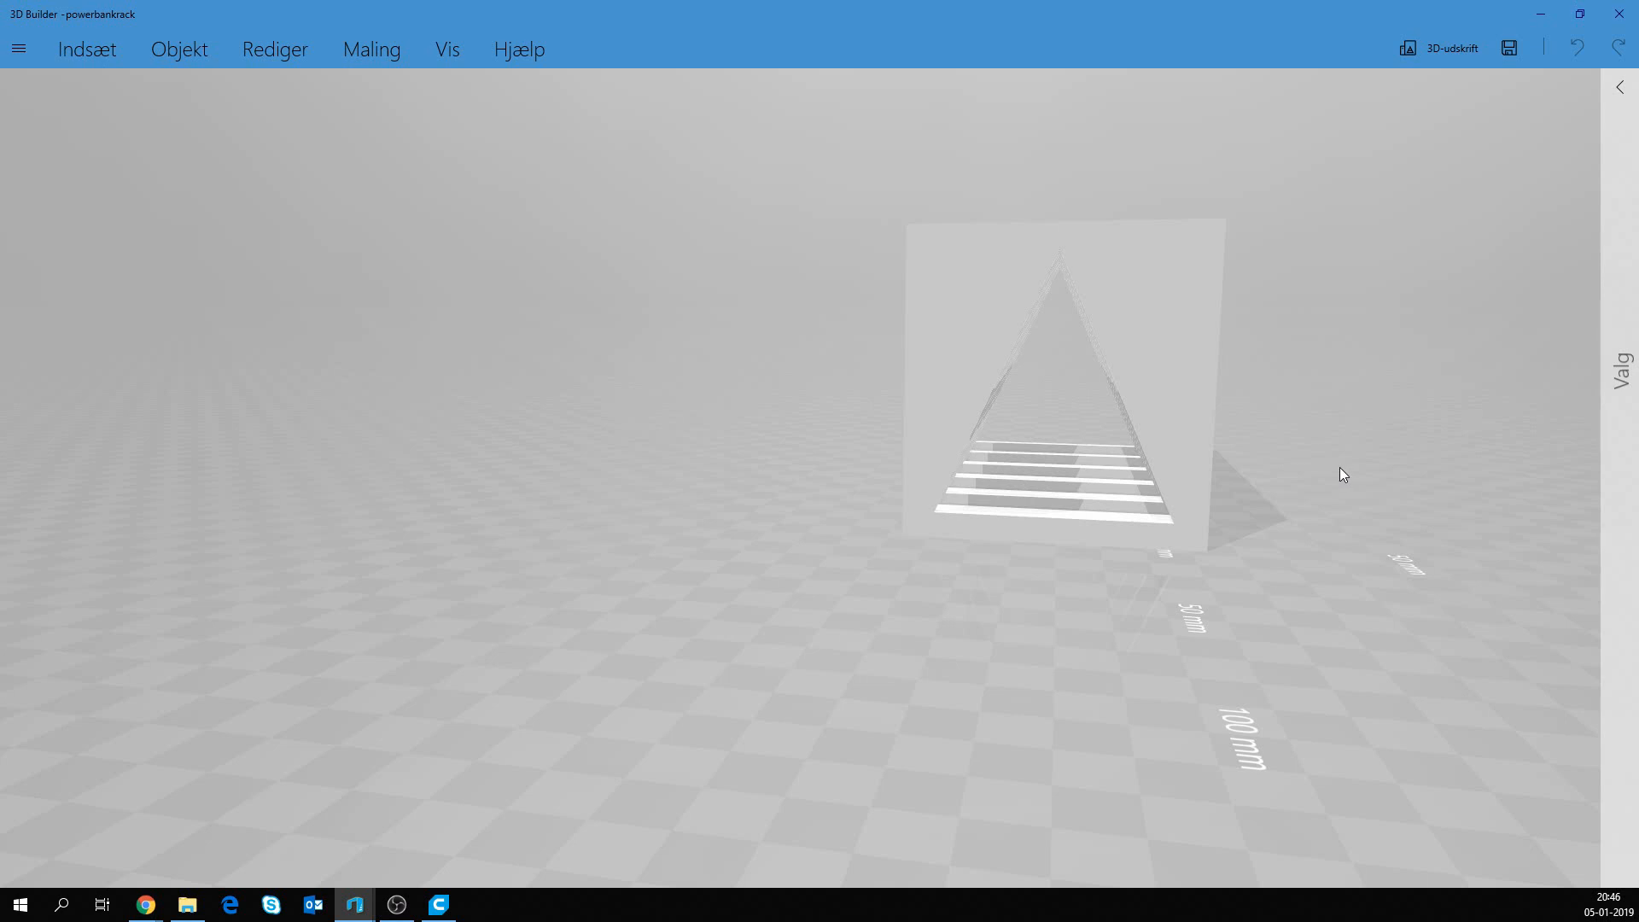
pyautogui.moveTo(1403, 449); pyautogui.dragTo(1149, 538)
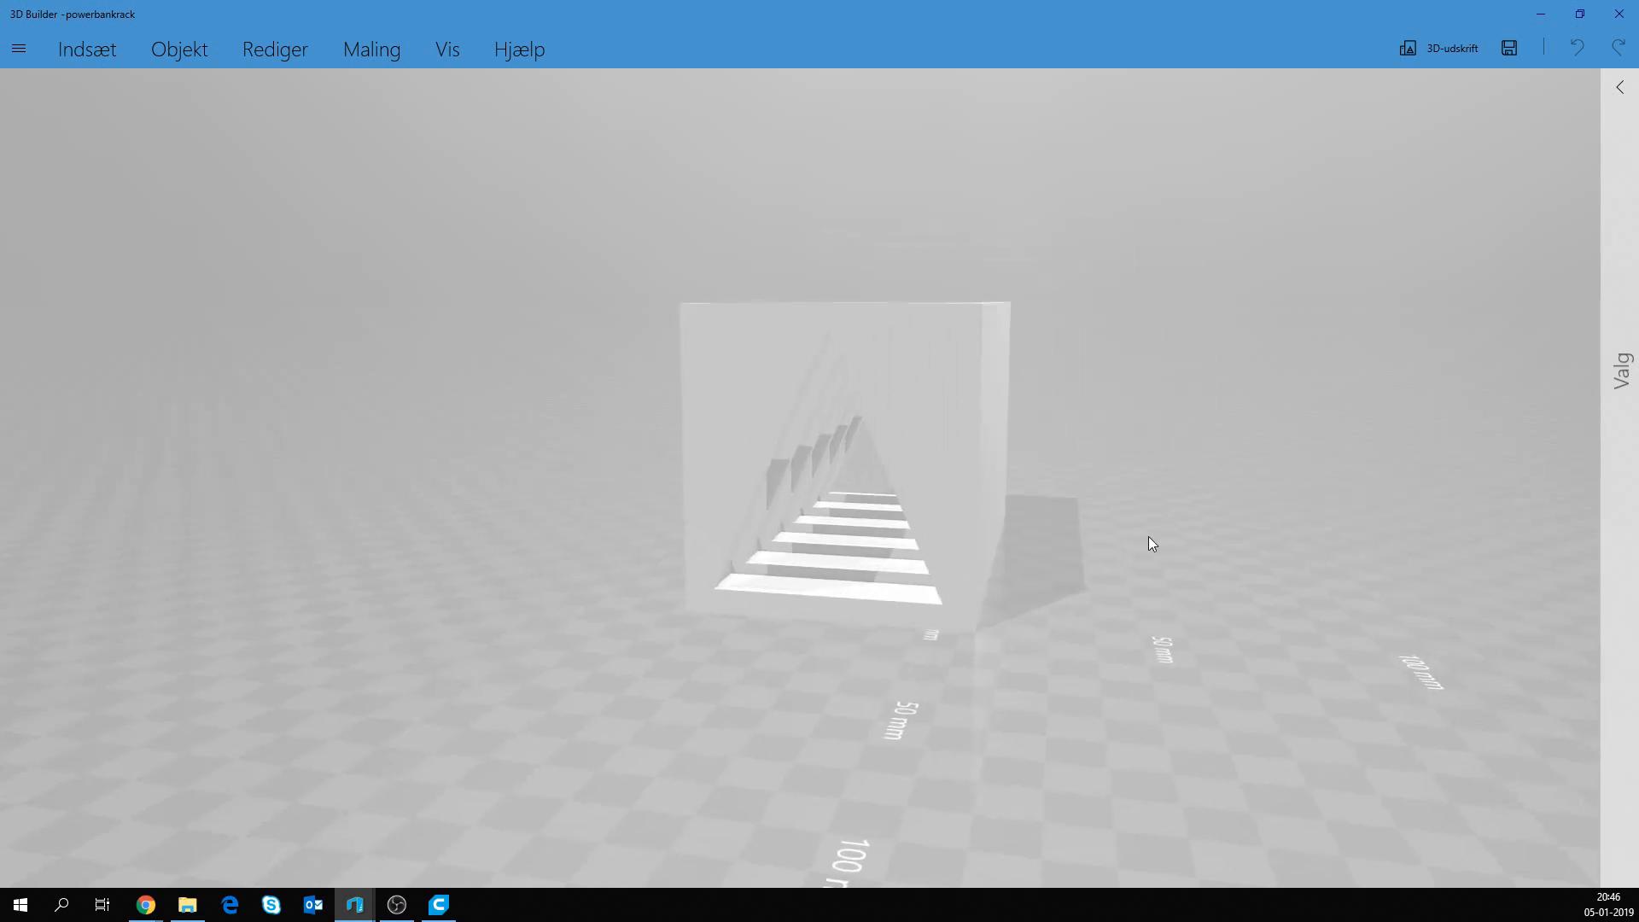